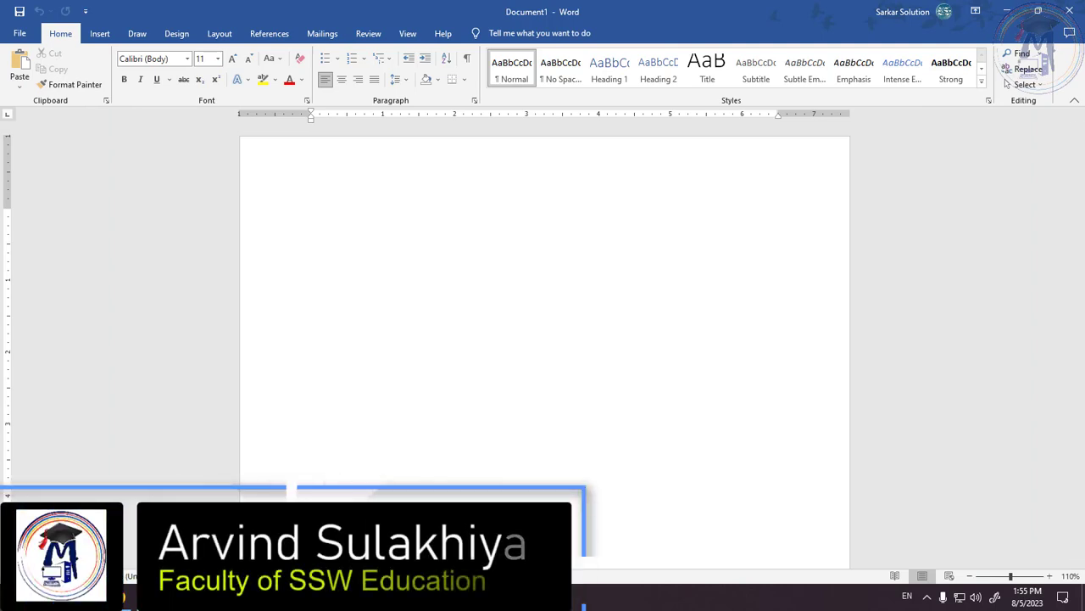
Launch Excel from a Start menu search for 'excel' and create a blank workbook
{"action": "left_click", "coordinate": [14, 597]}
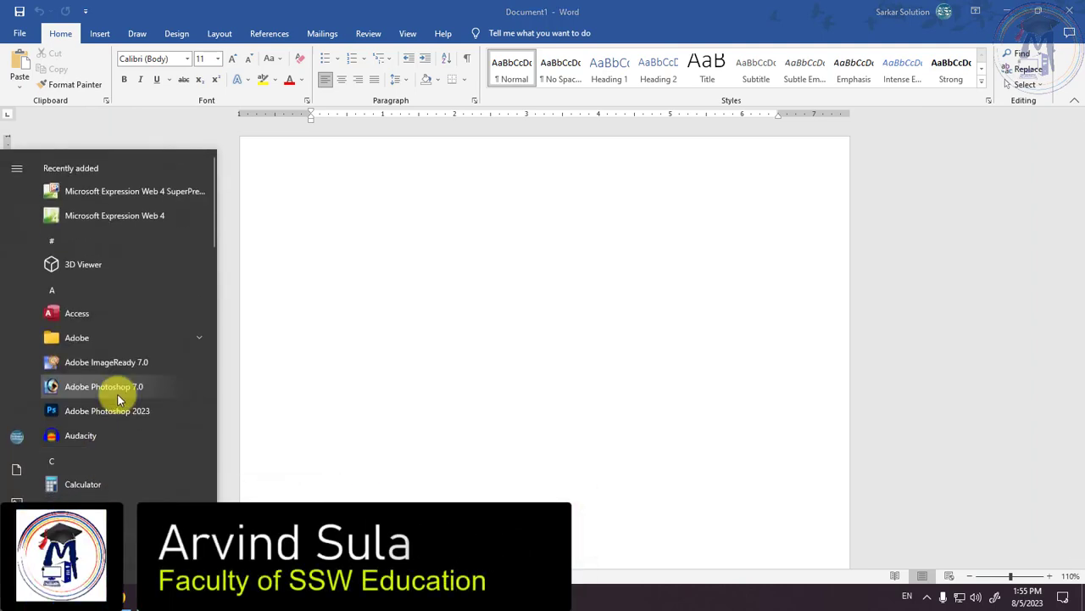
{"action": "type", "text": "excel"}
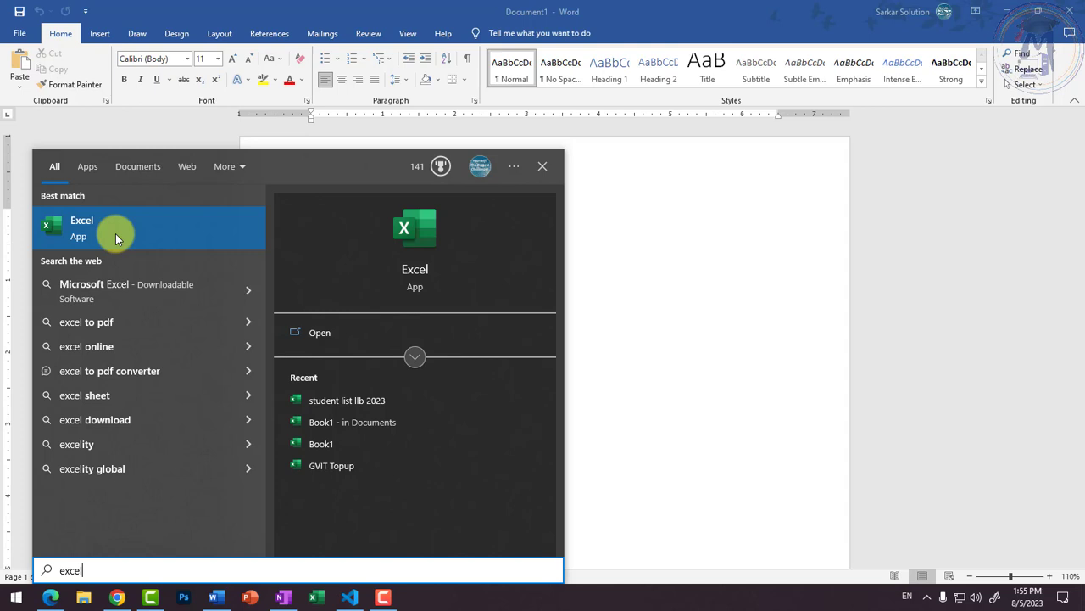
{"action": "left_click", "coordinate": [116, 237]}
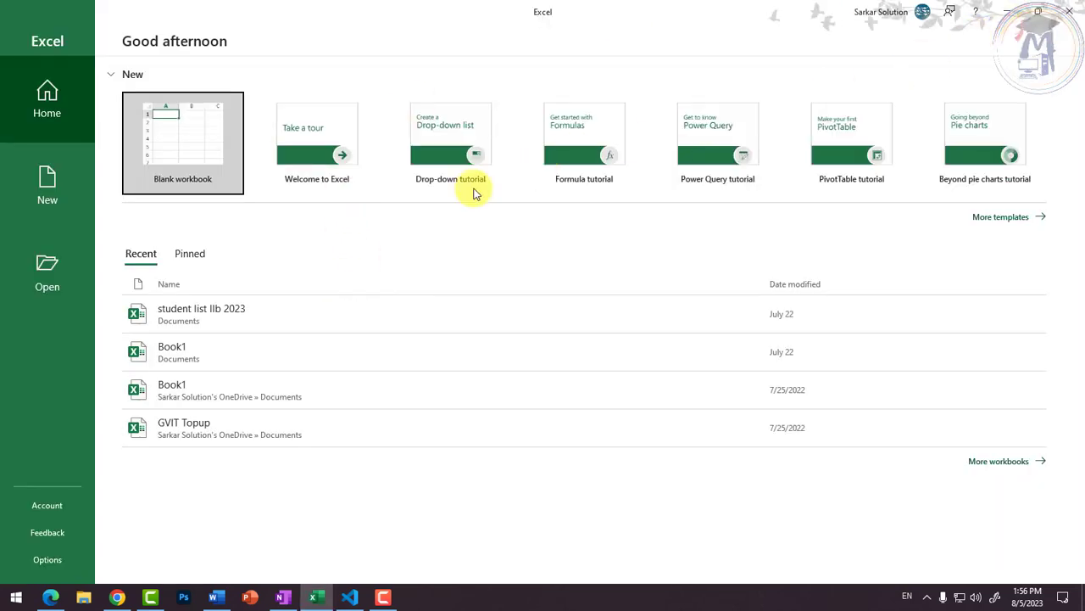
{"action": "left_click", "coordinate": [47, 199]}
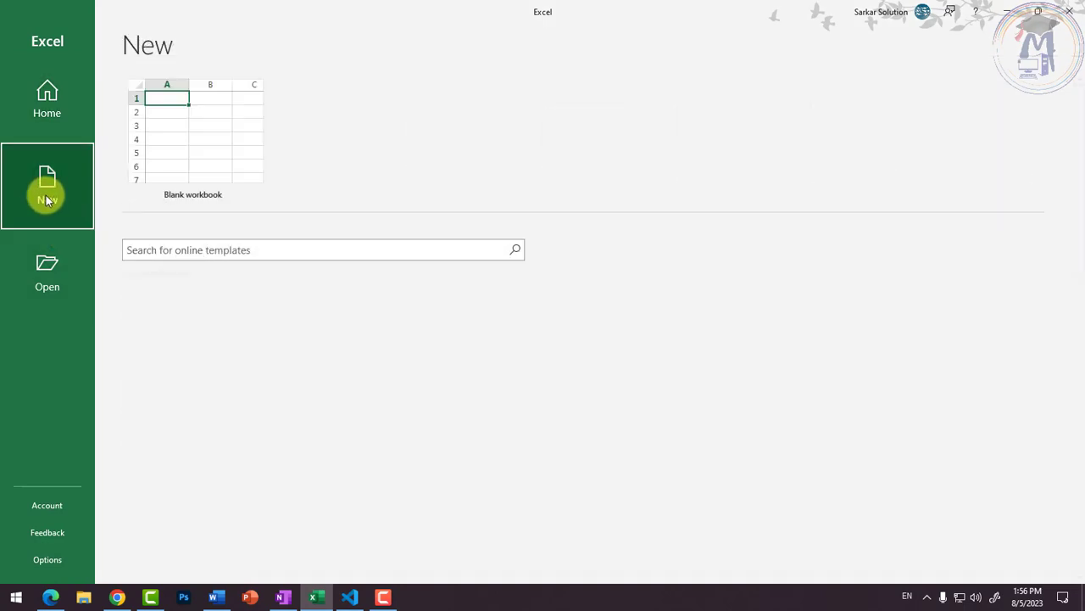
{"action": "left_click", "coordinate": [175, 157]}
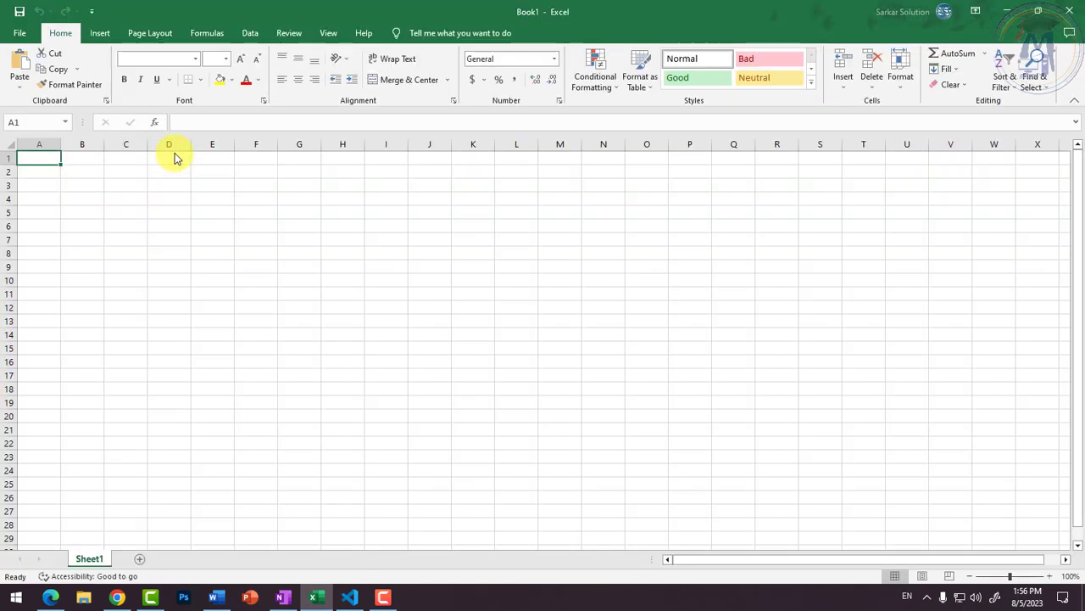
{"action": "left_click", "coordinate": [169, 212]}
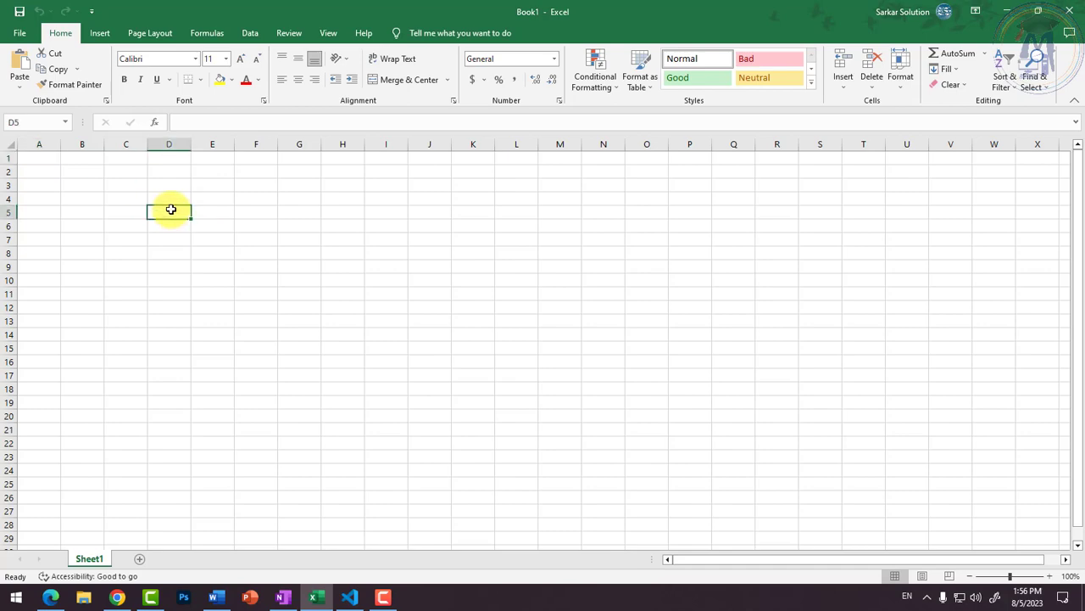
{"action": "scroll", "coordinate": [96, 192], "scroll_direction": "up", "scroll_amount": 5}
{"action": "scroll", "coordinate": [96, 193], "scroll_direction": "up", "scroll_amount": 1}
{"action": "left_click", "coordinate": [97, 183]}
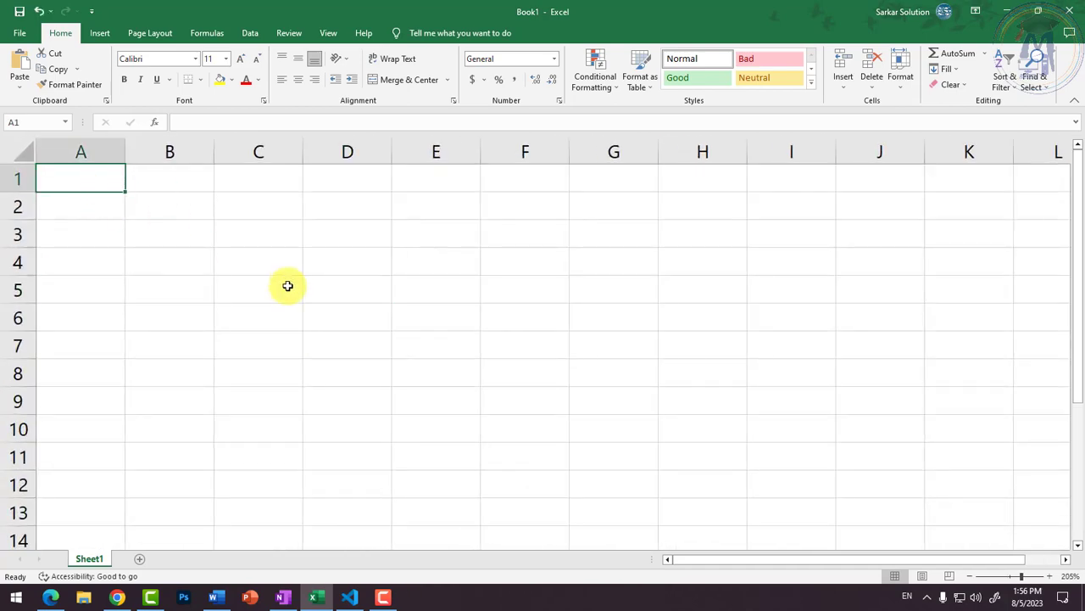
{"action": "scroll", "coordinate": [289, 285], "scroll_direction": "down", "scroll_amount": 10}
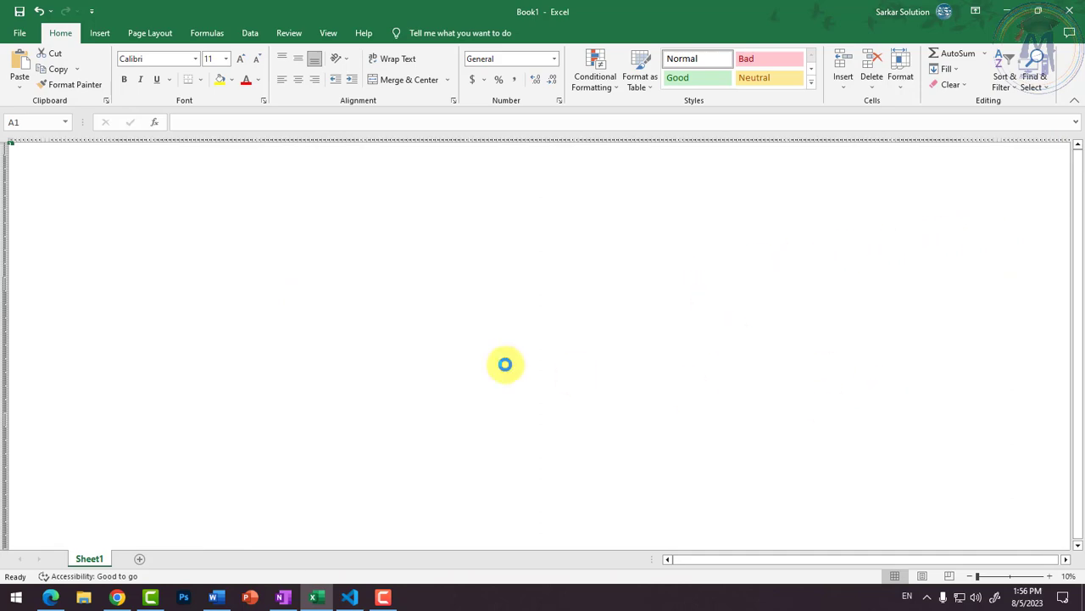
{"action": "scroll", "coordinate": [506, 365], "scroll_direction": "up", "scroll_amount": 15}
{"action": "left_click", "coordinate": [970, 576]}
{"action": "left_click", "coordinate": [969, 575]}
{"action": "left_click", "coordinate": [969, 576]}
{"action": "left_click", "coordinate": [969, 576]}
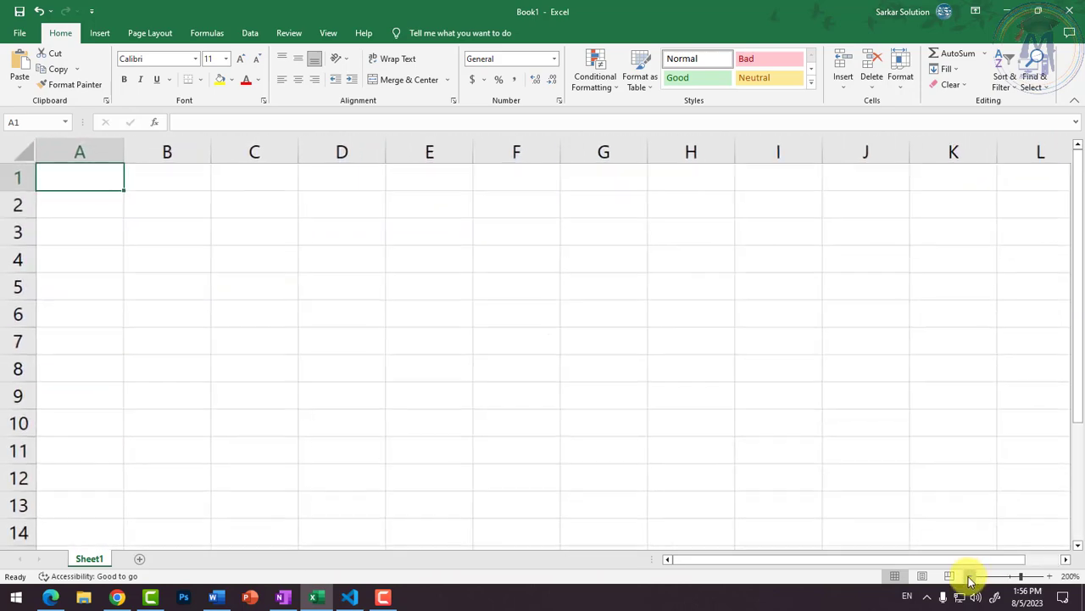
{"action": "left_click", "coordinate": [969, 576]}
{"action": "left_click", "coordinate": [969, 576]}
{"action": "left_click", "coordinate": [969, 575]}
{"action": "left_click", "coordinate": [969, 575]}
{"action": "left_click", "coordinate": [969, 575]}
{"action": "left_click", "coordinate": [969, 576]}
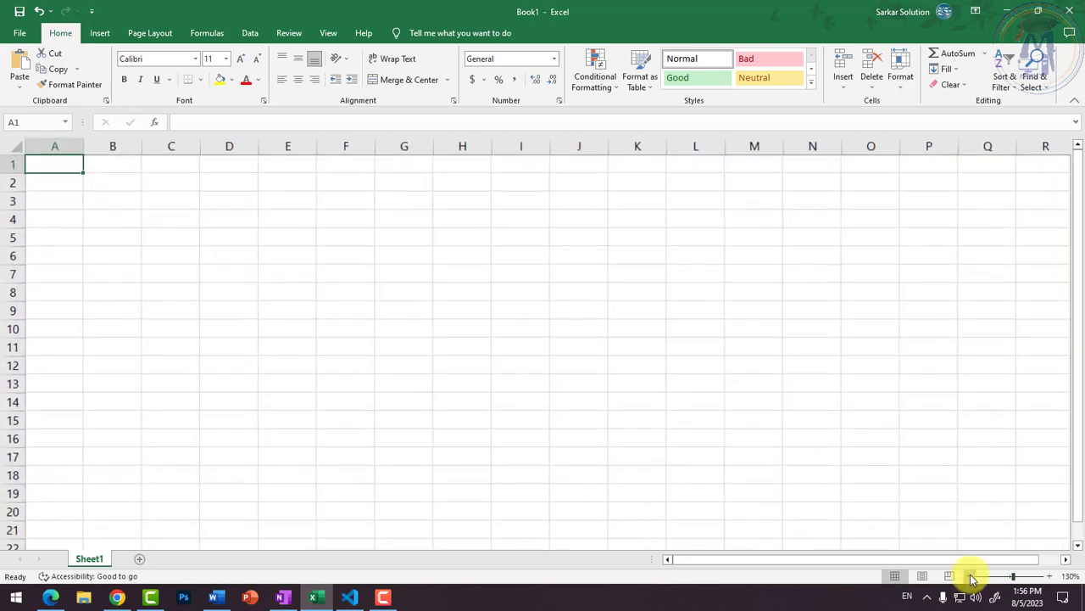
{"action": "left_click", "coordinate": [969, 576]}
{"action": "left_click", "coordinate": [969, 576]}
{"action": "left_click", "coordinate": [970, 575]}
{"action": "left_click", "coordinate": [969, 576]}
{"action": "left_click", "coordinate": [969, 576]}
{"action": "left_click", "coordinate": [970, 576]}
{"action": "left_click", "coordinate": [969, 575]}
{"action": "left_click", "coordinate": [969, 576]}
{"action": "left_click", "coordinate": [969, 576]}
{"action": "left_click", "coordinate": [969, 576]}
{"action": "left_click", "coordinate": [969, 575]}
{"action": "left_click", "coordinate": [969, 576]}
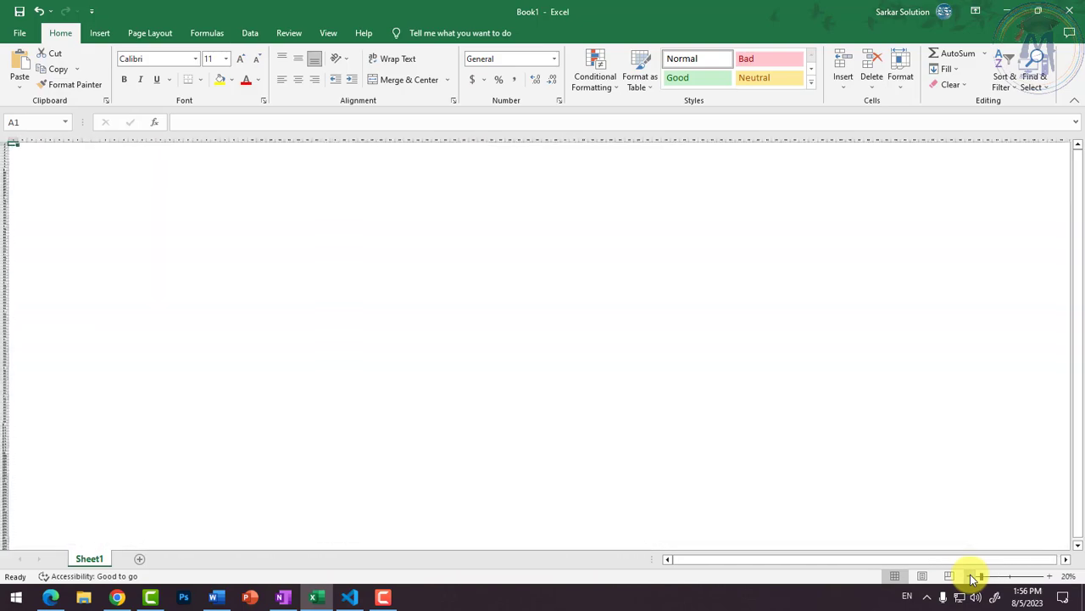
{"action": "left_click", "coordinate": [1052, 577]}
{"action": "left_click", "coordinate": [1053, 576]}
{"action": "left_click", "coordinate": [1053, 576]}
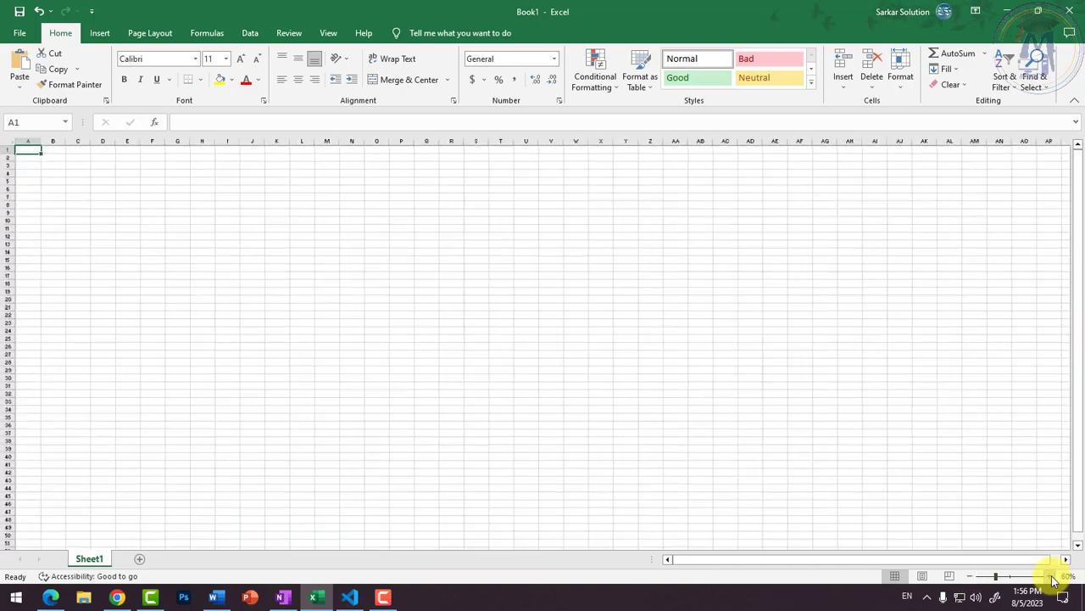
{"action": "left_click", "coordinate": [1053, 576]}
{"action": "left_click", "coordinate": [1052, 577]}
{"action": "left_click", "coordinate": [1053, 577]}
{"action": "left_click", "coordinate": [1052, 576]}
{"action": "left_click", "coordinate": [1053, 576]}
{"action": "left_click", "coordinate": [1052, 577]}
{"action": "left_click", "coordinate": [1052, 576]}
{"action": "left_click", "coordinate": [1052, 576]}
{"action": "left_click", "coordinate": [1053, 576]}
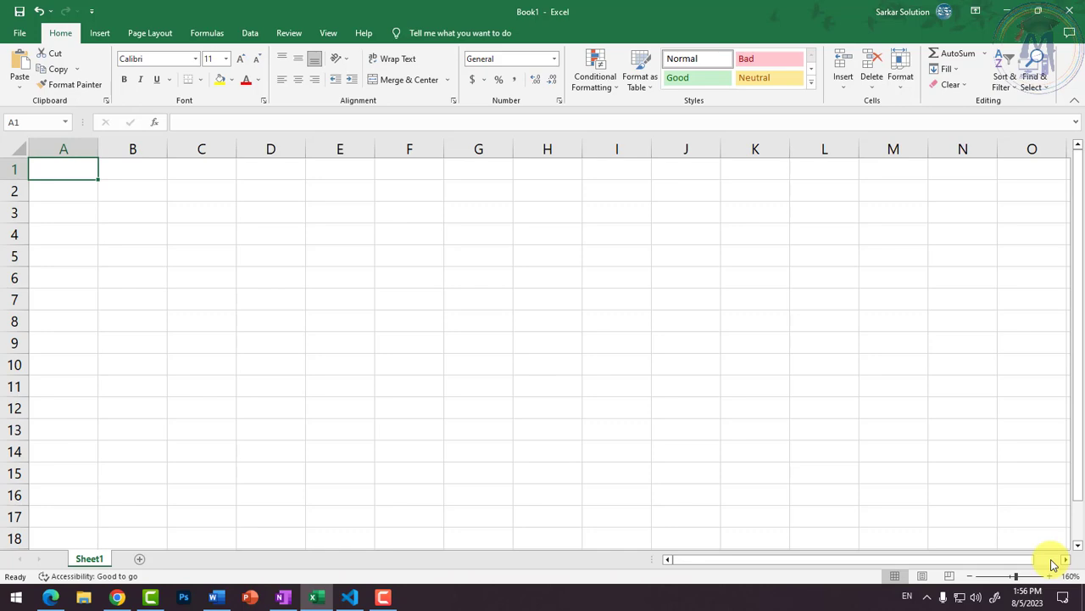
{"action": "left_click", "coordinate": [969, 576]}
{"action": "left_click", "coordinate": [969, 575]}
{"action": "left_click", "coordinate": [969, 576]}
{"action": "left_click", "coordinate": [969, 575]}
{"action": "left_click", "coordinate": [970, 575]}
{"action": "left_click", "coordinate": [969, 576]}
{"action": "left_click", "coordinate": [969, 576]}
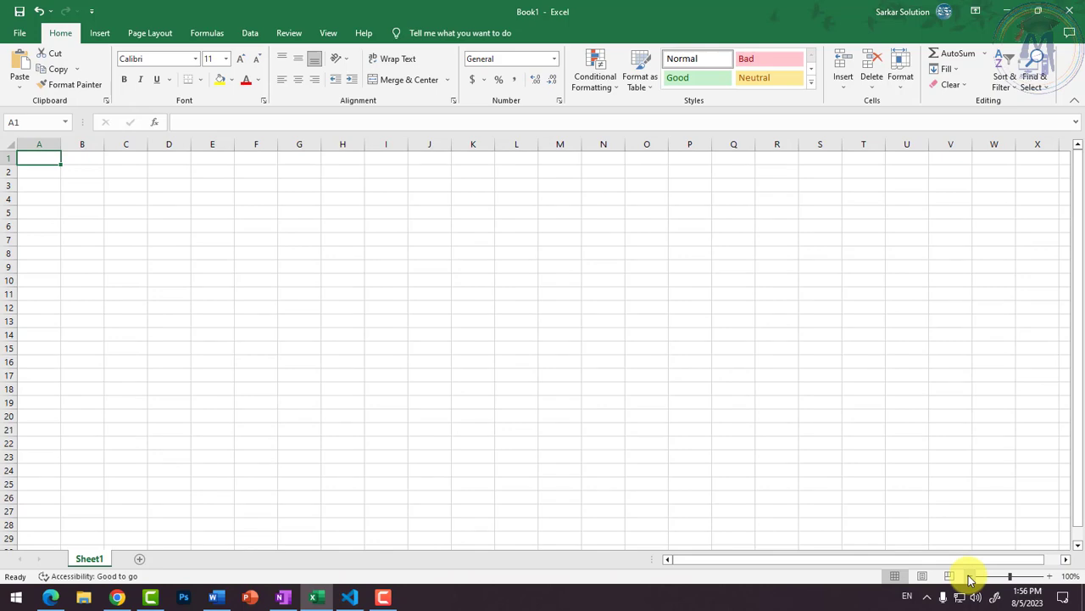
{"action": "left_click", "coordinate": [970, 575]}
{"action": "left_click", "coordinate": [969, 575]}
{"action": "left_click", "coordinate": [969, 575]}
{"action": "left_click", "coordinate": [970, 576]}
{"action": "left_click", "coordinate": [969, 576]}
{"action": "left_click", "coordinate": [969, 575]}
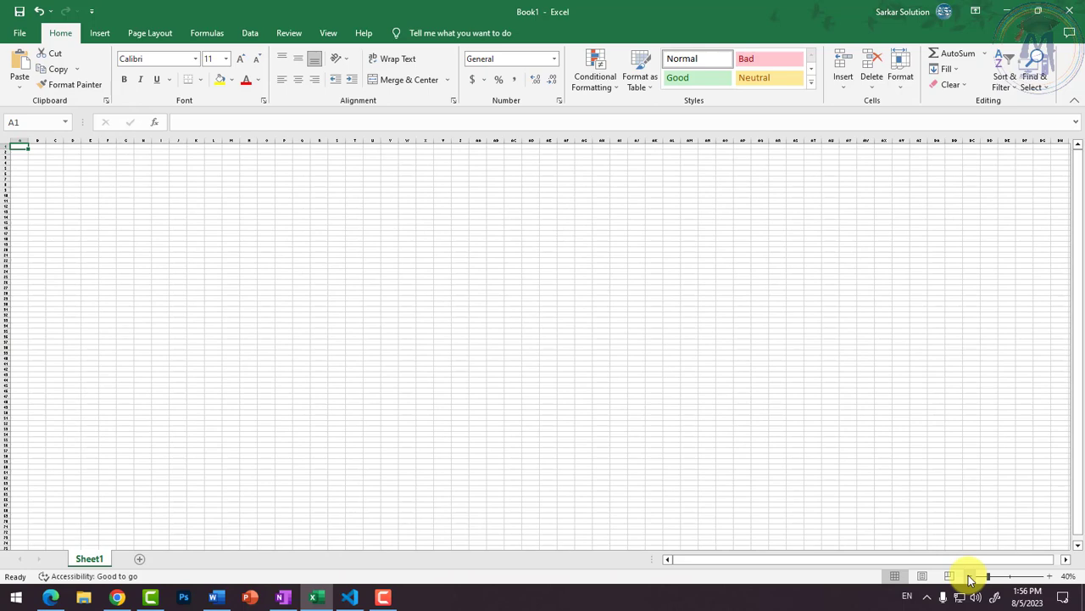
{"action": "scroll", "coordinate": [29, 167], "scroll_direction": "up", "scroll_amount": 14}
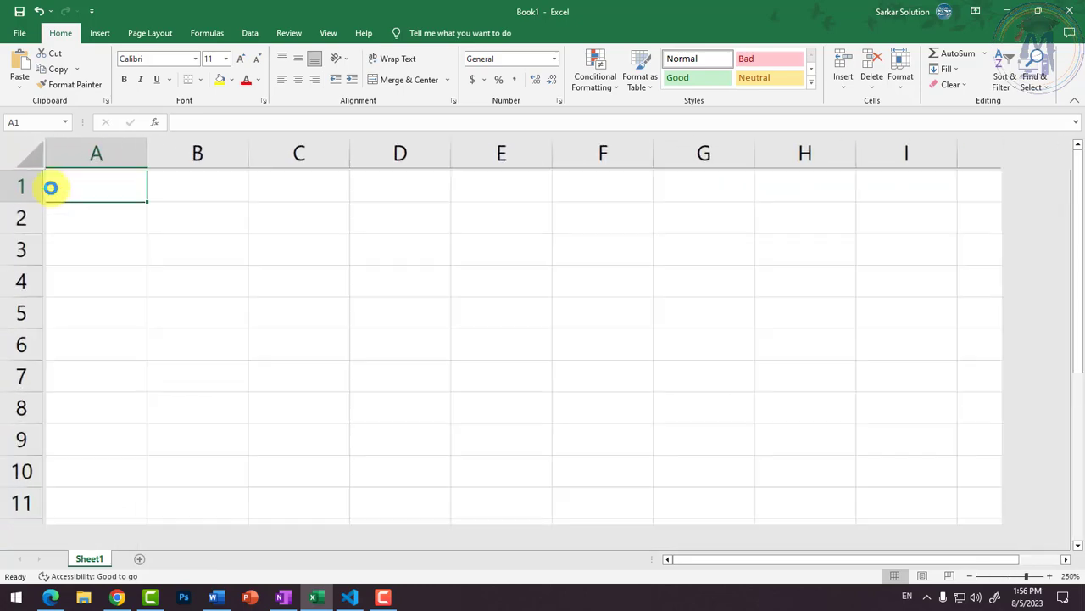
{"action": "scroll", "coordinate": [50, 188], "scroll_direction": "up", "scroll_amount": 2}
{"action": "scroll", "coordinate": [245, 336], "scroll_direction": "down", "scroll_amount": 4}
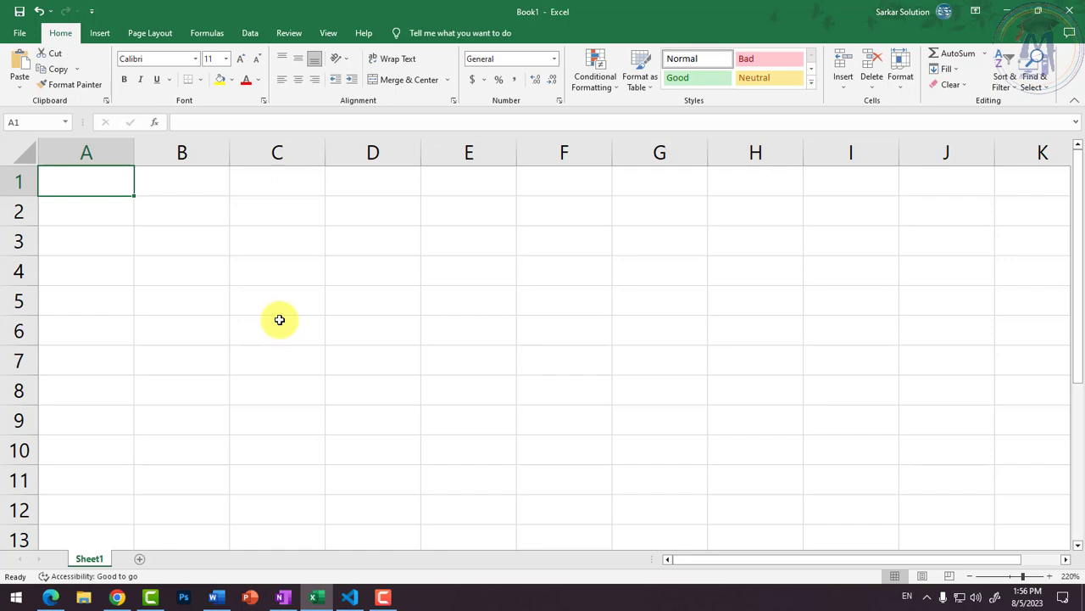
{"action": "scroll", "coordinate": [279, 315], "scroll_direction": "up", "scroll_amount": 2}
{"action": "scroll", "coordinate": [262, 319], "scroll_direction": "down", "scroll_amount": 5}
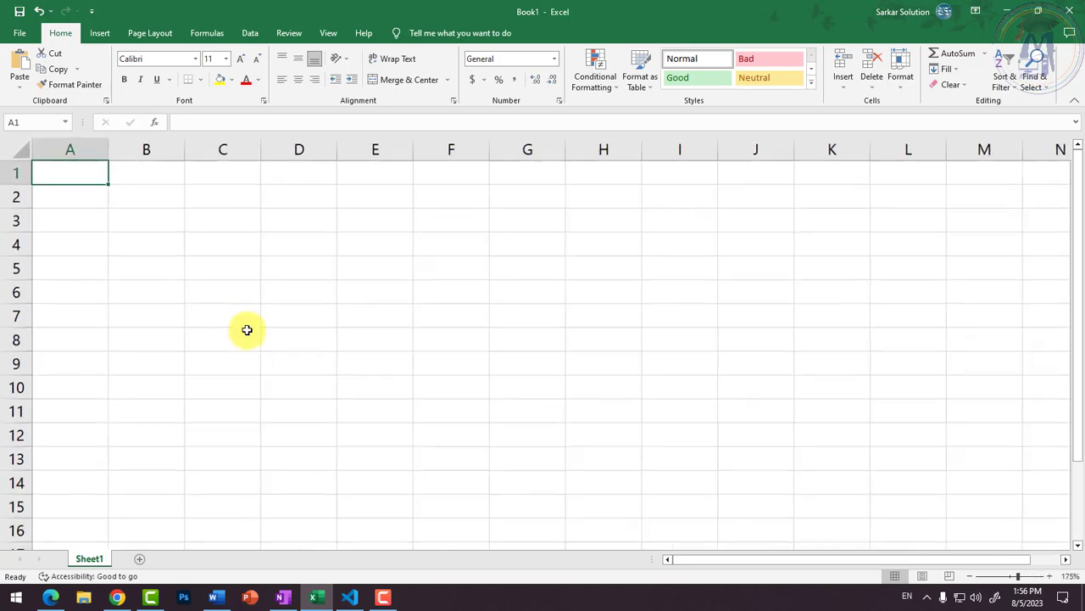
{"action": "scroll", "coordinate": [247, 330], "scroll_direction": "down", "scroll_amount": 8}
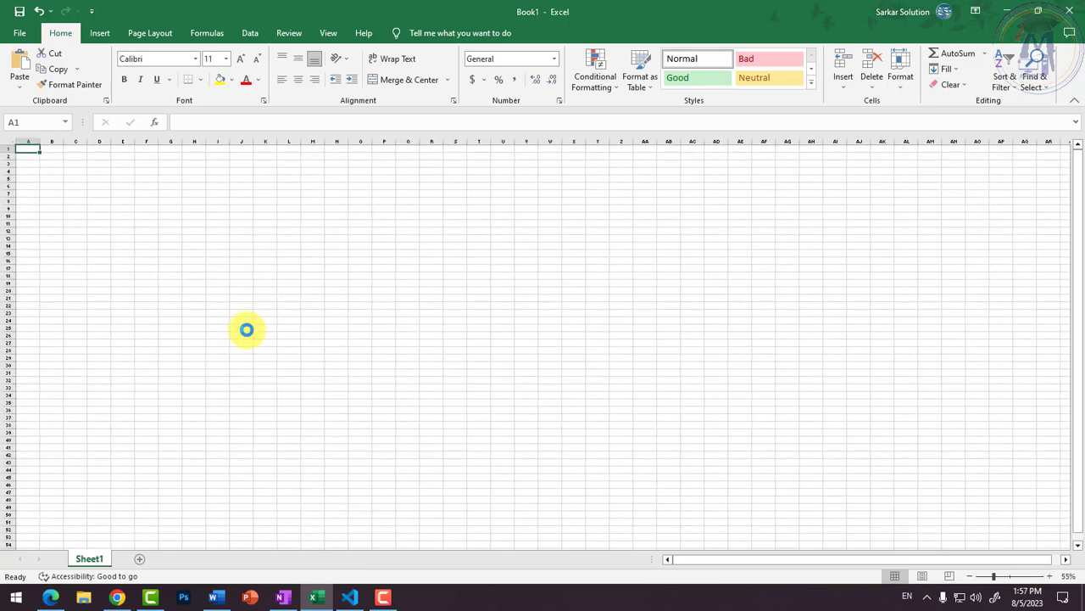
{"action": "scroll", "coordinate": [247, 330], "scroll_direction": "up", "scroll_amount": 6}
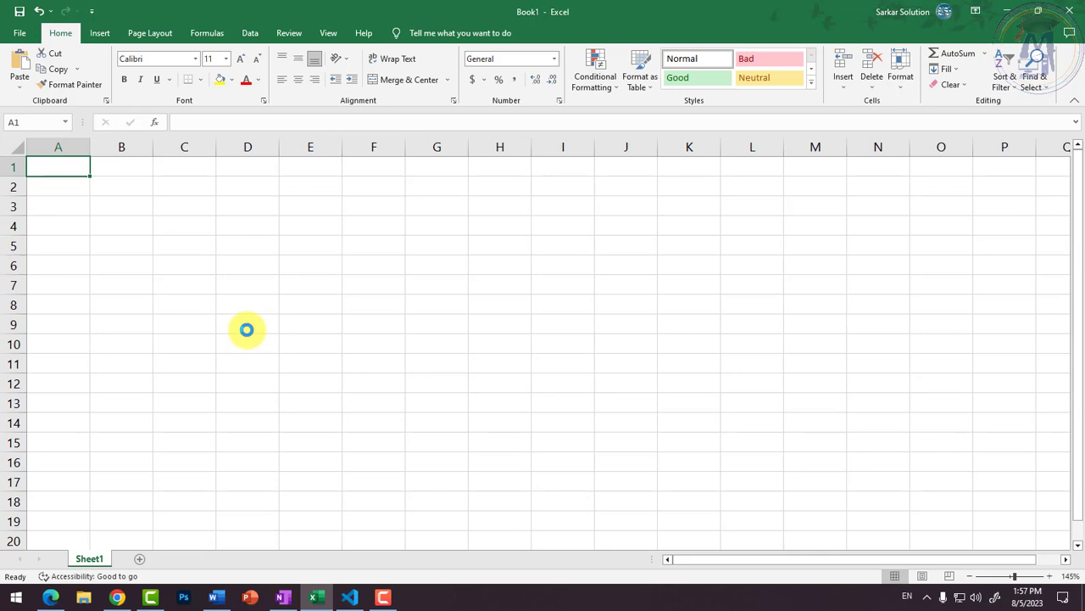
{"action": "scroll", "coordinate": [247, 330], "scroll_direction": "down", "scroll_amount": 8}
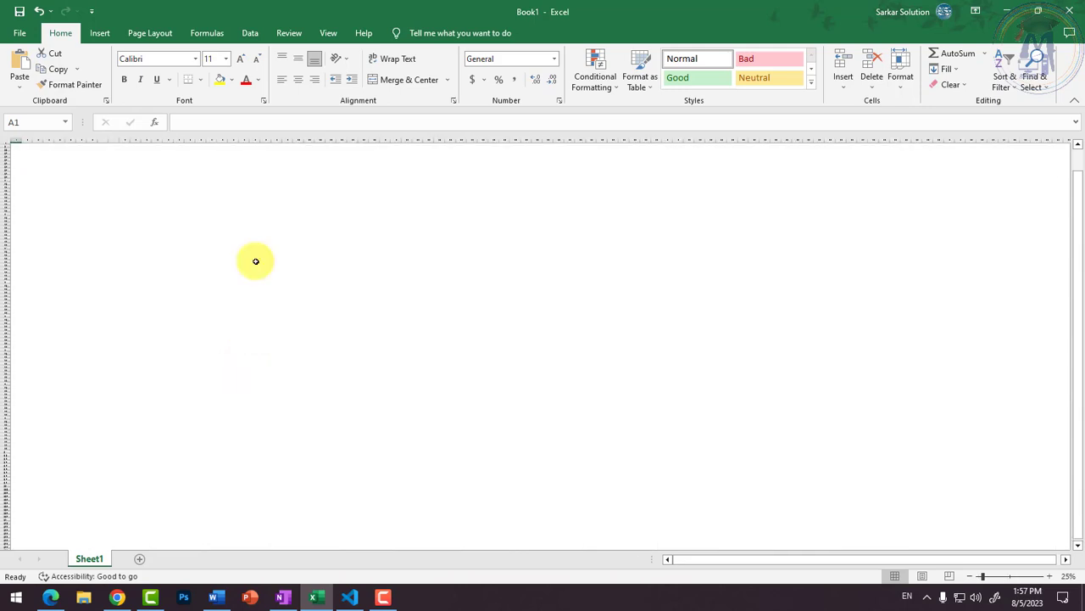
{"action": "scroll", "coordinate": [242, 153], "scroll_direction": "up", "scroll_amount": 7}
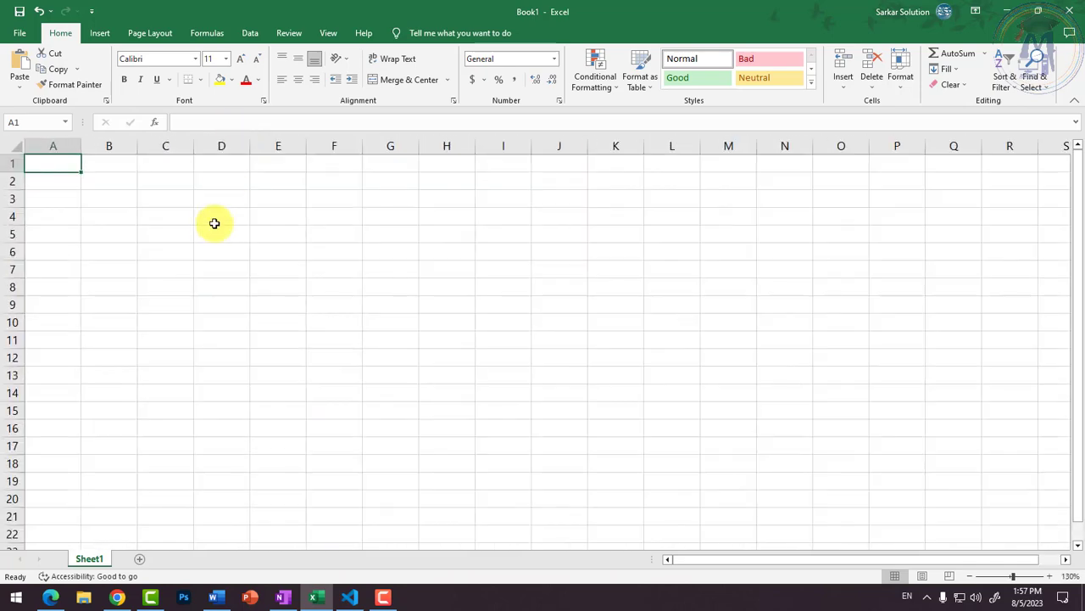
{"action": "scroll", "coordinate": [215, 223], "scroll_direction": "up", "scroll_amount": 7}
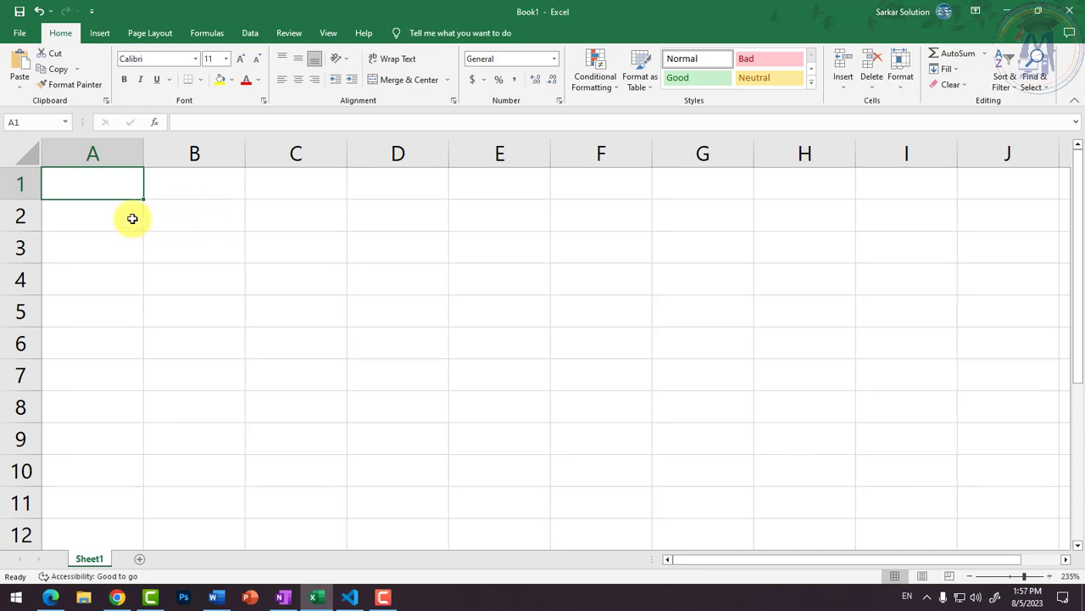
{"action": "scroll", "coordinate": [127, 206], "scroll_direction": "down", "scroll_amount": 1, "text": "ctrl"}
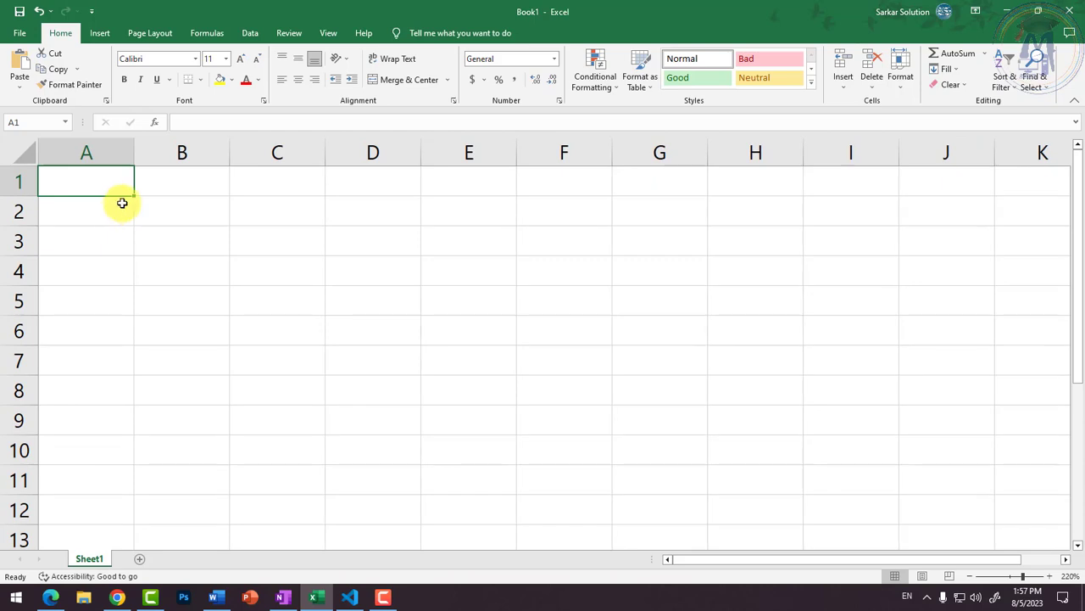
{"action": "scroll", "coordinate": [121, 201], "scroll_direction": "down", "scroll_amount": 2, "text": "ctrl"}
{"action": "left_click", "coordinate": [204, 245]}
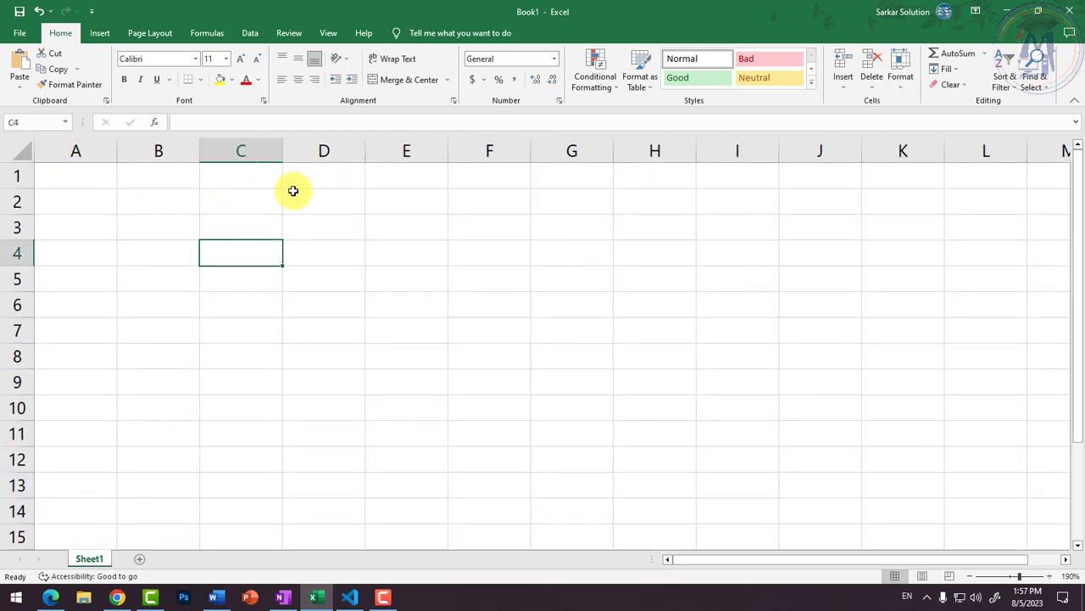
Apply Normal margins, Portrait orientation and A4 paper size to the sheet
{"action": "left_click", "coordinate": [154, 35]}
{"action": "key", "text": "Left"}
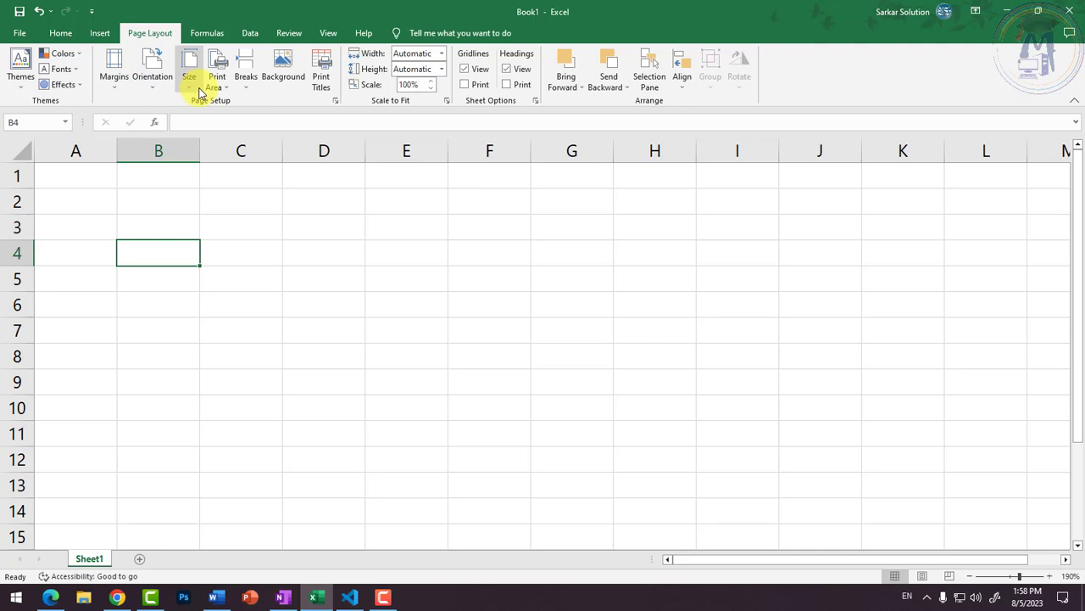
{"action": "left_click", "coordinate": [115, 85]}
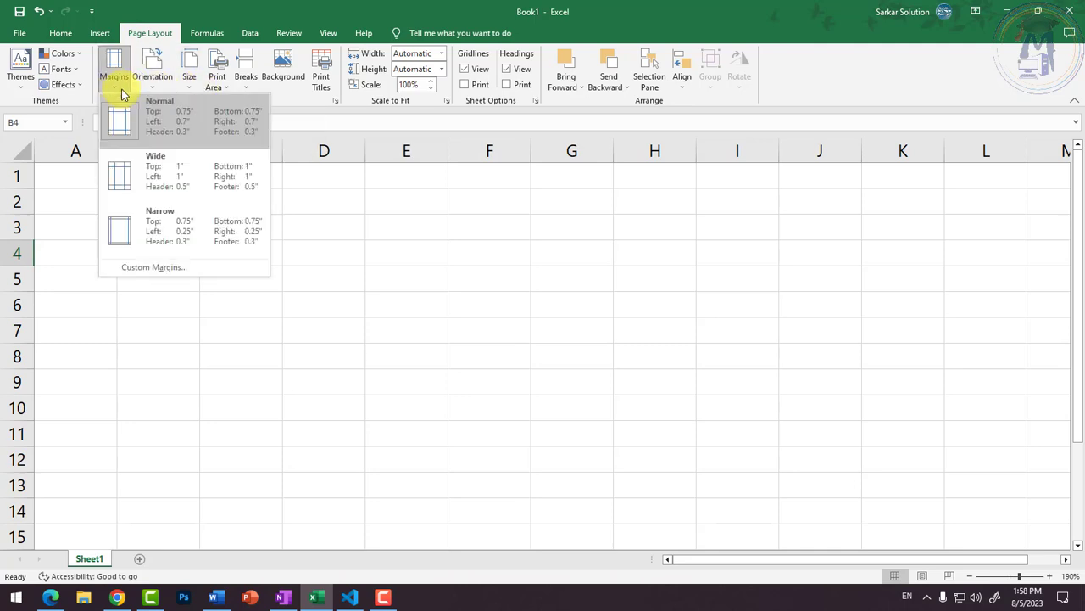
{"action": "left_click", "coordinate": [154, 122]}
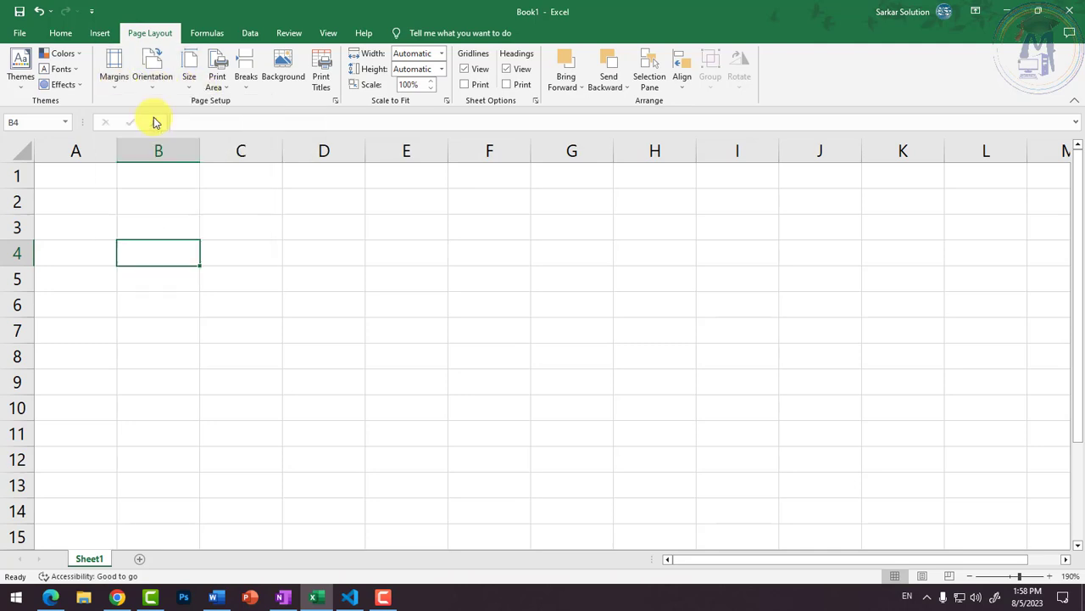
{"action": "left_click", "coordinate": [149, 83]}
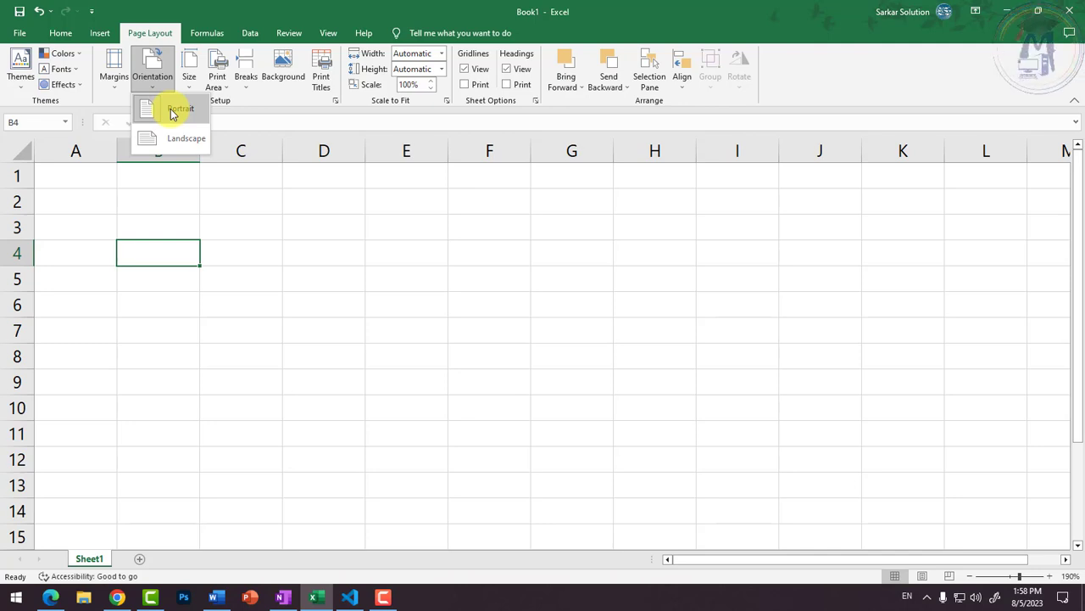
{"action": "left_click", "coordinate": [172, 113]}
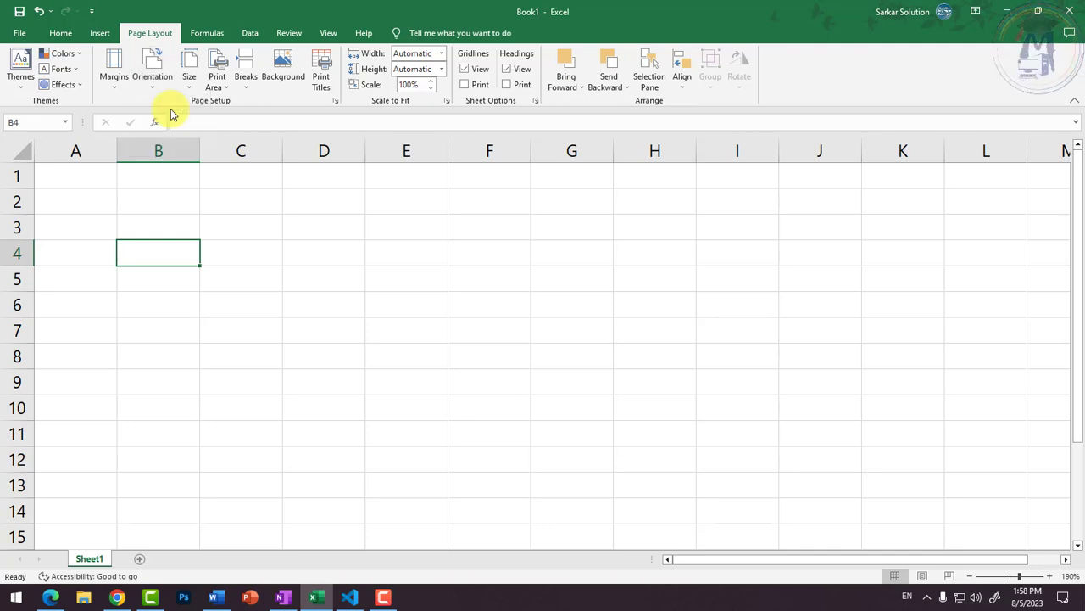
{"action": "left_click", "coordinate": [189, 85]}
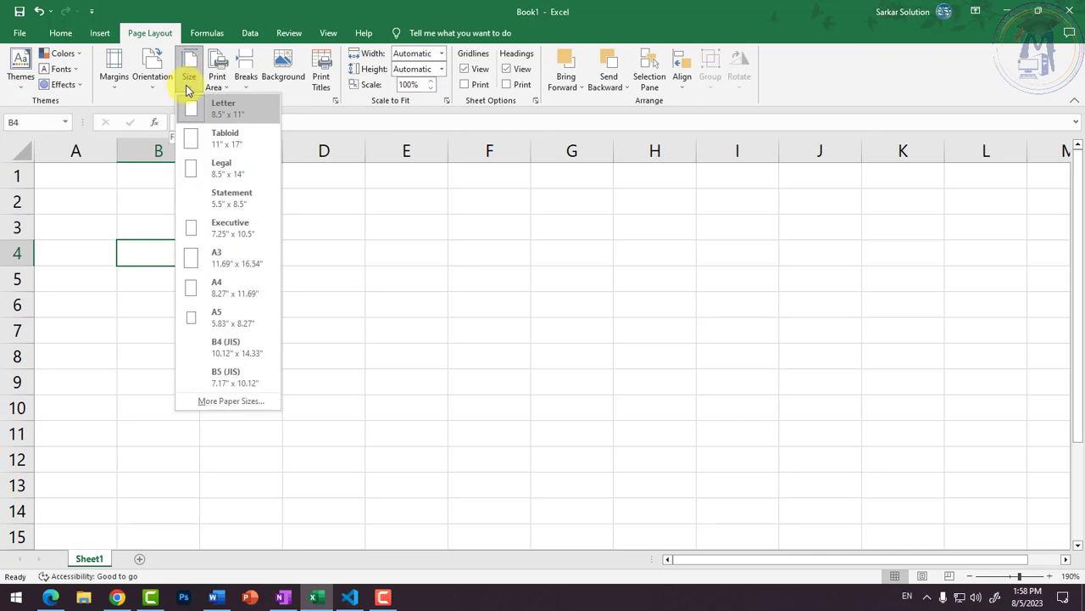
{"action": "left_click", "coordinate": [225, 289]}
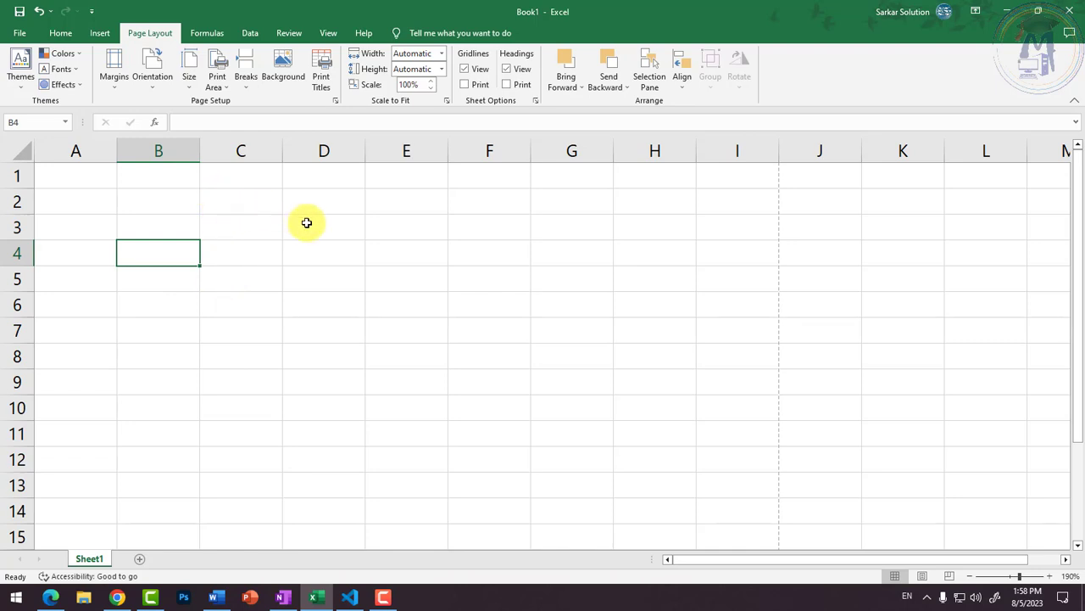
{"action": "scroll", "coordinate": [479, 252], "scroll_direction": "down", "scroll_amount": 3}
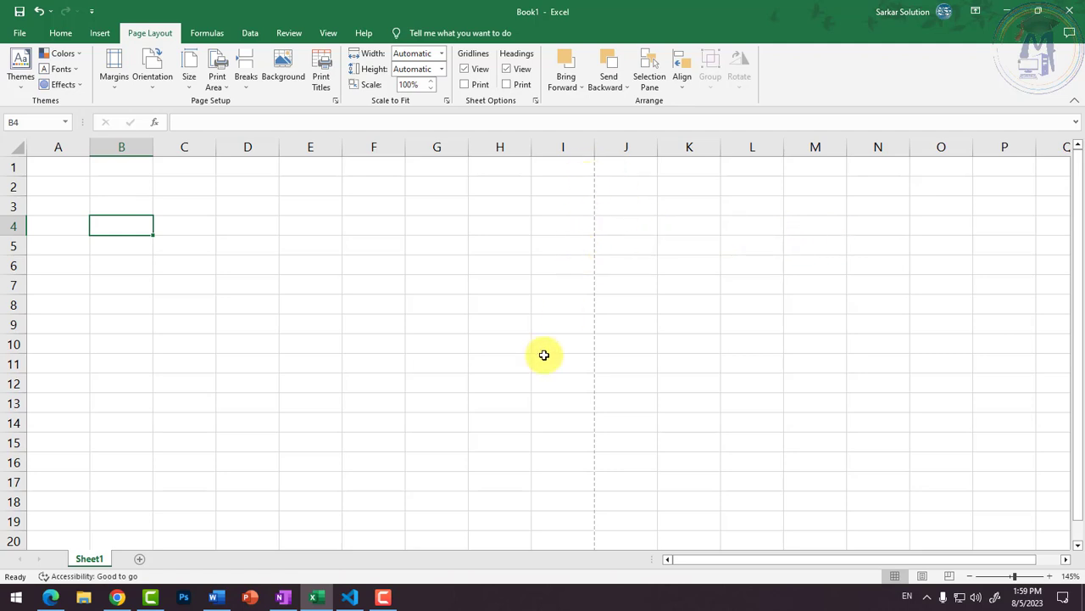
{"action": "left_click_drag", "start_coordinate": [633, 180], "coordinate": [819, 319]}
{"action": "left_click", "coordinate": [581, 227]}
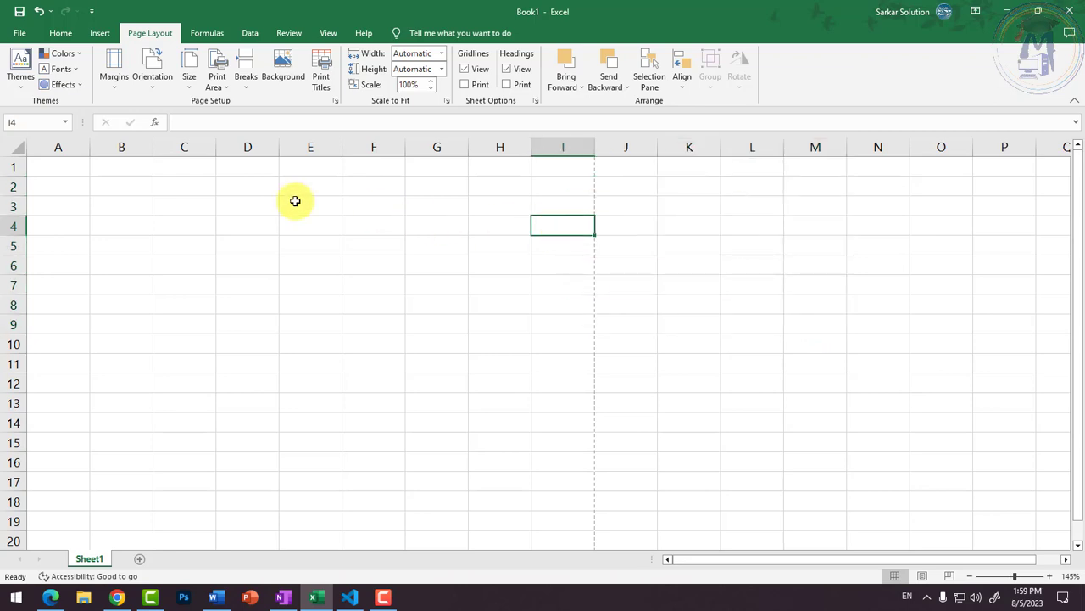
{"action": "left_click_drag", "start_coordinate": [76, 167], "coordinate": [550, 540]}
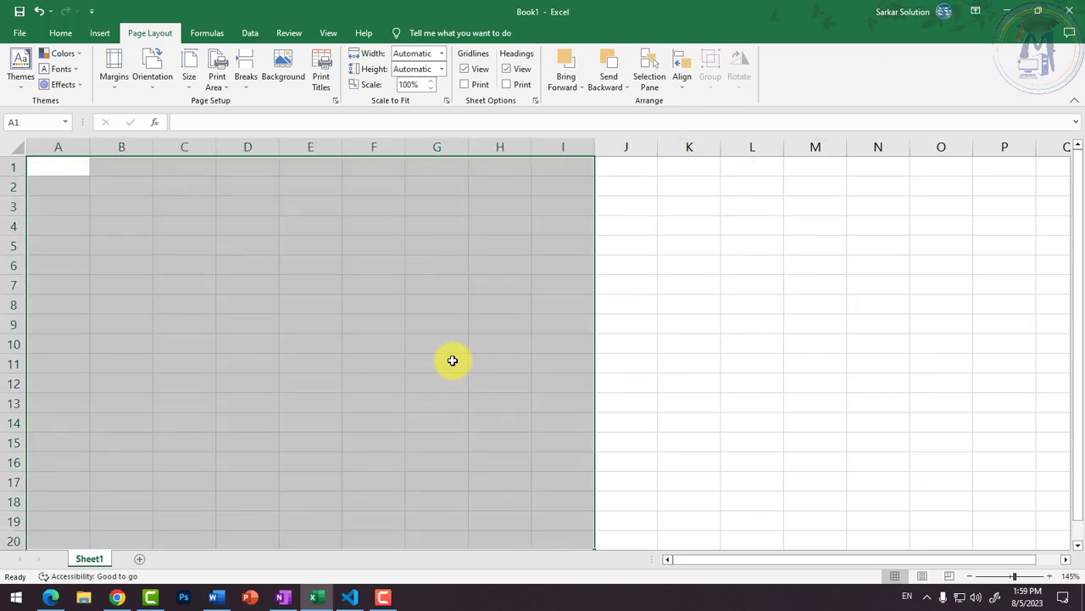
{"action": "left_click", "coordinate": [412, 259]}
{"action": "left_click", "coordinate": [44, 184]}
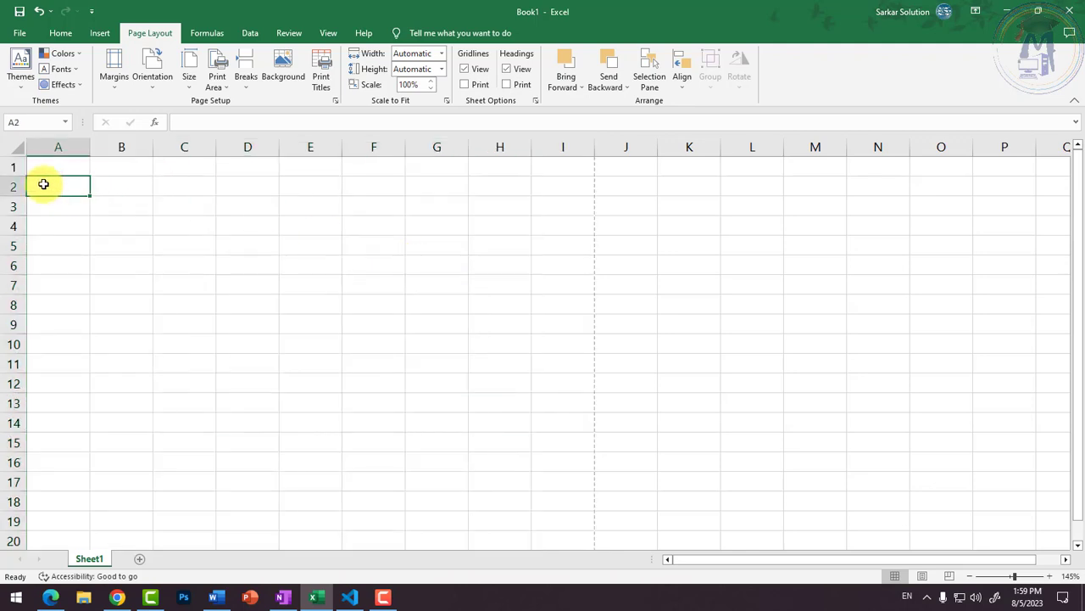
{"action": "scroll", "coordinate": [43, 184], "scroll_direction": "up", "scroll_amount": 6}
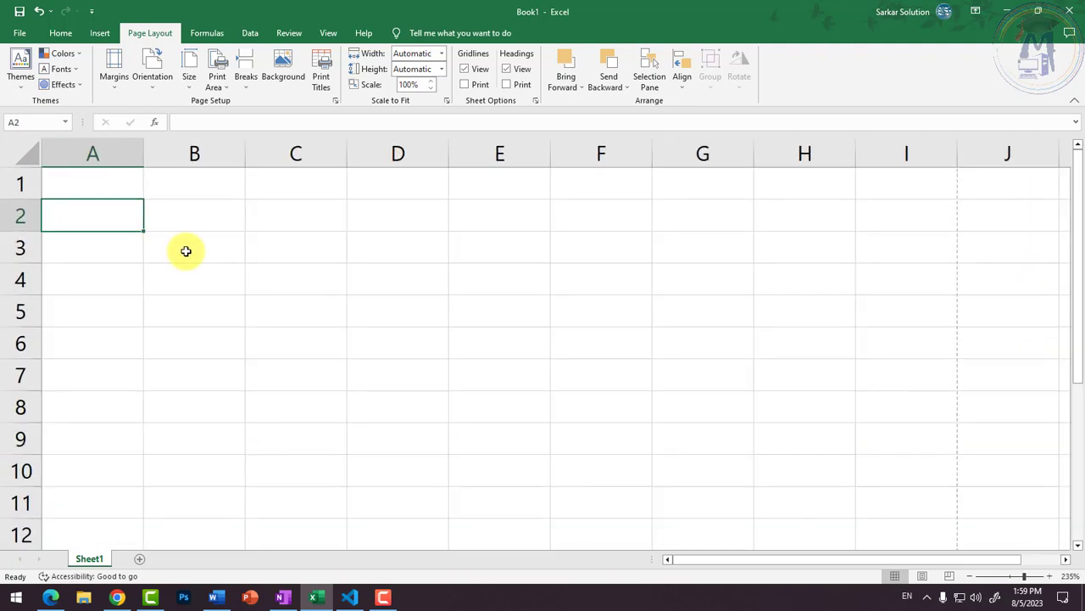
Enter the headers S.no in A2 and Name in B2
{"action": "type", "text": "S.no"}
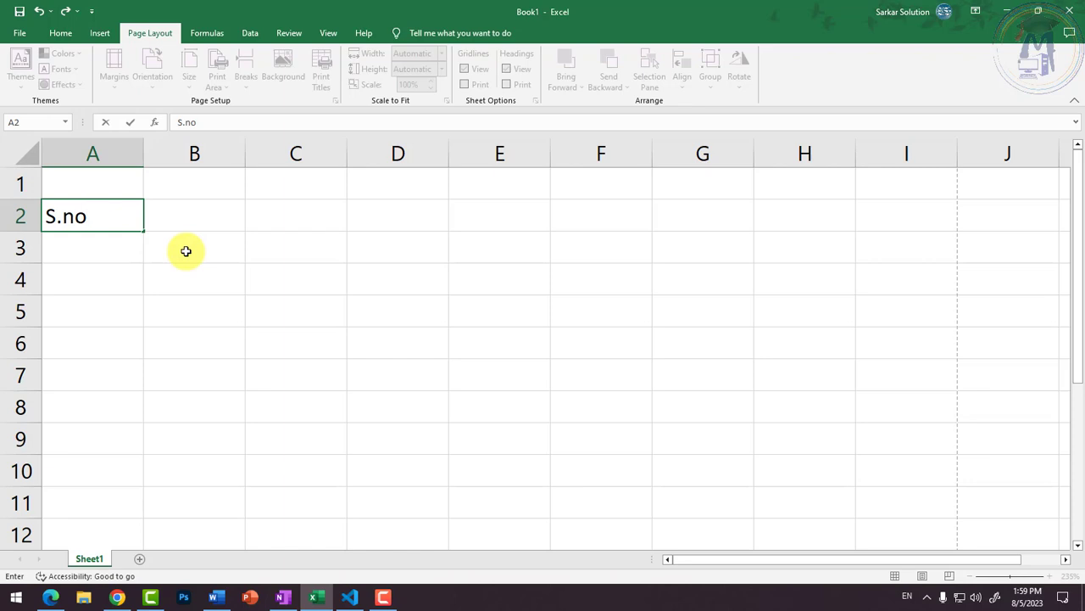
{"action": "left_click", "coordinate": [200, 223]}
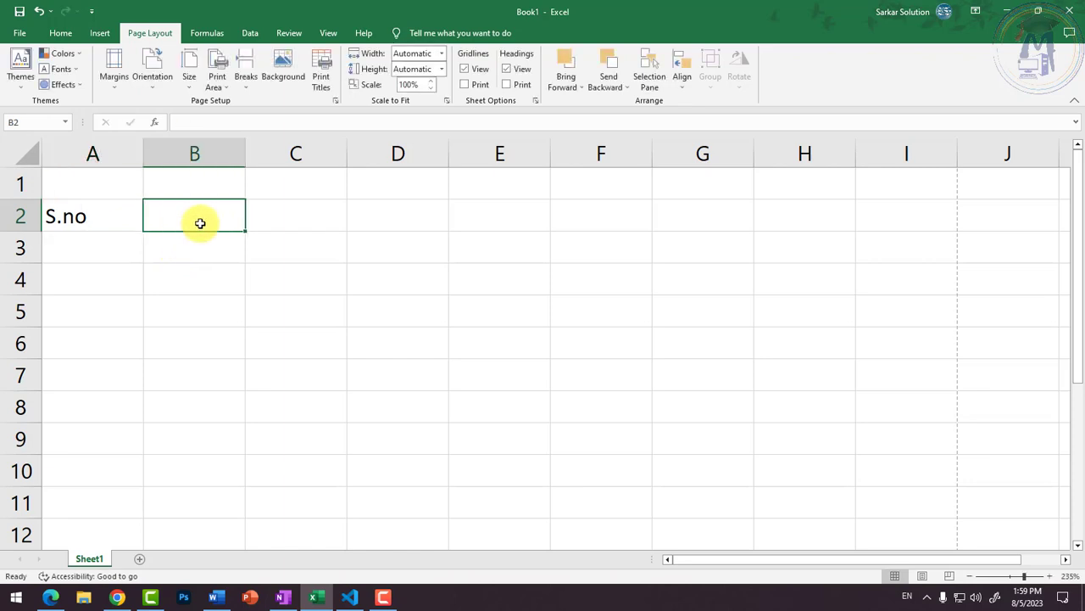
{"action": "type", "text": "Name"}
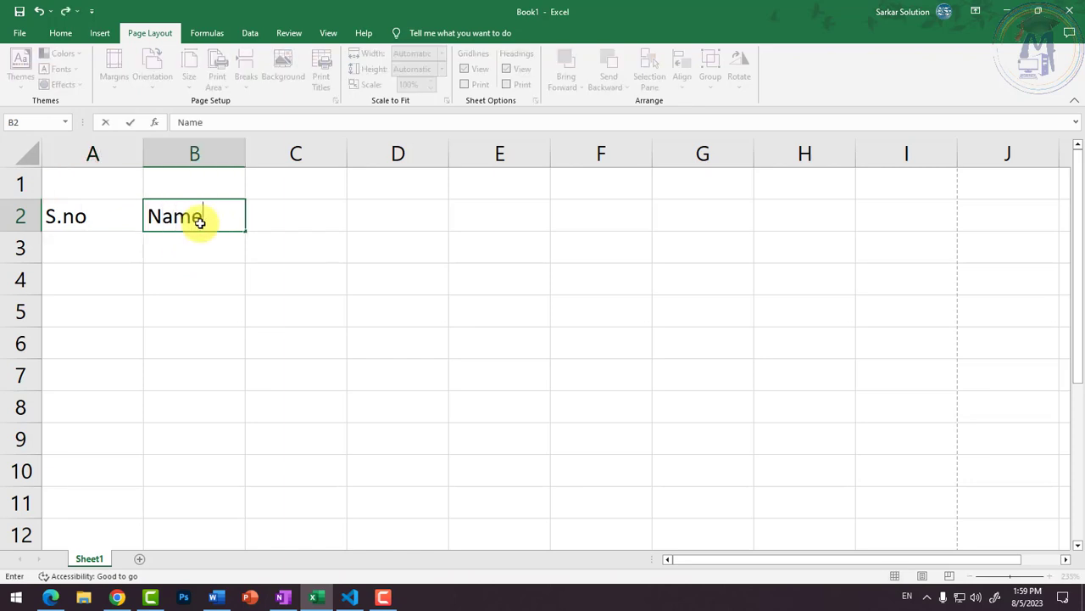
{"action": "left_click", "coordinate": [255, 219]}
{"action": "left_click", "coordinate": [218, 218]}
{"action": "left_click", "coordinate": [288, 216]}
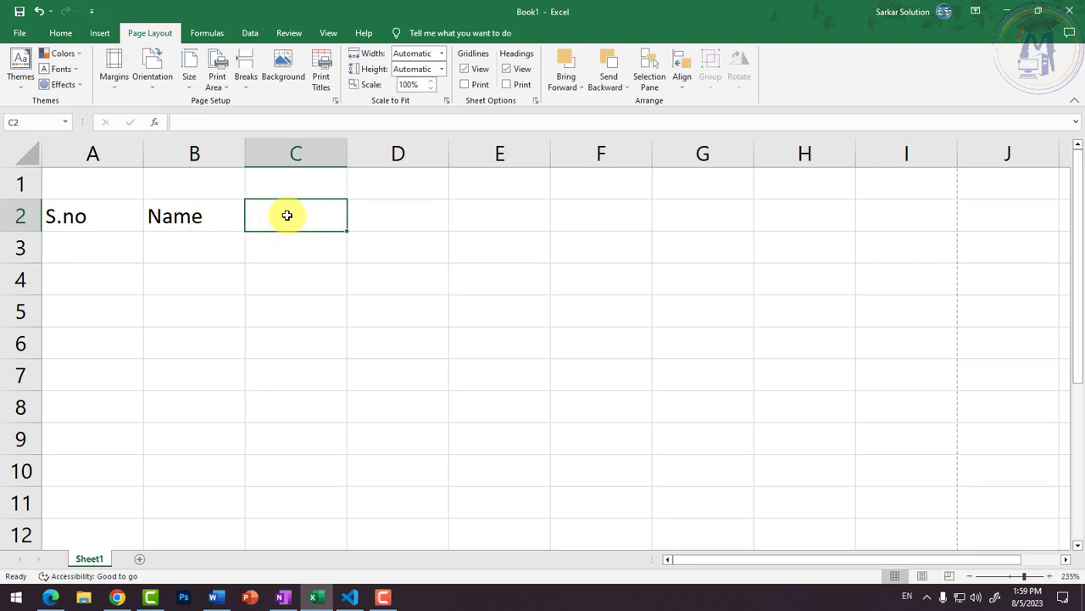
{"action": "key", "text": "Right"}
{"action": "key", "text": "Right"}
{"action": "key", "text": "Right"}
{"action": "key", "text": "Right"}
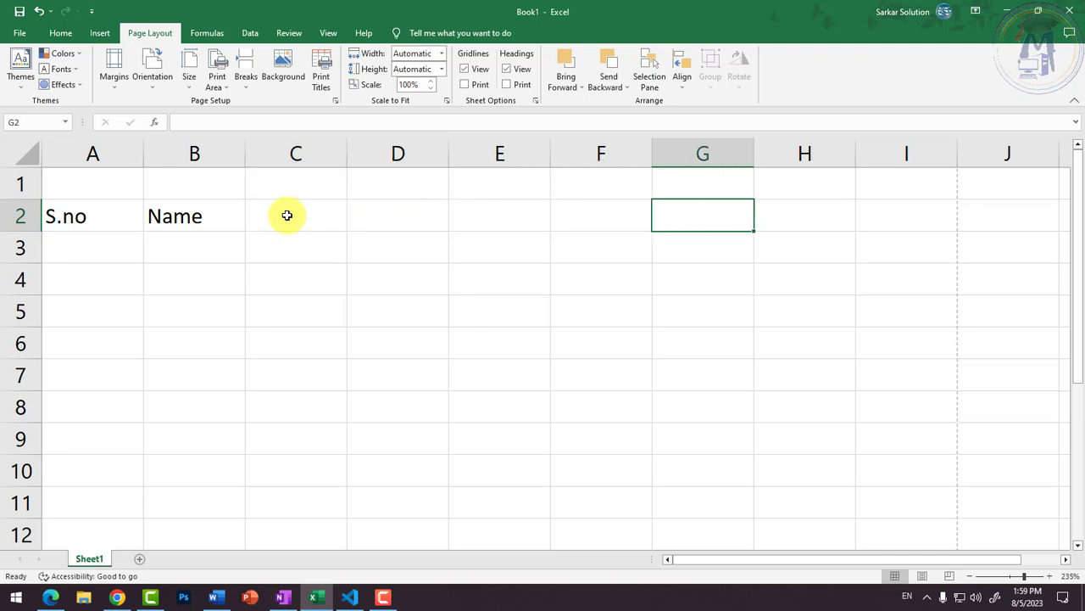
{"action": "key", "text": "Left"}
{"action": "key", "text": "Left"}
{"action": "key", "text": "Left"}
{"action": "key", "text": "Left"}
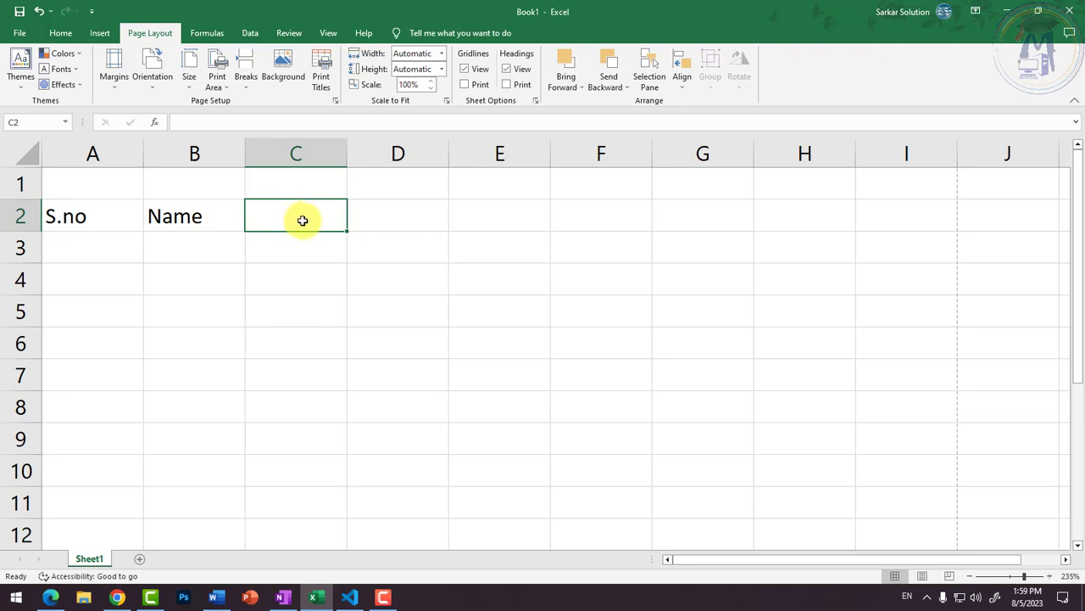
{"action": "key", "text": "Left"}
{"action": "key", "text": "Left"}
{"action": "key", "text": "Right"}
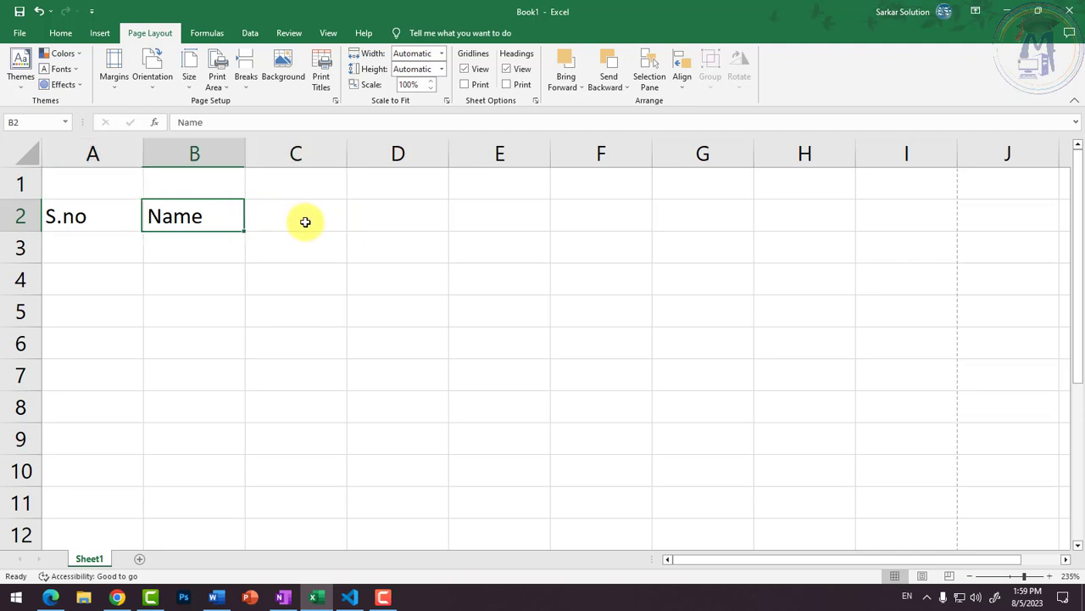
{"action": "key", "text": "Right"}
{"action": "key", "text": "Right"}
{"action": "key", "text": "Right"}
{"action": "key", "text": "Right"}
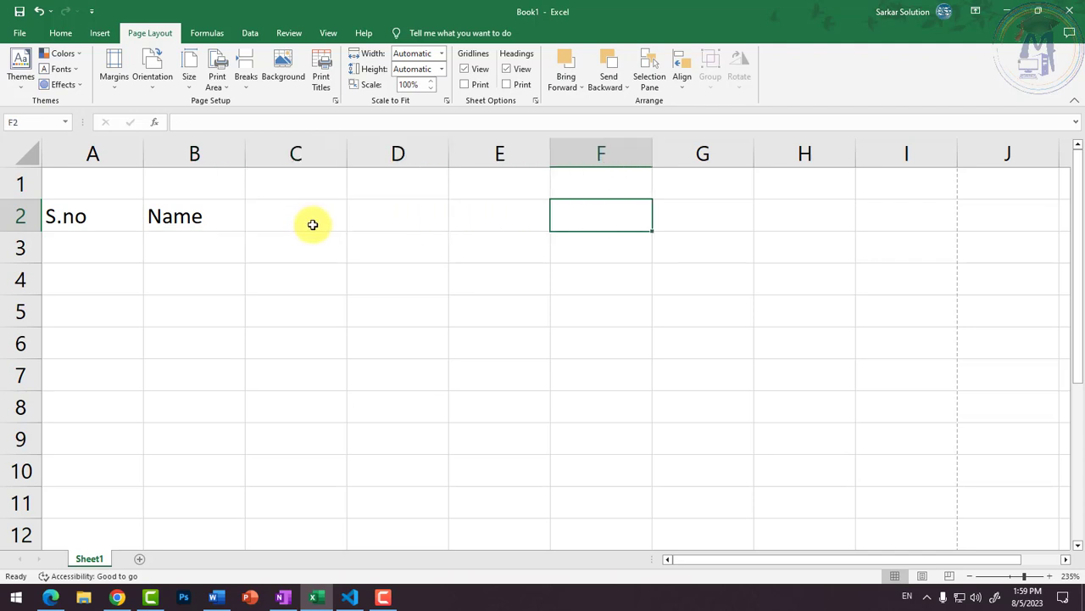
{"action": "key", "text": "Left"}
{"action": "key", "text": "Left"}
{"action": "key", "text": "Left"}
{"action": "key", "text": "Left"}
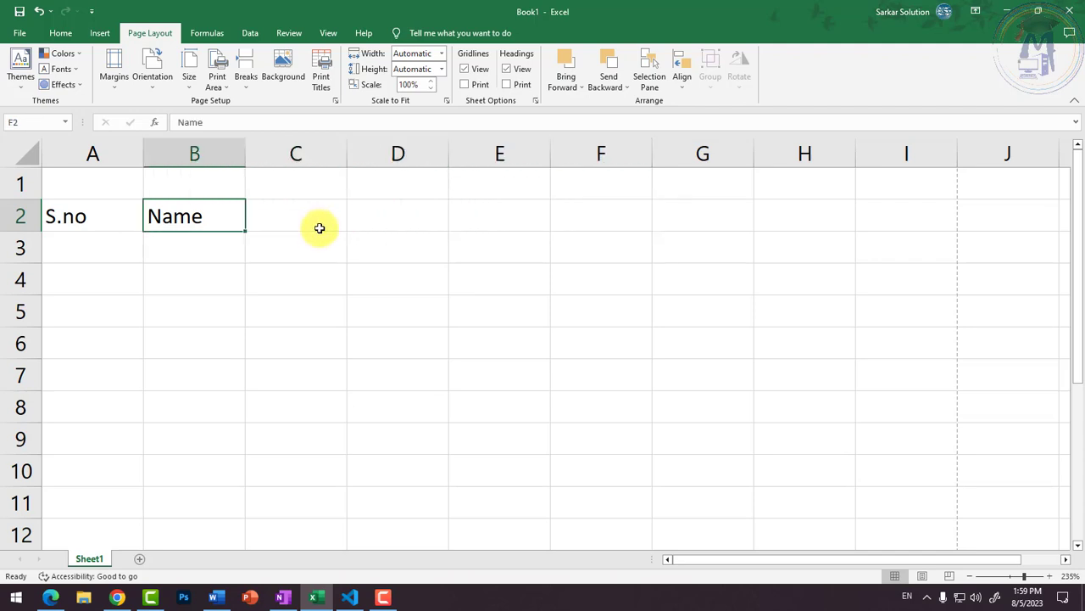
{"action": "key", "text": "Right"}
{"action": "key", "text": "Right"}
{"action": "key", "text": "Right"}
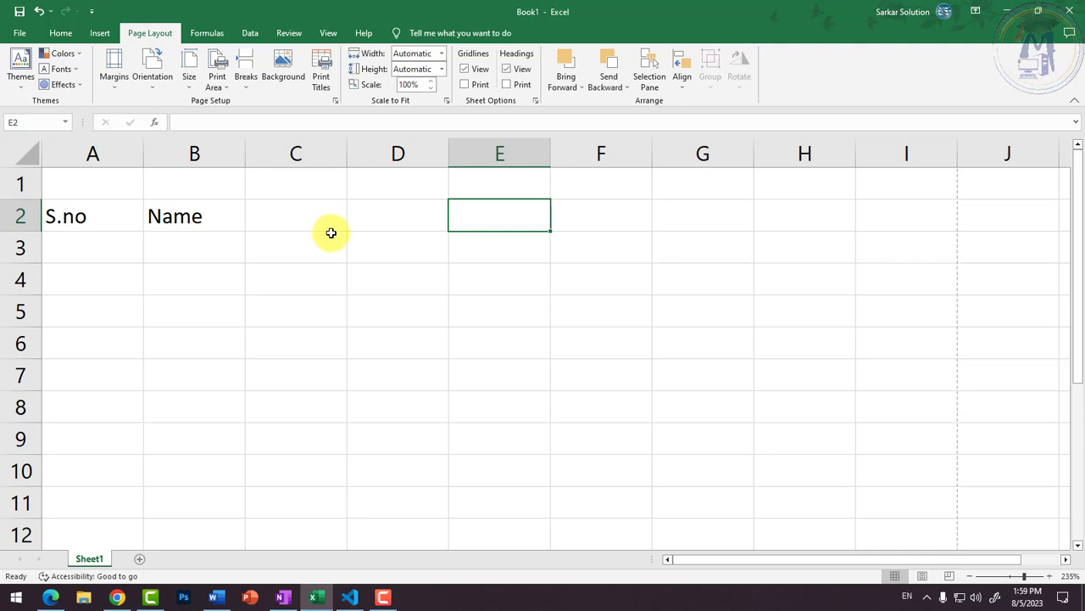
{"action": "key", "text": "Right"}
{"action": "key", "text": "Left"}
{"action": "key", "text": "Left"}
{"action": "key", "text": "Left"}
{"action": "key", "text": "Left"}
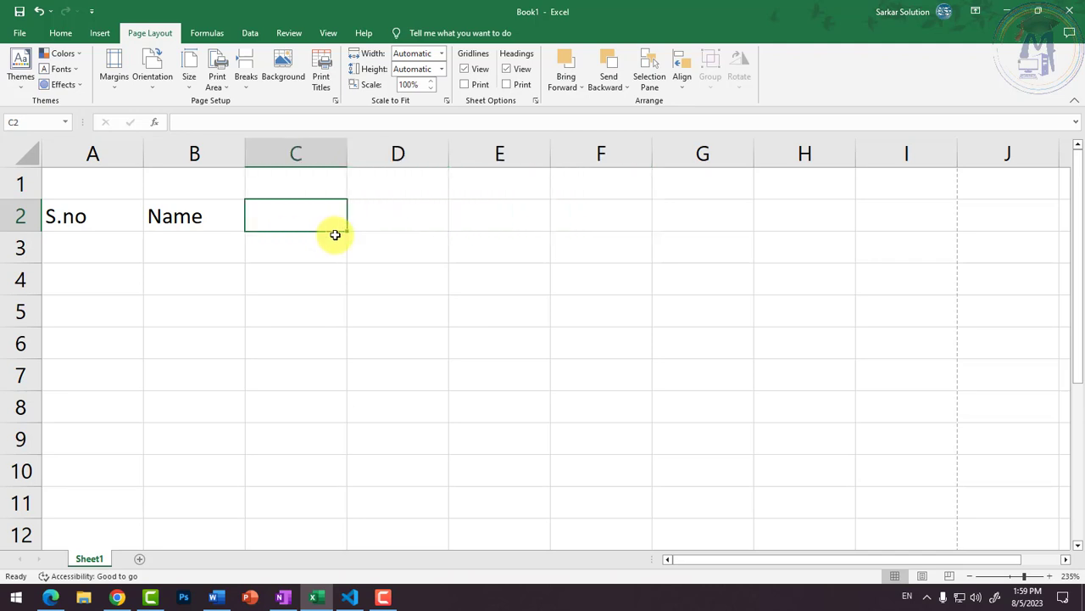
Enter the headers Address, Course and Fees in C2 through E2
{"action": "type", "text": "Addresss"}
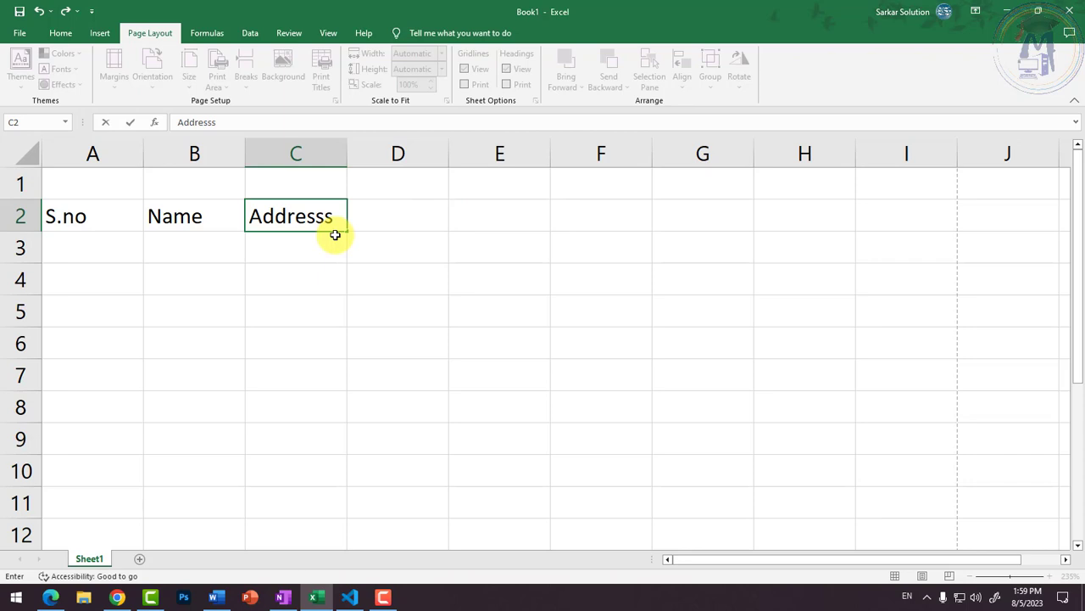
{"action": "key", "text": "BackSpace"}
{"action": "key", "text": "Tab"}
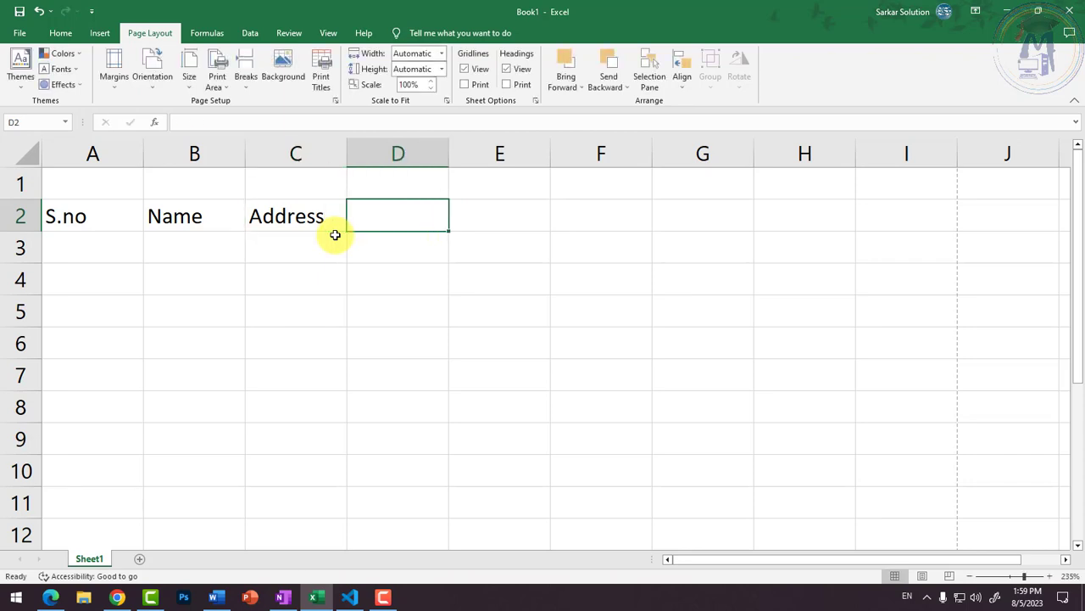
{"action": "type", "text": "Course"}
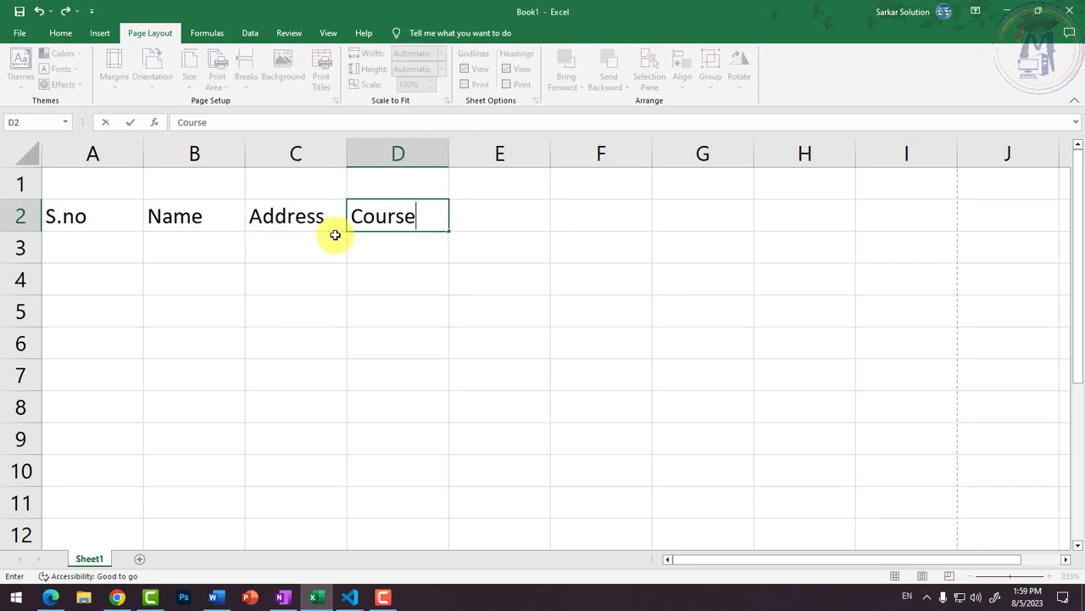
{"action": "key", "text": "Tab"}
{"action": "type", "text": "Fees"}
{"action": "left_click", "coordinate": [335, 235]}
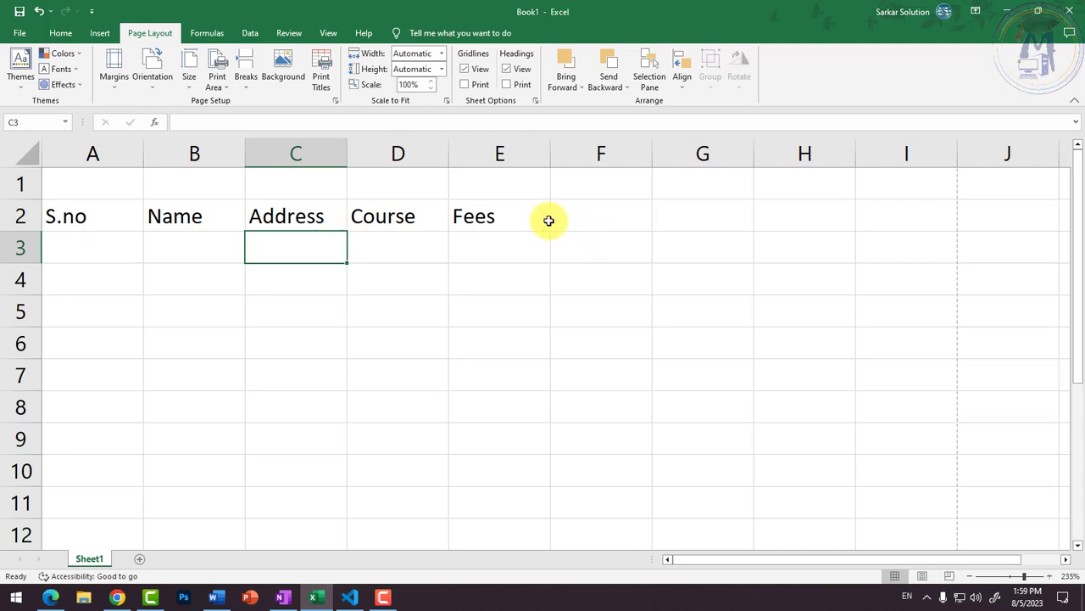
Select the empty cells F2:I2 beyond the headers, then deselect them
{"action": "left_click_drag", "start_coordinate": [553, 217], "coordinate": [881, 223]}
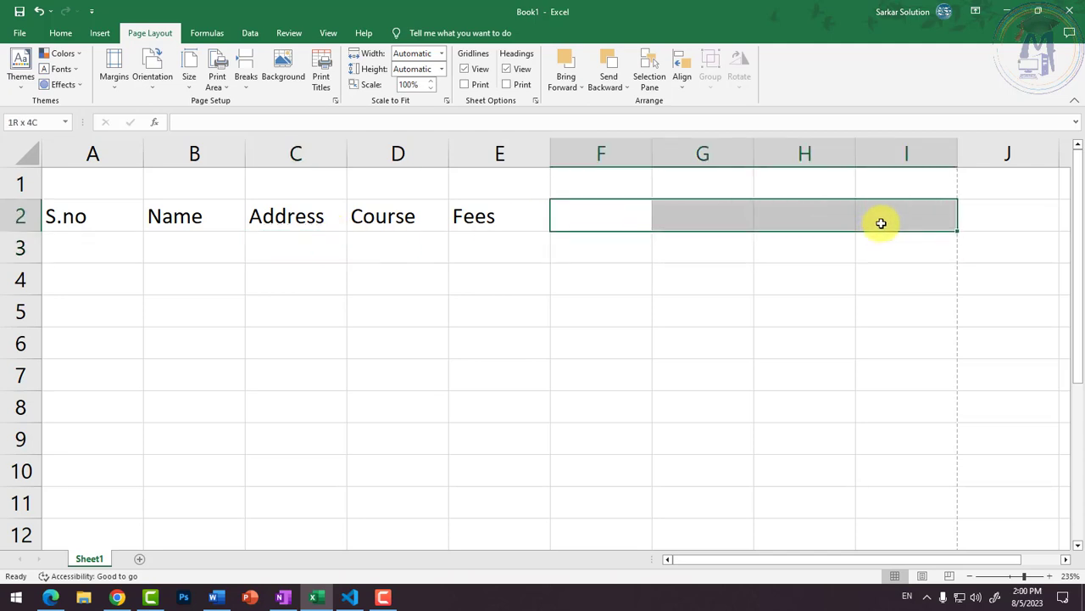
{"action": "left_click", "coordinate": [832, 218]}
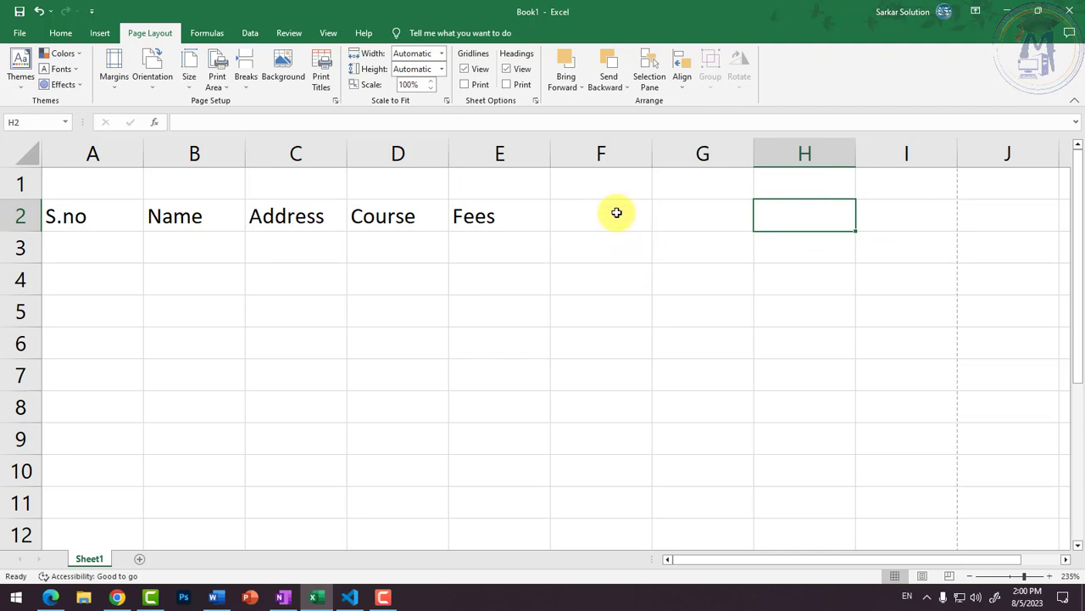
{"action": "left_click_drag", "start_coordinate": [618, 213], "coordinate": [889, 213]}
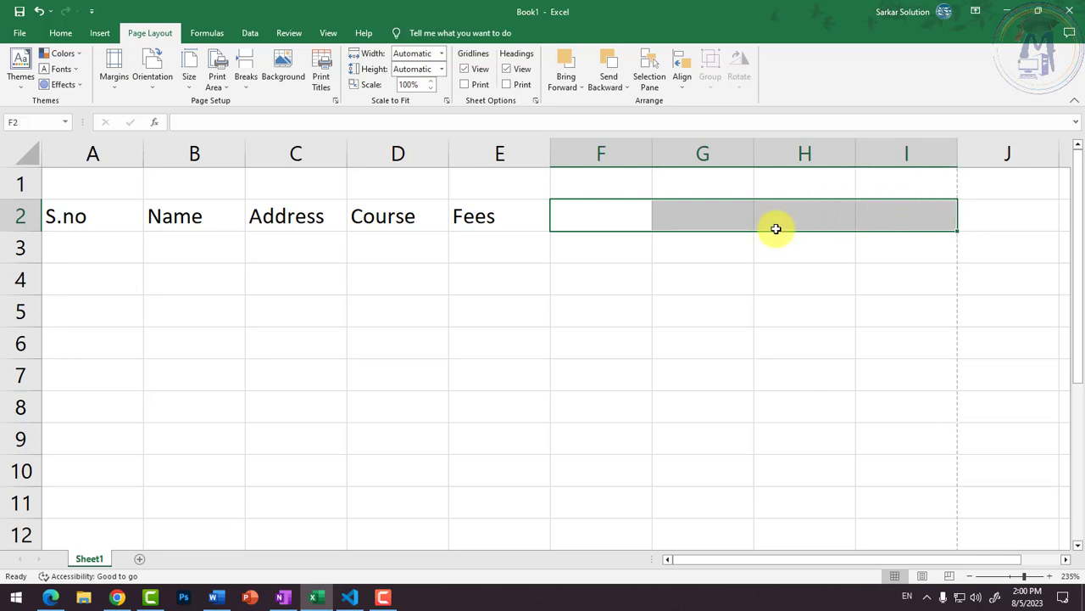
{"action": "left_click", "coordinate": [703, 222]}
Check each header from S.no to Fees, ending on cell A3
{"action": "left_click", "coordinate": [280, 215]}
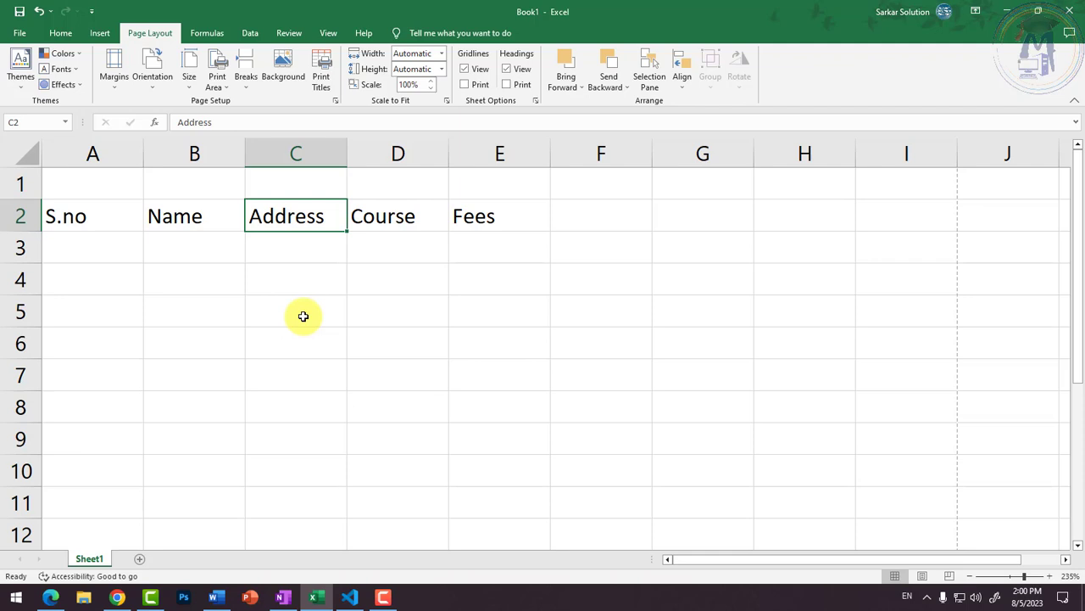
{"action": "left_click", "coordinate": [218, 223]}
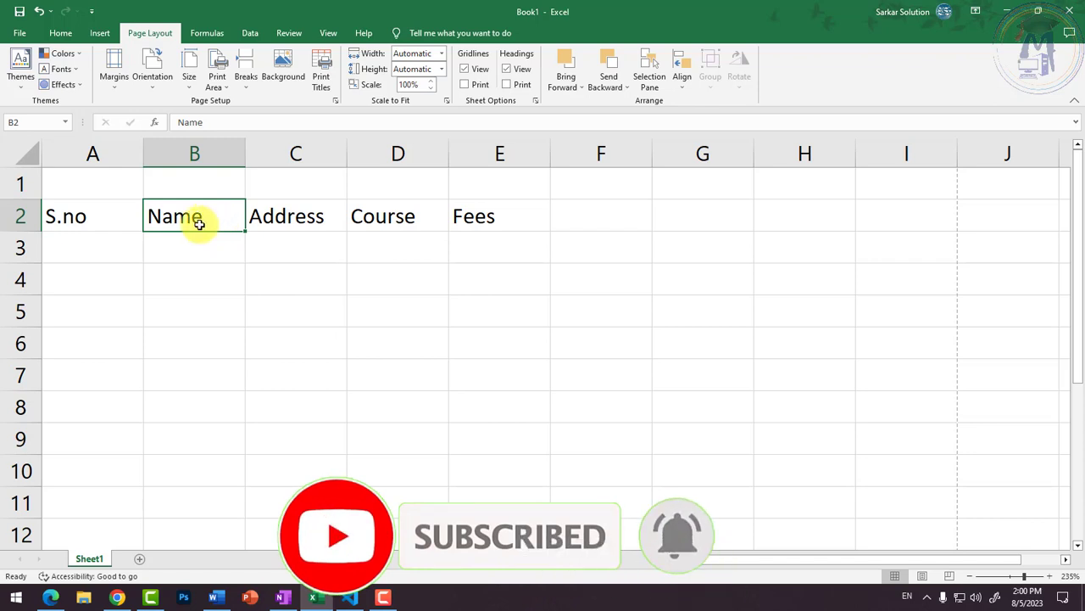
{"action": "left_click", "coordinate": [115, 225]}
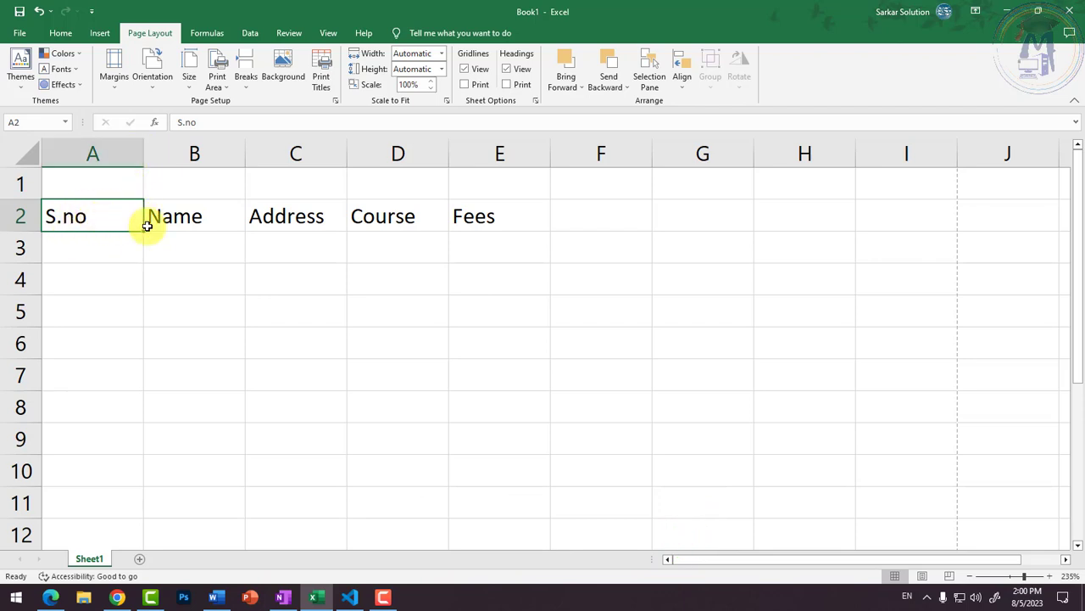
{"action": "left_click", "coordinate": [192, 219]}
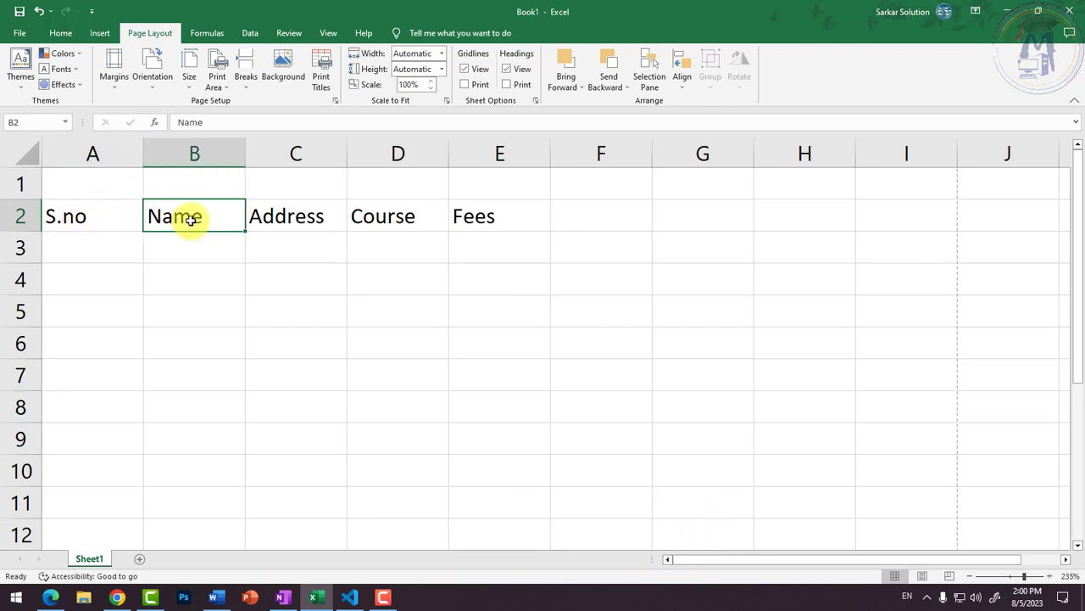
{"action": "left_click", "coordinate": [275, 216]}
{"action": "left_click", "coordinate": [360, 217]}
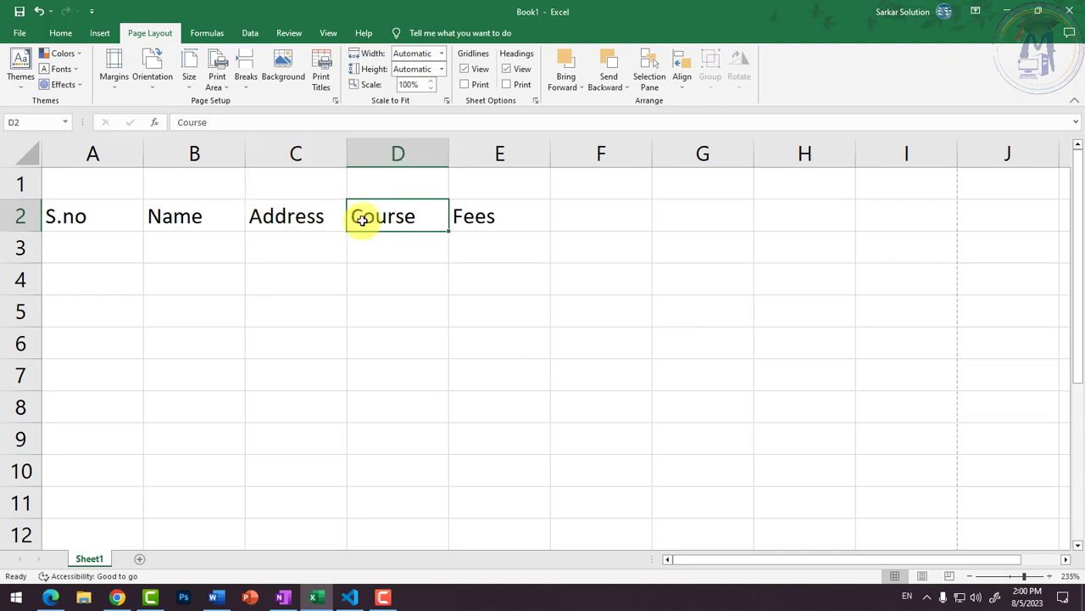
{"action": "left_click", "coordinate": [479, 218]}
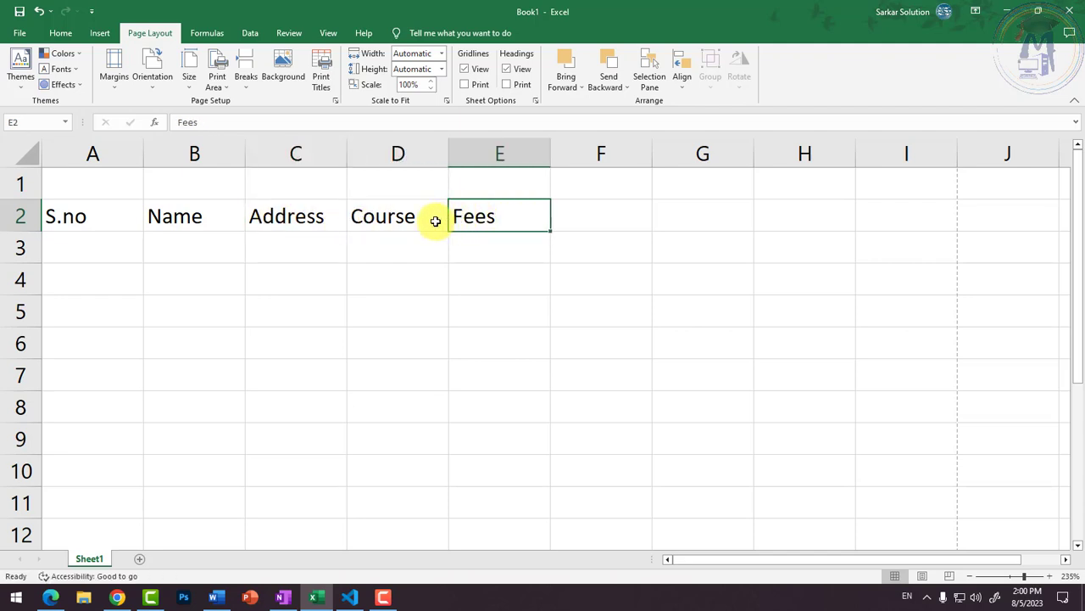
{"action": "left_click", "coordinate": [399, 217]}
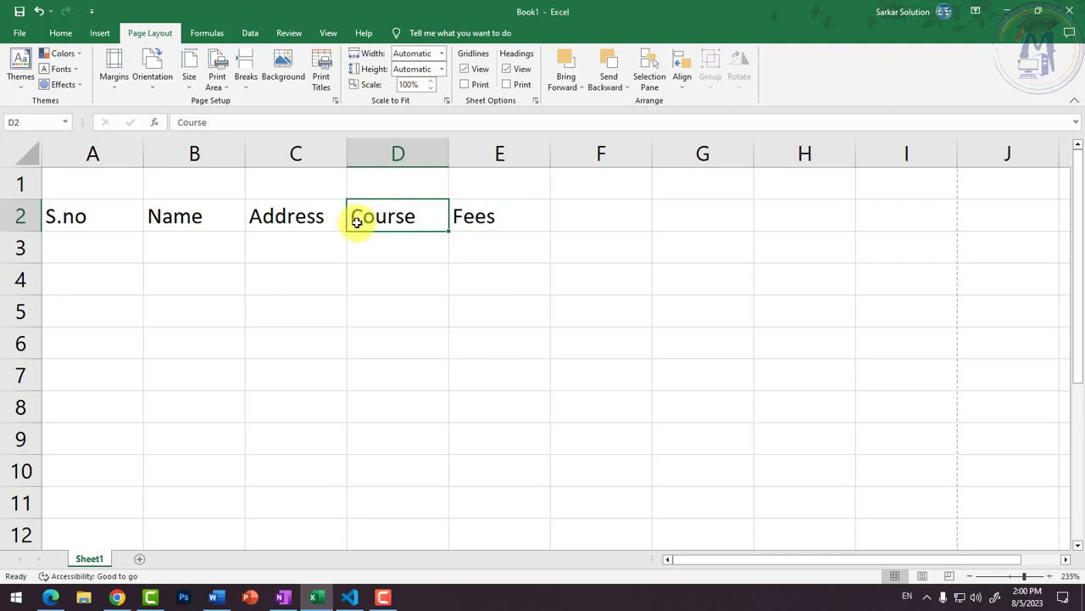
{"action": "left_click", "coordinate": [236, 206]}
{"action": "left_click", "coordinate": [254, 214]}
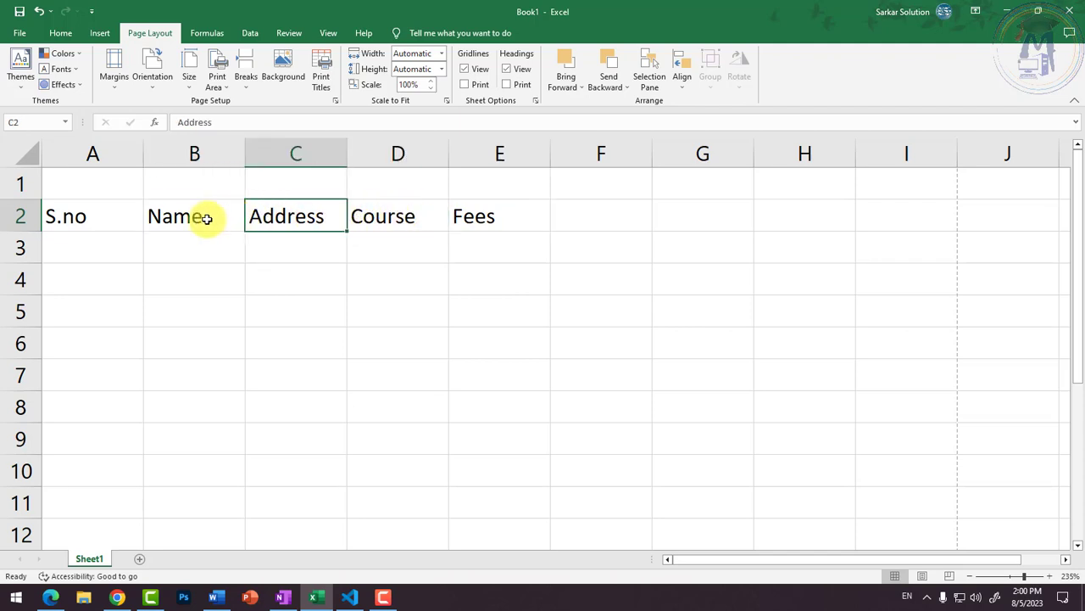
{"action": "left_click", "coordinate": [199, 219]}
{"action": "left_click", "coordinate": [97, 246]}
Enter serial numbers 1, 2 and 3 into A3, A4 and A5, then reselect A3
{"action": "type", "text": "1"}
{"action": "key", "text": "Return"}
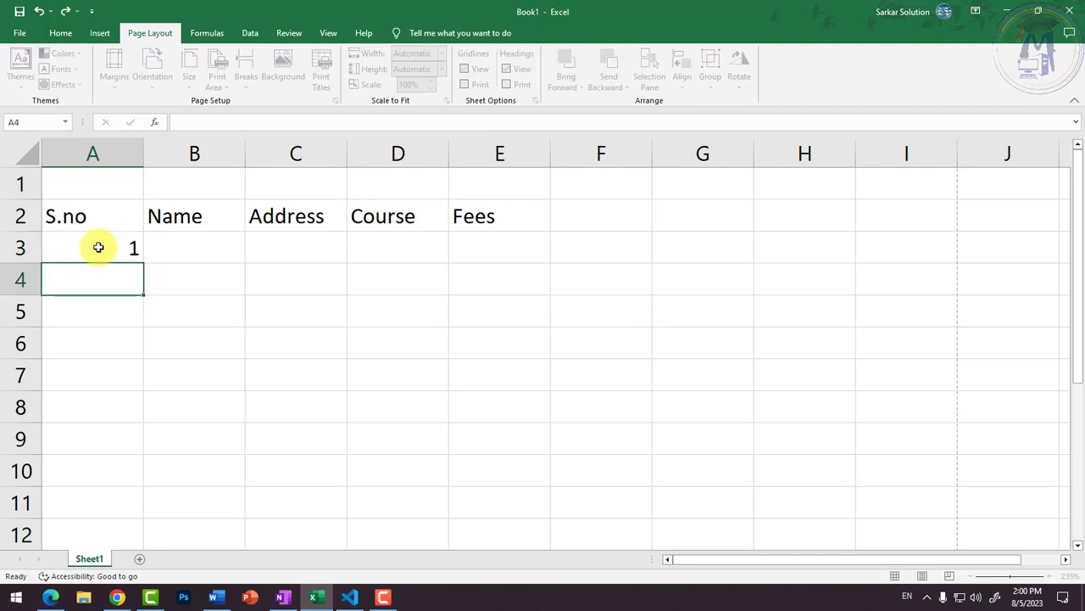
{"action": "type", "text": "2"}
{"action": "key", "text": "Return"}
{"action": "key", "text": "Return"}
{"action": "key", "text": "Up"}
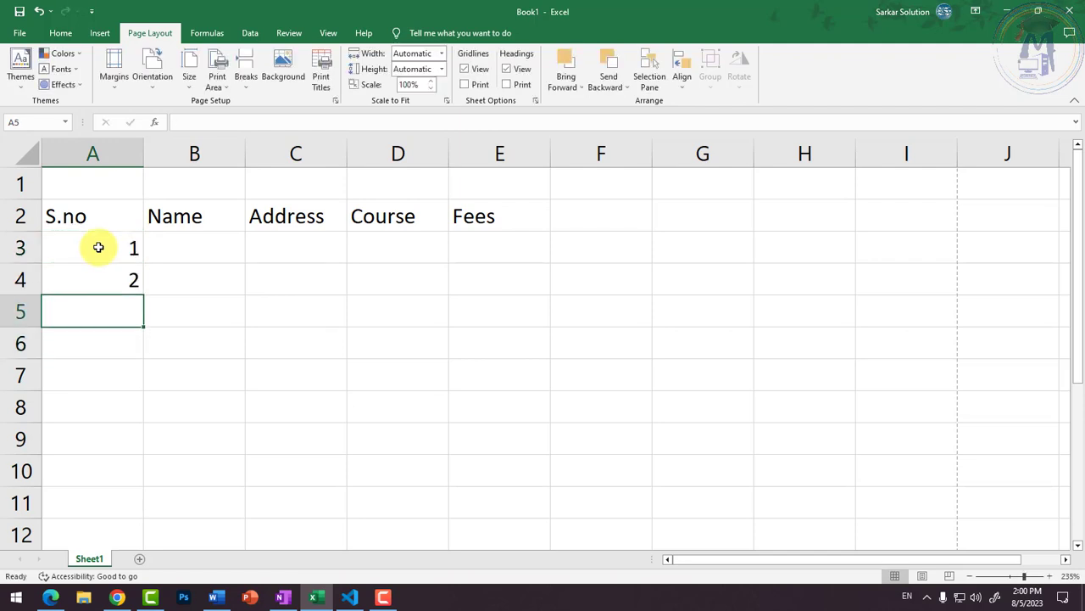
{"action": "type", "text": "3"}
{"action": "key", "text": "Return"}
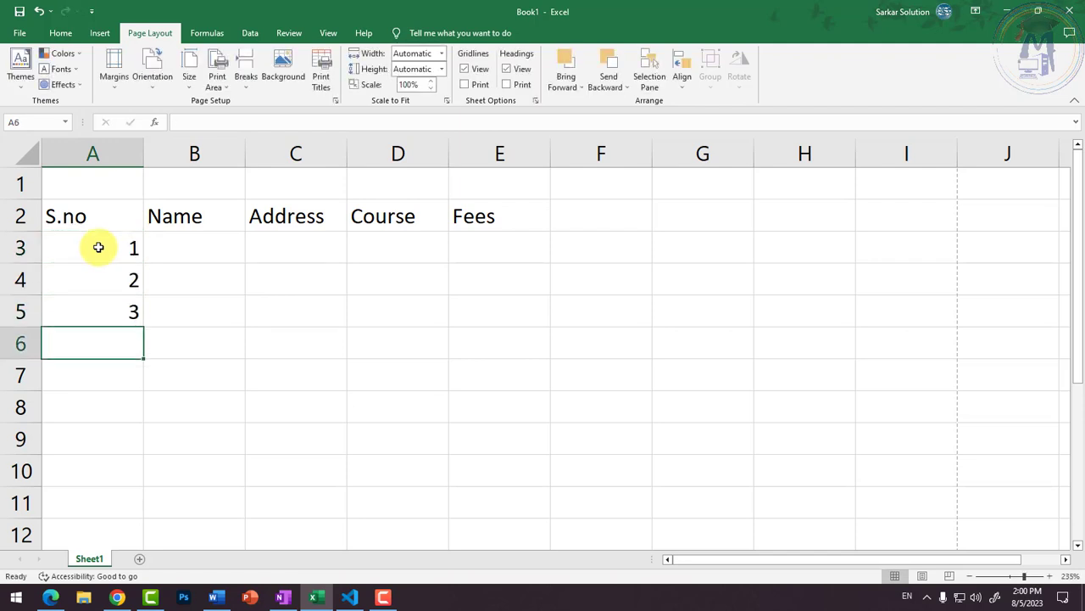
{"action": "key", "text": "Up"}
{"action": "key", "text": "Up"}
{"action": "key", "text": "Up"}
{"action": "key", "text": "Down"}
{"action": "key", "text": "Down"}
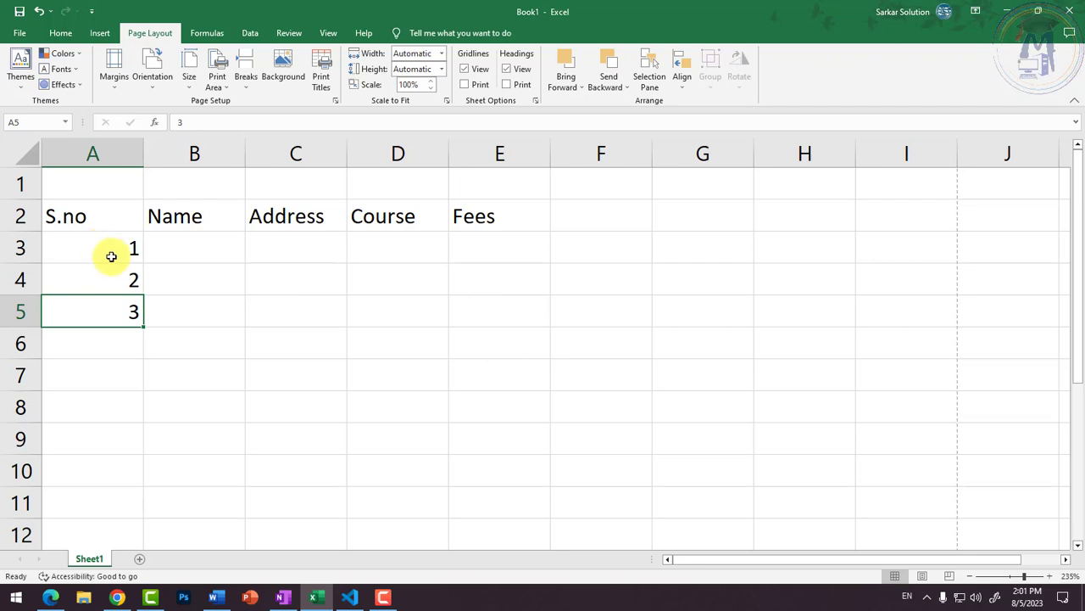
{"action": "left_click", "coordinate": [111, 252]}
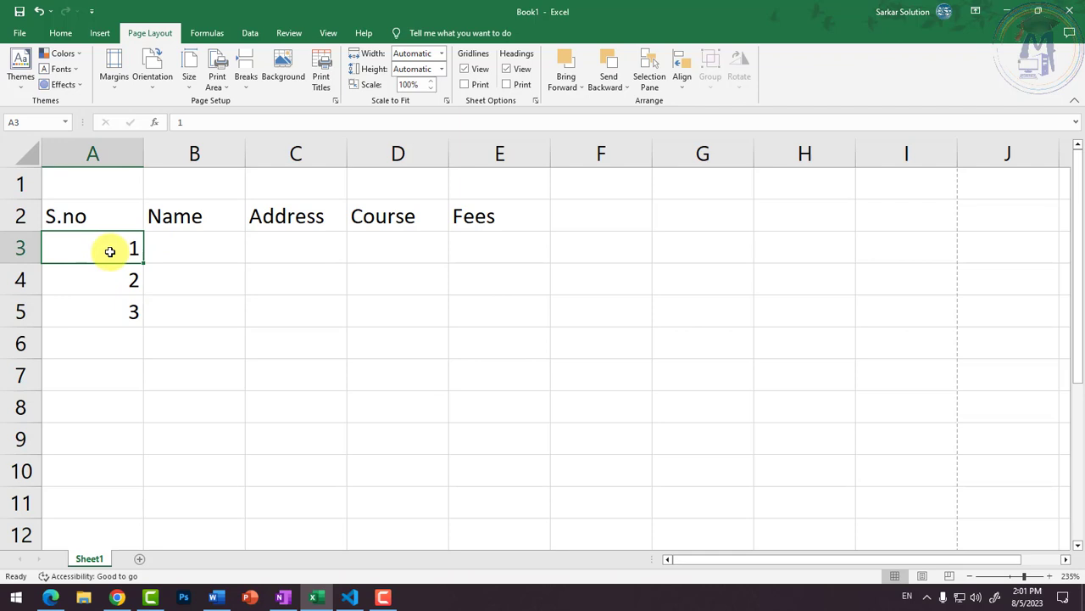
{"action": "left_click", "coordinate": [231, 248]}
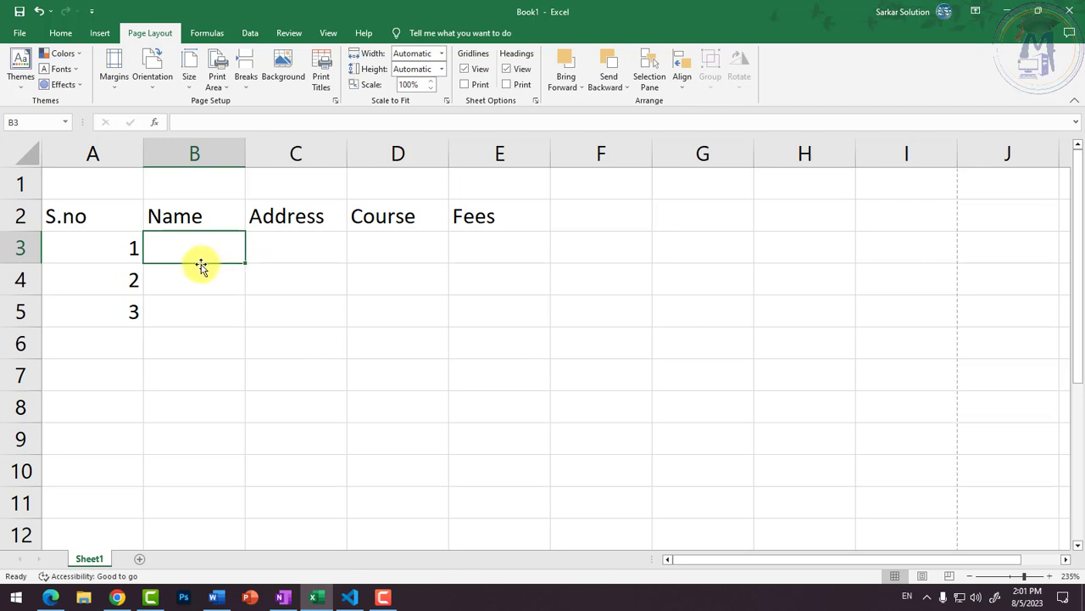
{"action": "left_click", "coordinate": [103, 240]}
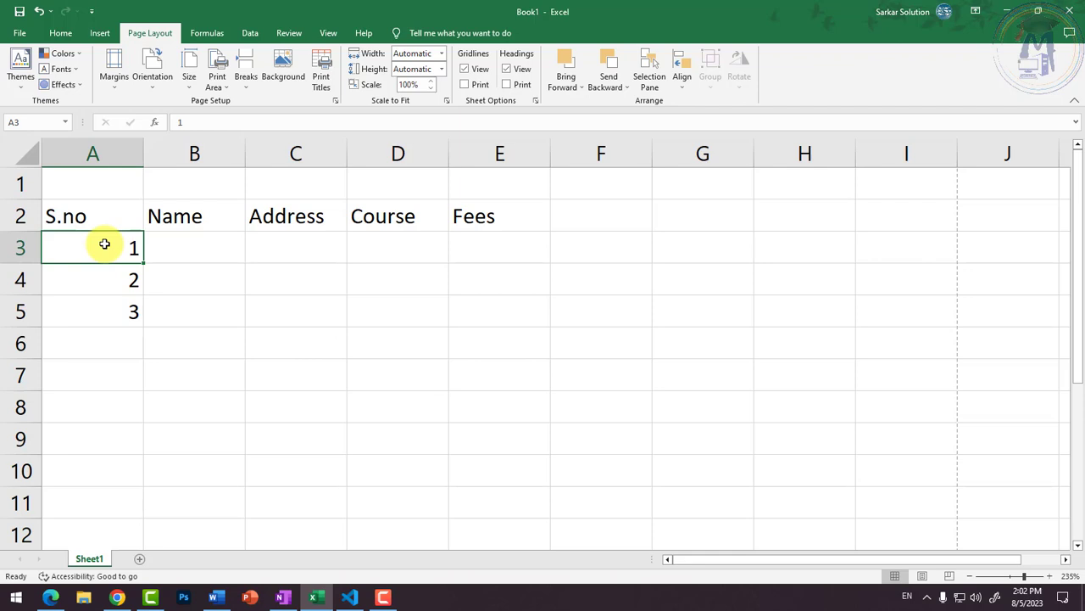
{"action": "left_click_drag", "start_coordinate": [108, 249], "coordinate": [116, 309]}
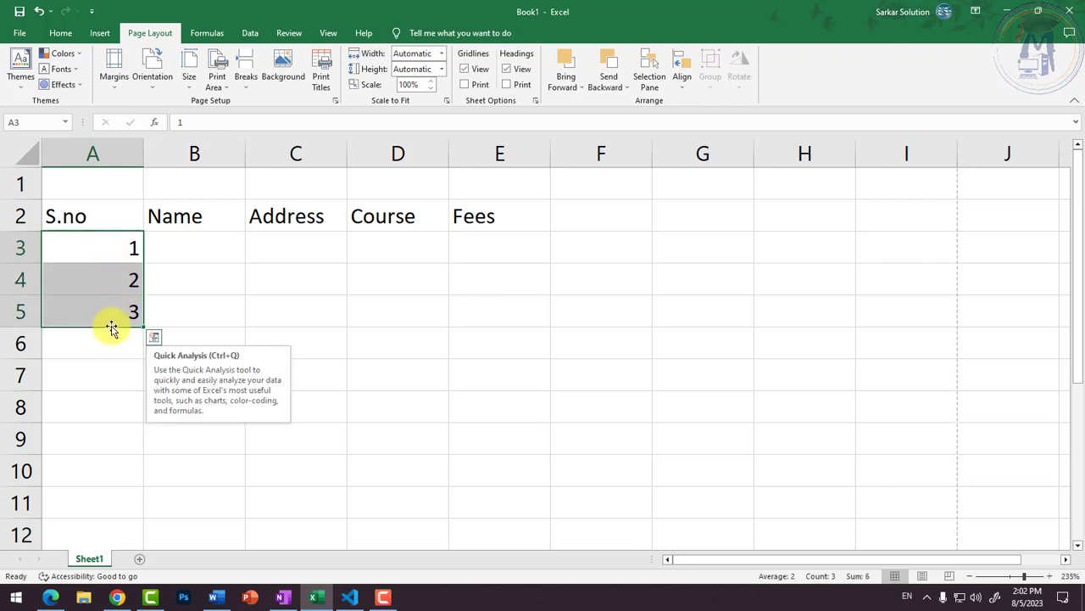
{"action": "left_click_drag", "start_coordinate": [112, 329], "coordinate": [714, 364]}
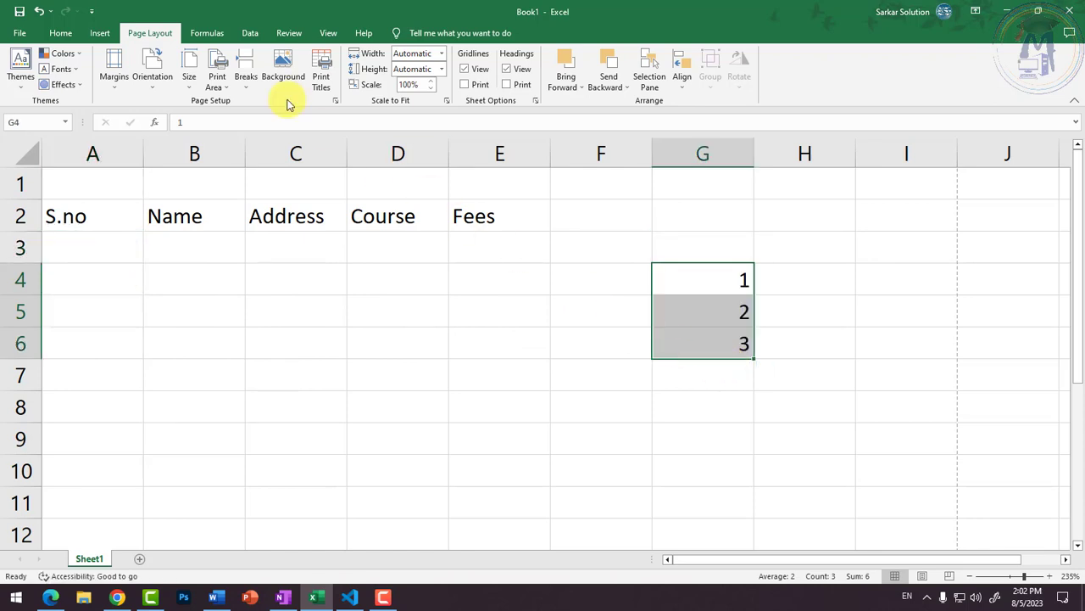
{"action": "left_click", "coordinate": [40, 11]}
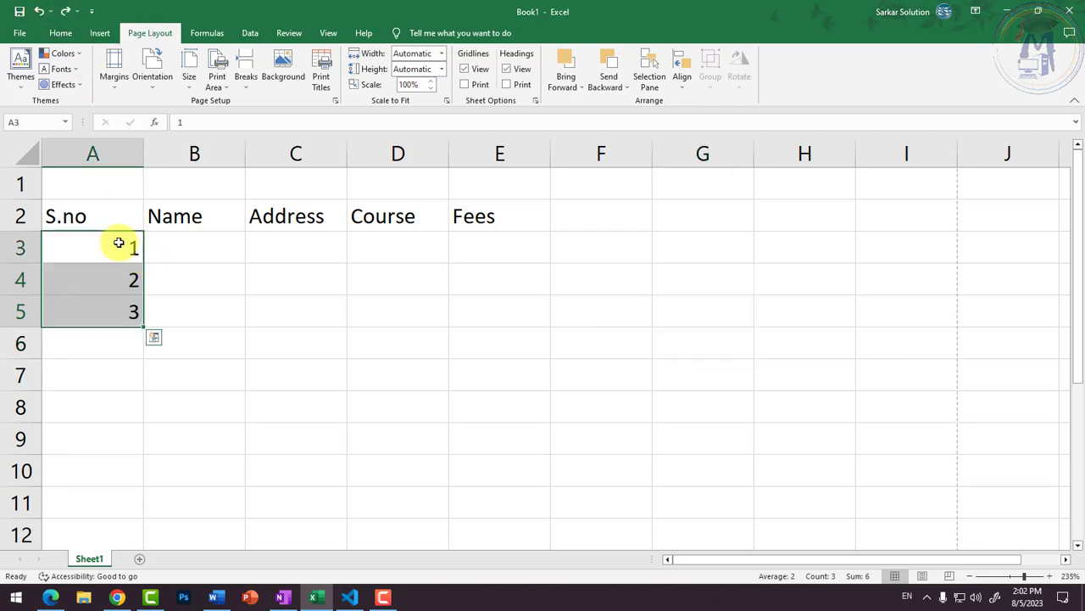
{"action": "left_click_drag", "start_coordinate": [119, 244], "coordinate": [125, 311]}
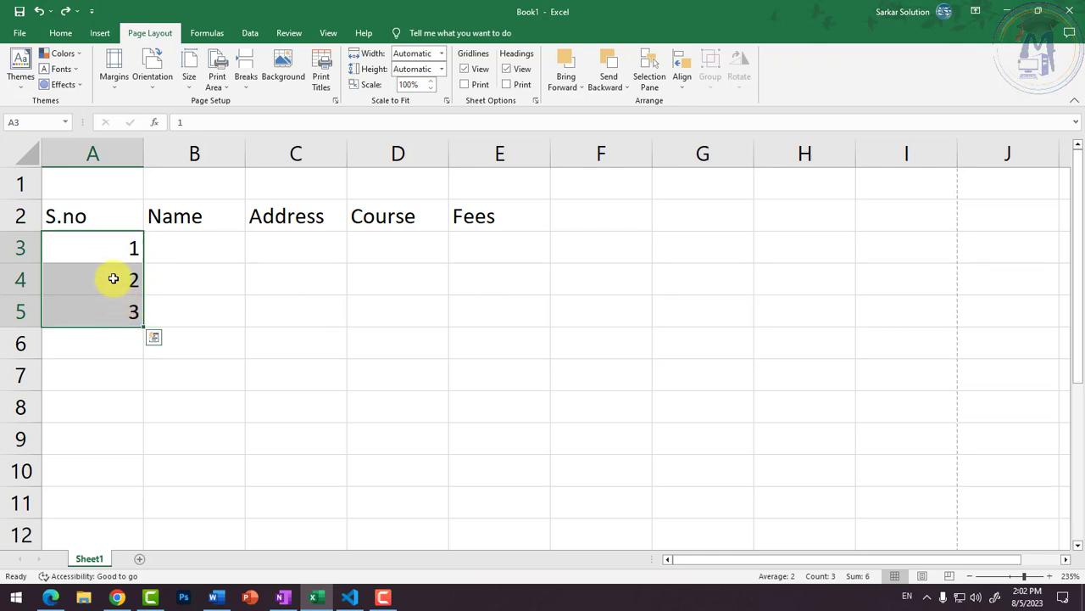
{"action": "left_click", "coordinate": [234, 276]}
{"action": "left_click", "coordinate": [126, 254]}
{"action": "left_click_drag", "start_coordinate": [124, 263], "coordinate": [393, 342]}
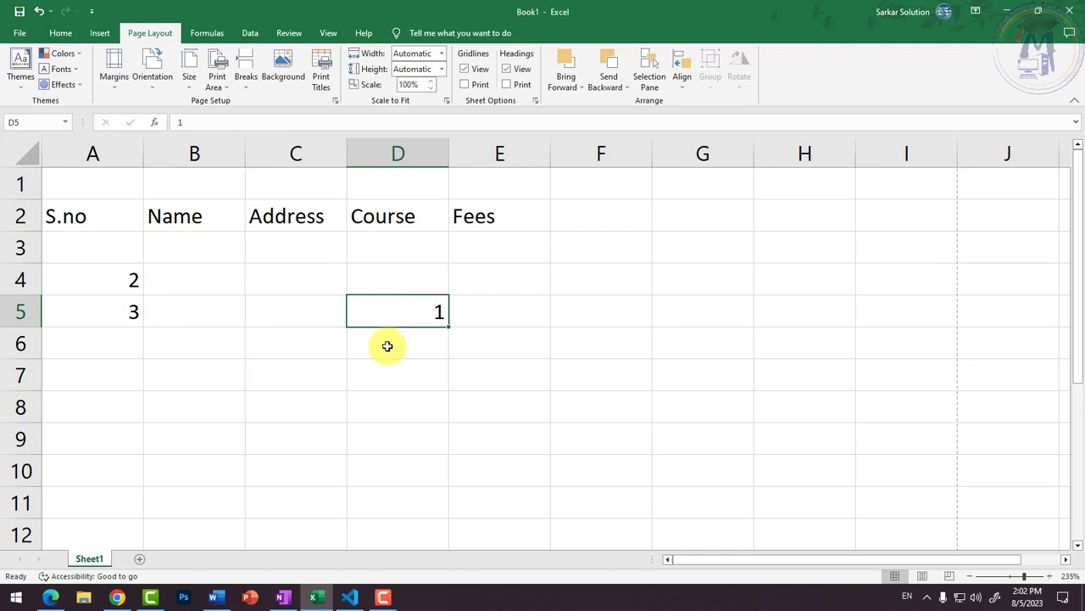
{"action": "key", "text": "ctrl+z"}
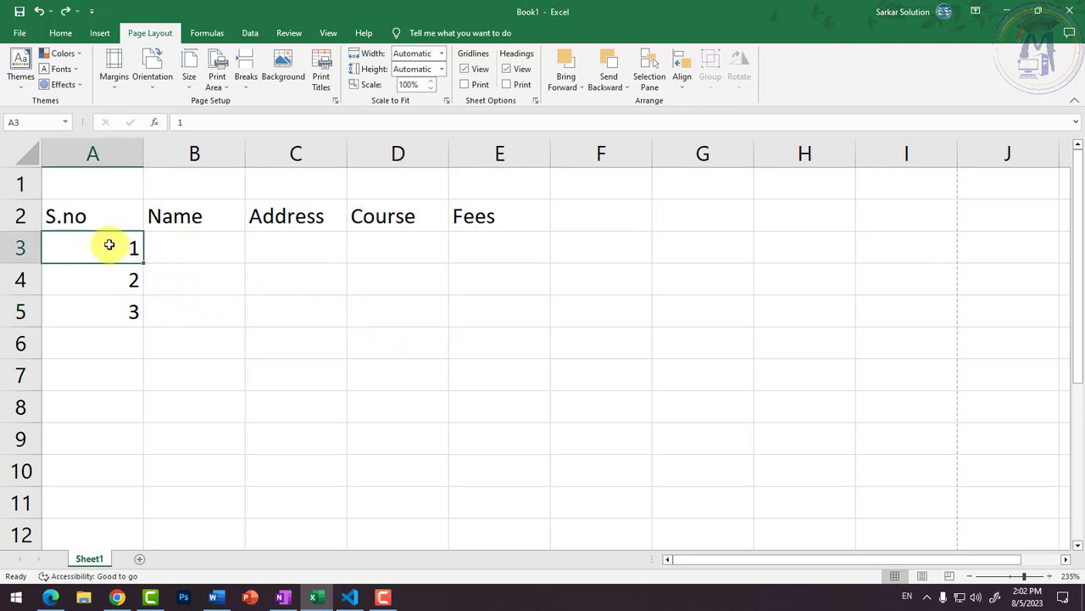
{"action": "left_click_drag", "start_coordinate": [109, 255], "coordinate": [121, 307]}
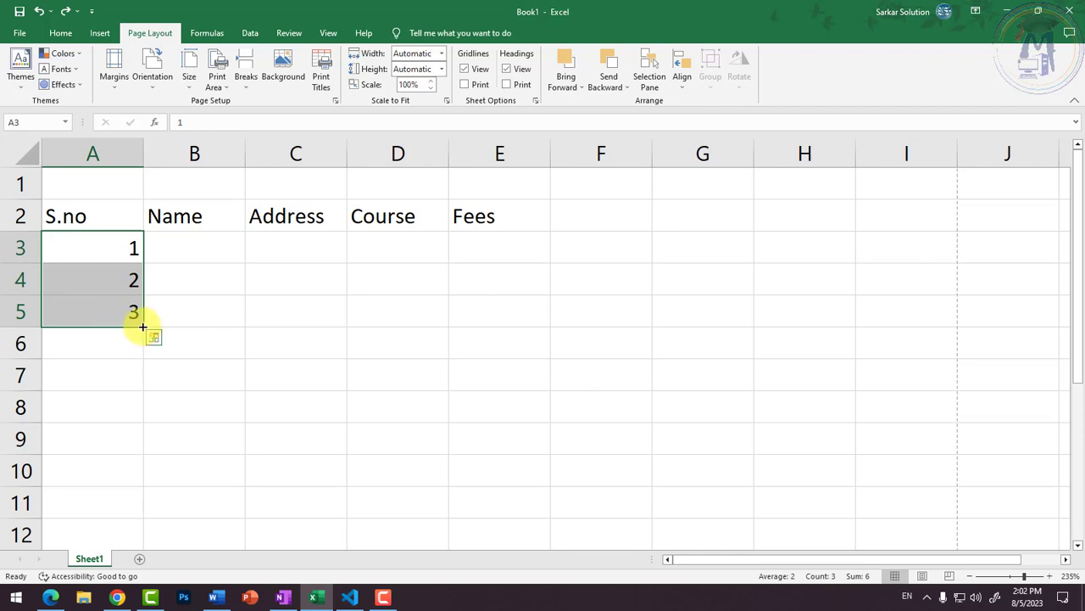
Extend the S.no series with the fill handle down to 48 in cell A50
{"action": "left_click_drag", "start_coordinate": [143, 326], "coordinate": [151, 575]}
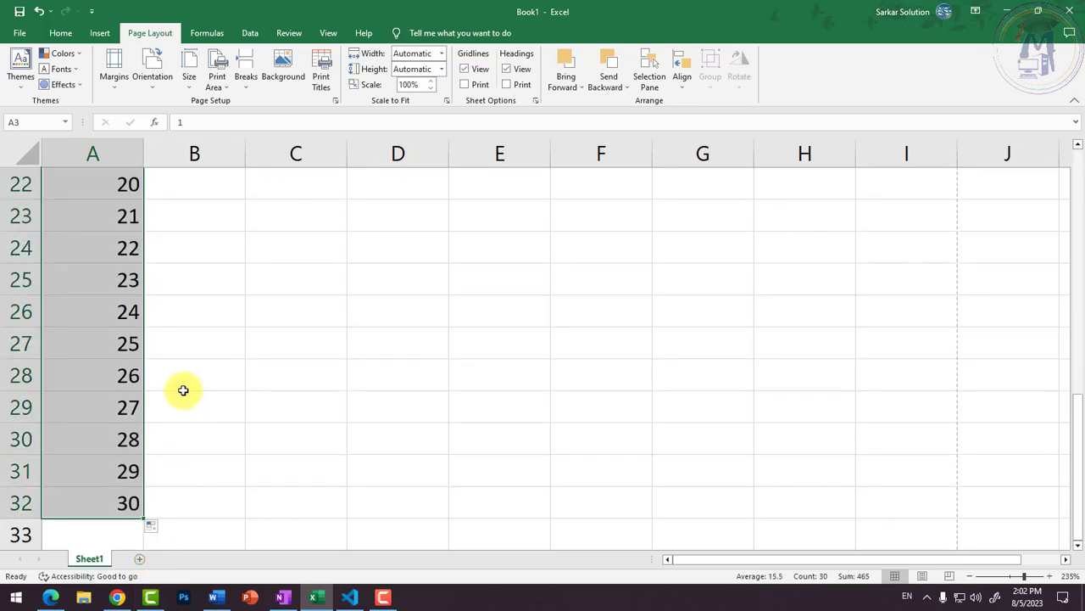
{"action": "scroll", "coordinate": [136, 370], "scroll_direction": "up", "scroll_amount": 7}
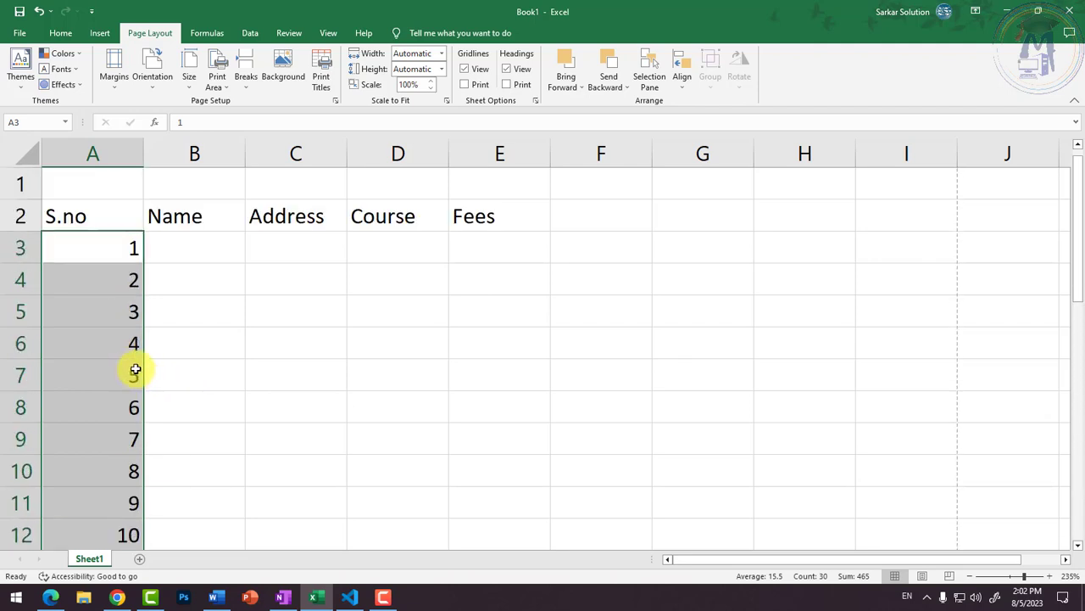
{"action": "scroll", "coordinate": [134, 348], "scroll_direction": "down", "scroll_amount": 12}
{"action": "scroll", "coordinate": [133, 328], "scroll_direction": "up", "scroll_amount": 2}
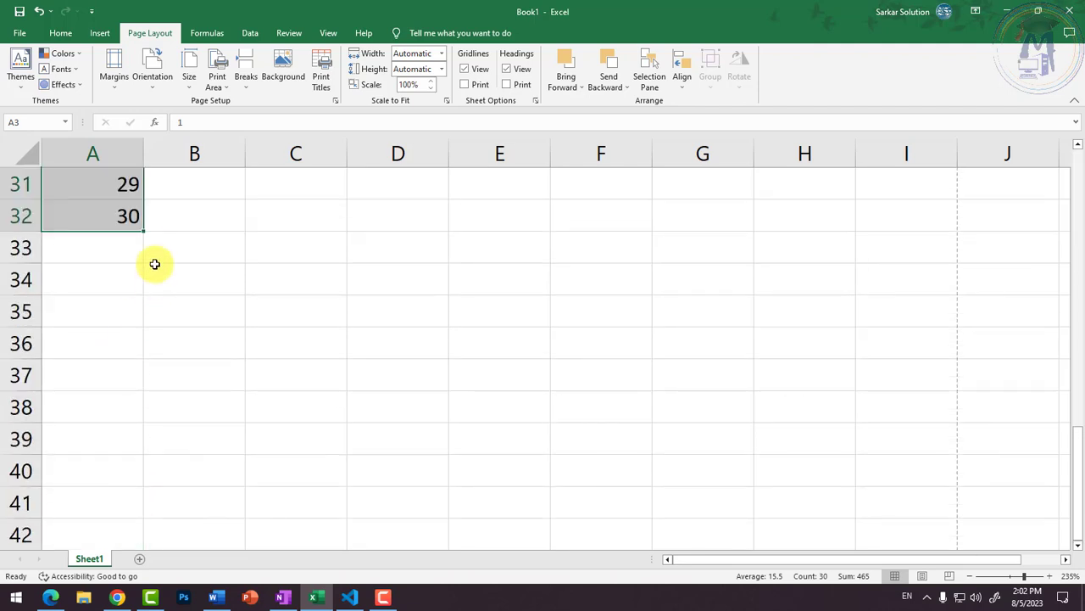
{"action": "left_click_drag", "start_coordinate": [143, 229], "coordinate": [144, 310]}
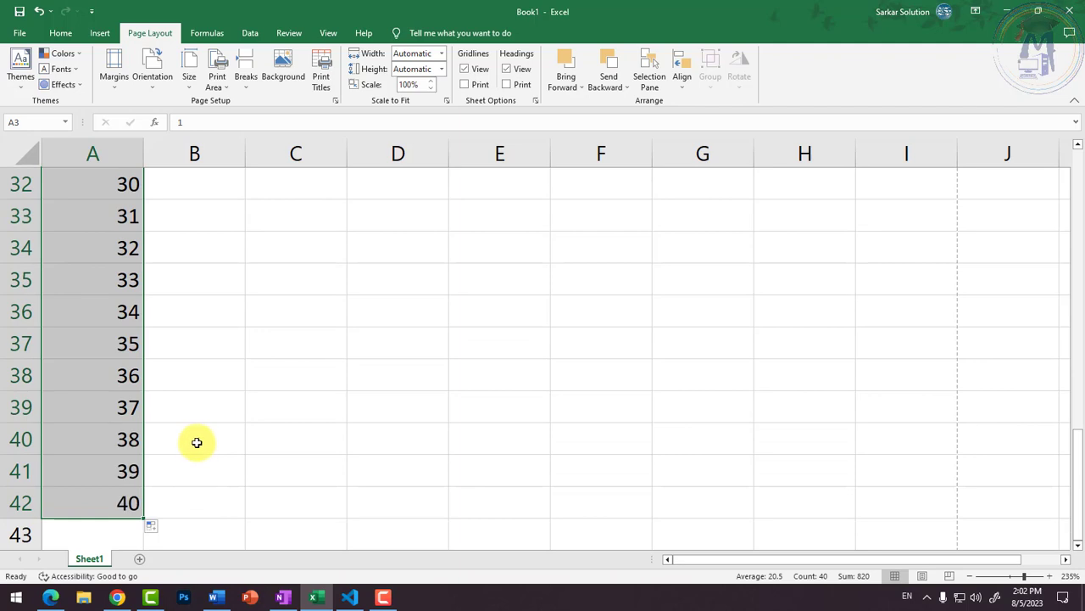
{"action": "scroll", "coordinate": [195, 441], "scroll_direction": "down", "scroll_amount": 3}
{"action": "scroll", "coordinate": [179, 419], "scroll_direction": "up", "scroll_amount": 2}
{"action": "scroll", "coordinate": [183, 421], "scroll_direction": "down", "scroll_amount": 1}
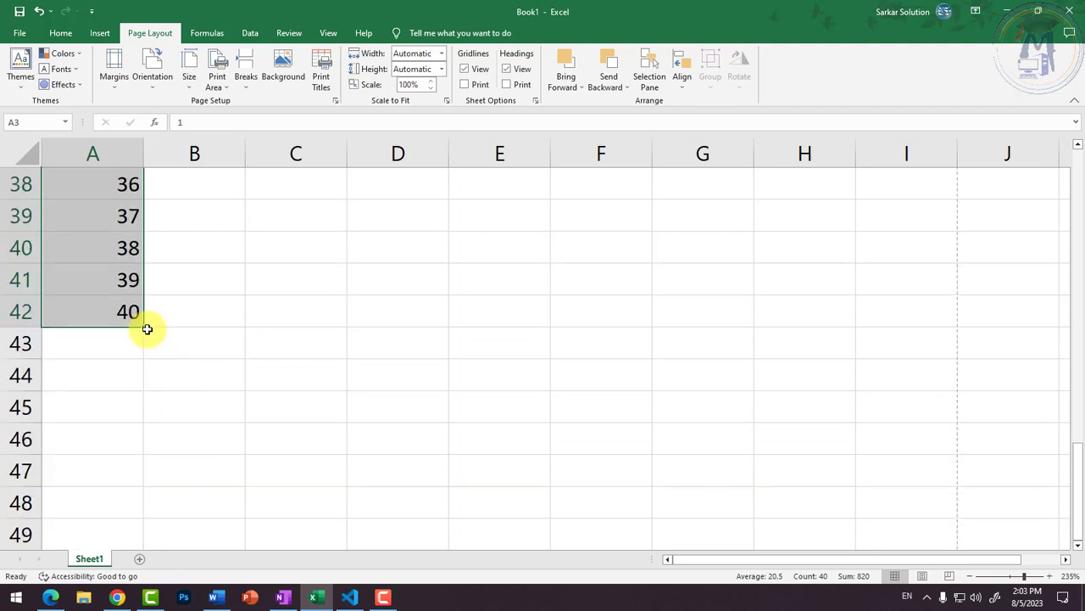
{"action": "scroll", "coordinate": [145, 340], "scroll_direction": "up", "scroll_amount": 12}
{"action": "scroll", "coordinate": [145, 339], "scroll_direction": "down", "scroll_amount": 13}
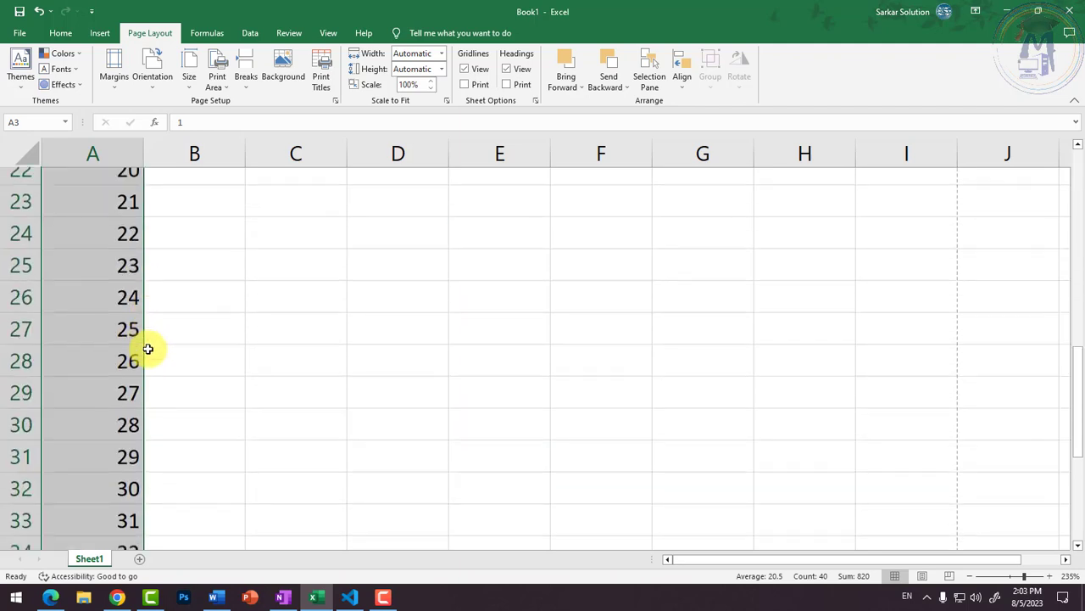
{"action": "scroll", "coordinate": [143, 281], "scroll_direction": "down", "scroll_amount": 2}
{"action": "scroll", "coordinate": [141, 272], "scroll_direction": "up", "scroll_amount": 2}
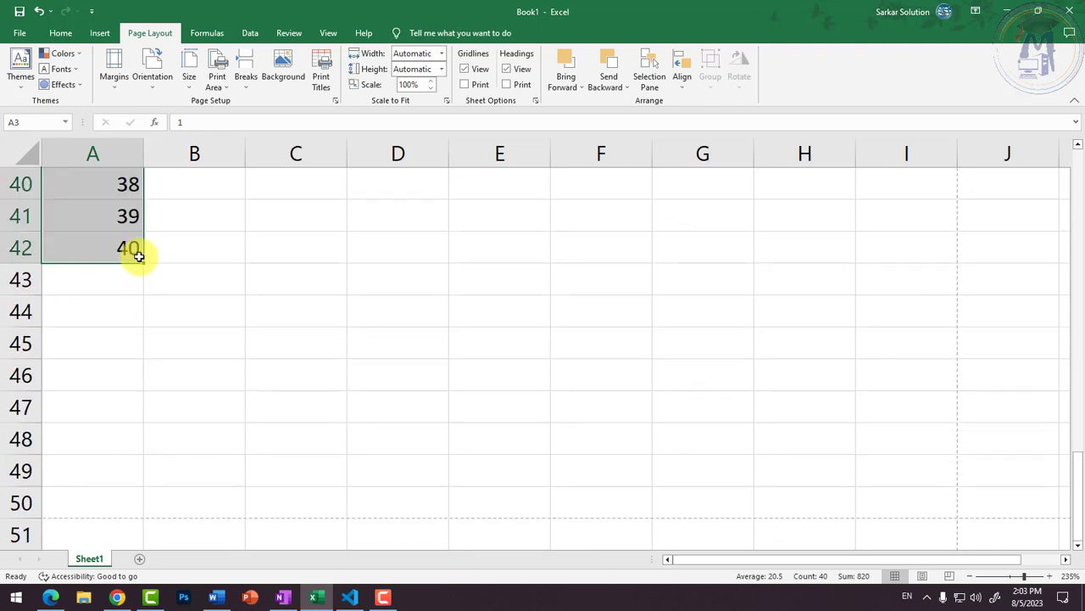
{"action": "left_click_drag", "start_coordinate": [137, 258], "coordinate": [75, 492]}
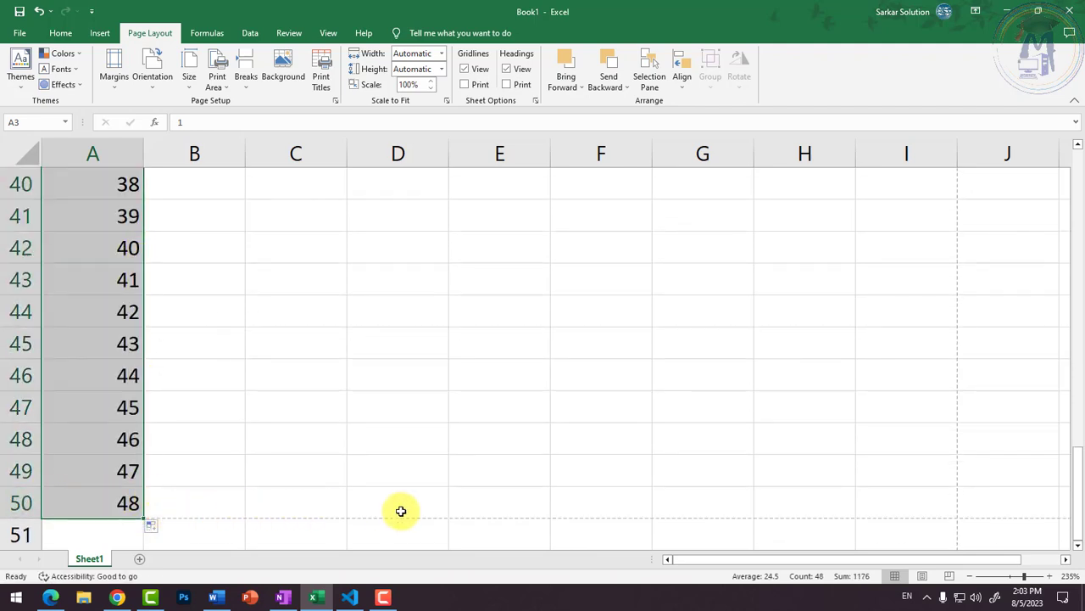
{"action": "left_click", "coordinate": [887, 509]}
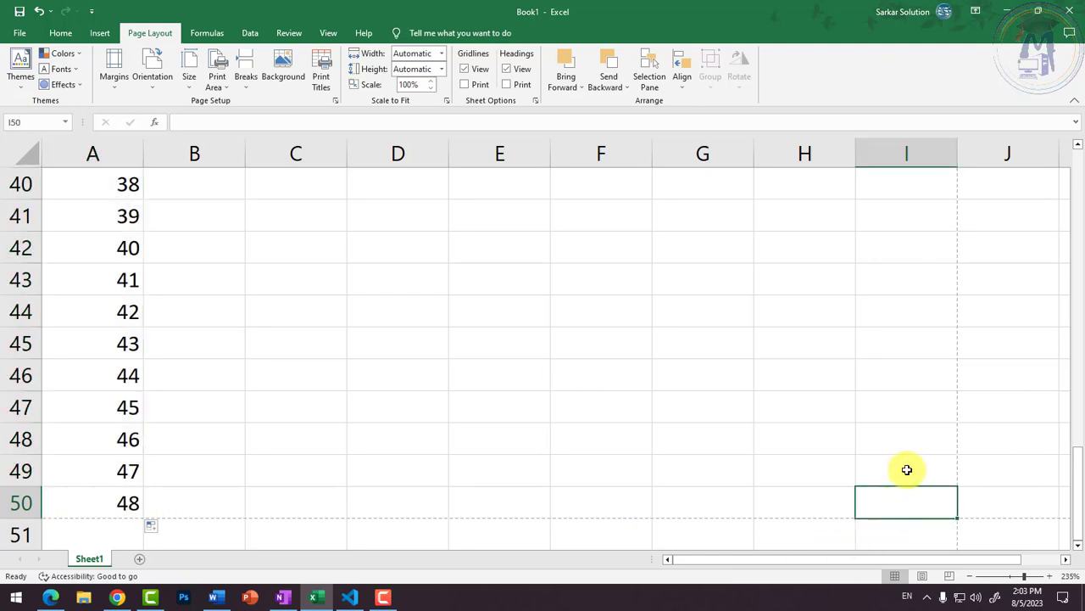
Zoom out to review the numbered column, then zoom back in to a readable size
{"action": "left_click", "coordinate": [970, 576]}
{"action": "left_click", "coordinate": [970, 576]}
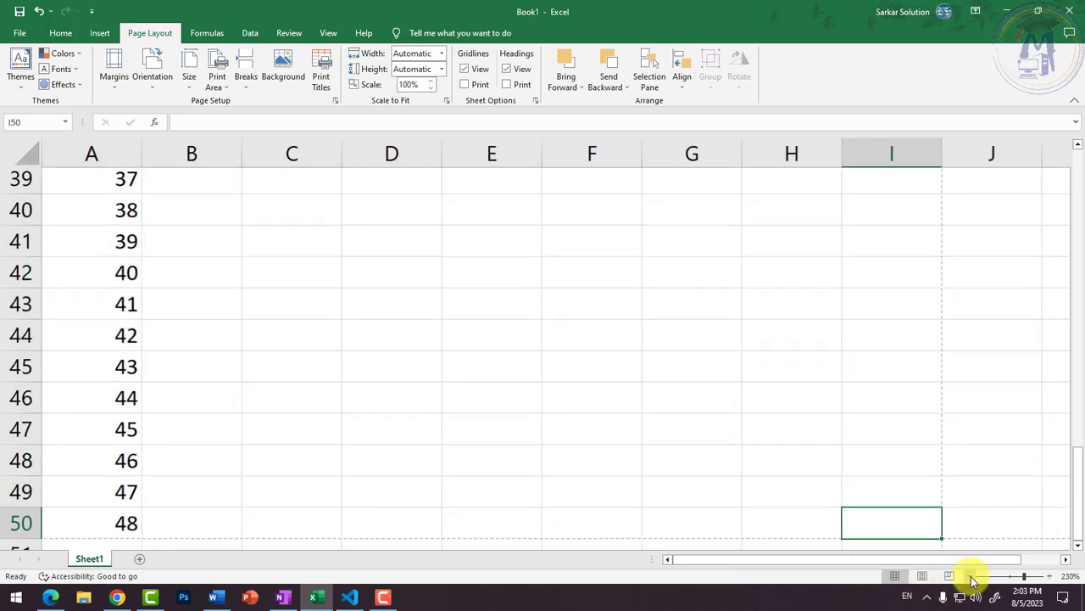
{"action": "left_click", "coordinate": [970, 576]}
{"action": "left_click", "coordinate": [970, 576]}
{"action": "left_click", "coordinate": [970, 575]}
{"action": "left_click", "coordinate": [970, 576]}
{"action": "left_click", "coordinate": [970, 576]}
{"action": "left_click", "coordinate": [970, 576]}
{"action": "left_click", "coordinate": [970, 576]}
{"action": "left_click", "coordinate": [970, 576]}
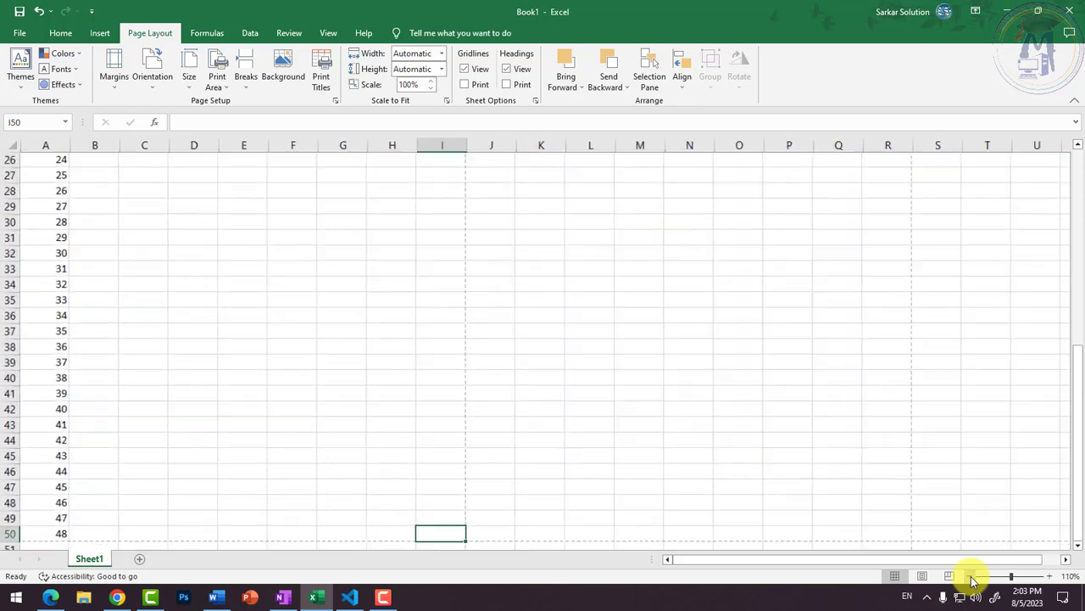
{"action": "left_click", "coordinate": [970, 575]}
{"action": "left_click", "coordinate": [970, 576]}
{"action": "left_click", "coordinate": [970, 576]}
{"action": "left_click", "coordinate": [970, 576]}
{"action": "left_click", "coordinate": [970, 576]}
{"action": "left_click", "coordinate": [970, 576]}
{"action": "left_click", "coordinate": [970, 575]}
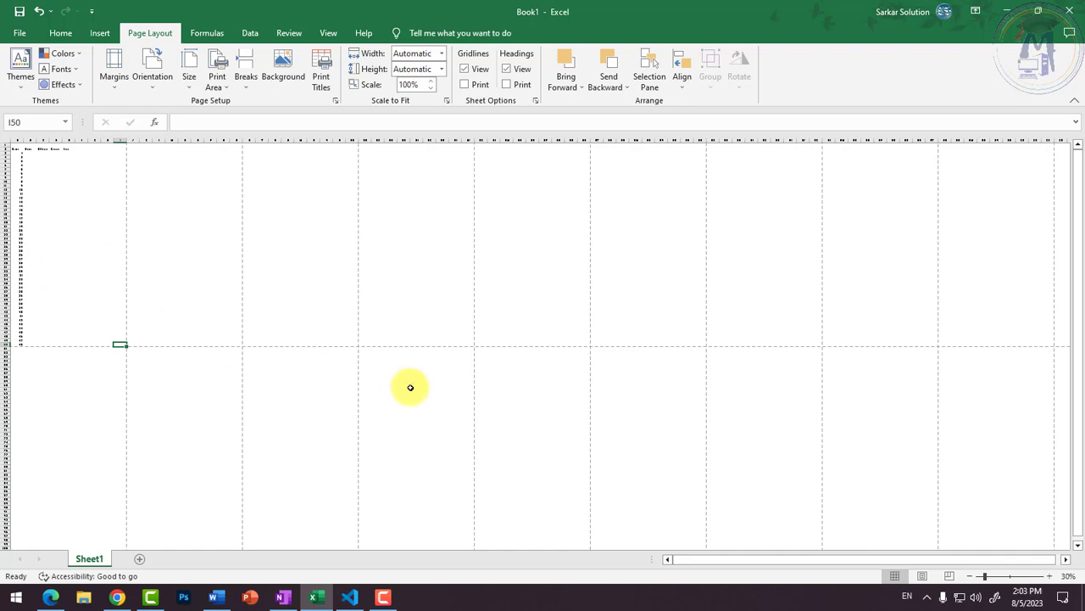
{"action": "left_click", "coordinate": [1050, 576]}
{"action": "left_click", "coordinate": [1049, 576]}
{"action": "left_click", "coordinate": [1049, 575]}
{"action": "left_click", "coordinate": [1050, 575]}
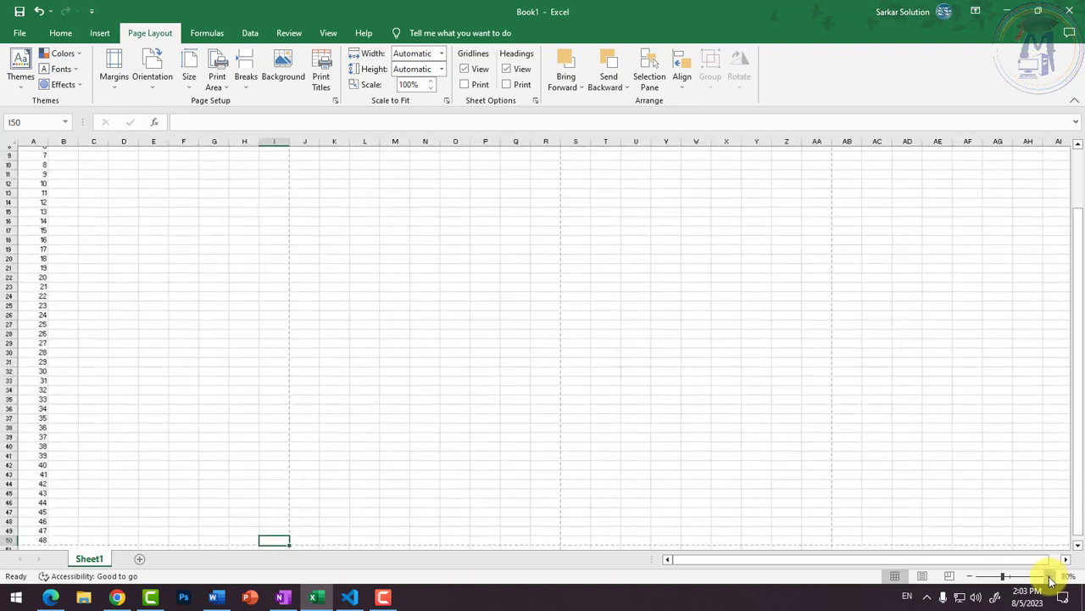
{"action": "left_click", "coordinate": [1050, 576]}
{"action": "left_click", "coordinate": [1050, 575]}
{"action": "left_click", "coordinate": [1050, 575]}
{"action": "left_click", "coordinate": [1050, 575]}
{"action": "left_click", "coordinate": [1050, 576]}
{"action": "scroll", "coordinate": [477, 425], "scroll_direction": "up", "scroll_amount": 8}
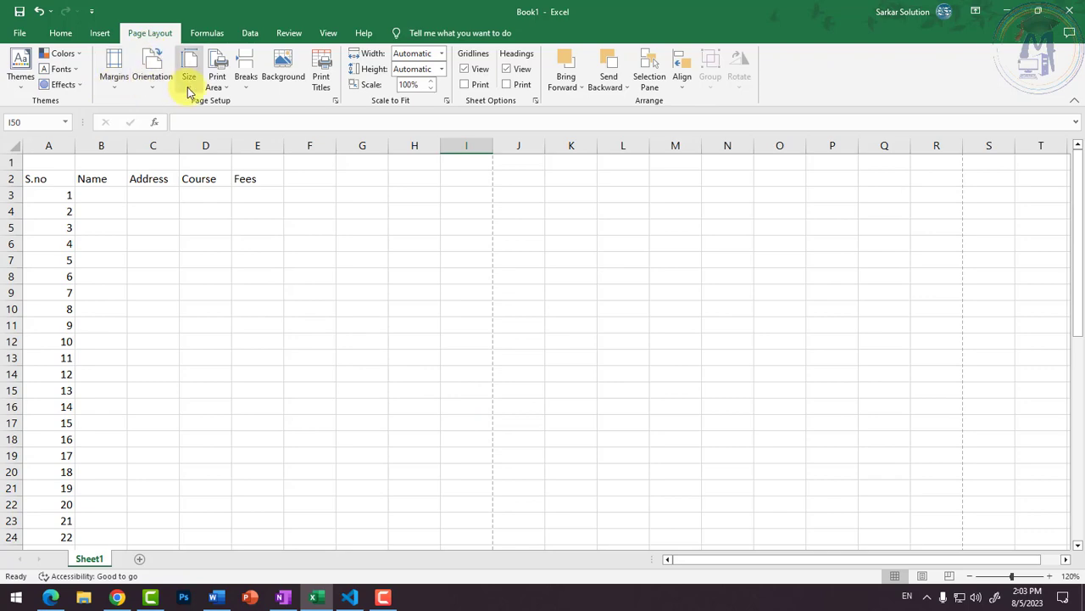
Select serial numbers 1 to 4 in A3:A6 to check the series
{"action": "left_click", "coordinate": [189, 272]}
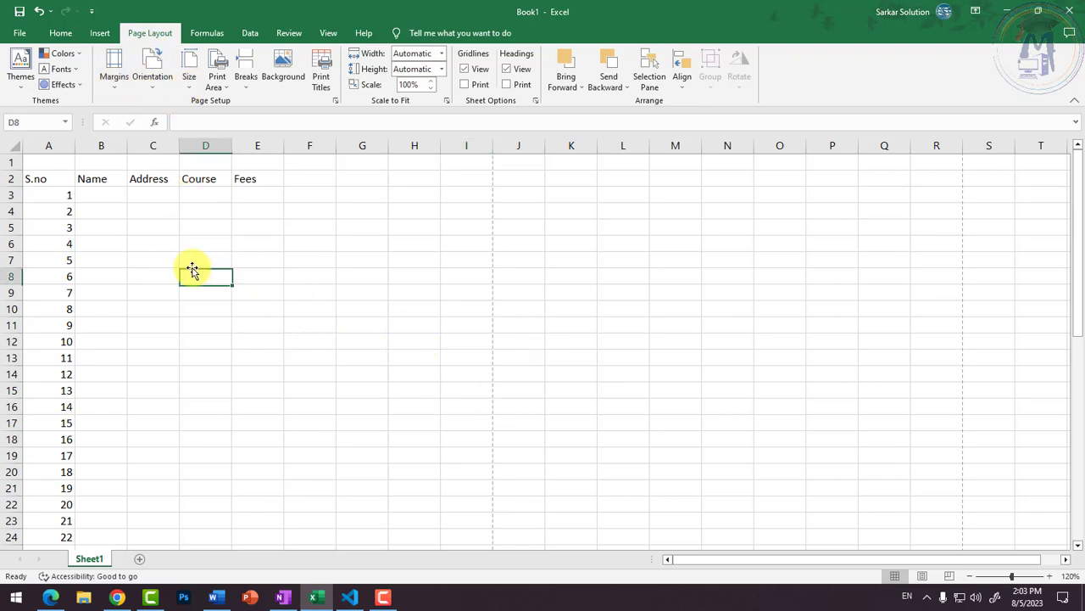
{"action": "left_click", "coordinate": [91, 199]}
{"action": "scroll", "coordinate": [59, 201], "scroll_direction": "up", "scroll_amount": 8, "text": "ctrl"}
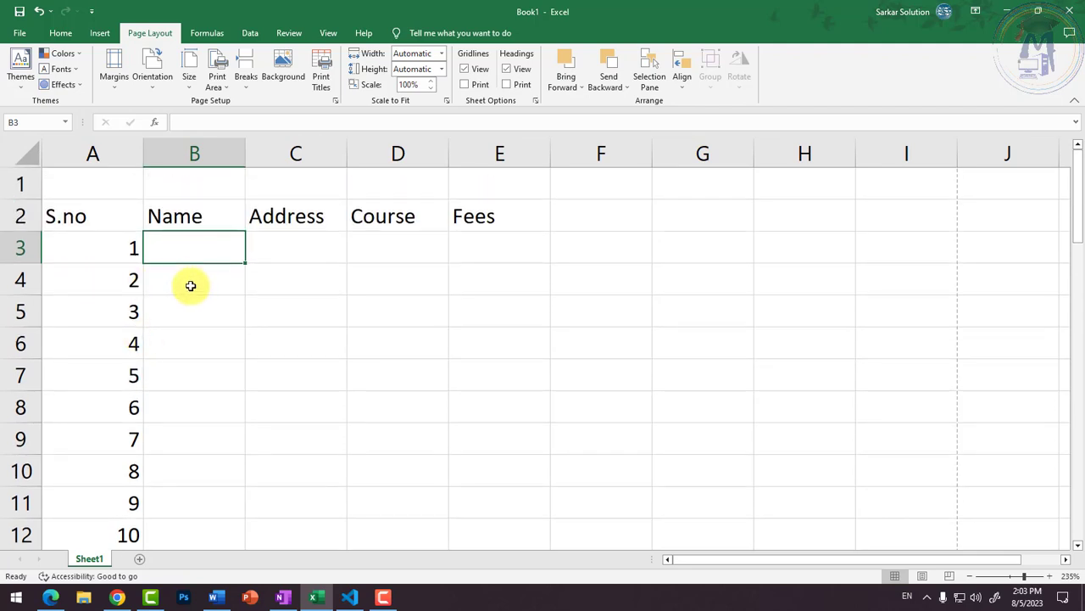
{"action": "left_click_drag", "start_coordinate": [141, 259], "coordinate": [134, 343]}
Enter the first five student names in B3 through B7
{"action": "left_click", "coordinate": [194, 259]}
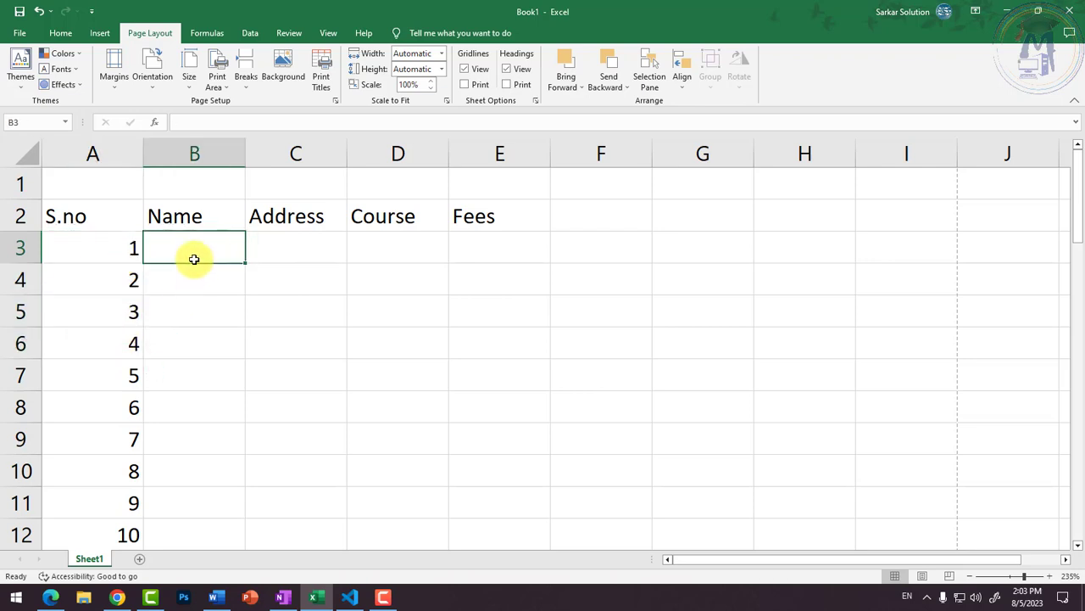
{"action": "type", "text": "Rajesh kumar"}
{"action": "key", "text": "Return"}
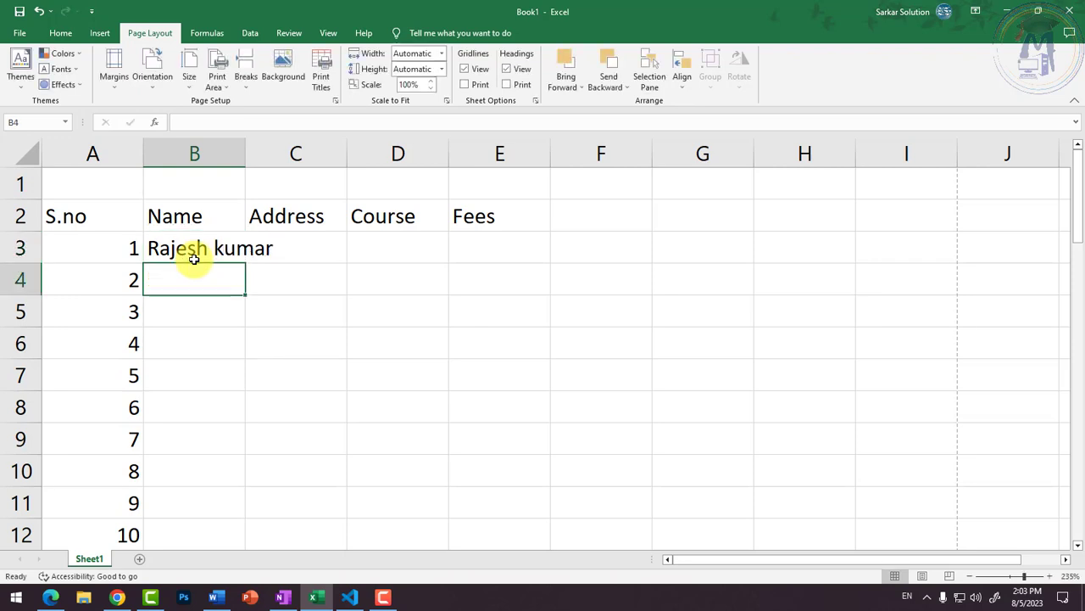
{"action": "type", "text": "Mukesh"}
{"action": "key", "text": "Return"}
{"action": "type", "text": "Mahesh"}
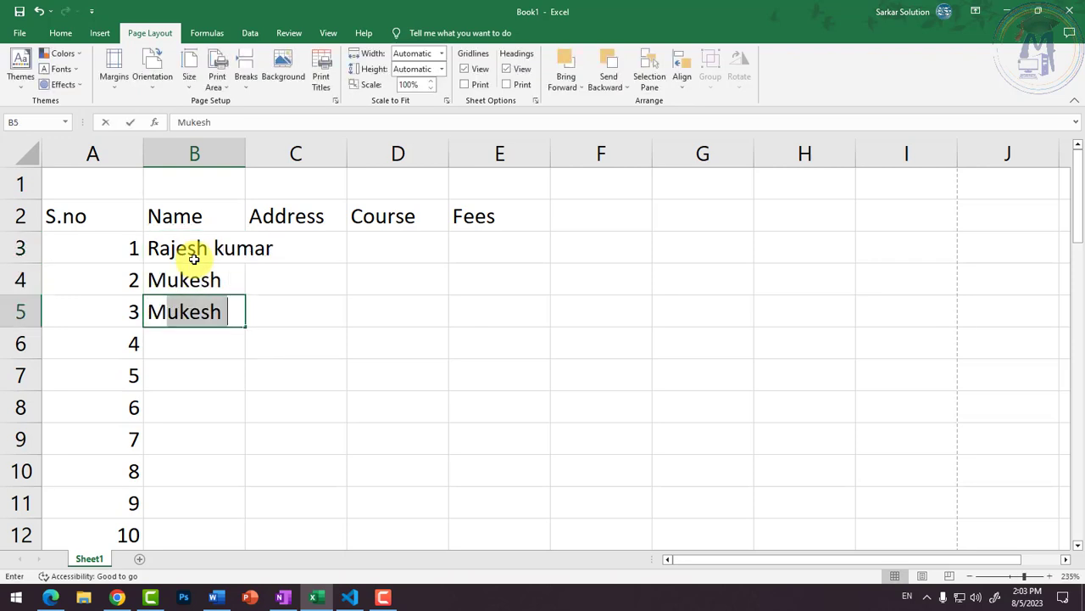
{"action": "key", "text": "Return"}
{"action": "type", "text": "Manish"}
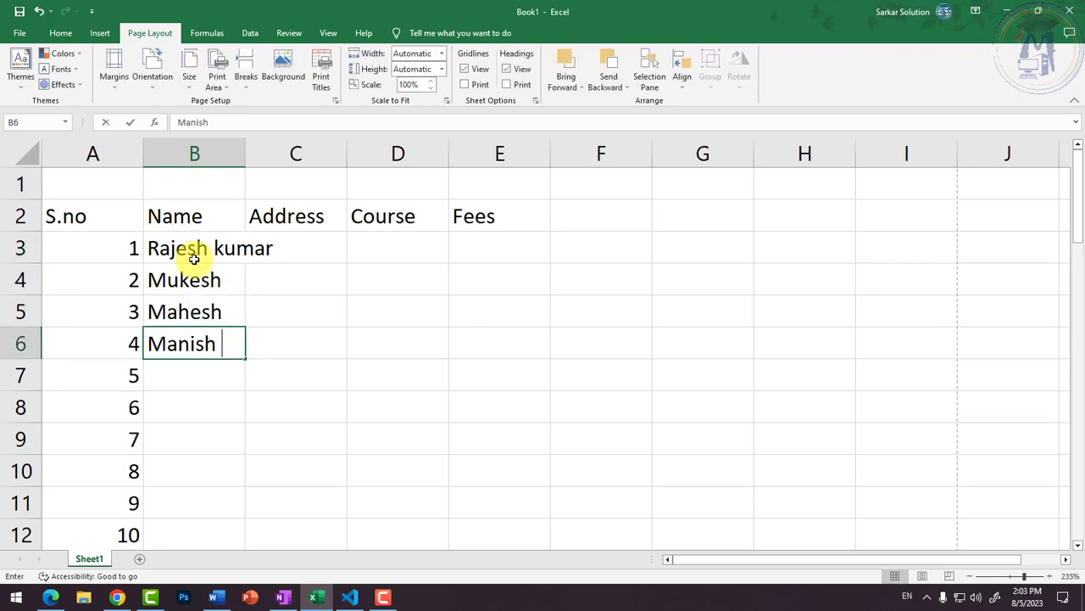
{"action": "key", "text": "Return"}
{"action": "type", "text": "Rakesh"}
{"action": "key", "text": "Return"}
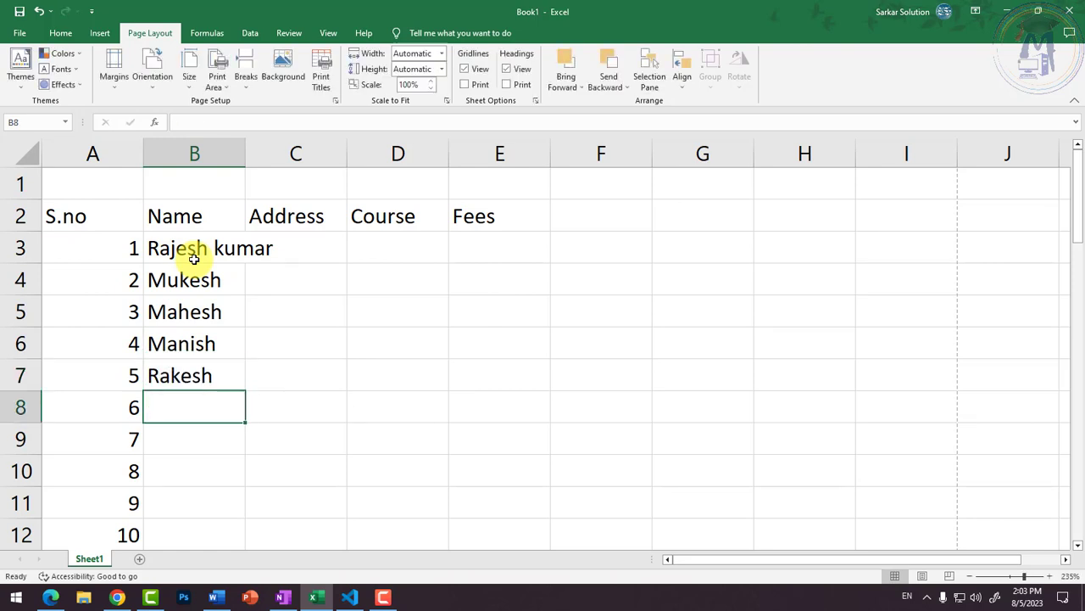
Enter the next four student names in B8 through B11
{"action": "type", "text": "Ra"}
{"action": "key", "text": "BackSpace"}
{"action": "key", "text": "BackSpace"}
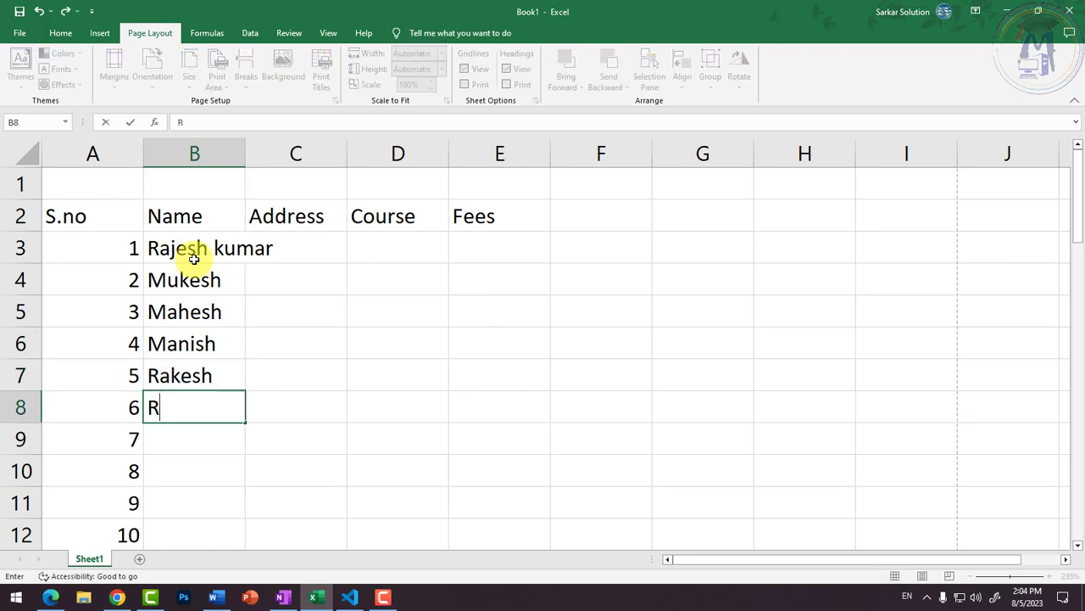
{"action": "type", "text": "Ramesh"}
{"action": "key", "text": "Return"}
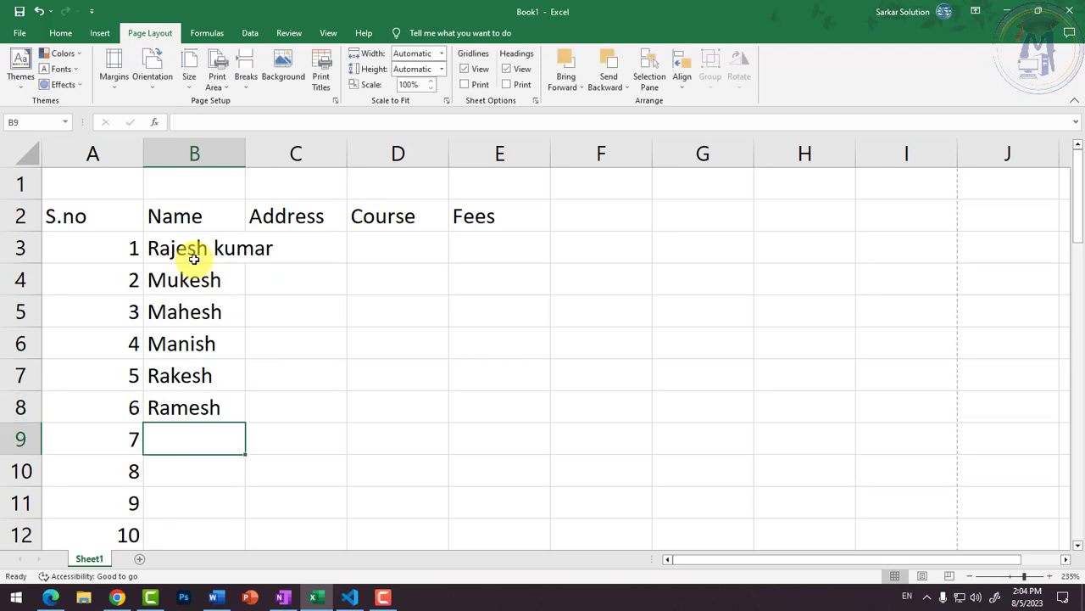
{"action": "type", "text": "Raja"}
{"action": "key", "text": "Return"}
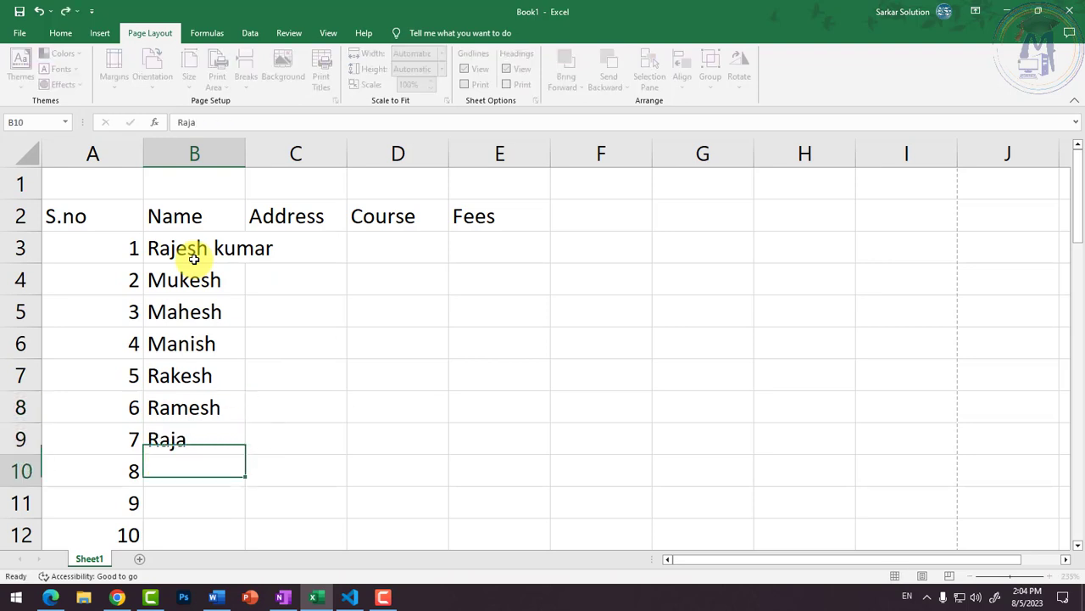
{"action": "type", "text": "Mohit"}
{"action": "key", "text": "Return"}
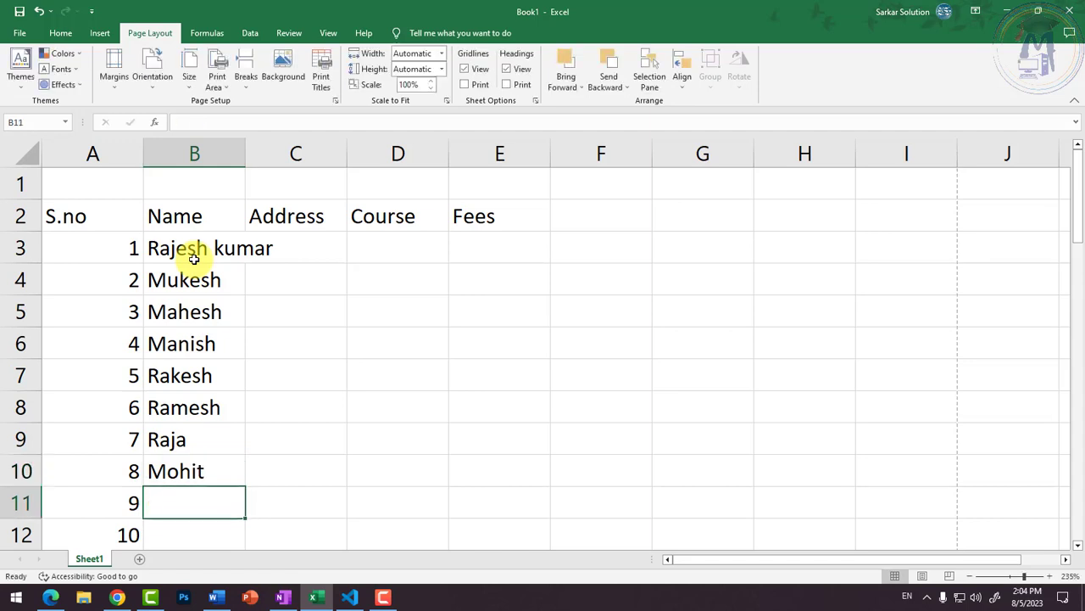
{"action": "type", "text": "Rohit"}
{"action": "key", "text": "Return"}
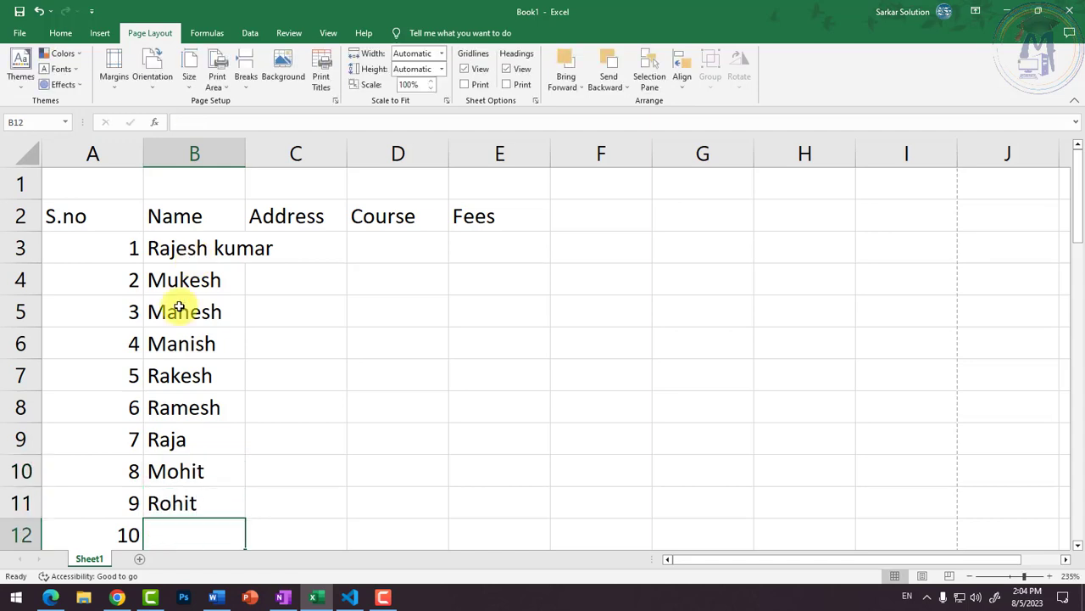
{"action": "scroll", "coordinate": [189, 344], "scroll_direction": "down", "scroll_amount": 2}
{"action": "scroll", "coordinate": [190, 346], "scroll_direction": "up", "scroll_amount": 2}
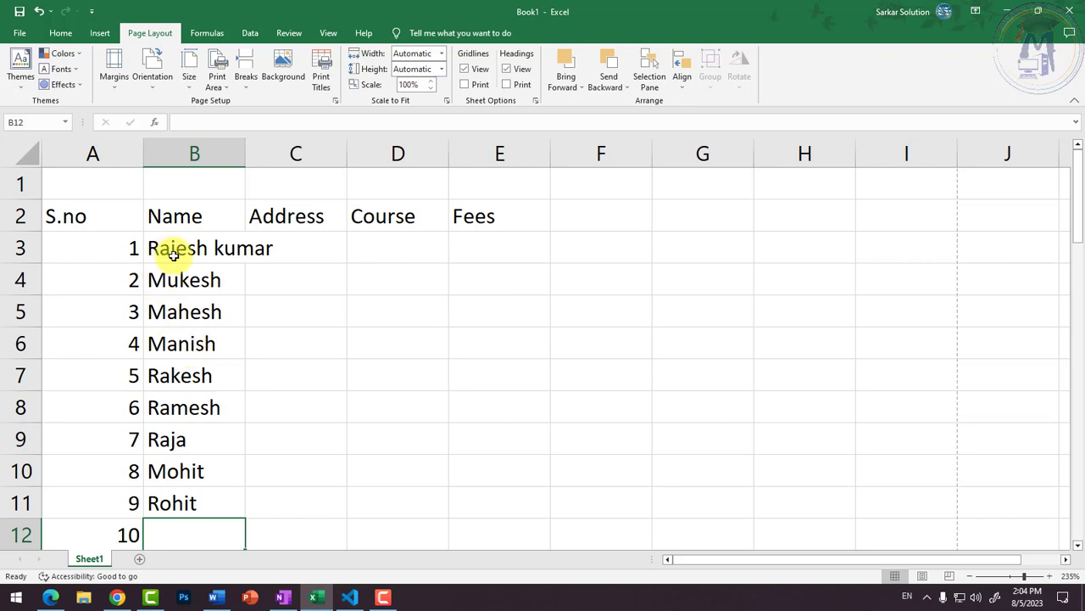
Add names for students 10–12 in B12:B14, accepting AutoComplete for two and fixing a typo
{"action": "type", "text": "rajesh"}
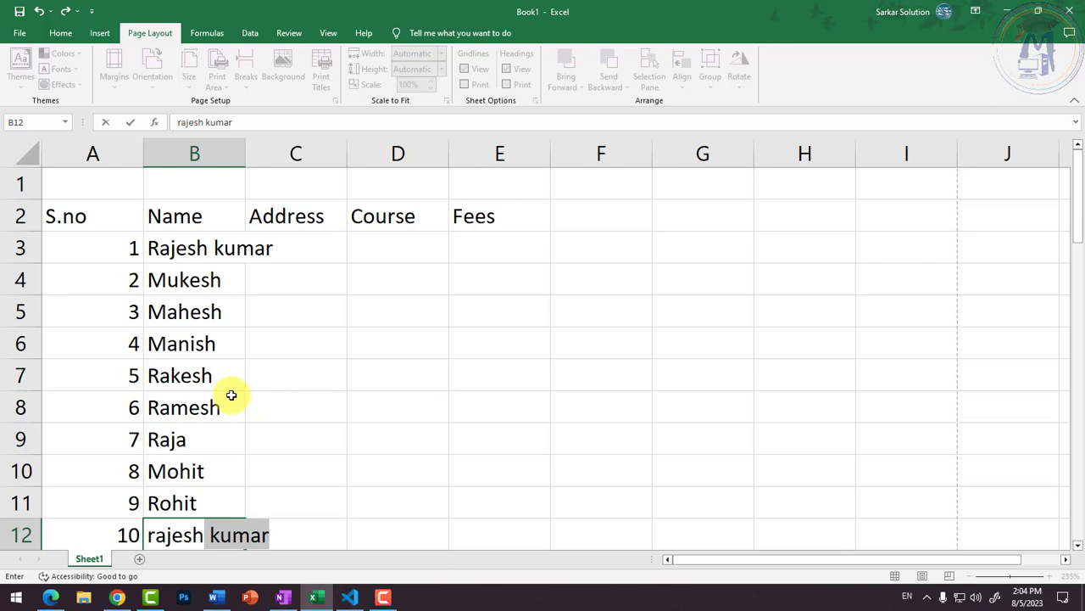
{"action": "key", "text": "Return"}
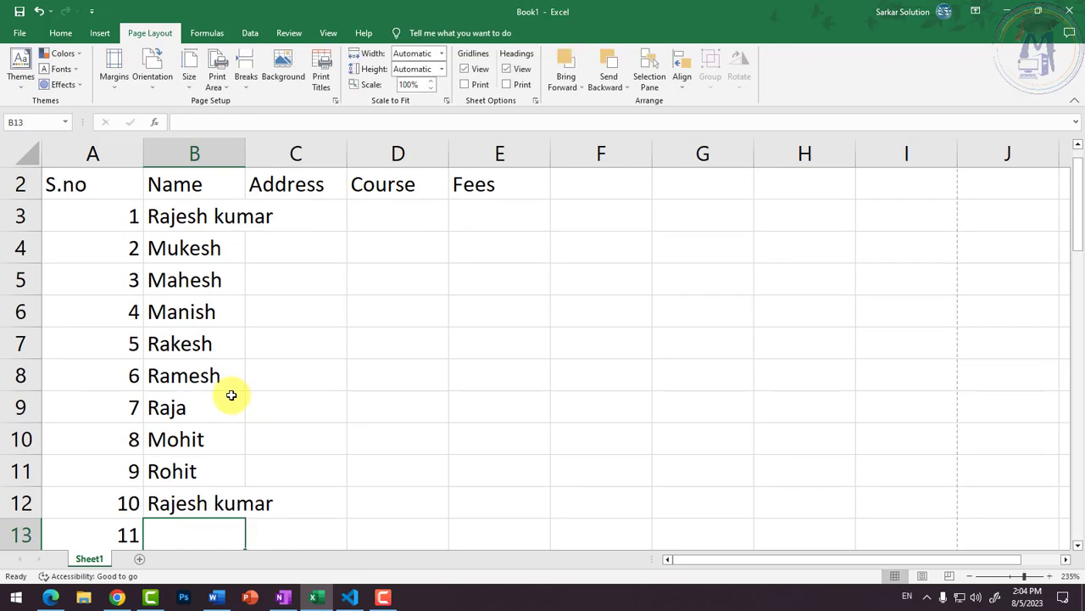
{"action": "type", "text": "muk"}
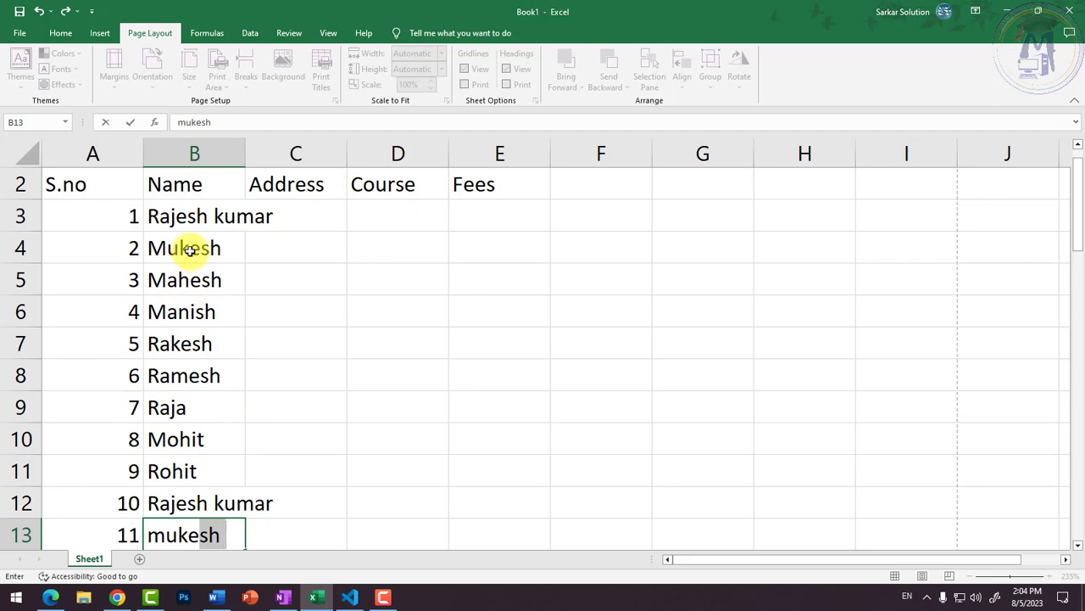
{"action": "key", "text": "Return"}
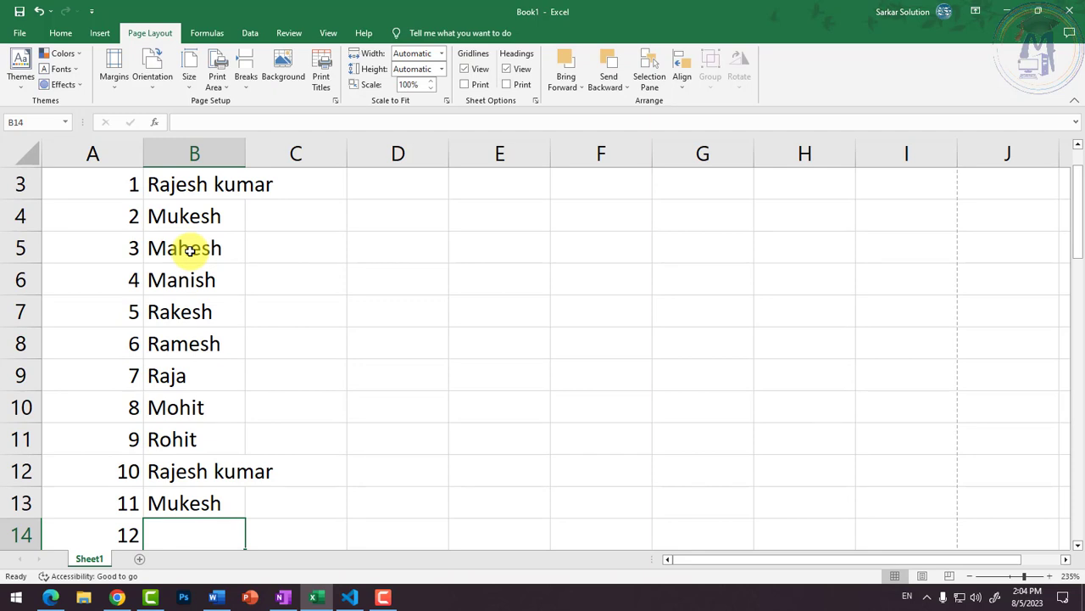
{"action": "type", "text": "rakesh"}
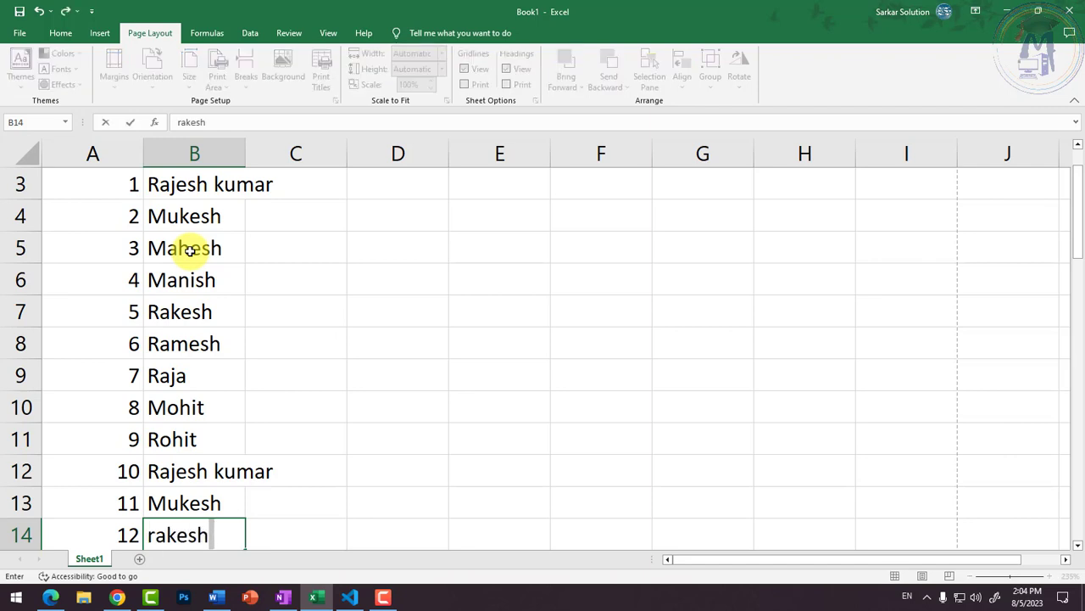
{"action": "type", "text": "kumar"}
{"action": "key", "text": "BackSpace"}
{"action": "key", "text": "BackSpace"}
{"action": "key", "text": "BackSpace"}
{"action": "key", "text": "BackSpace"}
{"action": "key", "text": "BackSpace"}
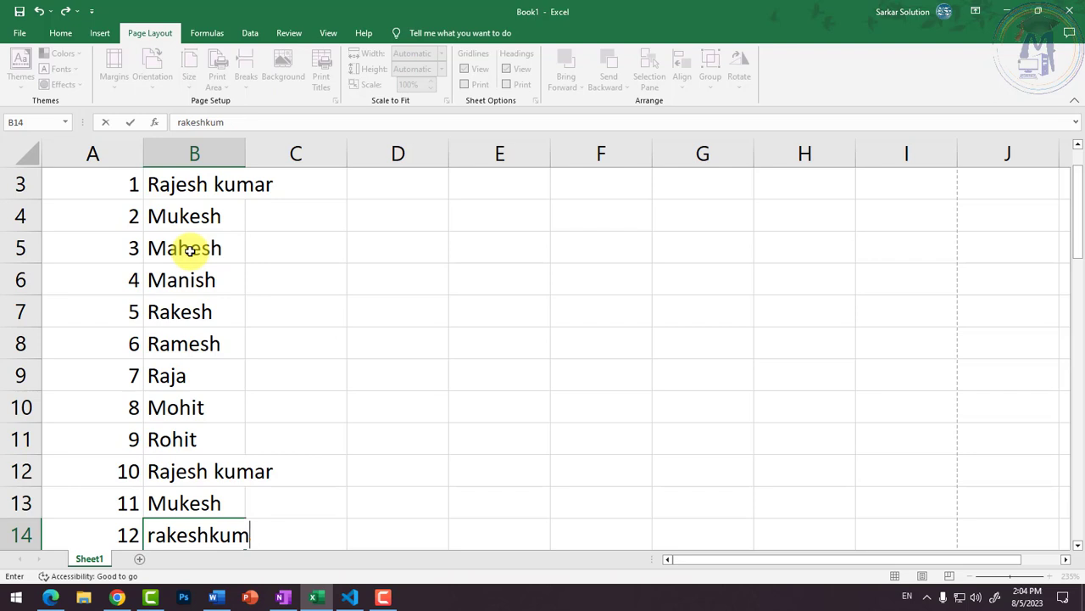
{"action": "type", "text": "kumkar"}
{"action": "key", "text": "BackSpace"}
{"action": "key", "text": "BackSpace"}
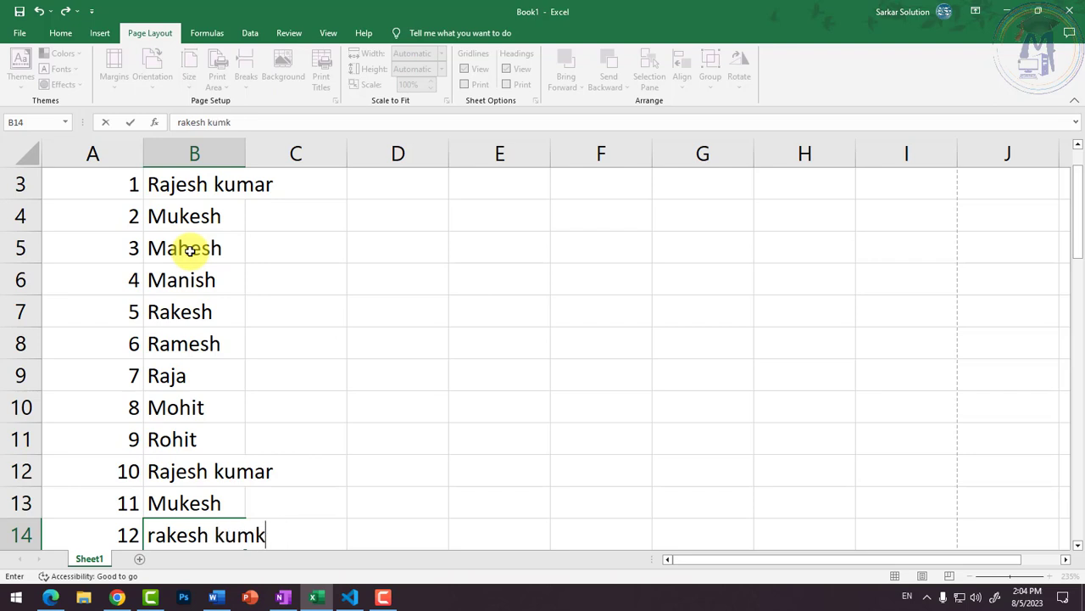
{"action": "key", "text": "BackSpace"}
{"action": "type", "text": "ar"}
{"action": "key", "text": "Return"}
{"action": "scroll", "coordinate": [188, 248], "scroll_direction": "up", "scroll_amount": 1}
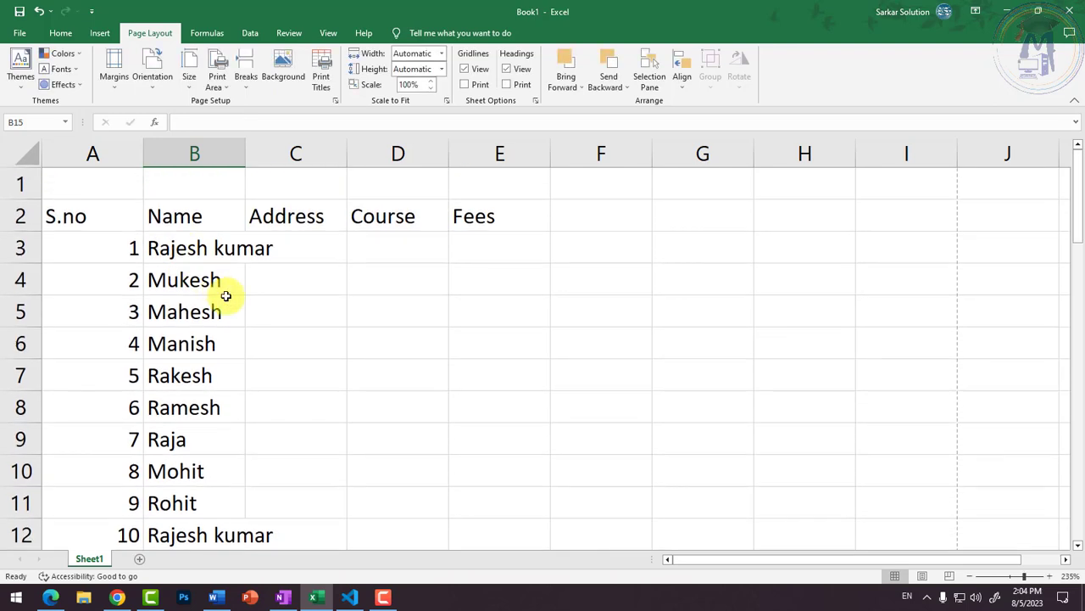
{"action": "left_click", "coordinate": [116, 252]}
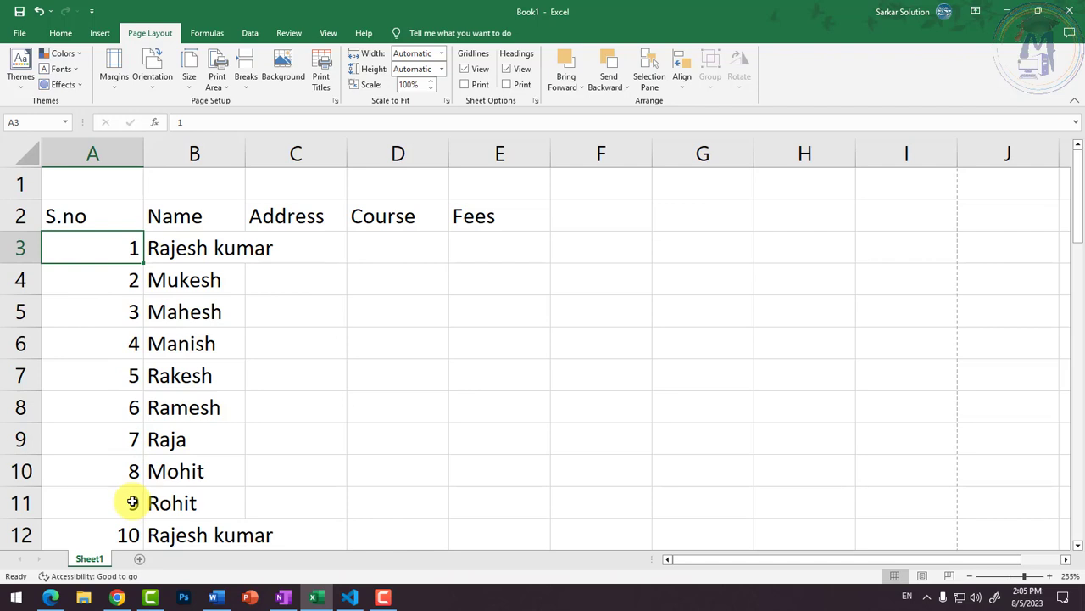
{"action": "left_click", "coordinate": [196, 254]}
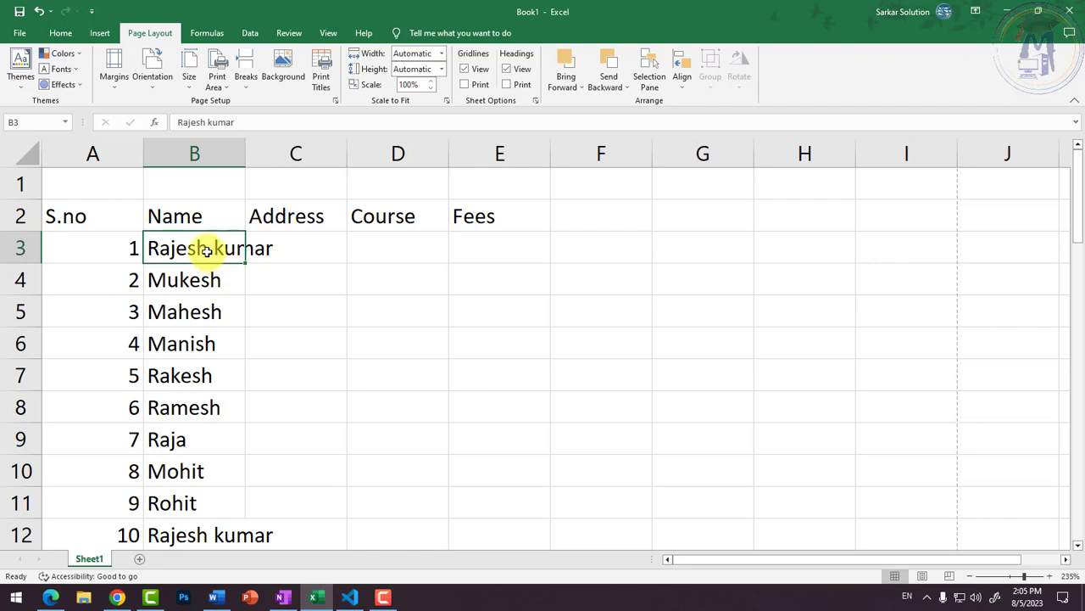
{"action": "scroll", "coordinate": [191, 280], "scroll_direction": "down", "scroll_amount": 3}
{"action": "left_click", "coordinate": [195, 326]}
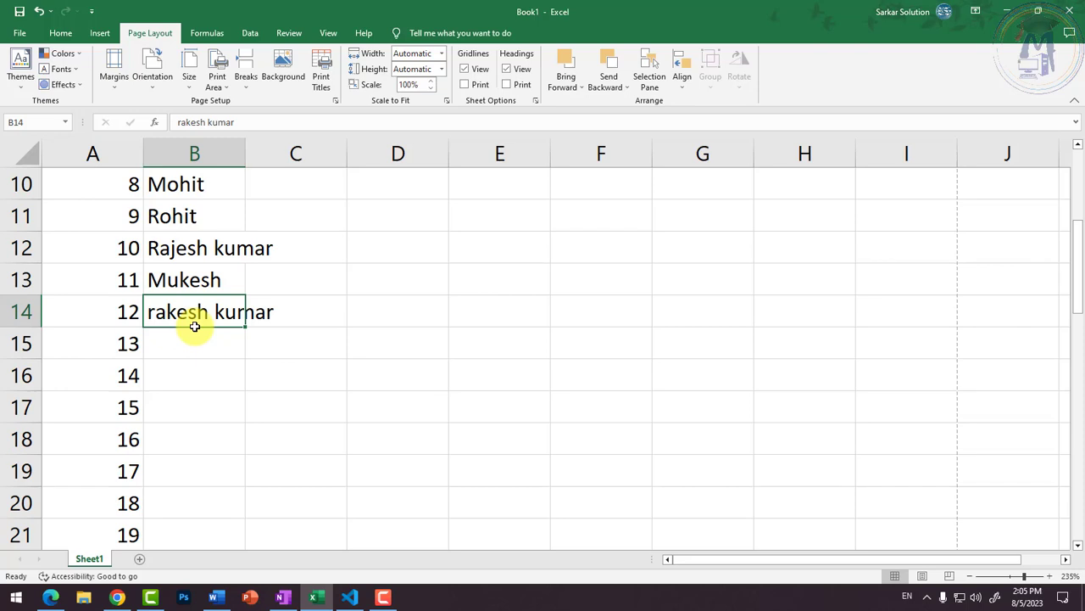
{"action": "scroll", "coordinate": [200, 339], "scroll_direction": "up", "scroll_amount": 3}
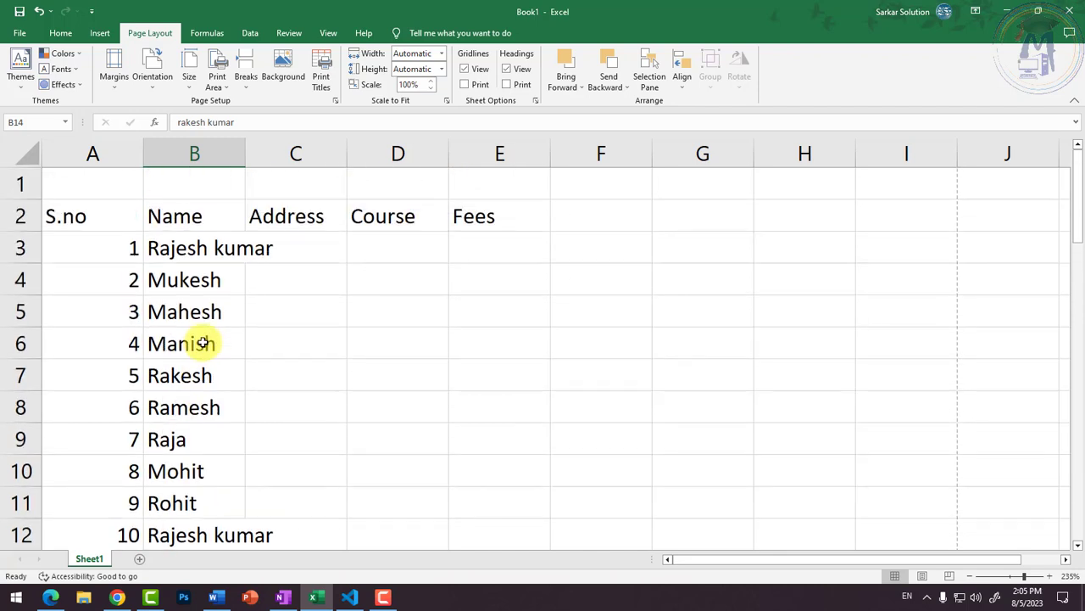
{"action": "left_click", "coordinate": [290, 246]}
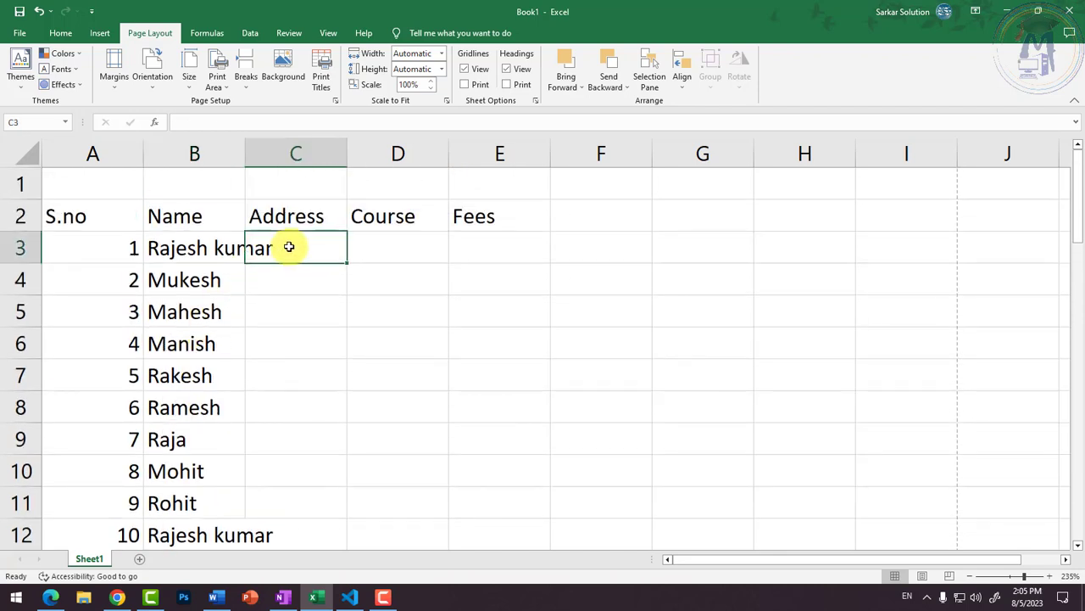
Type the first student's address into C3, correcting a typo, and reselect the cell
{"action": "type", "text": "Ward no "}
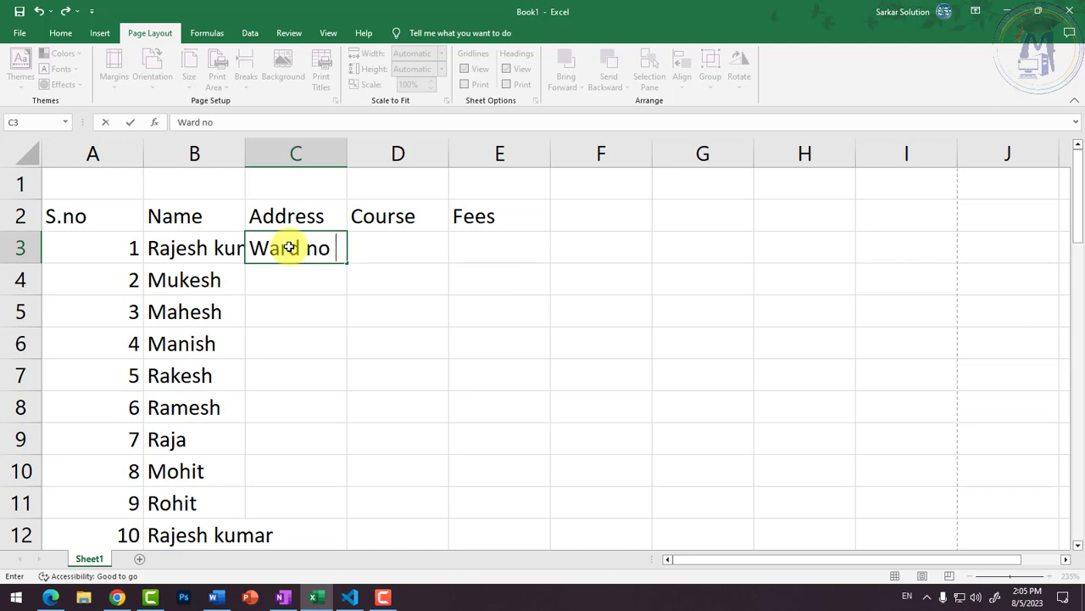
{"action": "type", "text": "12, g"}
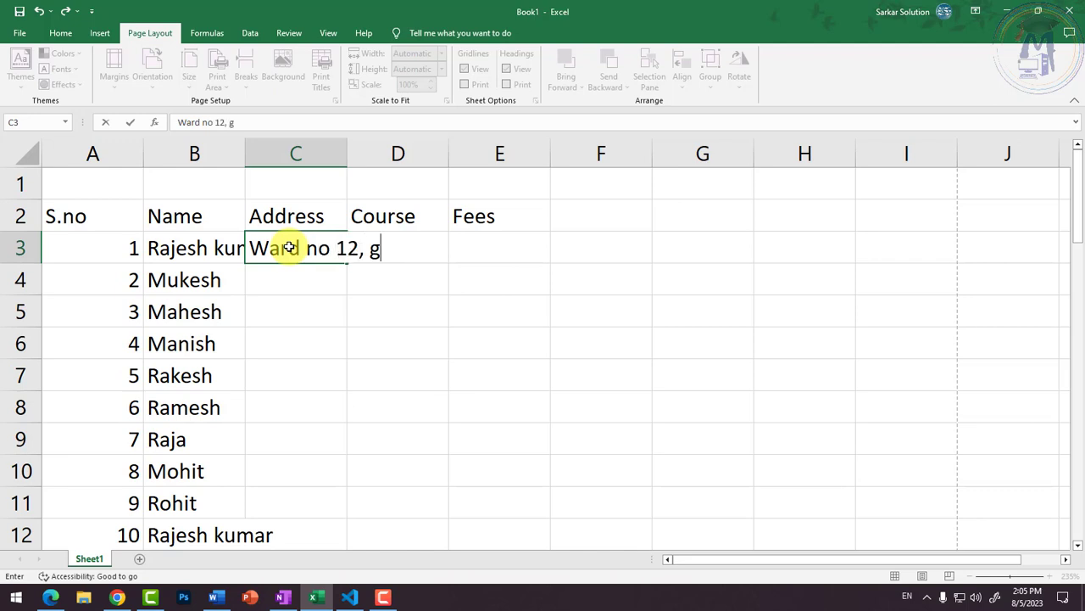
{"action": "type", "text": "ali no 3"}
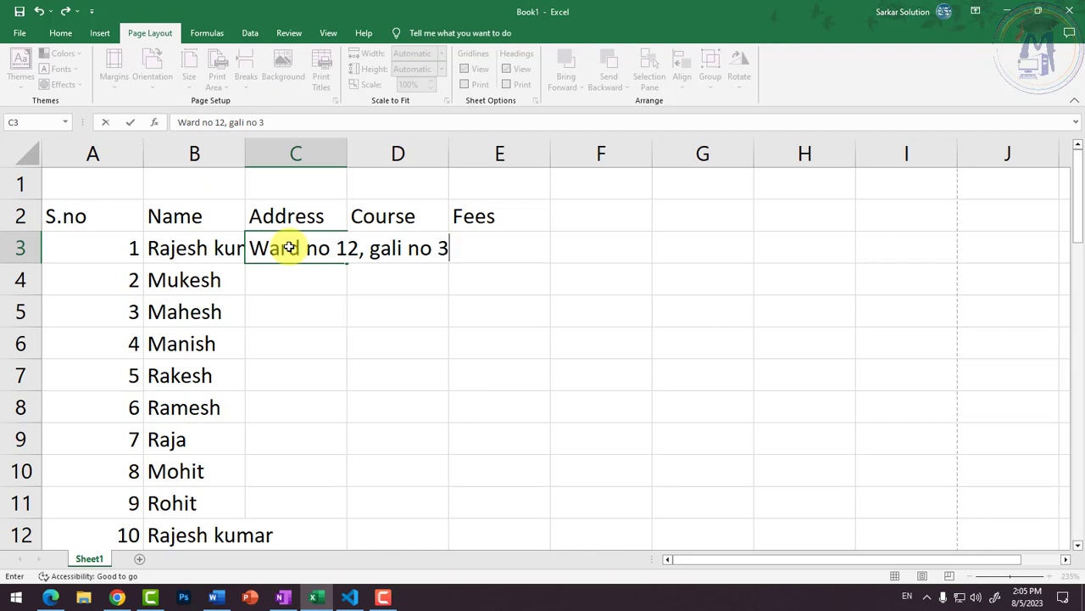
{"action": "type", "text": "2, colony,"}
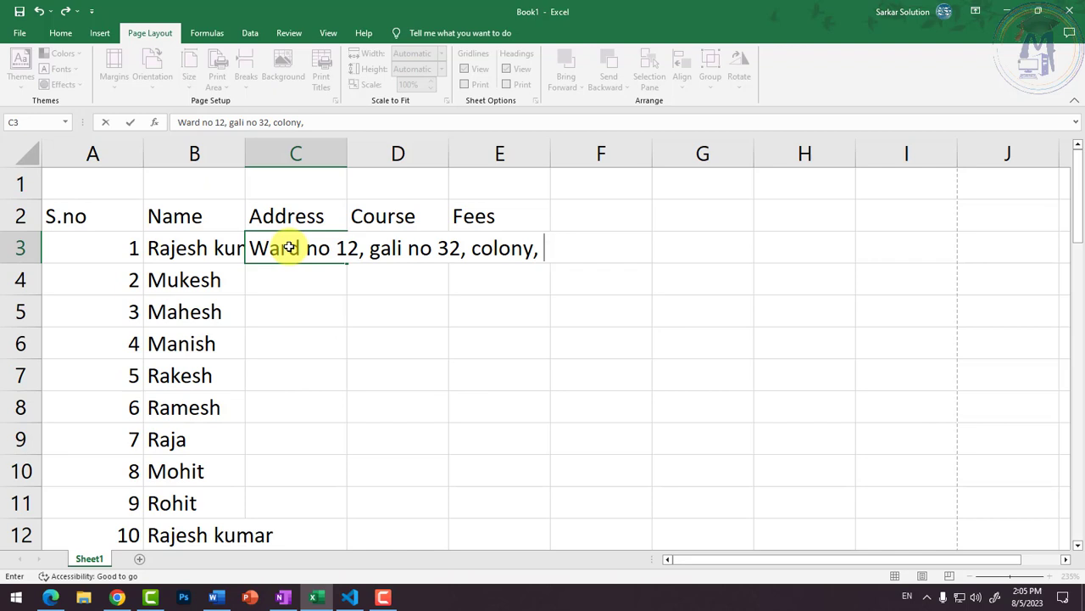
{"action": "type", "text": "distt"}
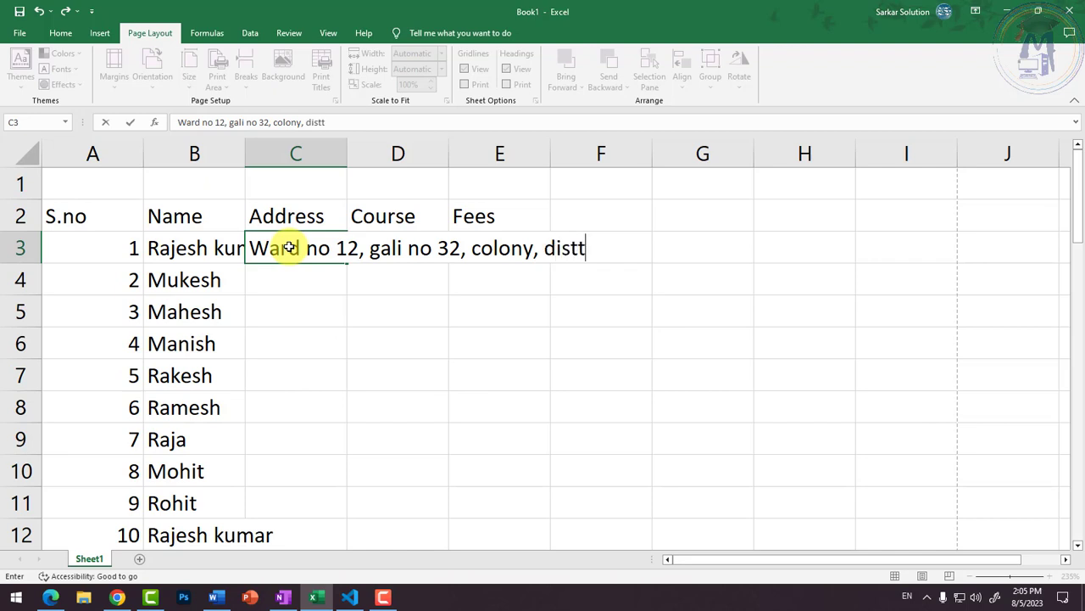
{"action": "key", "text": "Return"}
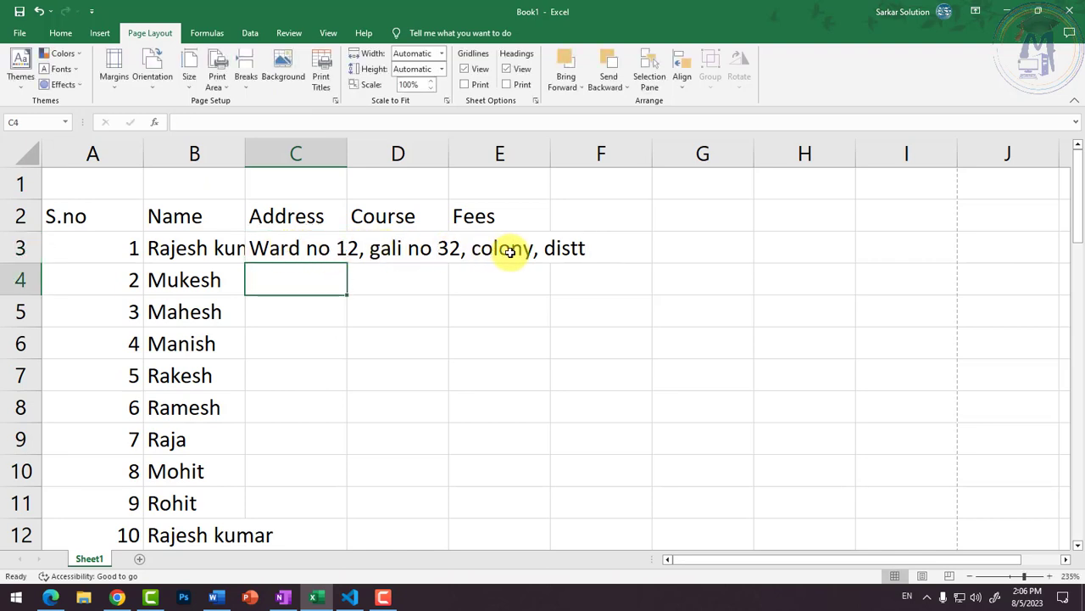
{"action": "left_click", "coordinate": [309, 253]}
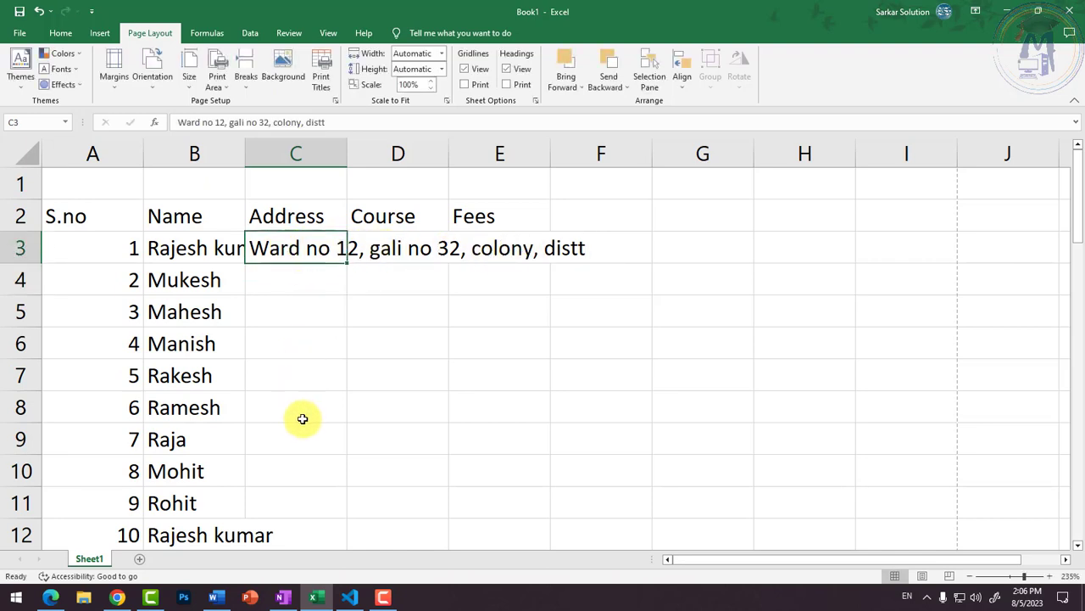
Copy the first student's address from C3 down through C14 with the fill handle
{"action": "left_click", "coordinate": [352, 372]}
{"action": "left_click", "coordinate": [342, 247]}
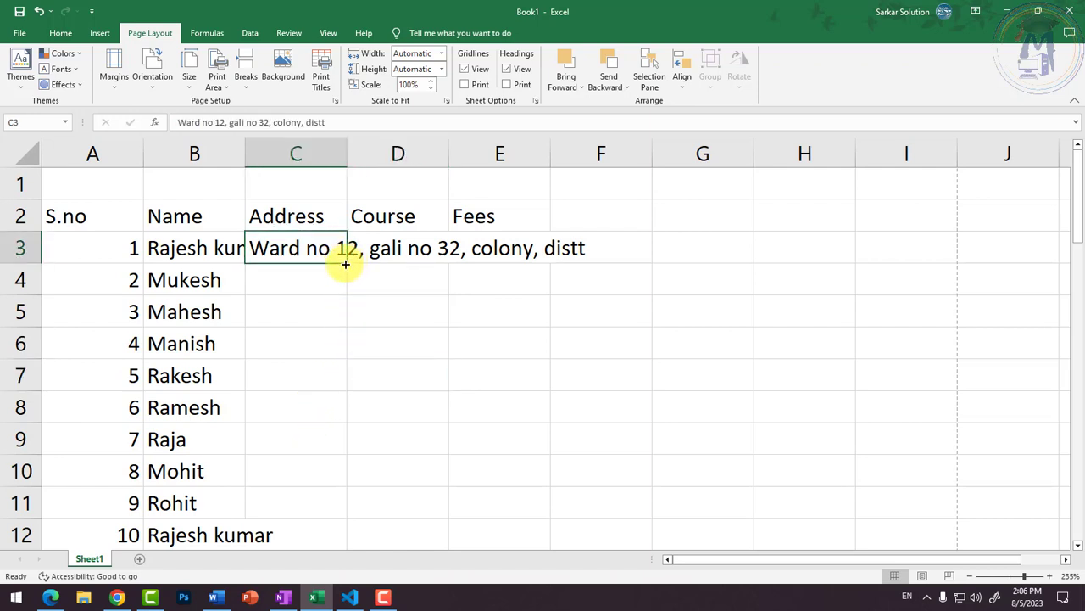
{"action": "left_click_drag", "start_coordinate": [348, 263], "coordinate": [361, 533]}
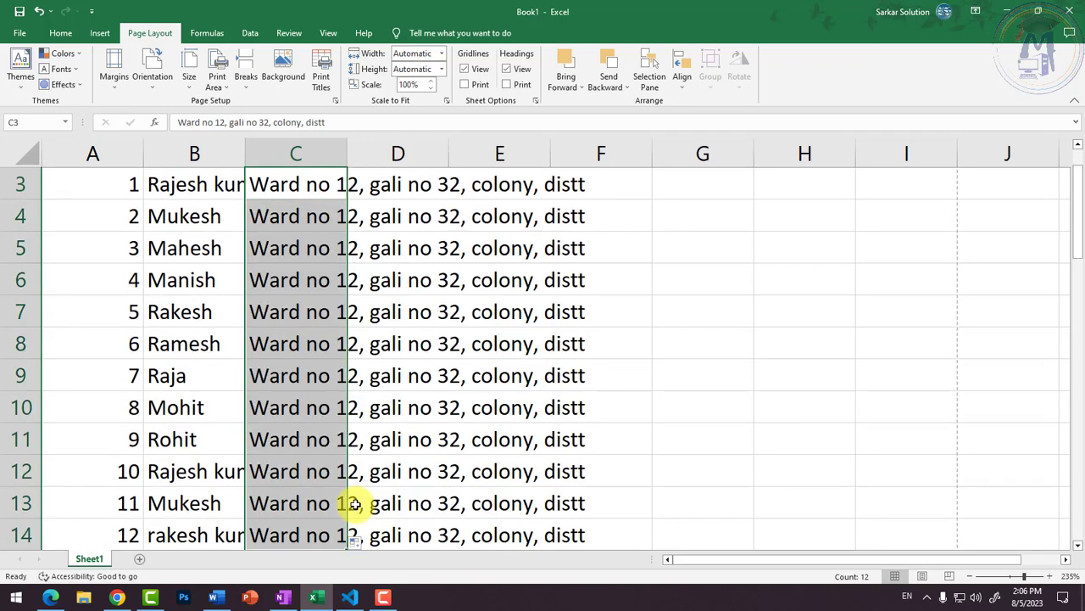
{"action": "scroll", "coordinate": [347, 484], "scroll_direction": "up", "scroll_amount": 2}
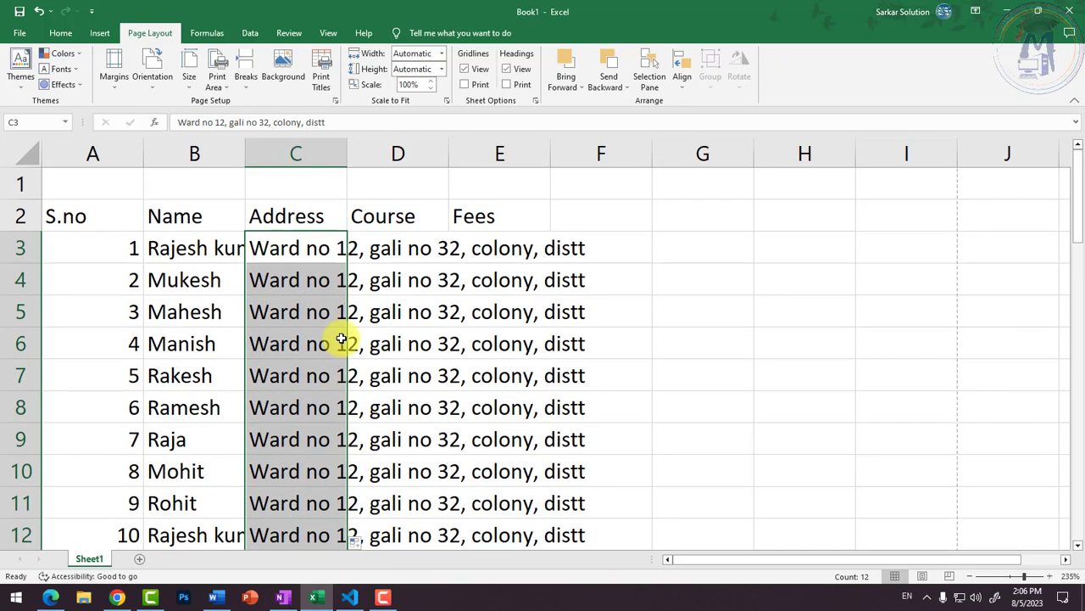
{"action": "left_click", "coordinate": [302, 370]}
Select and deselect serial numbers 1–2 and the C3:E5 block, ending on empty cell G3
{"action": "left_click_drag", "start_coordinate": [88, 247], "coordinate": [106, 285]}
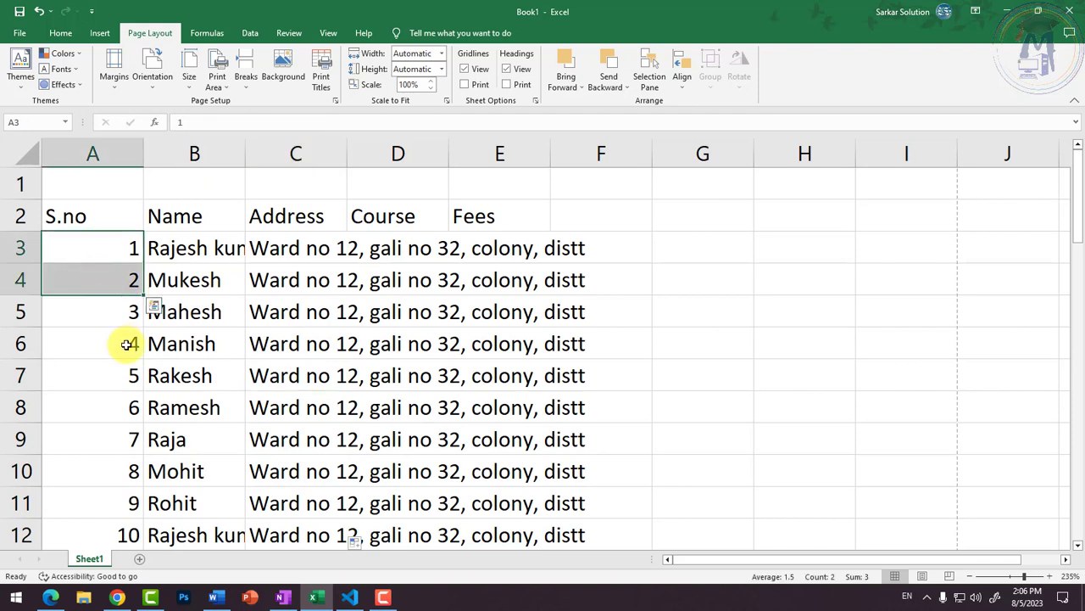
{"action": "left_click", "coordinate": [347, 342]}
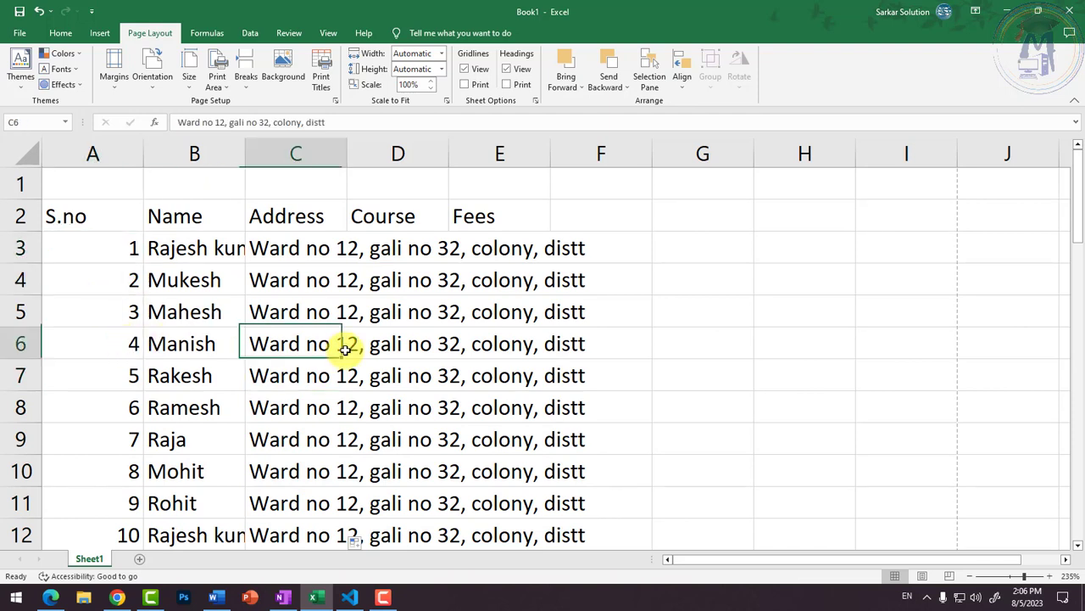
{"action": "left_click_drag", "start_coordinate": [293, 250], "coordinate": [493, 296]}
{"action": "left_click", "coordinate": [387, 311]}
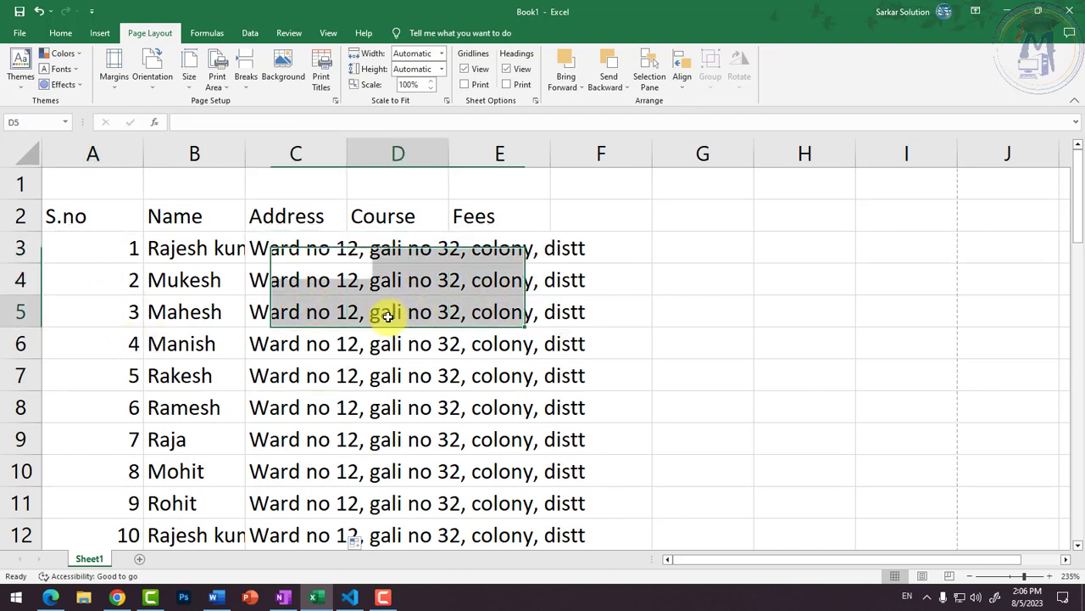
{"action": "left_click_drag", "start_coordinate": [131, 252], "coordinate": [125, 281]}
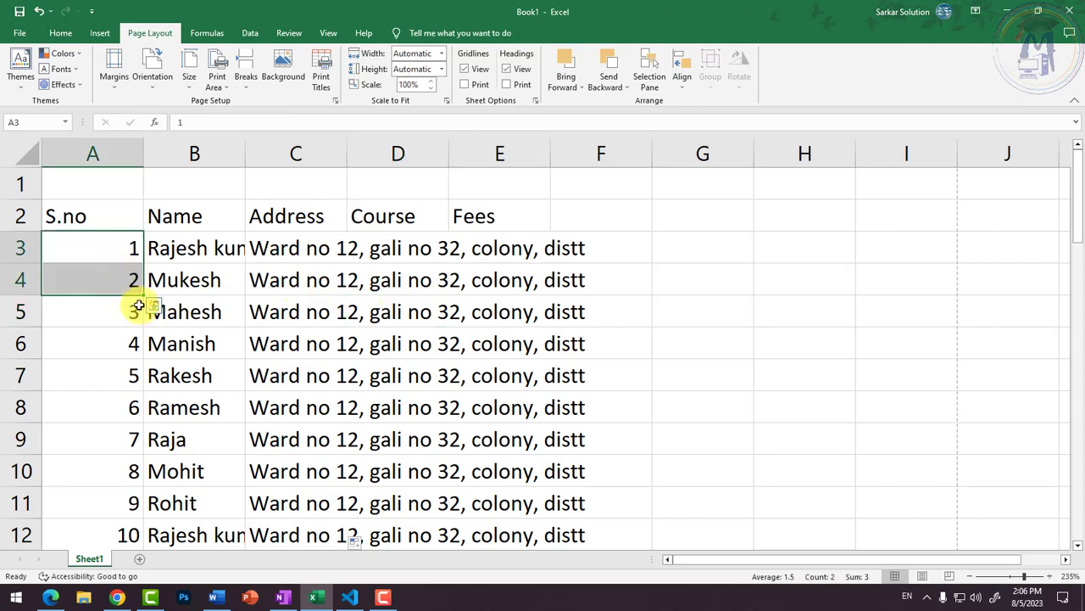
{"action": "left_click", "coordinate": [700, 246]}
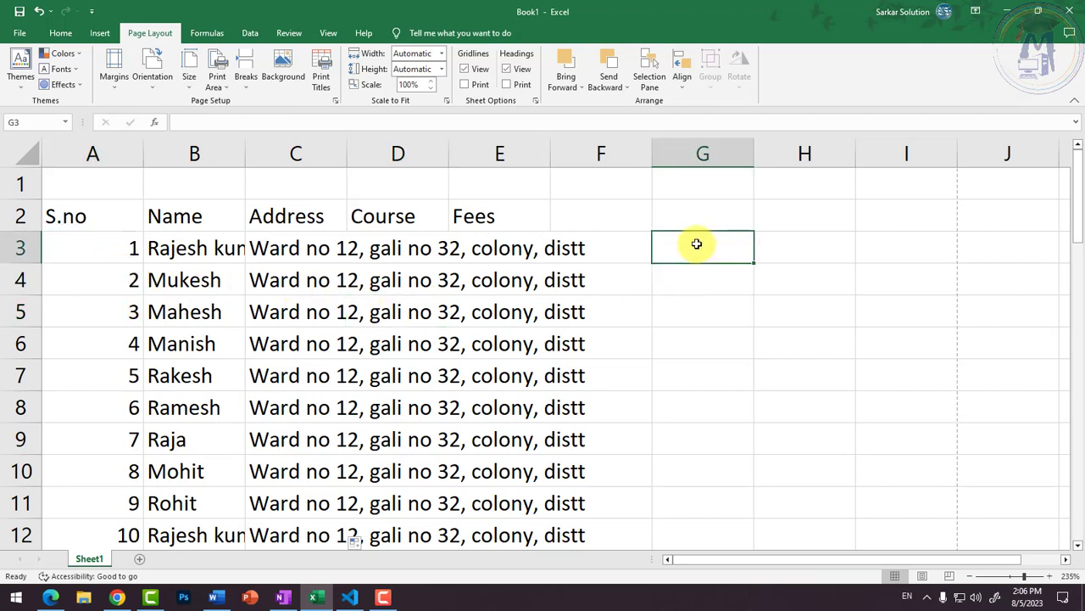
Enter 1 in G3 and copy it down to G9
{"action": "type", "text": "1"}
{"action": "left_click", "coordinate": [717, 297]}
{"action": "left_click", "coordinate": [731, 257]}
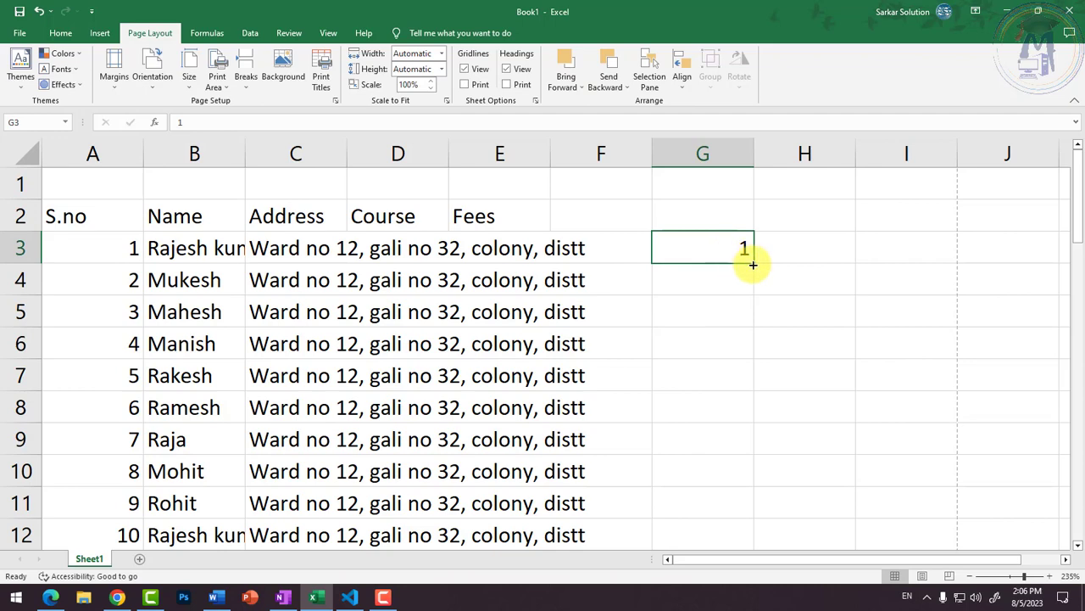
{"action": "left_click_drag", "start_coordinate": [753, 263], "coordinate": [786, 459]}
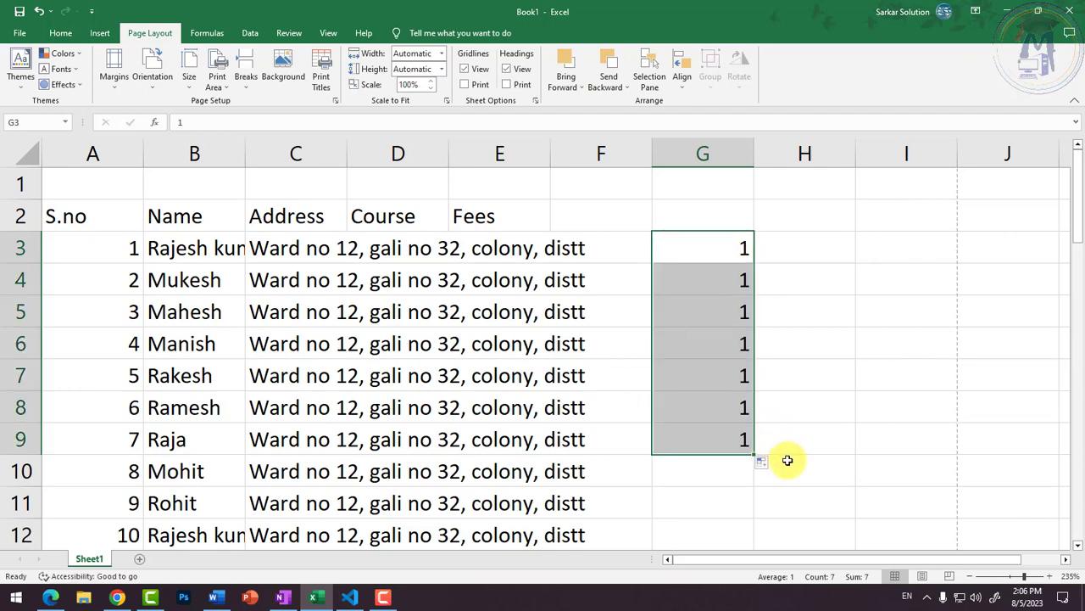
Enter 1 and 2 in H3:H4 and extend the series 1–9 down to H11
{"action": "left_click", "coordinate": [800, 376]}
{"action": "left_click", "coordinate": [800, 247]}
{"action": "type", "text": "1"}
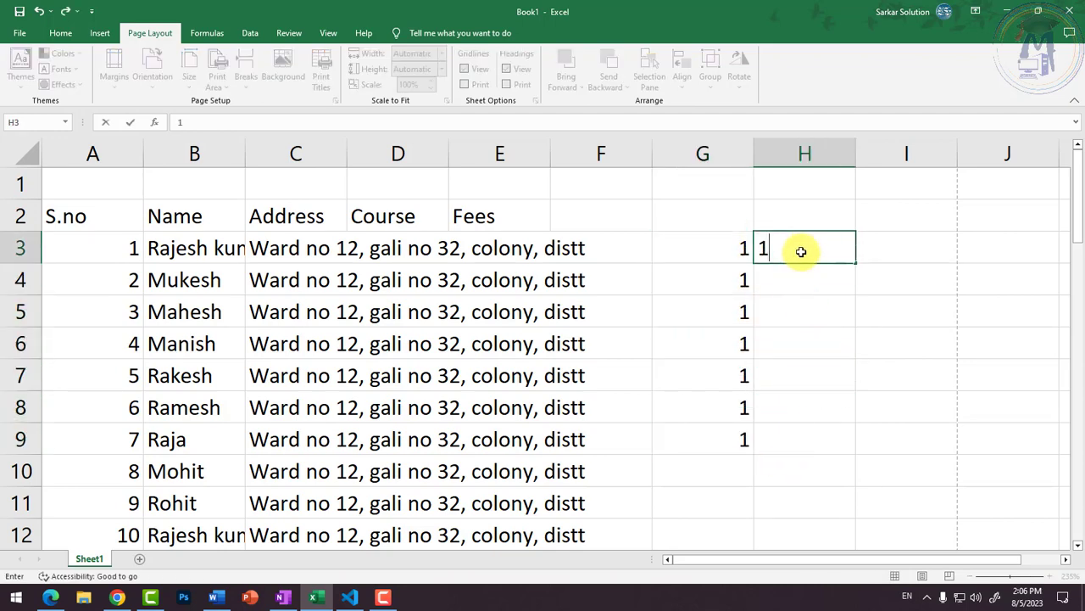
{"action": "key", "text": "Return"}
{"action": "type", "text": "2"}
{"action": "left_click", "coordinate": [922, 318]}
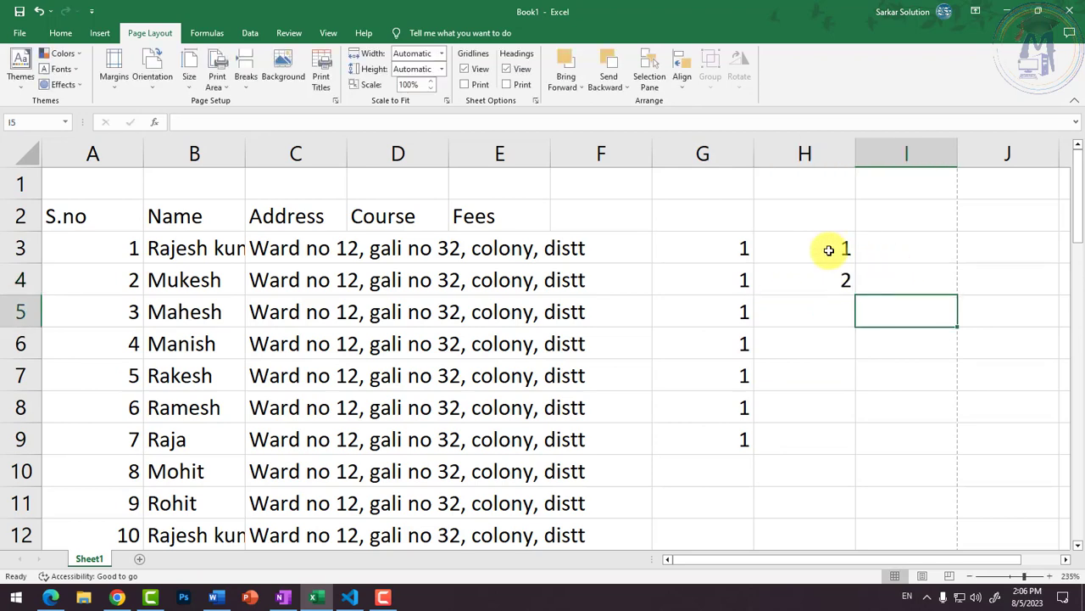
{"action": "left_click_drag", "start_coordinate": [829, 247], "coordinate": [828, 281]}
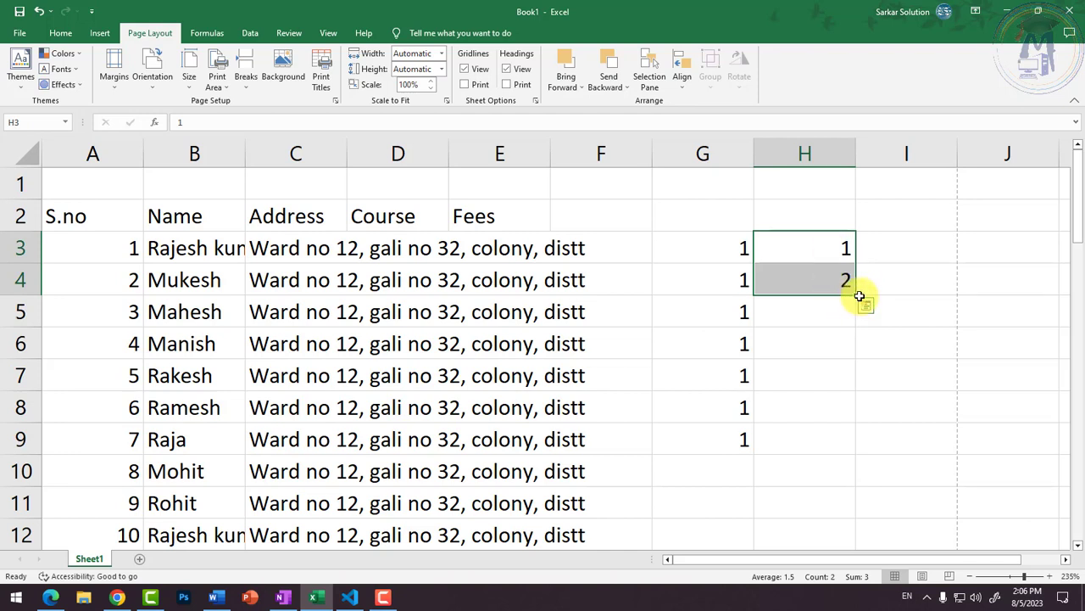
{"action": "left_click_drag", "start_coordinate": [857, 295], "coordinate": [884, 505]}
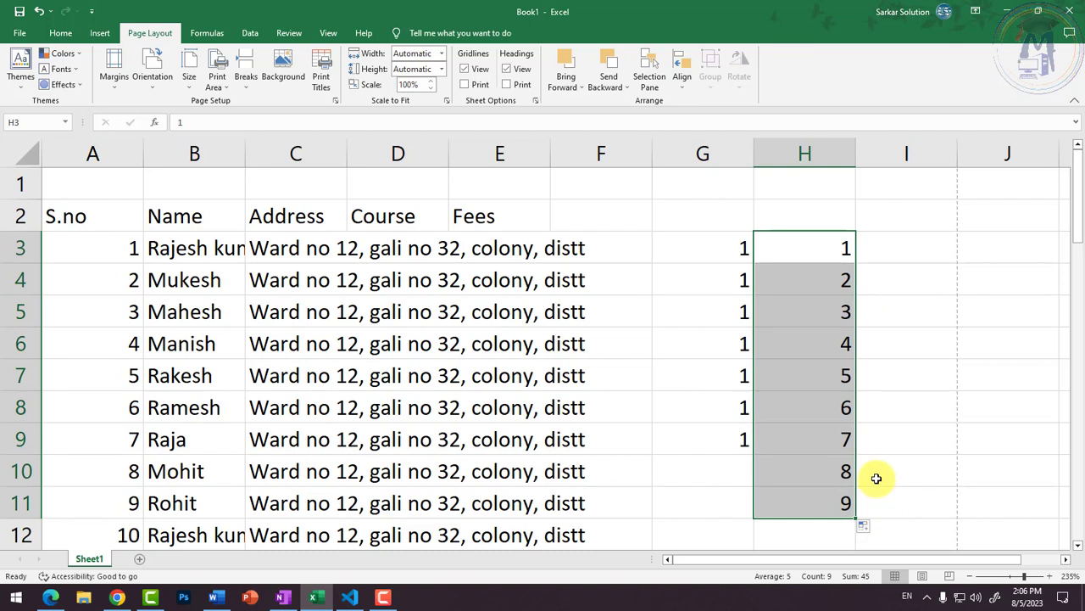
{"action": "left_click", "coordinate": [717, 250]}
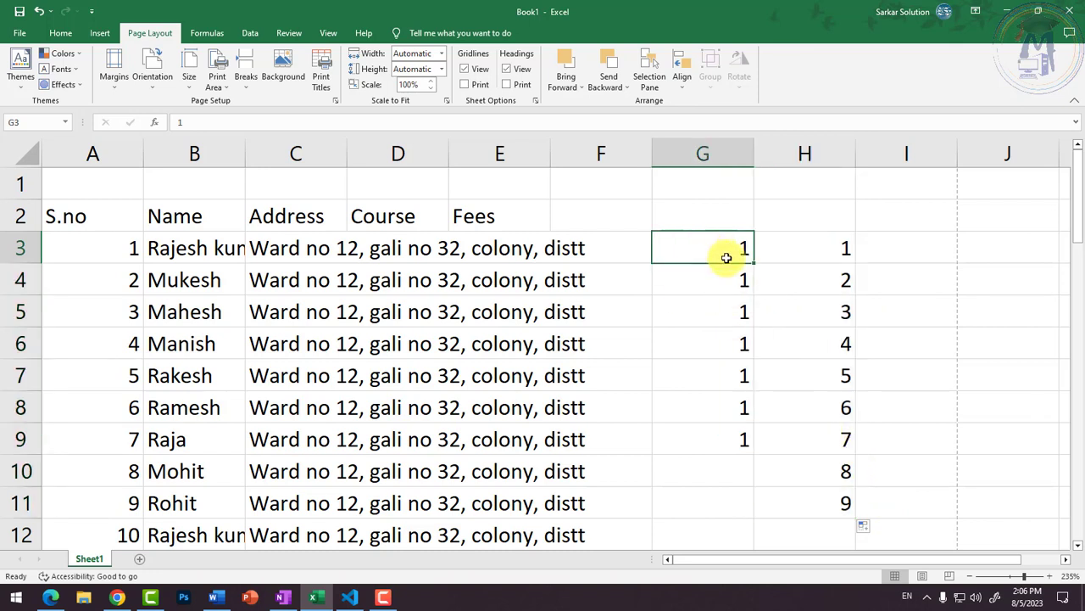
{"action": "left_click", "coordinate": [907, 260]}
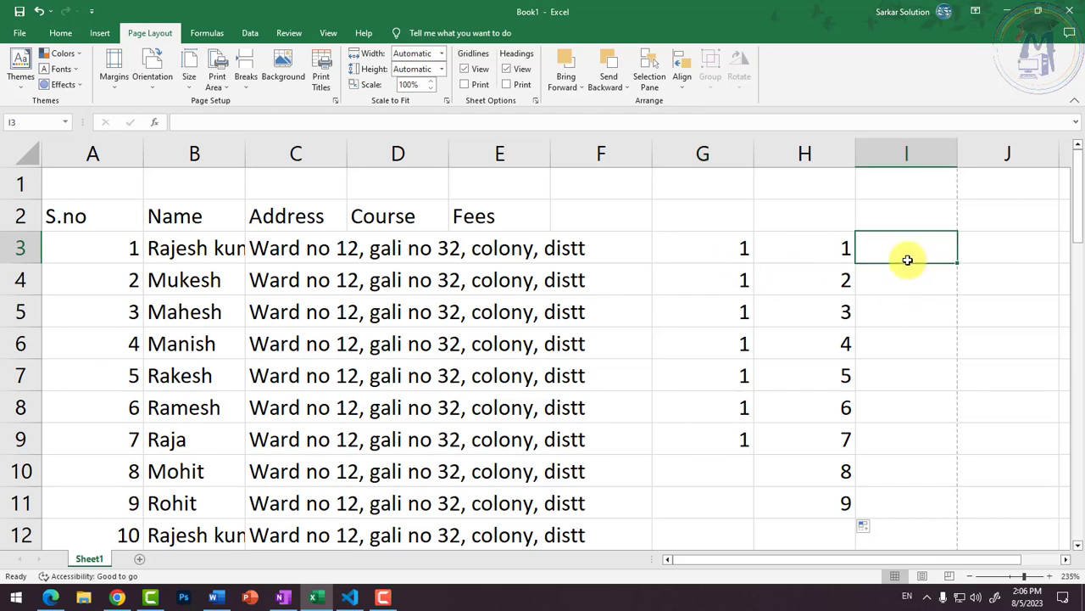
Enter Jan in I3 and fill the months Jan through Sep down to I11
{"action": "type", "text": "Jan"}
{"action": "key", "text": "Return"}
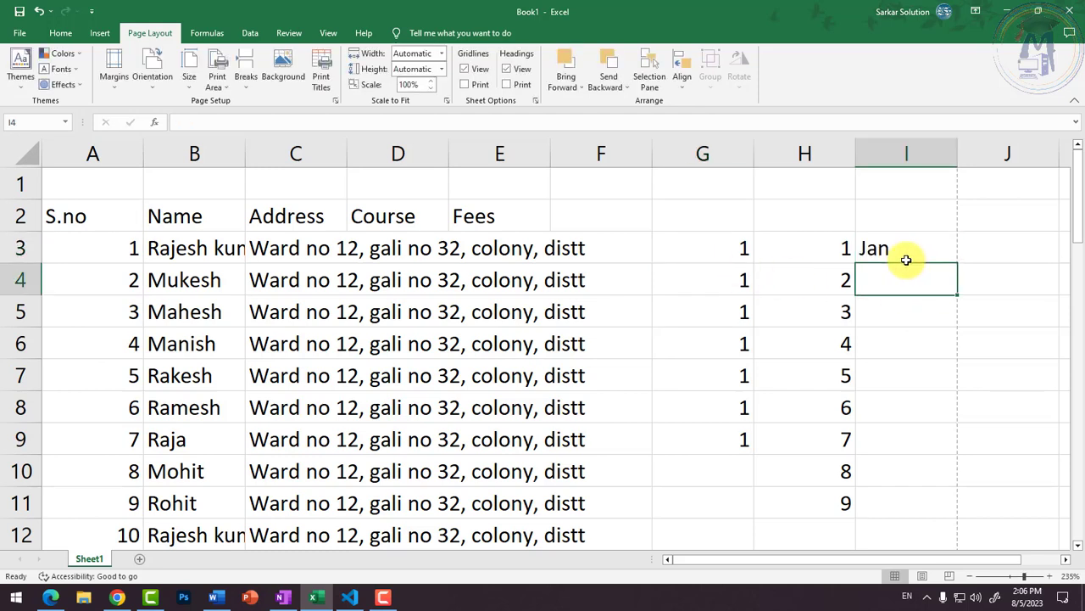
{"action": "left_click", "coordinate": [914, 256]}
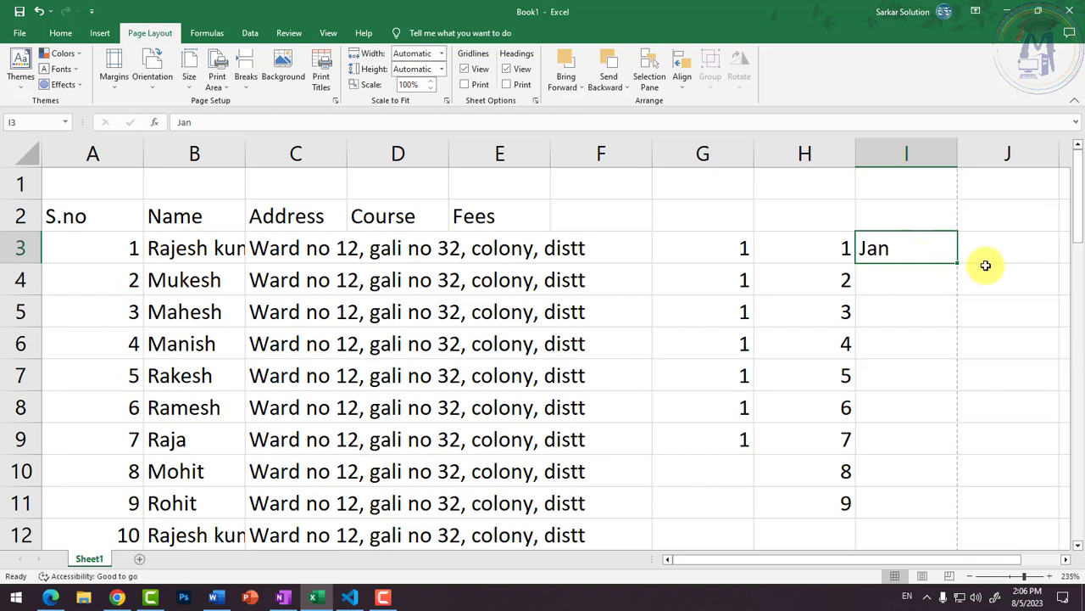
{"action": "left_click_drag", "start_coordinate": [957, 264], "coordinate": [1004, 514]}
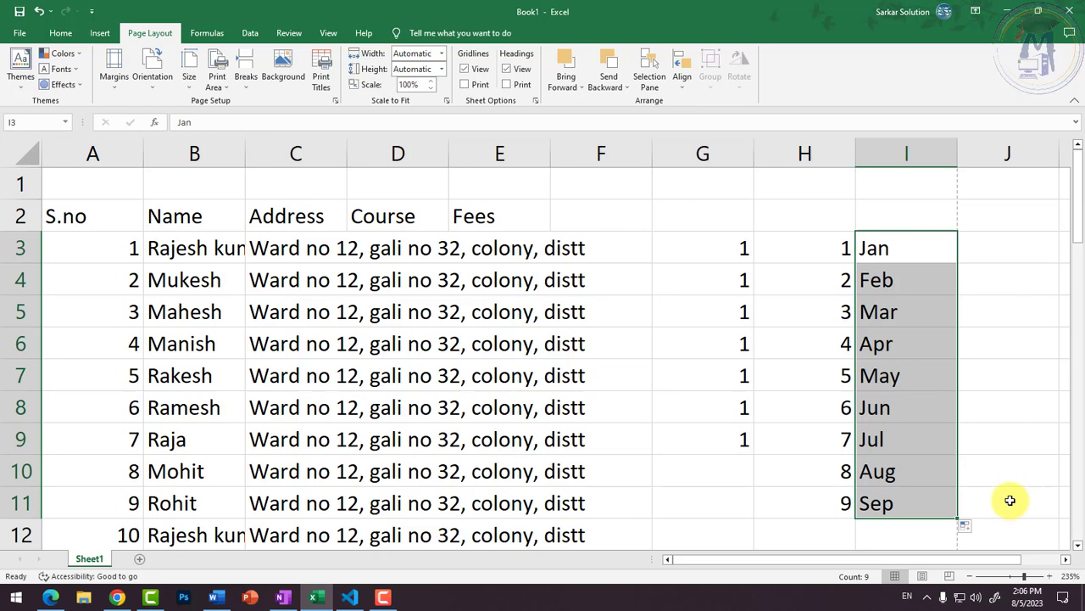
{"action": "left_click", "coordinate": [1066, 559]}
{"action": "left_click", "coordinate": [1066, 559]}
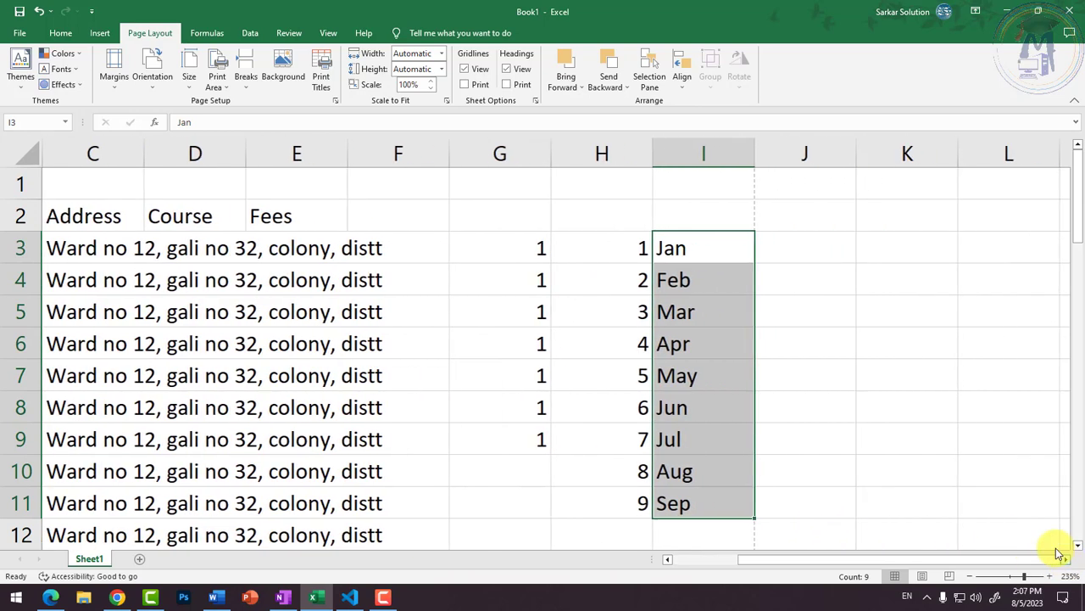
Enter Sunday in J3 and fill weekday names down to J10
{"action": "left_click", "coordinate": [809, 259]}
{"action": "type", "text": "Sunday"}
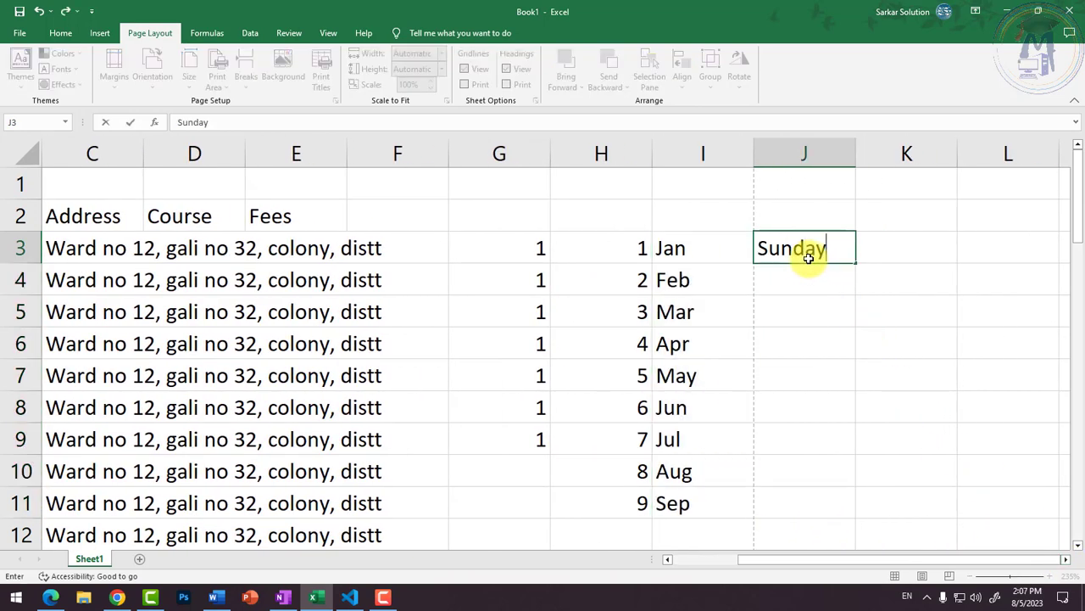
{"action": "key", "text": "Return"}
{"action": "left_click", "coordinate": [809, 259]}
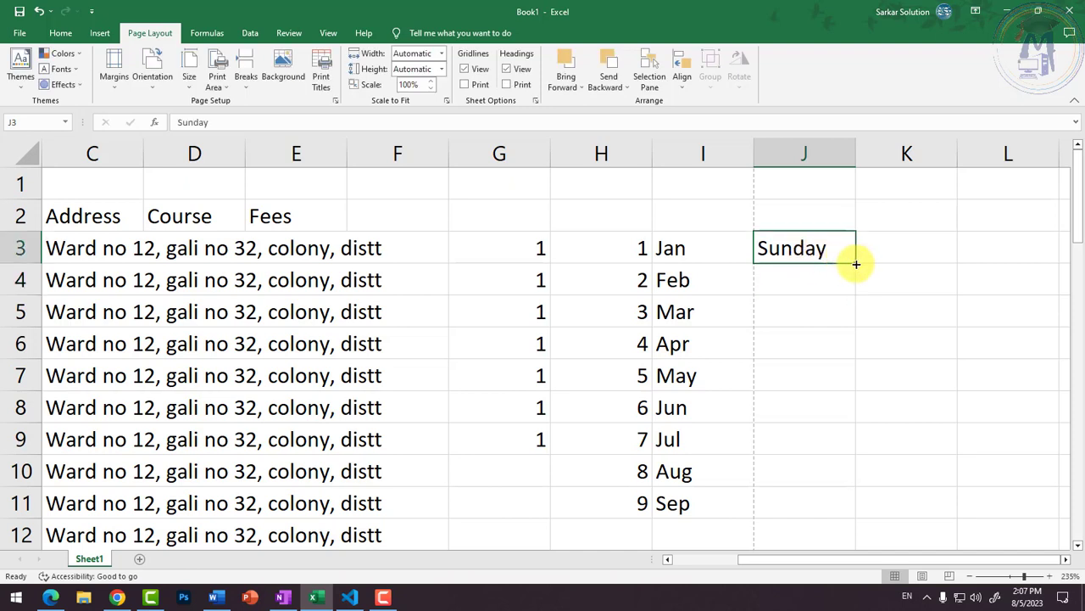
{"action": "left_click_drag", "start_coordinate": [856, 264], "coordinate": [857, 264]}
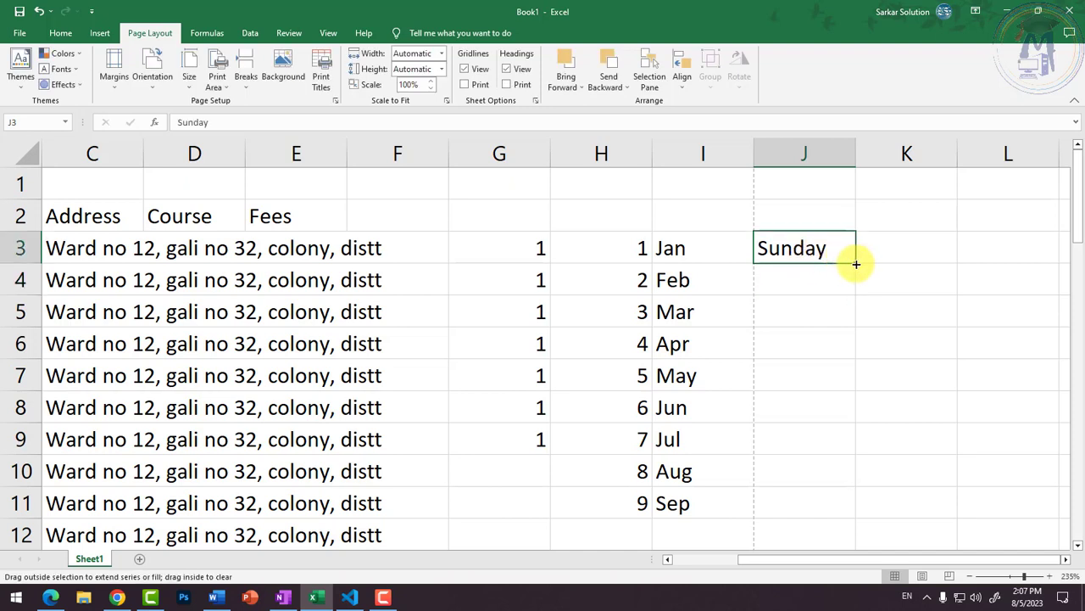
{"action": "left_click_drag", "start_coordinate": [856, 264], "coordinate": [892, 479]}
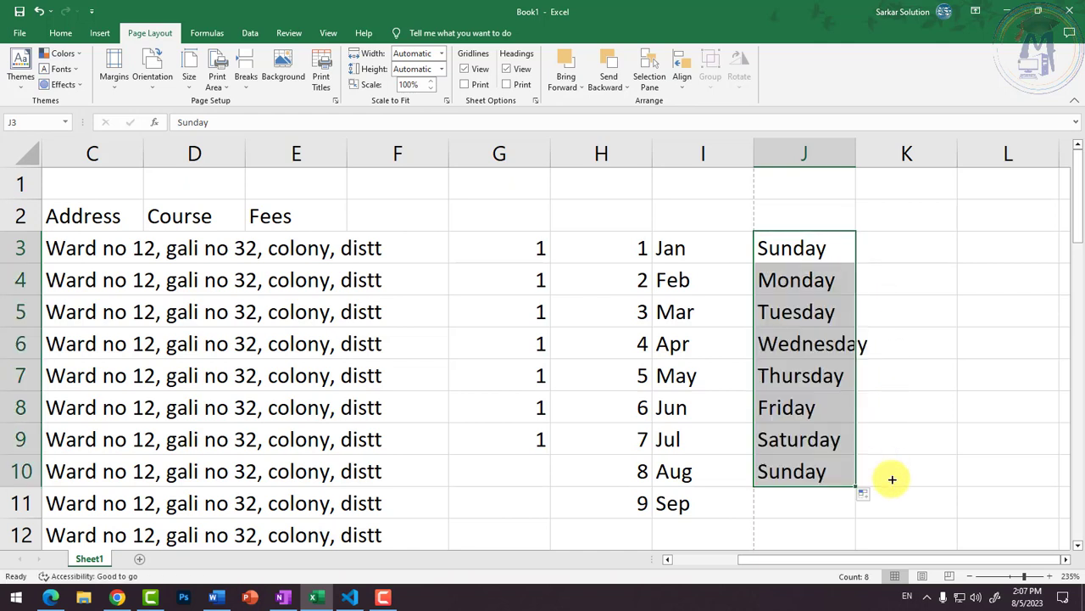
{"action": "left_click", "coordinate": [839, 415]}
{"action": "left_click_drag", "start_coordinate": [540, 250], "coordinate": [533, 356]}
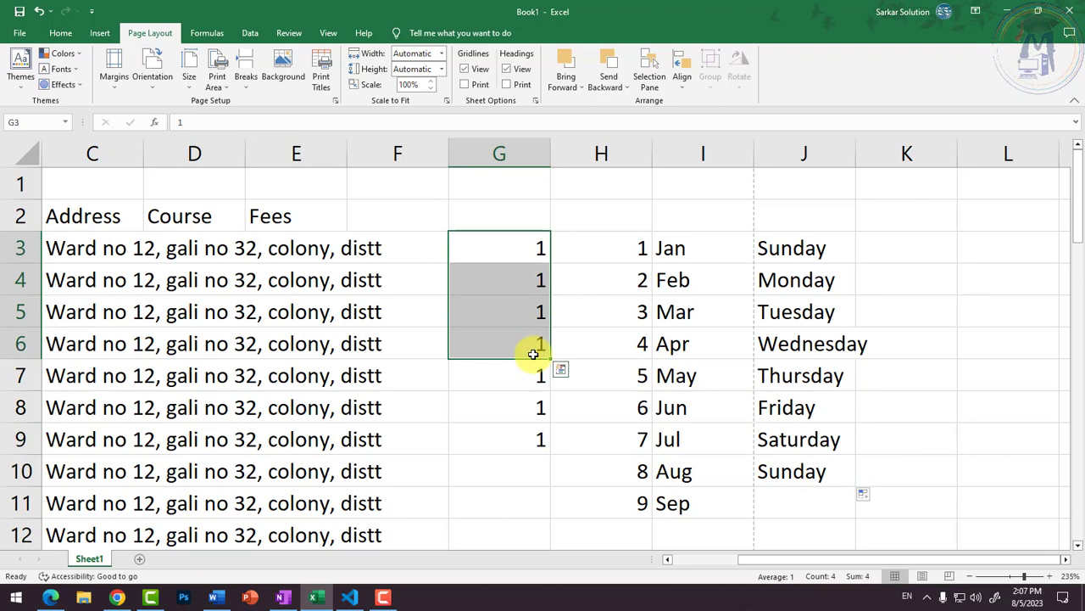
Select the month and weekday cells I3:J6 and check the date in the taskbar calendar
{"action": "left_click", "coordinate": [644, 253]}
{"action": "left_click", "coordinate": [669, 257]}
{"action": "left_click_drag", "start_coordinate": [669, 257], "coordinate": [788, 354]}
{"action": "left_click", "coordinate": [1033, 597]}
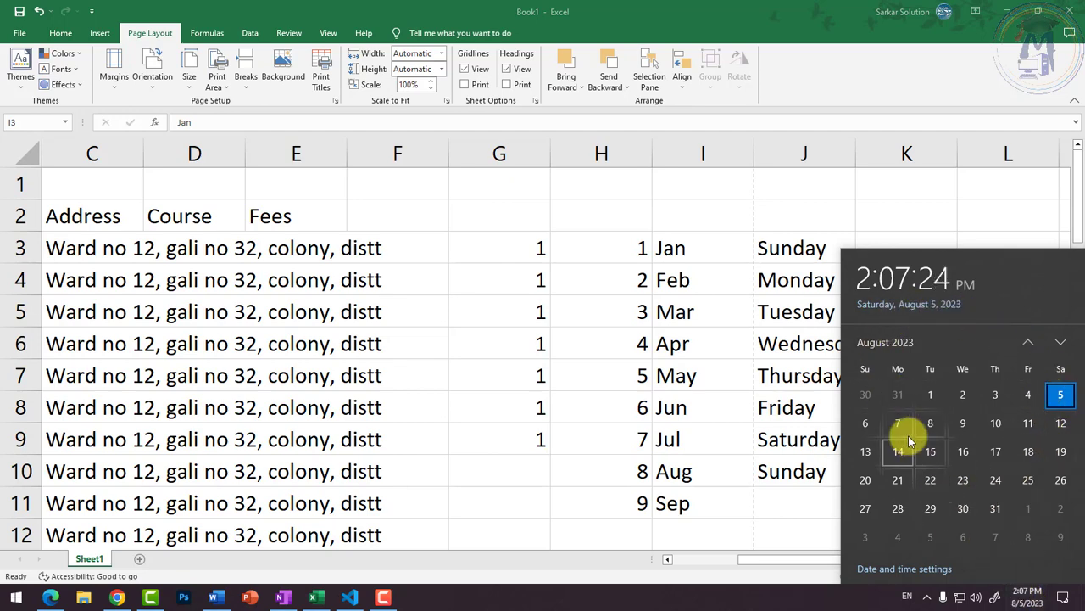
{"action": "left_click", "coordinate": [682, 322]}
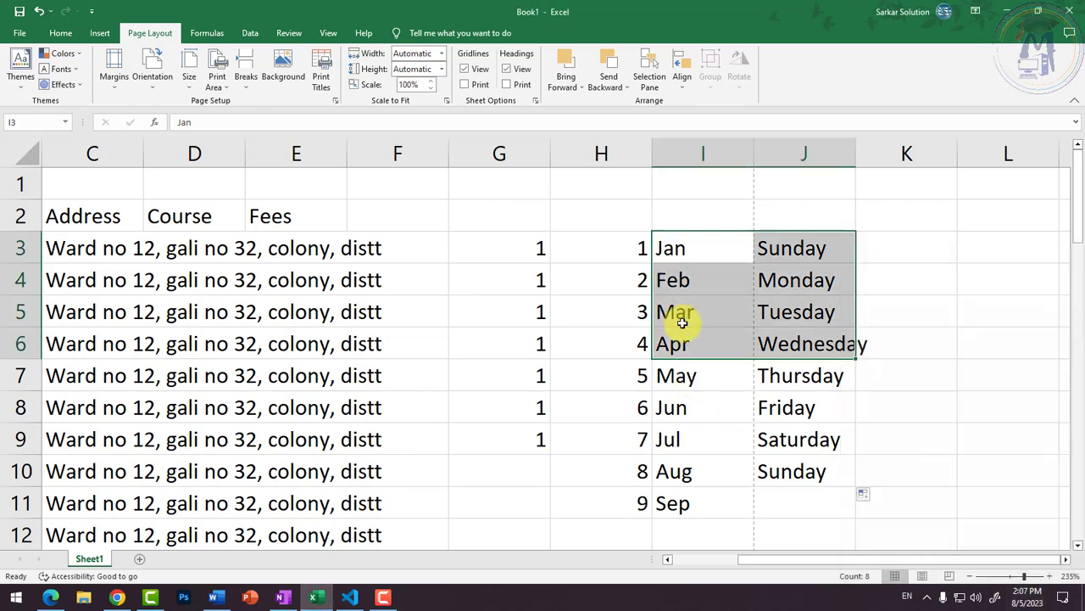
Dismiss the reopened calendar and scroll horizontally to bring columns B–K back into view
{"action": "left_click", "coordinate": [671, 249]}
{"action": "left_click", "coordinate": [1024, 592]}
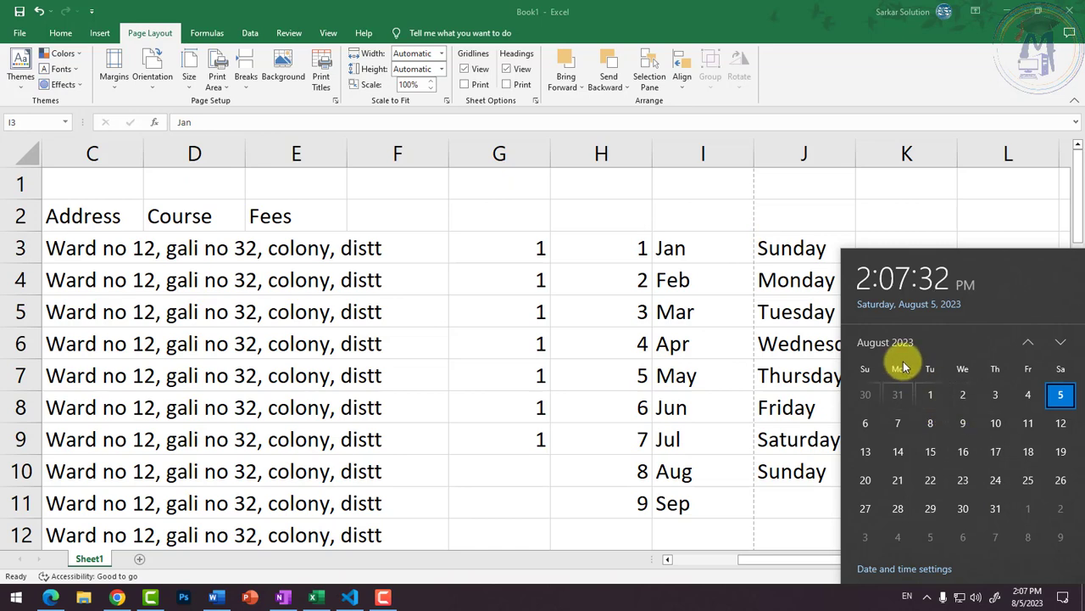
{"action": "left_click", "coordinate": [692, 253]}
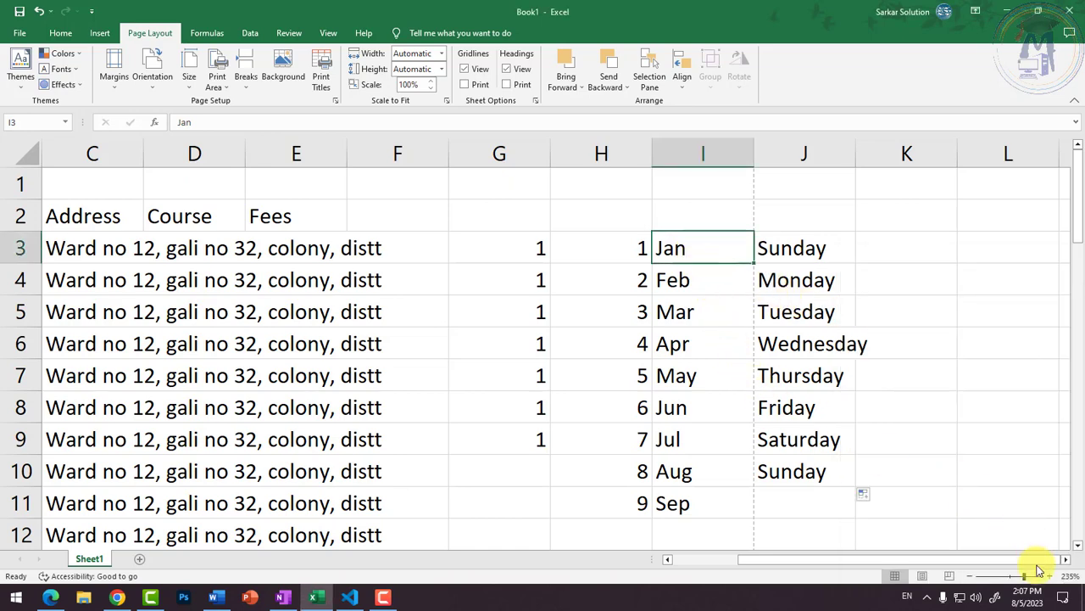
{"action": "left_click", "coordinate": [1028, 592]}
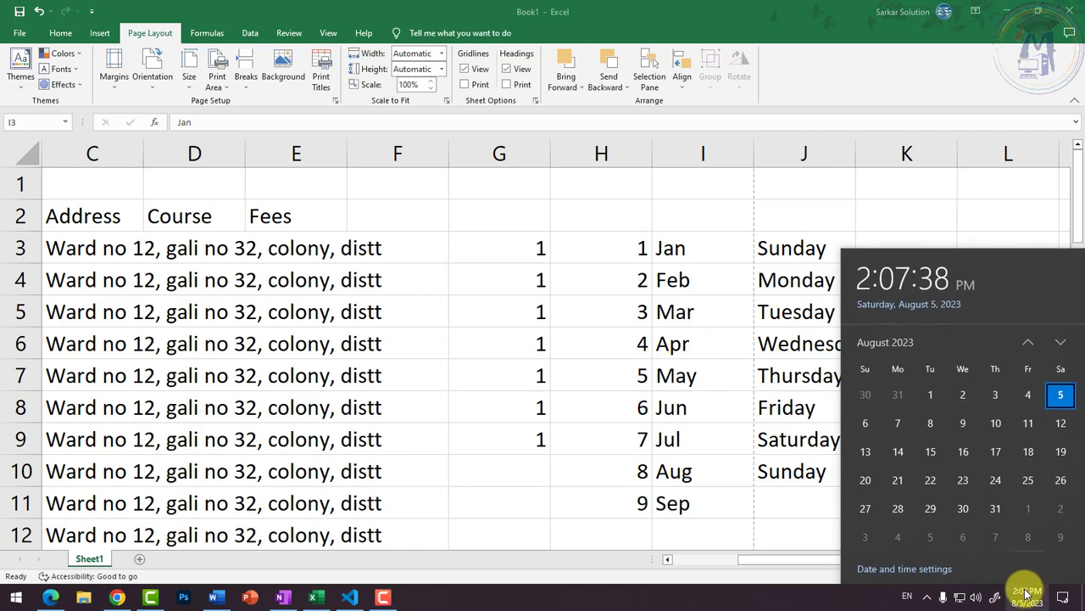
{"action": "left_click", "coordinate": [537, 408]}
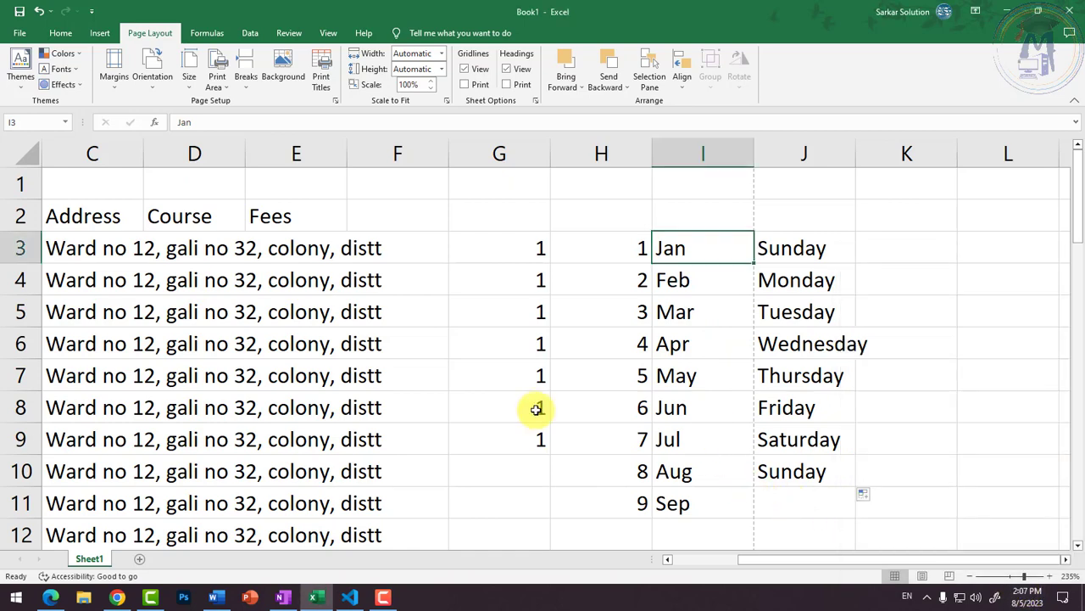
{"action": "left_click_drag", "start_coordinate": [727, 561], "coordinate": [749, 560]}
{"action": "left_click_drag", "start_coordinate": [721, 247], "coordinate": [726, 275]}
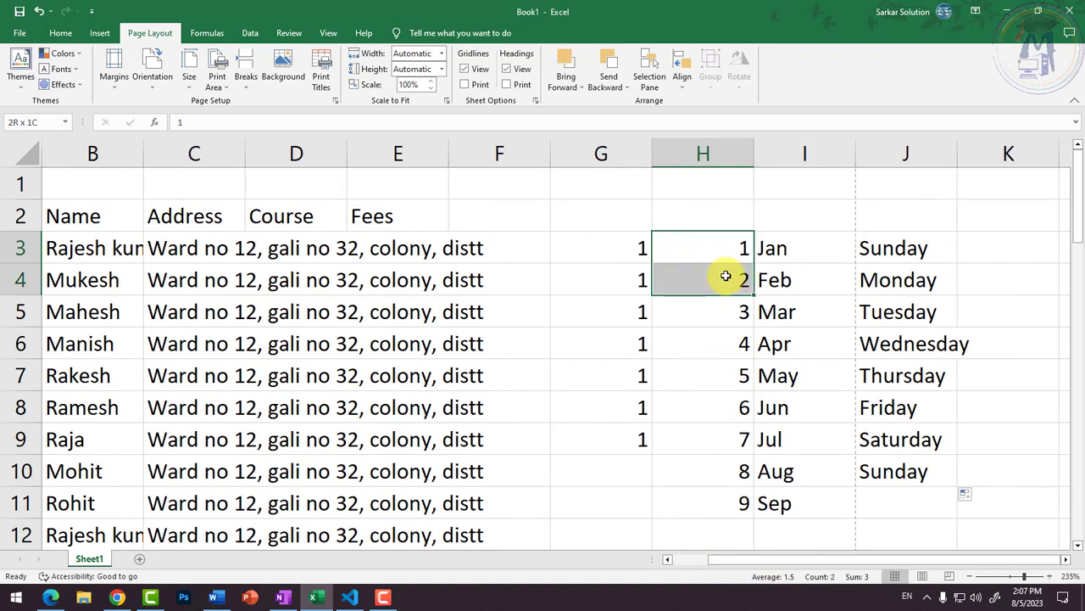
Enter 2 and 4 in G3:G4 and fill the even series up to 18 down to G11
{"action": "left_click", "coordinate": [721, 311]}
{"action": "left_click", "coordinate": [640, 247]}
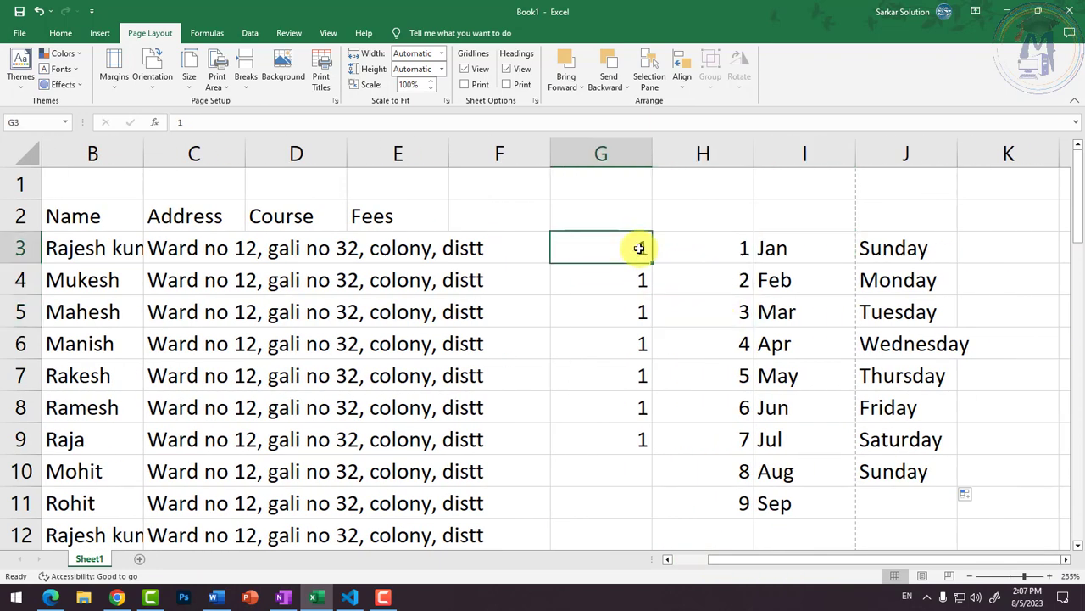
{"action": "type", "text": "2"}
{"action": "key", "text": "Return"}
{"action": "type", "text": "4"}
{"action": "key", "text": "Return"}
{"action": "left_click_drag", "start_coordinate": [639, 247], "coordinate": [671, 498]}
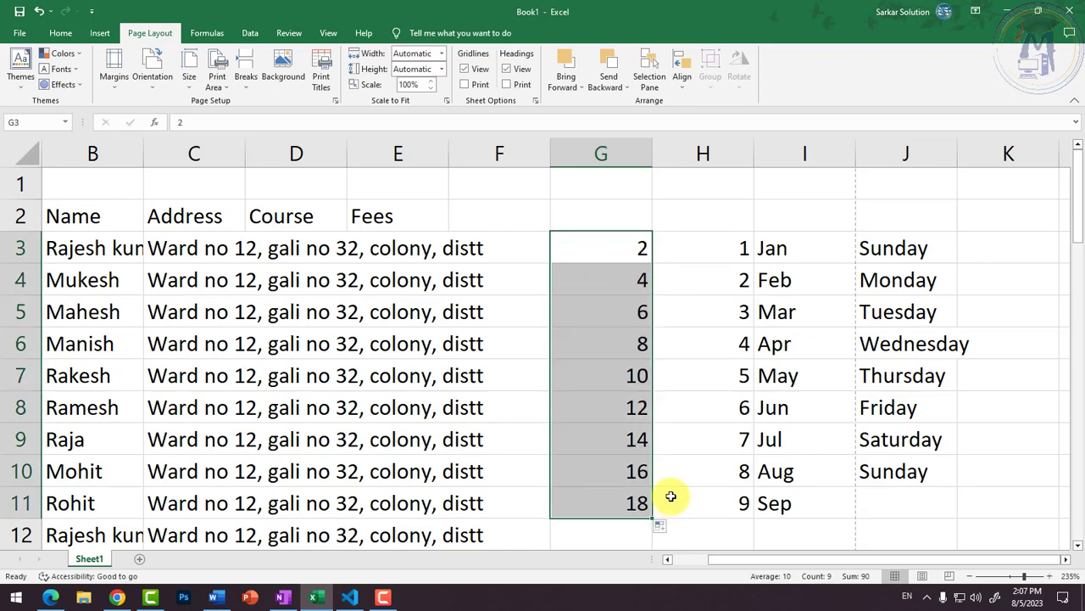
{"action": "left_click", "coordinate": [691, 422]}
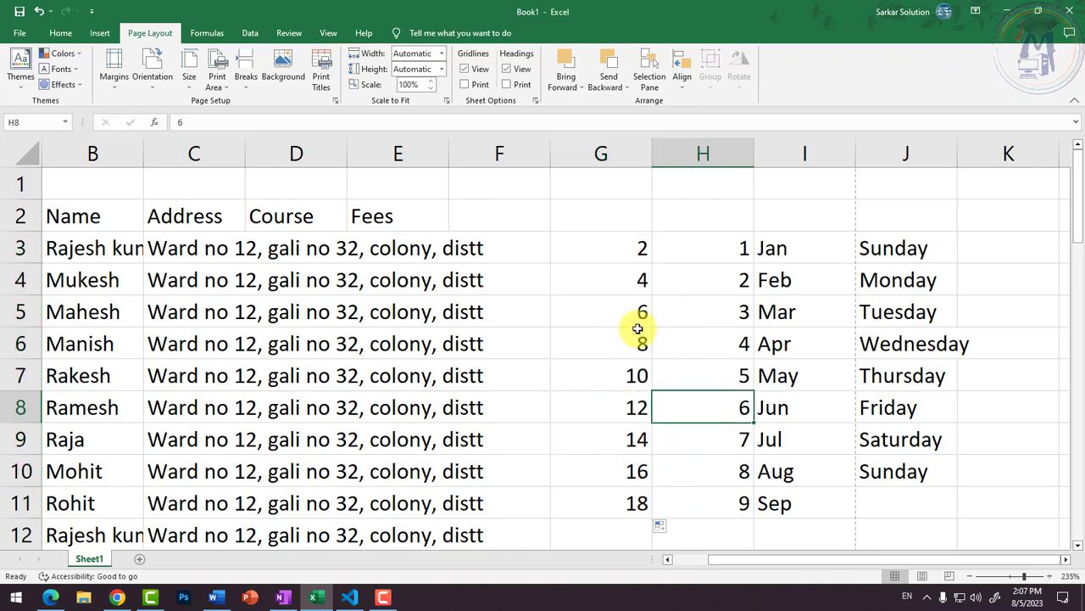
Select G3:J11 and delete all the practice series
{"action": "left_click_drag", "start_coordinate": [770, 247], "coordinate": [910, 499]}
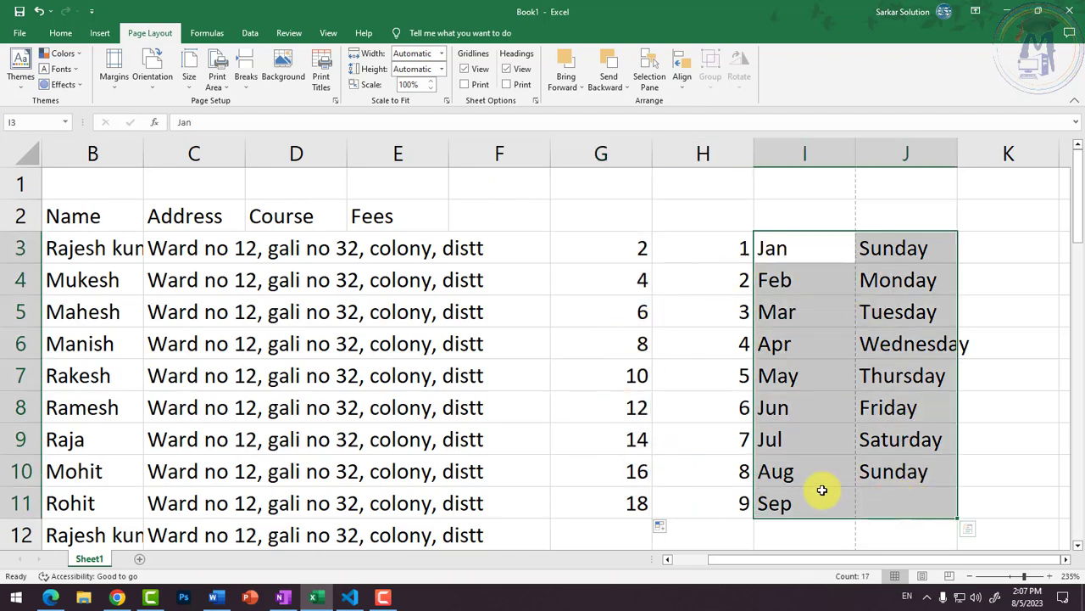
{"action": "left_click", "coordinate": [1026, 596]}
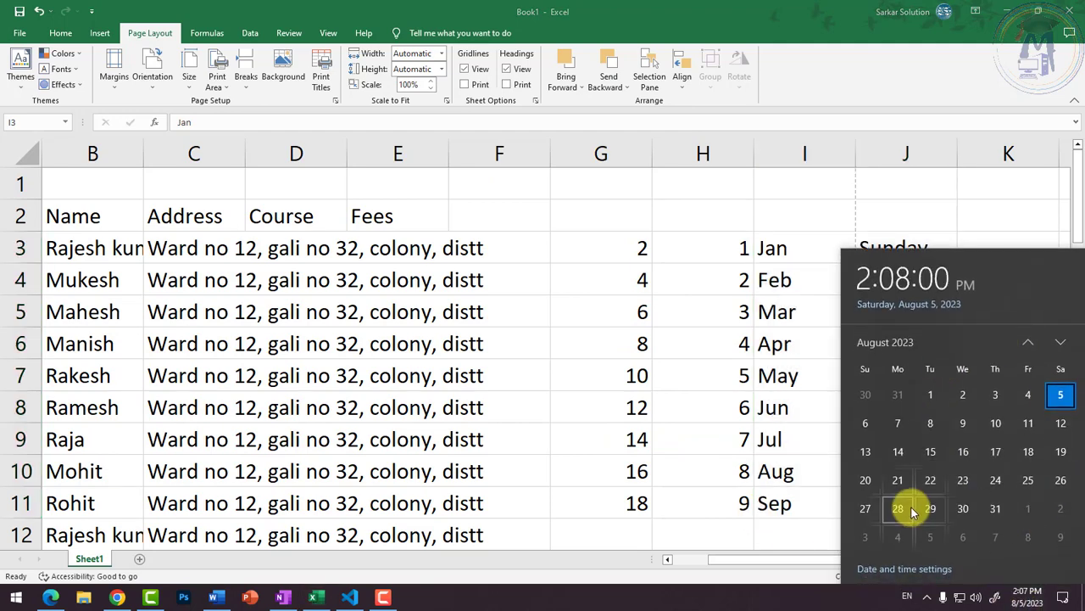
{"action": "left_click", "coordinate": [540, 447]}
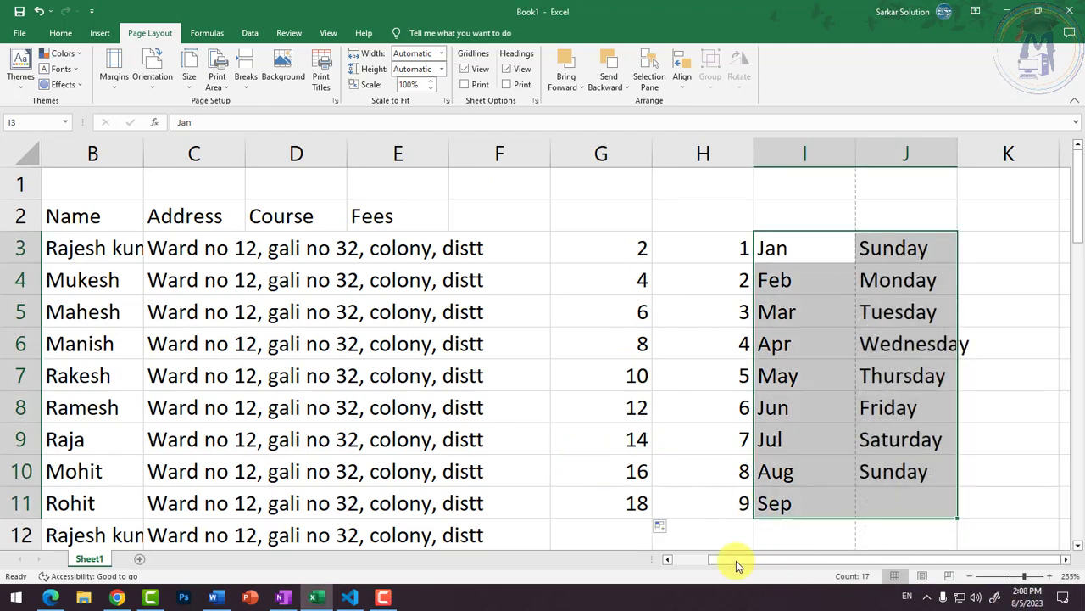
{"action": "left_click", "coordinate": [699, 561]}
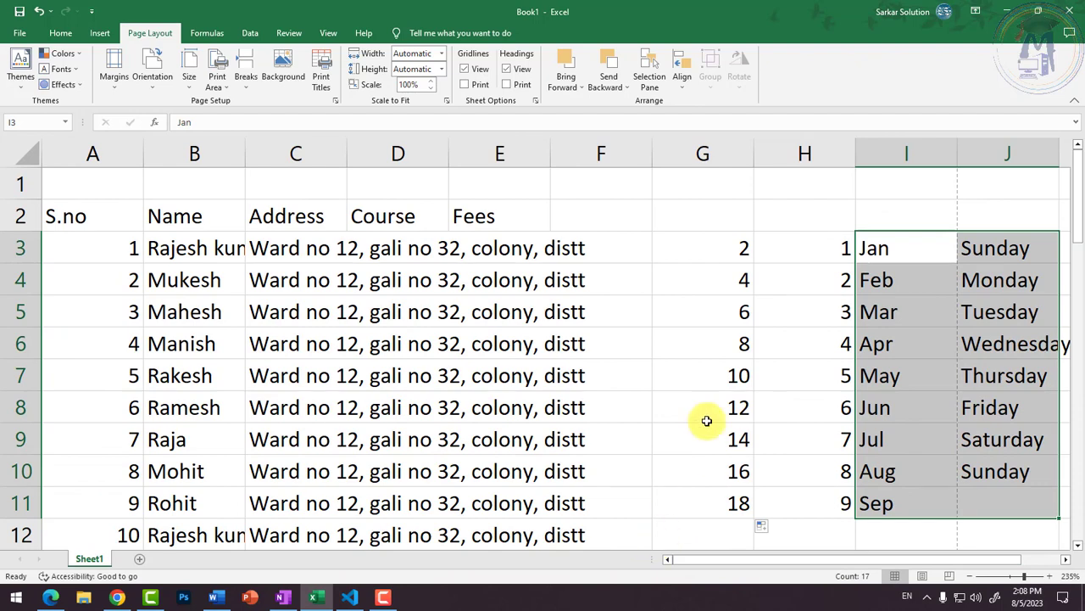
{"action": "left_click_drag", "start_coordinate": [703, 247], "coordinate": [975, 502]}
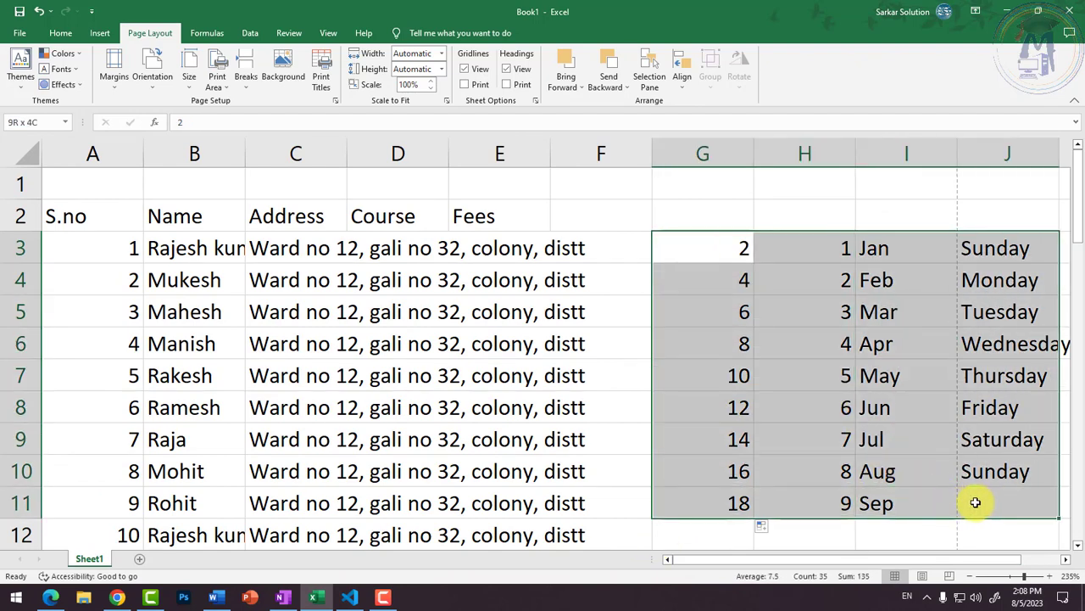
{"action": "key", "text": "Delete"}
Enter DCA as the first student's course in D3
{"action": "left_click", "coordinate": [738, 352]}
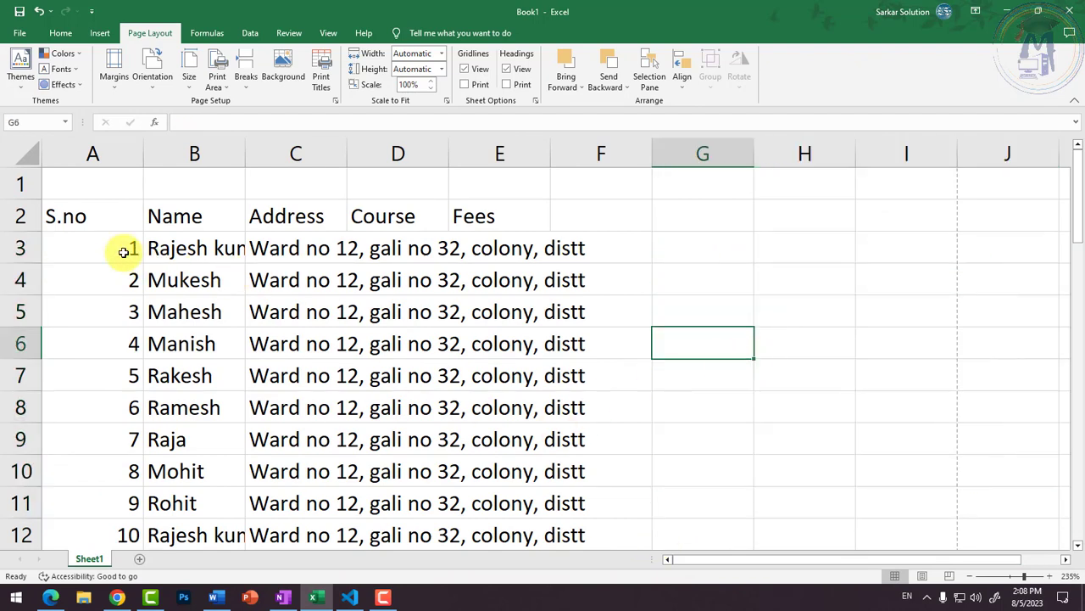
{"action": "left_click_drag", "start_coordinate": [122, 249], "coordinate": [123, 312]}
{"action": "left_click_drag", "start_coordinate": [186, 249], "coordinate": [189, 342]}
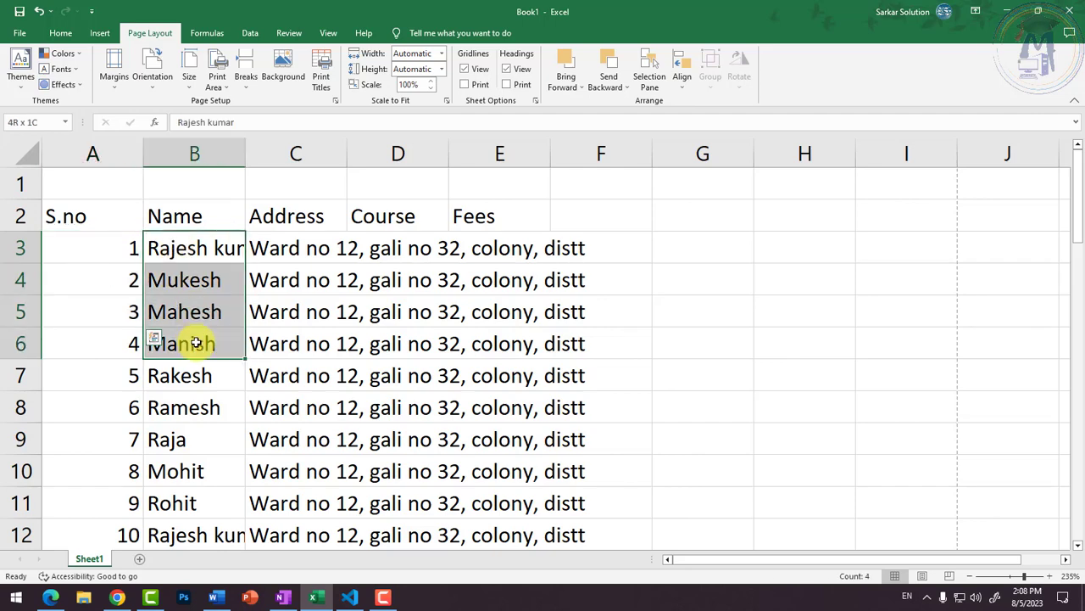
{"action": "left_click", "coordinate": [351, 343]}
{"action": "scroll", "coordinate": [315, 379], "scroll_direction": "down", "scroll_amount": 3}
{"action": "scroll", "coordinate": [373, 254], "scroll_direction": "up", "scroll_amount": 3}
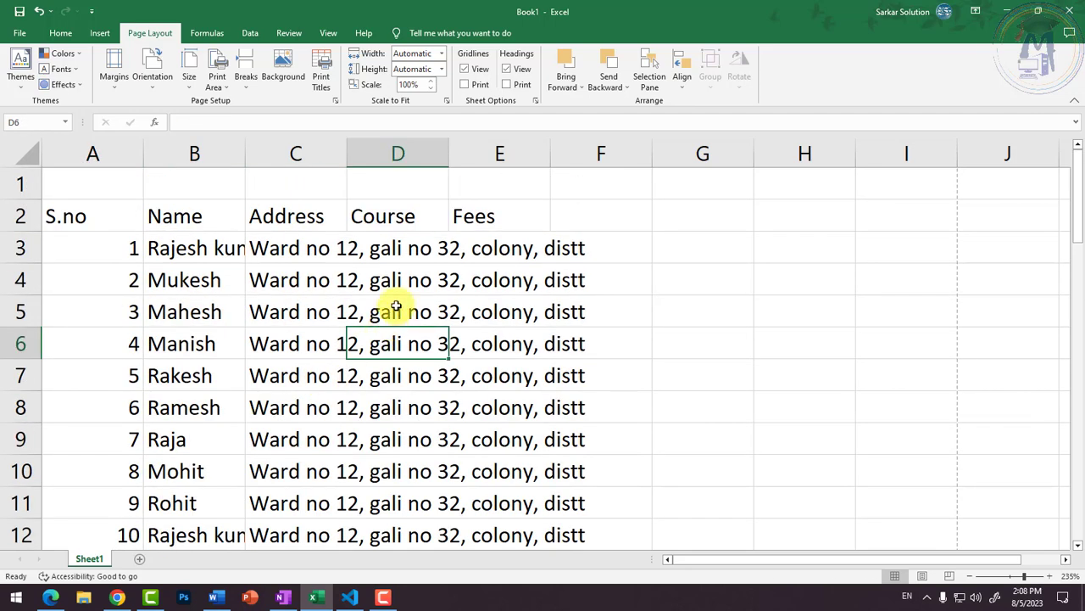
{"action": "left_click", "coordinate": [412, 219]}
{"action": "left_click", "coordinate": [407, 246]}
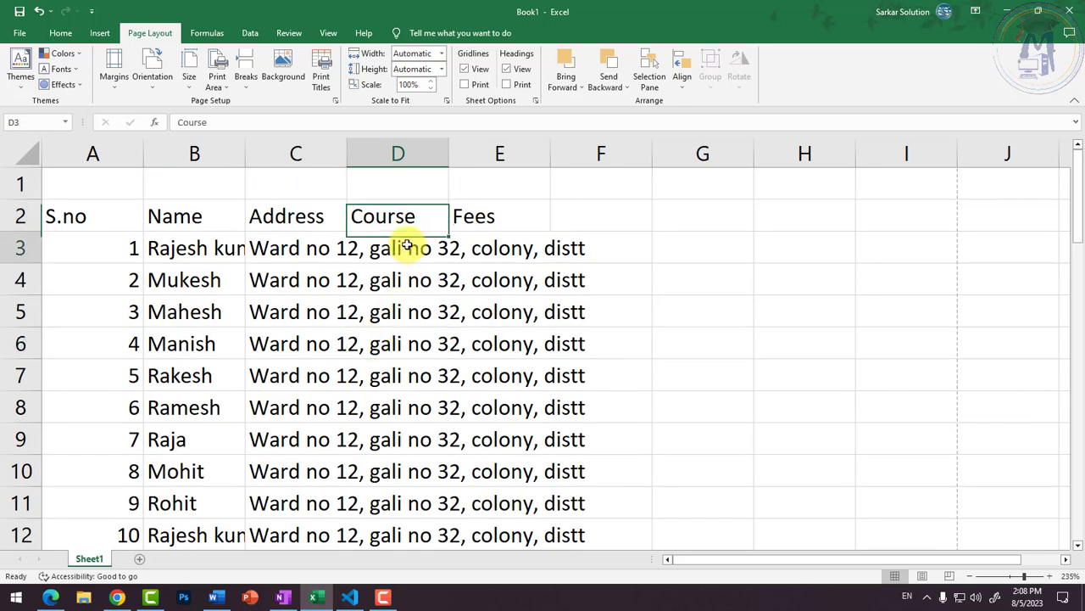
{"action": "type", "text": "DCA"}
{"action": "key", "text": "Return"}
Enter PGDCA, BCA and MCA below it, correcting the mistyped entries
{"action": "type", "text": "PGDCA"}
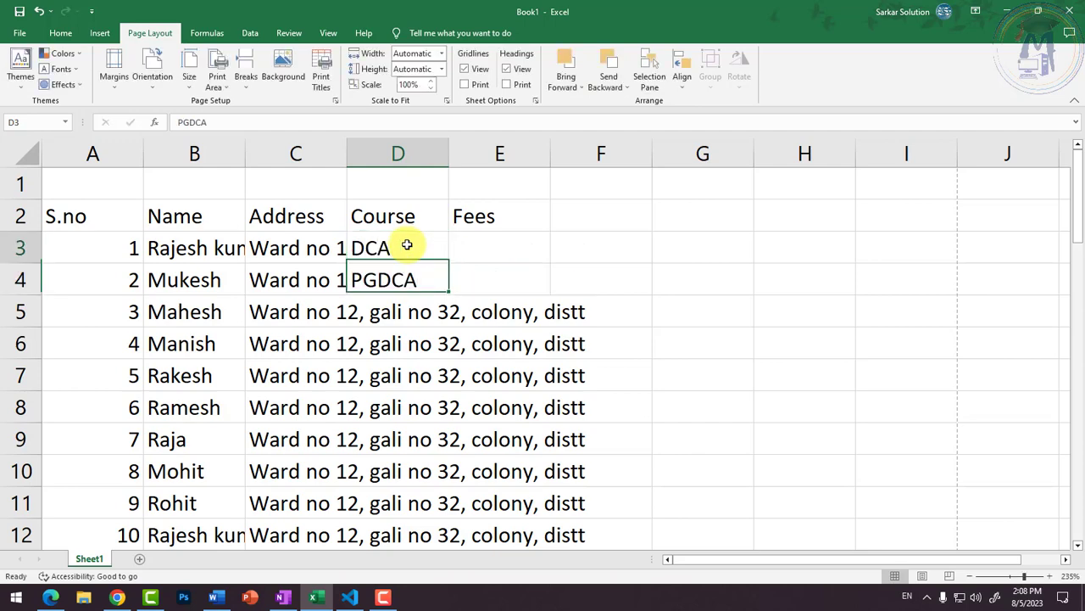
{"action": "left_click", "coordinate": [407, 245]}
{"action": "type", "text": "B"}
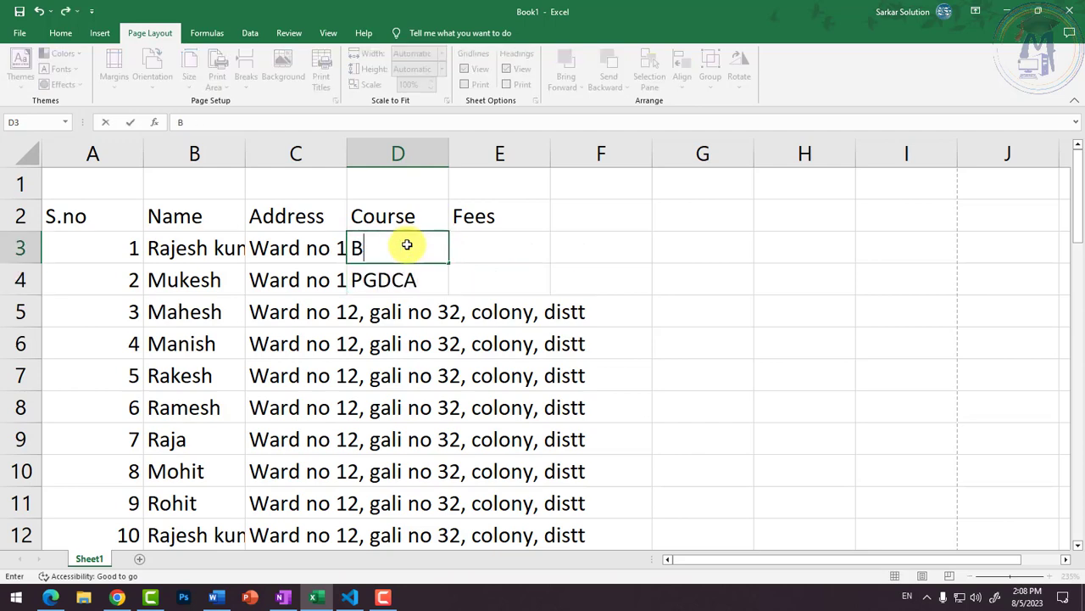
{"action": "type", "text": "A"}
{"action": "key", "text": "Return"}
{"action": "key", "text": "Return"}
{"action": "key", "text": "Down"}
{"action": "key", "text": "Up"}
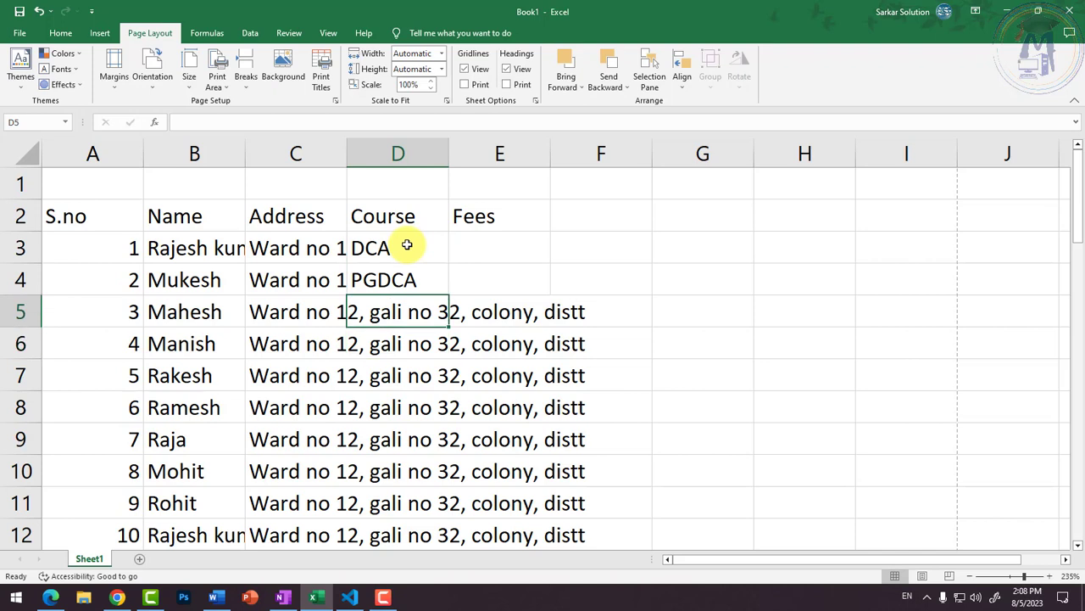
{"action": "type", "text": "B"}
{"action": "type", "text": "BCA"}
{"action": "key", "text": "Return"}
{"action": "type", "text": "MC"}
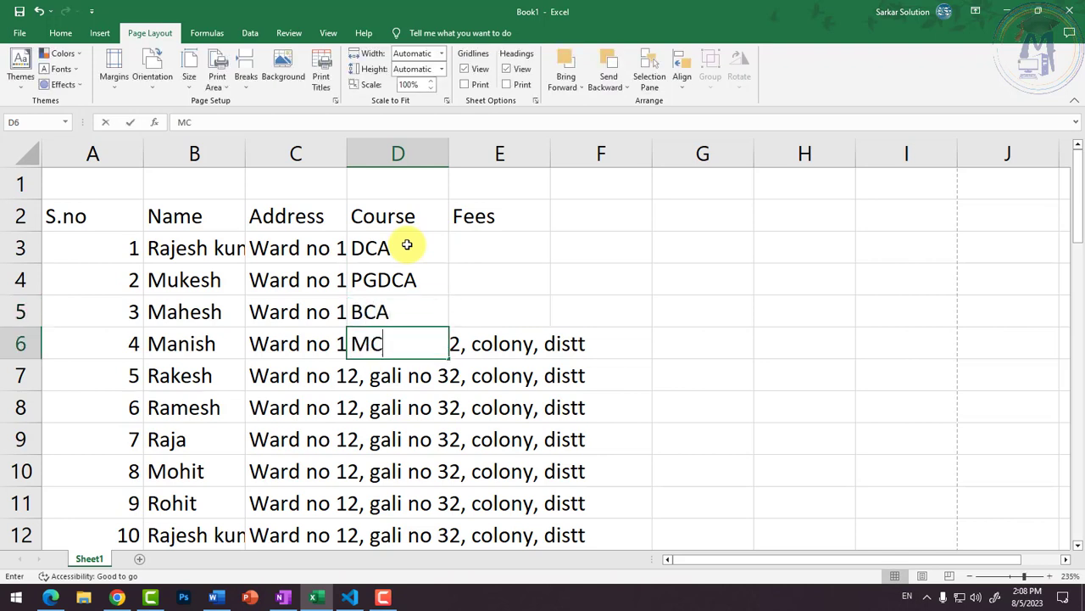
{"action": "type", "text": "A"}
{"action": "key", "text": "Return"}
Repeat the four-course pattern from D3:D6 down to D16
{"action": "left_click_drag", "start_coordinate": [402, 247], "coordinate": [416, 356]}
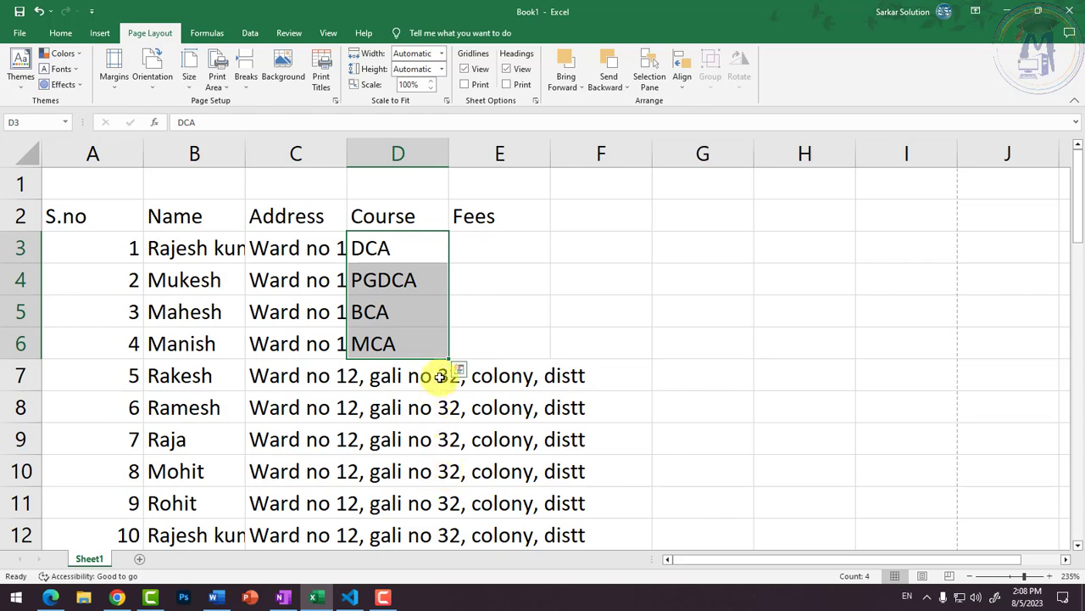
{"action": "left_click_drag", "start_coordinate": [449, 361], "coordinate": [437, 491]}
{"action": "scroll", "coordinate": [469, 537], "scroll_direction": "up", "scroll_amount": 2}
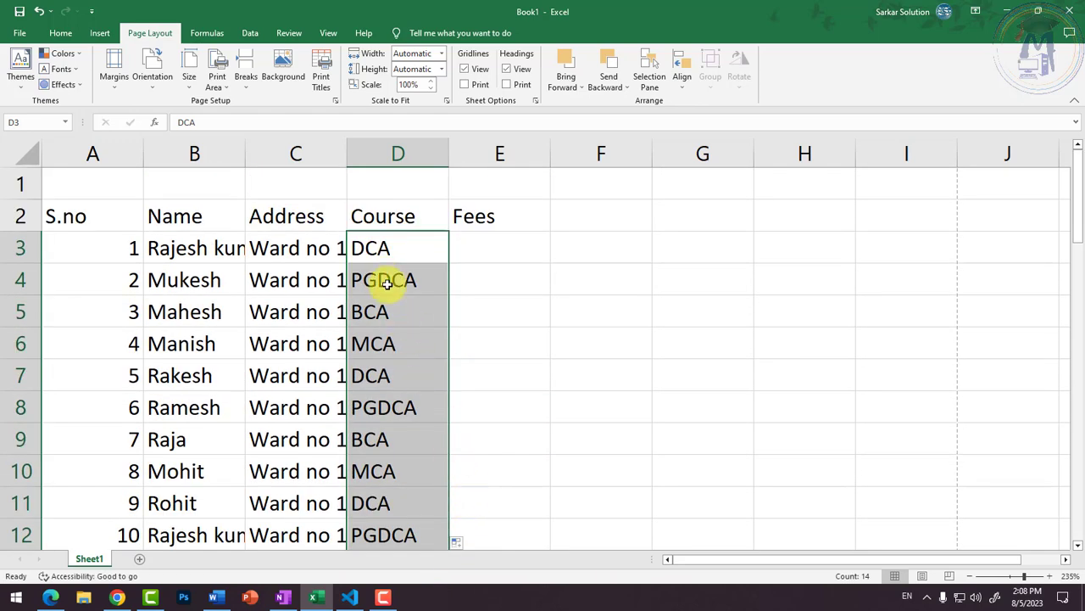
{"action": "left_click_drag", "start_coordinate": [386, 259], "coordinate": [400, 340]}
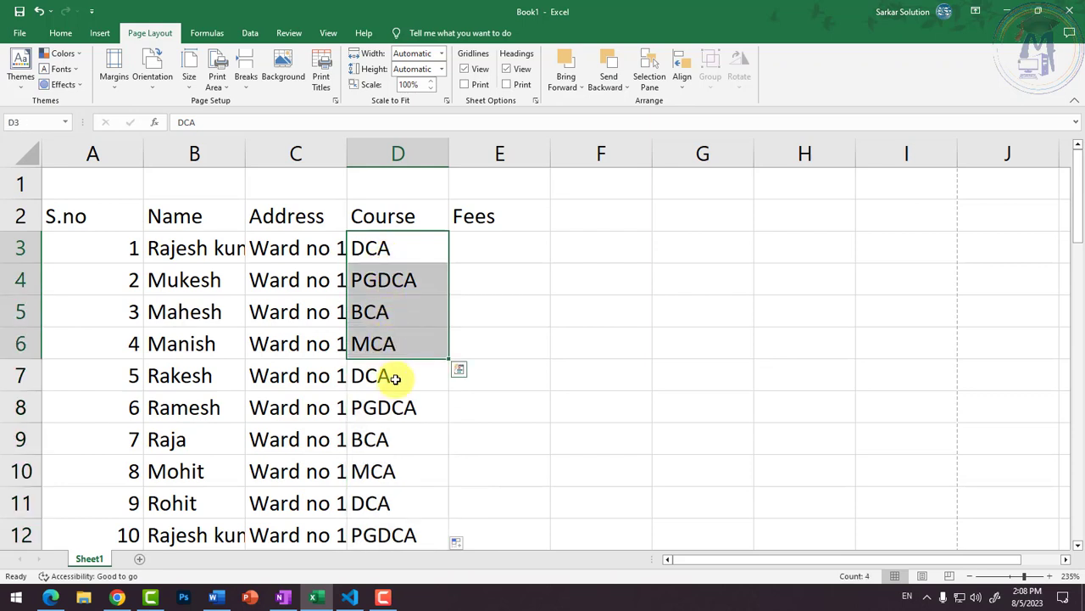
{"action": "left_click_drag", "start_coordinate": [392, 375], "coordinate": [399, 468]}
{"action": "scroll", "coordinate": [399, 467], "scroll_direction": "down", "scroll_amount": 2}
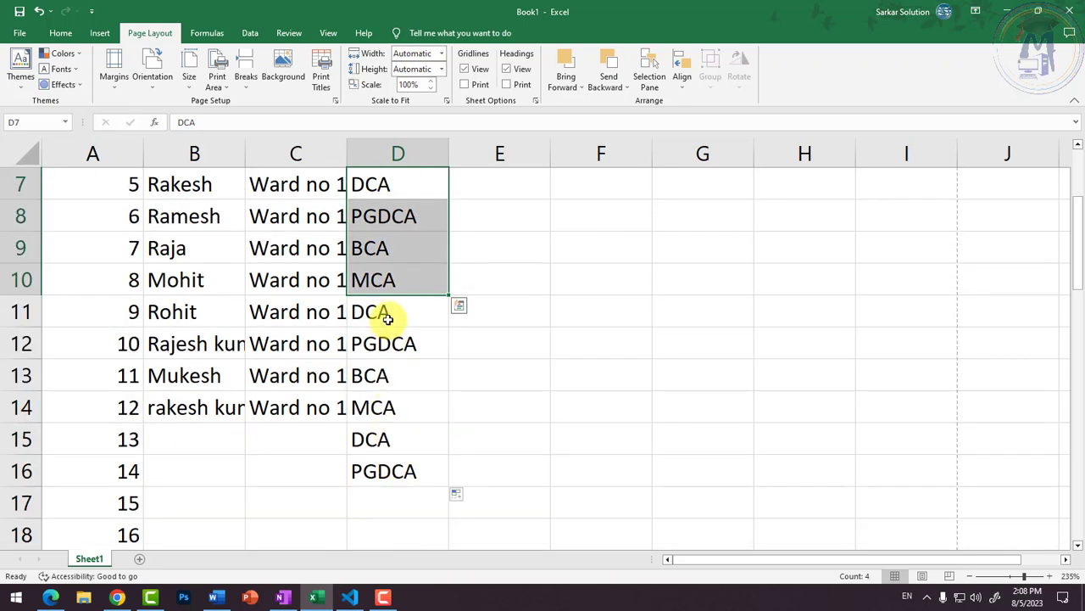
{"action": "left_click_drag", "start_coordinate": [388, 315], "coordinate": [398, 416]}
{"action": "left_click", "coordinate": [398, 433]}
Review the four original course entries DCA, PGDCA, BCA and MCA in D3:D6
{"action": "scroll", "coordinate": [395, 438], "scroll_direction": "up", "scroll_amount": 2}
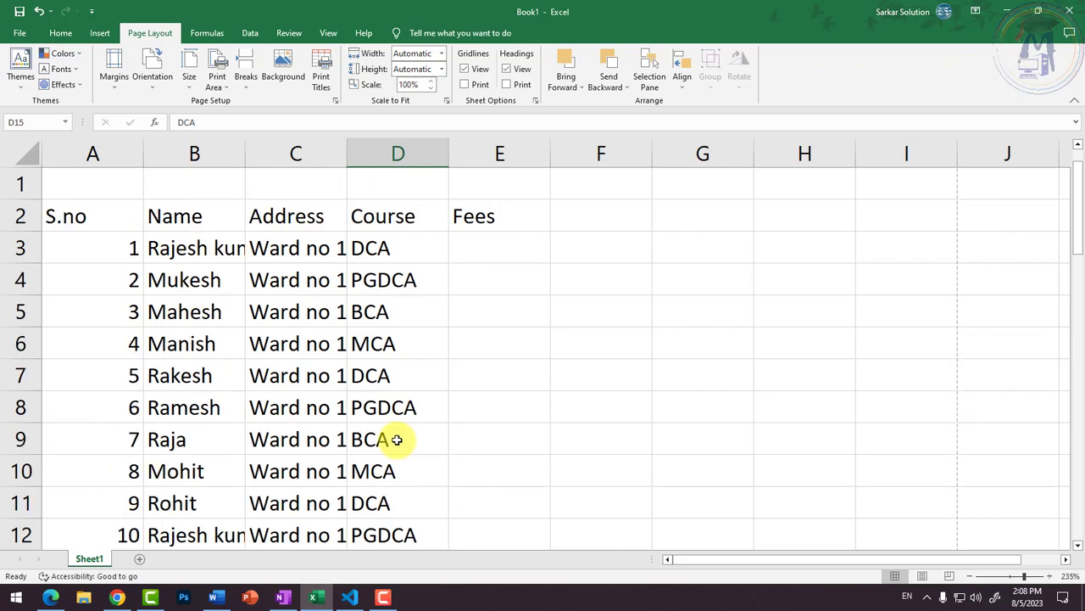
{"action": "left_click", "coordinate": [385, 259]}
{"action": "left_click", "coordinate": [393, 289]}
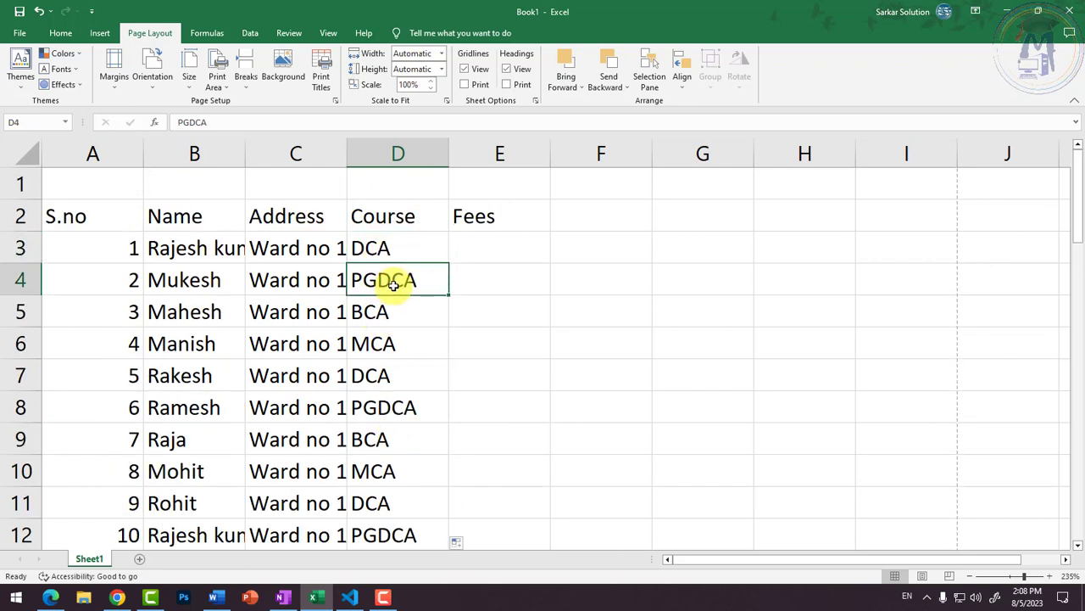
{"action": "left_click", "coordinate": [376, 310]}
{"action": "left_click", "coordinate": [379, 344]}
{"action": "left_click_drag", "start_coordinate": [397, 255], "coordinate": [416, 353]}
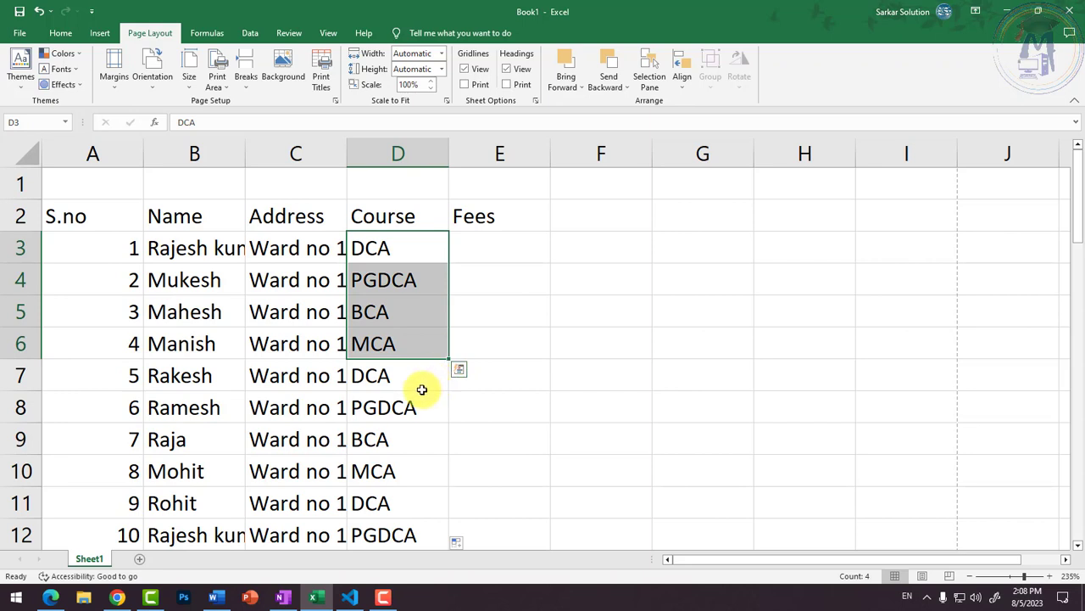
{"action": "left_click", "coordinate": [382, 320]}
{"action": "left_click", "coordinate": [496, 257]}
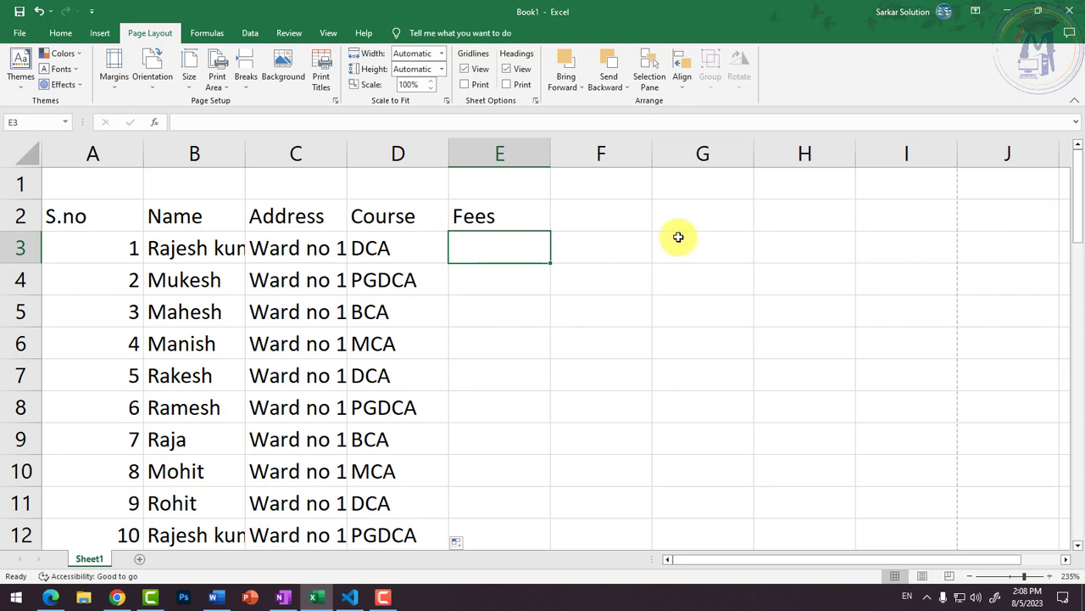
{"action": "type", "text": "10000"}
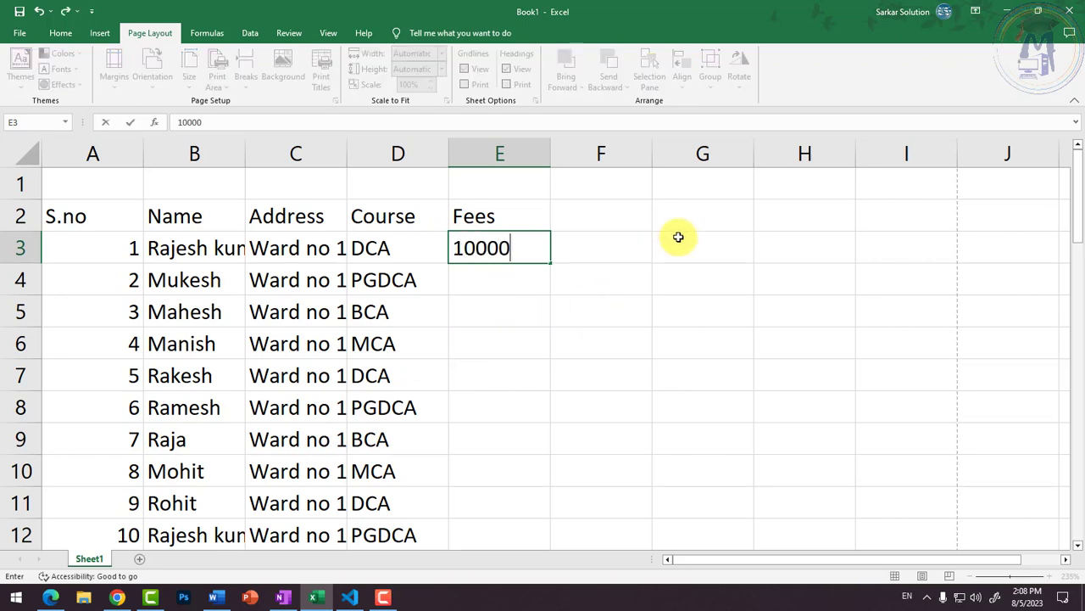
{"action": "key", "text": "Return"}
{"action": "type", "text": "111"}
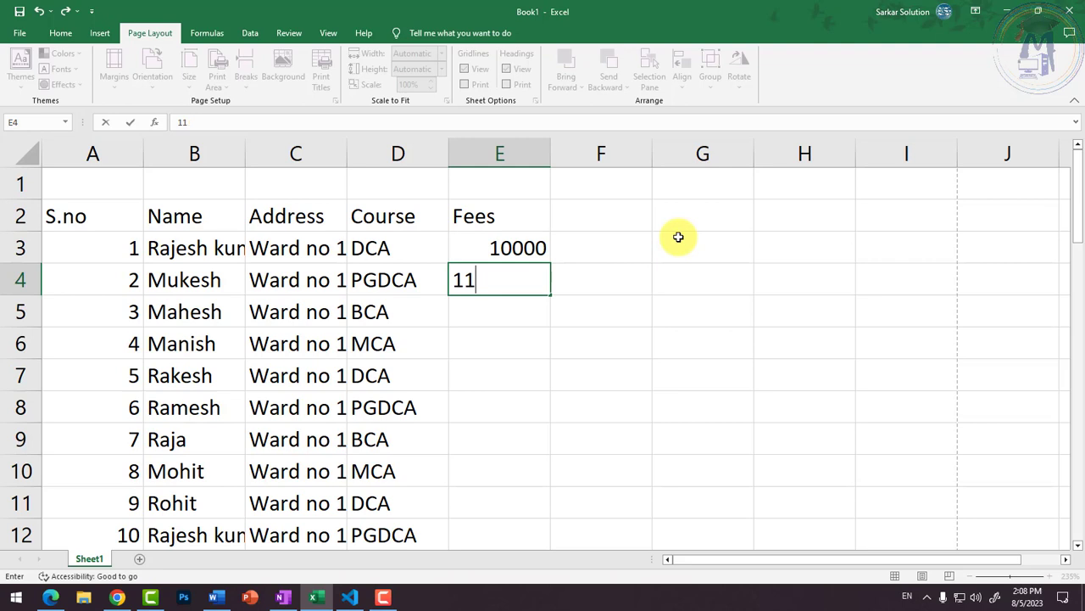
{"action": "key", "text": "Return"}
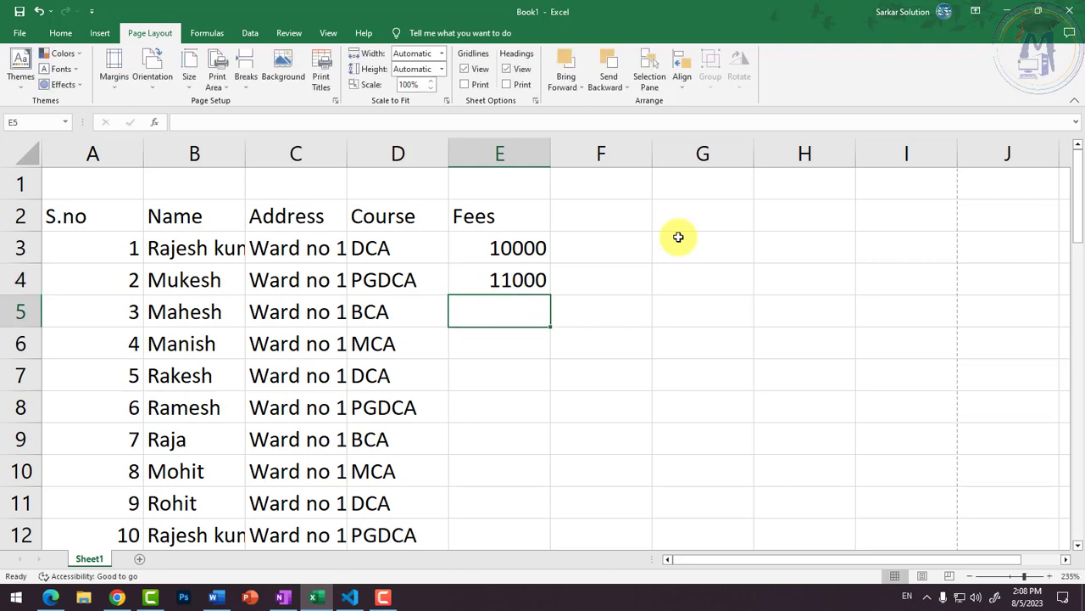
{"action": "type", "text": "12000"}
{"action": "key", "text": "Return"}
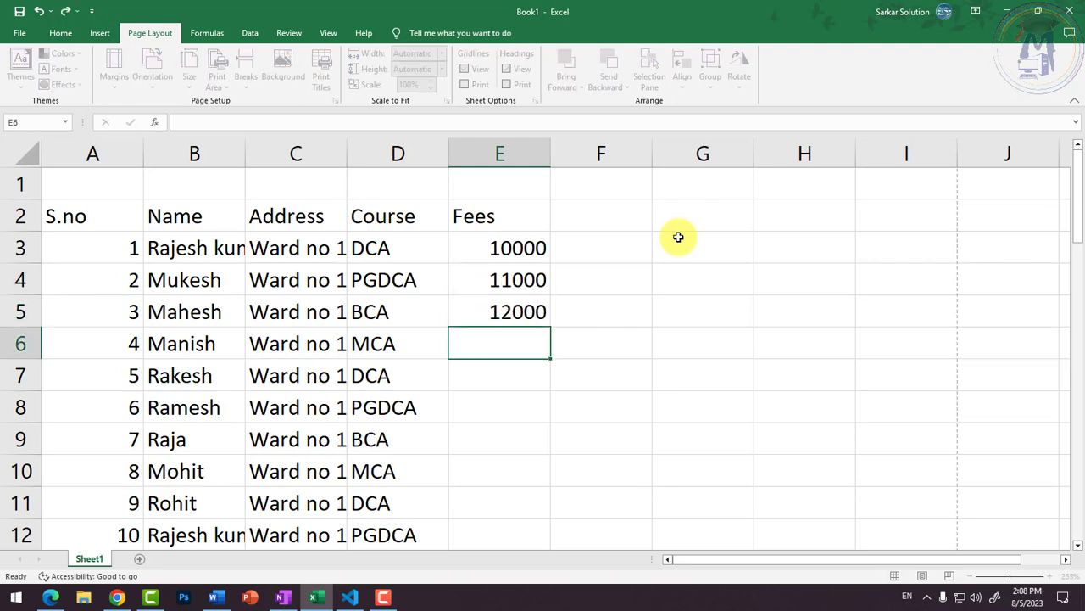
{"action": "type", "text": "20000"}
{"action": "key", "text": "Return"}
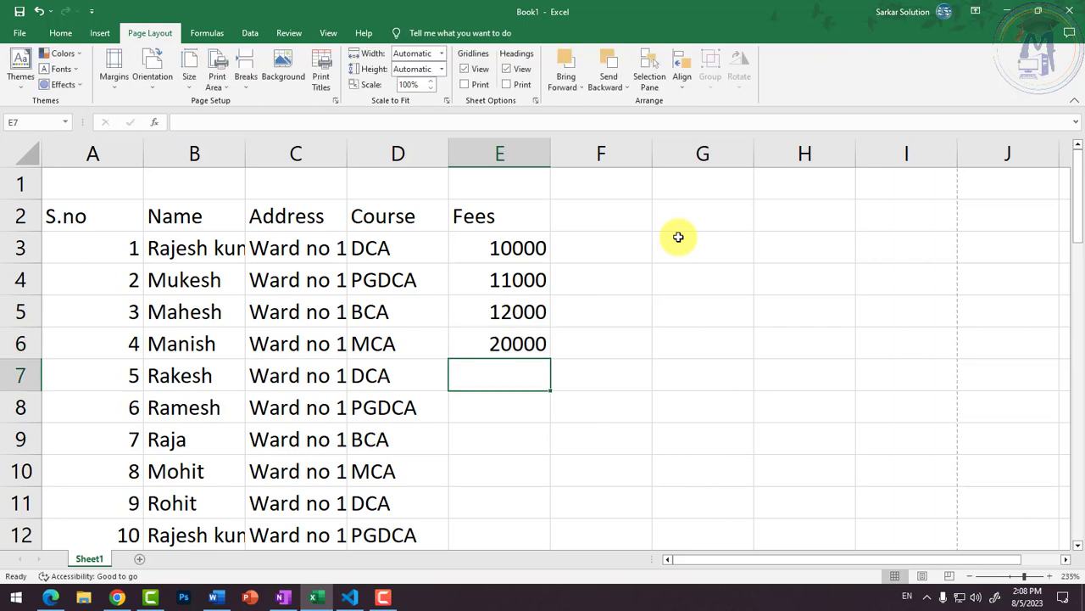
{"action": "left_click_drag", "start_coordinate": [534, 247], "coordinate": [560, 517]}
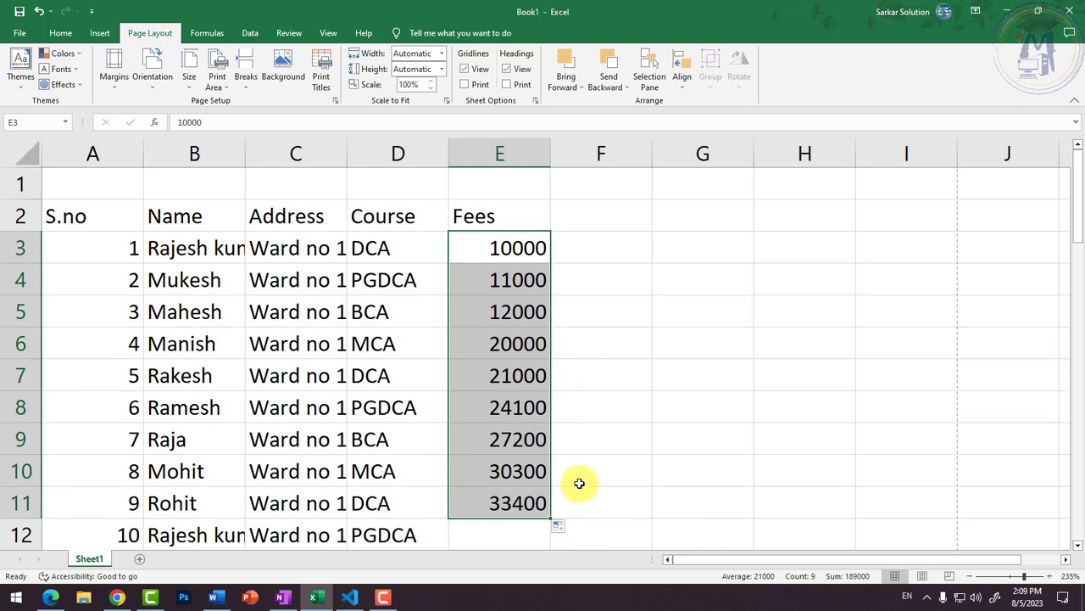
{"action": "key", "text": "ctrl+z"}
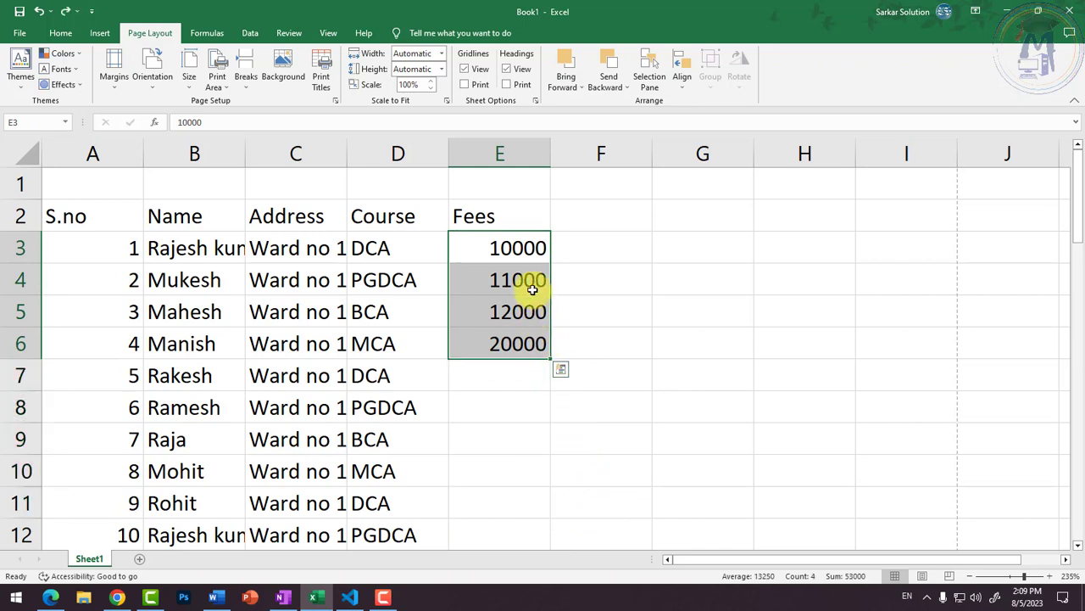
{"action": "left_click", "coordinate": [522, 251]}
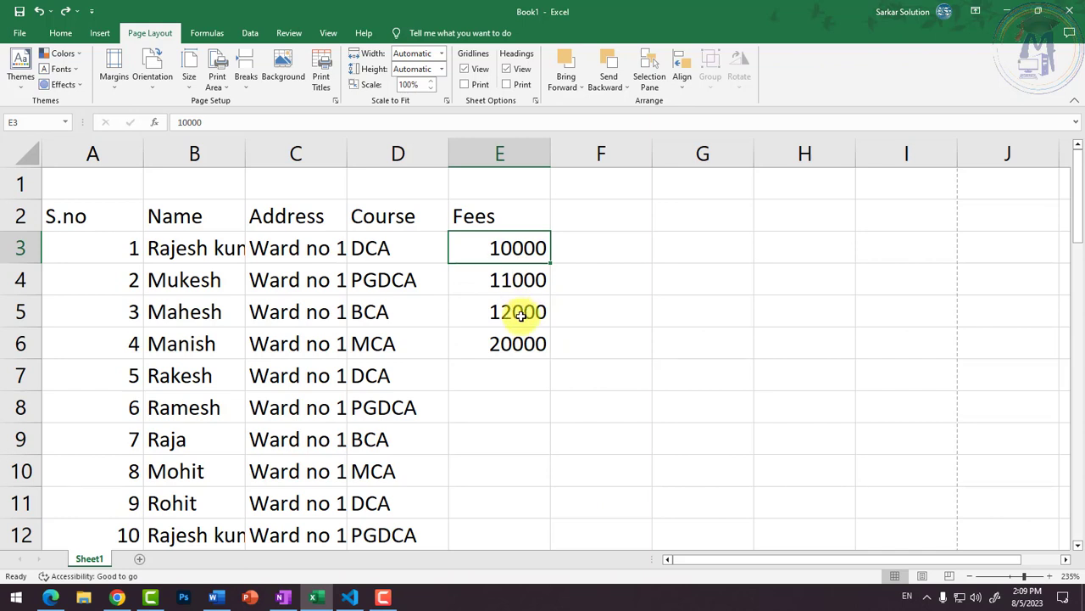
{"action": "left_click_drag", "start_coordinate": [523, 248], "coordinate": [565, 509]}
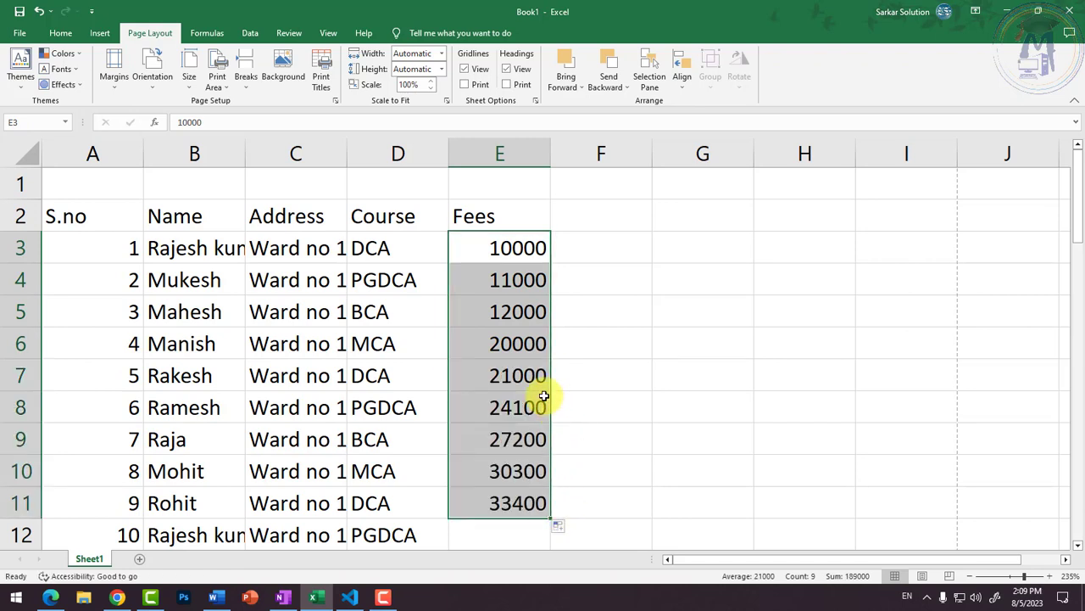
{"action": "left_click", "coordinate": [526, 365]}
{"action": "left_click", "coordinate": [513, 343]}
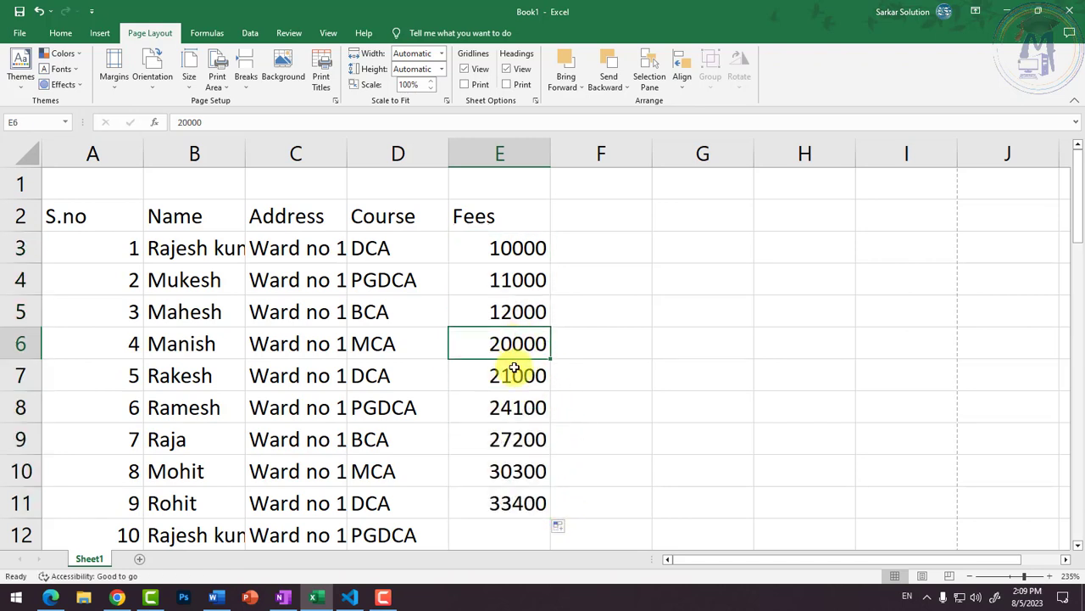
{"action": "left_click", "coordinate": [514, 376]}
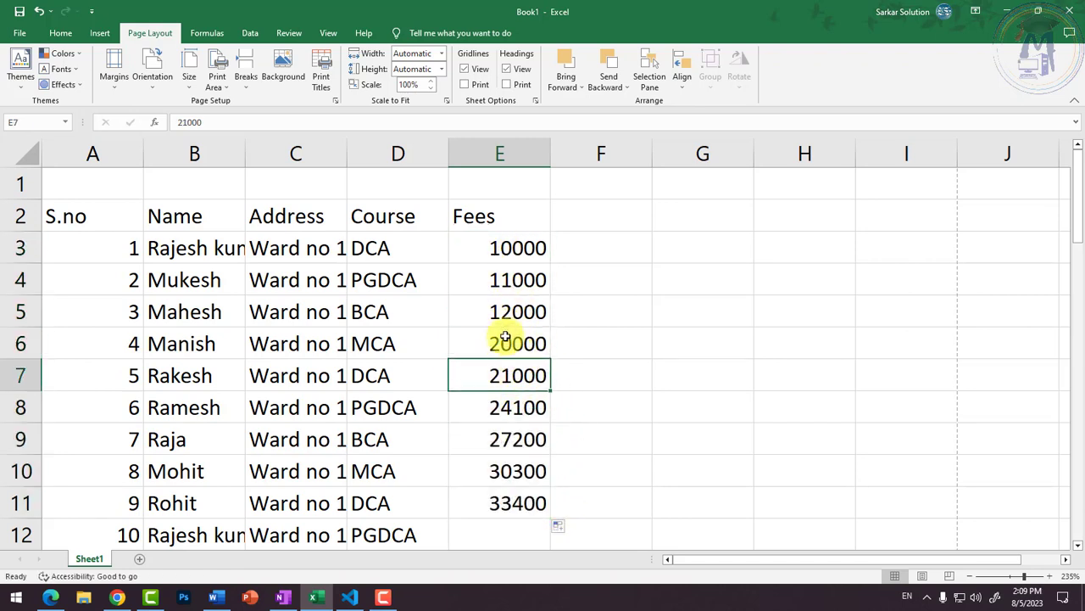
{"action": "left_click", "coordinate": [514, 500]}
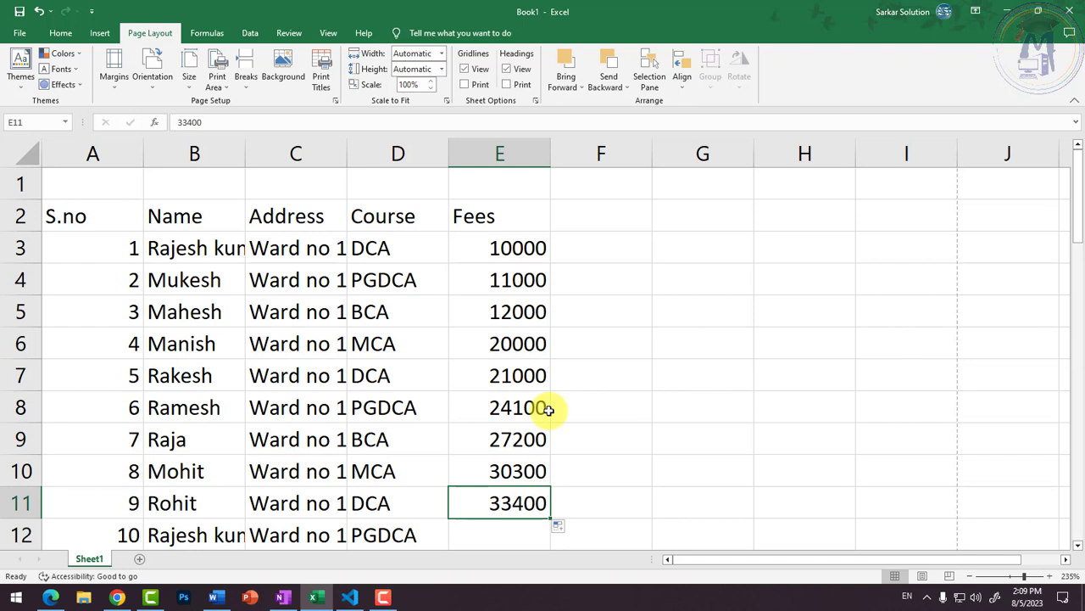
{"action": "key", "text": "ctrl+z"}
{"action": "left_click", "coordinate": [611, 371]}
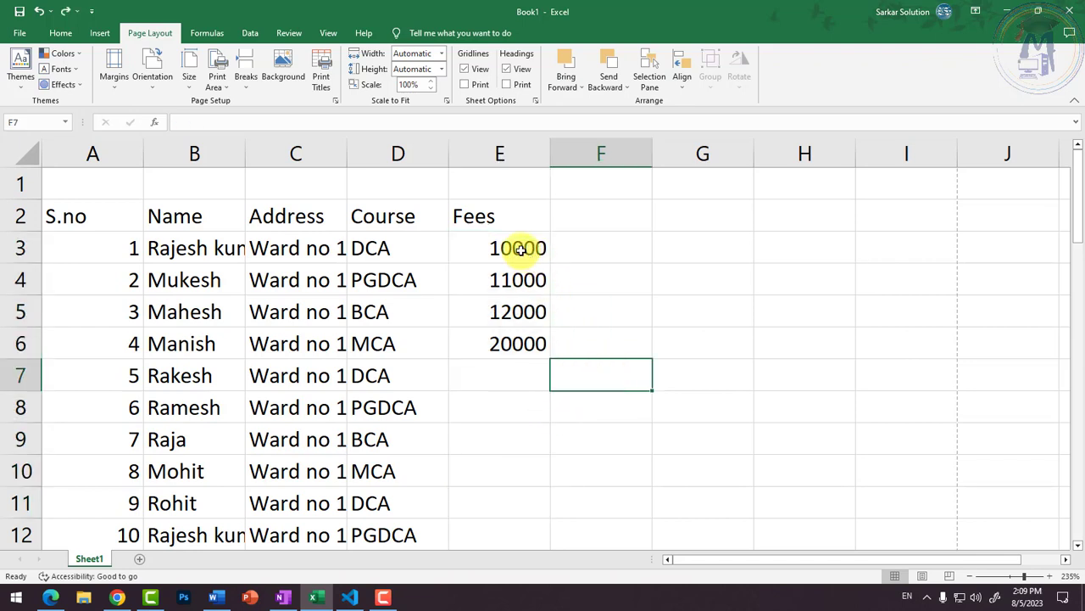
Copy the fees in E3:E6 and paste them at E7 and E11, undoing the repeat paste
{"action": "left_click_drag", "start_coordinate": [520, 249], "coordinate": [520, 332]}
{"action": "key", "text": "ctrl+c"}
{"action": "left_click", "coordinate": [509, 374]}
{"action": "key", "text": "ctrl+v"}
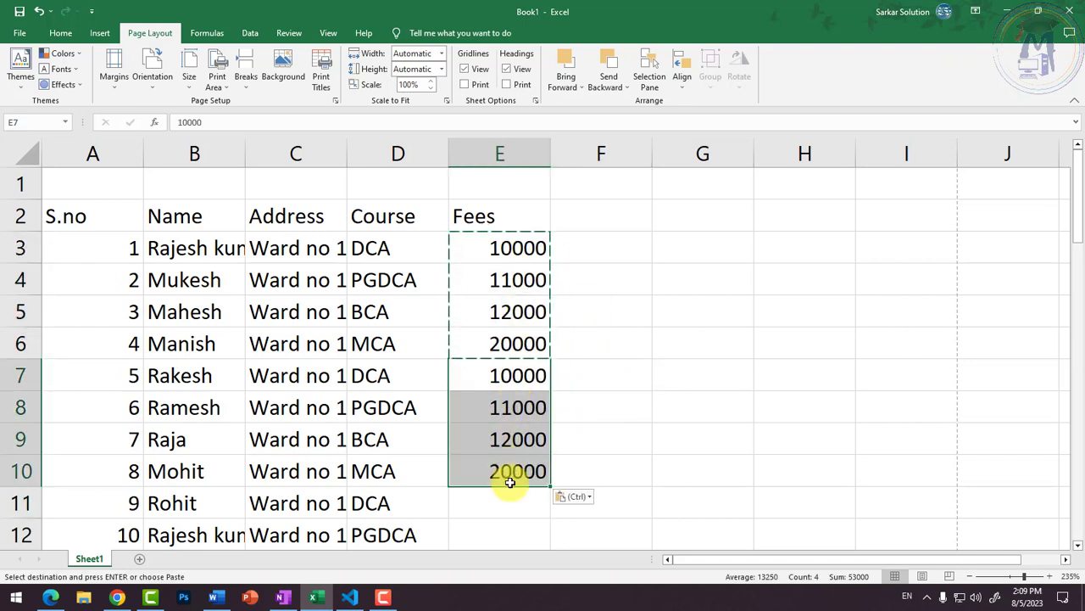
{"action": "left_click", "coordinate": [509, 500]}
{"action": "key", "text": "ctrl+v"}
{"action": "scroll", "coordinate": [517, 415], "scroll_direction": "down", "scroll_amount": 2}
{"action": "key", "text": "ctrl+z"}
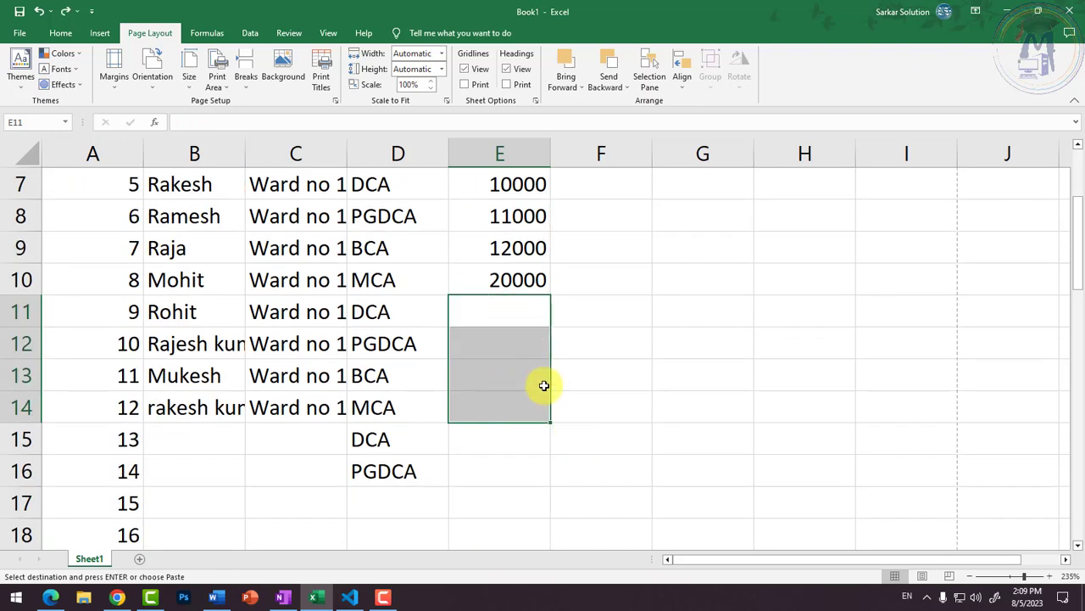
{"action": "scroll", "coordinate": [564, 377], "scroll_direction": "up", "scroll_amount": 2}
{"action": "left_click", "coordinate": [578, 373]}
Paste the four fees into E7, E11 and E15 using the Home ribbon's Paste
{"action": "left_click_drag", "start_coordinate": [524, 249], "coordinate": [518, 342]}
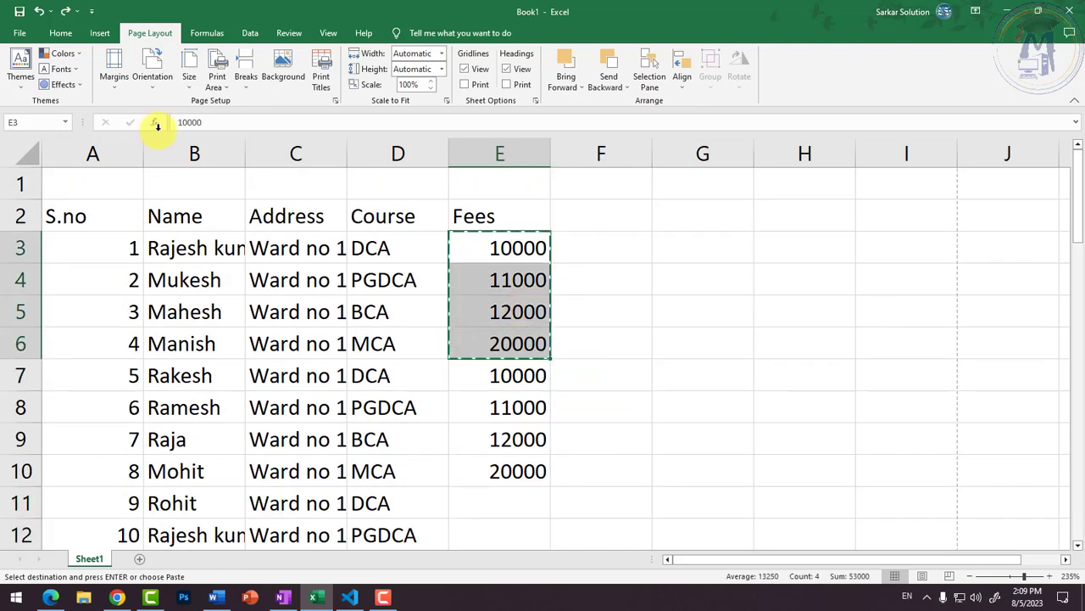
{"action": "left_click", "coordinate": [60, 34]}
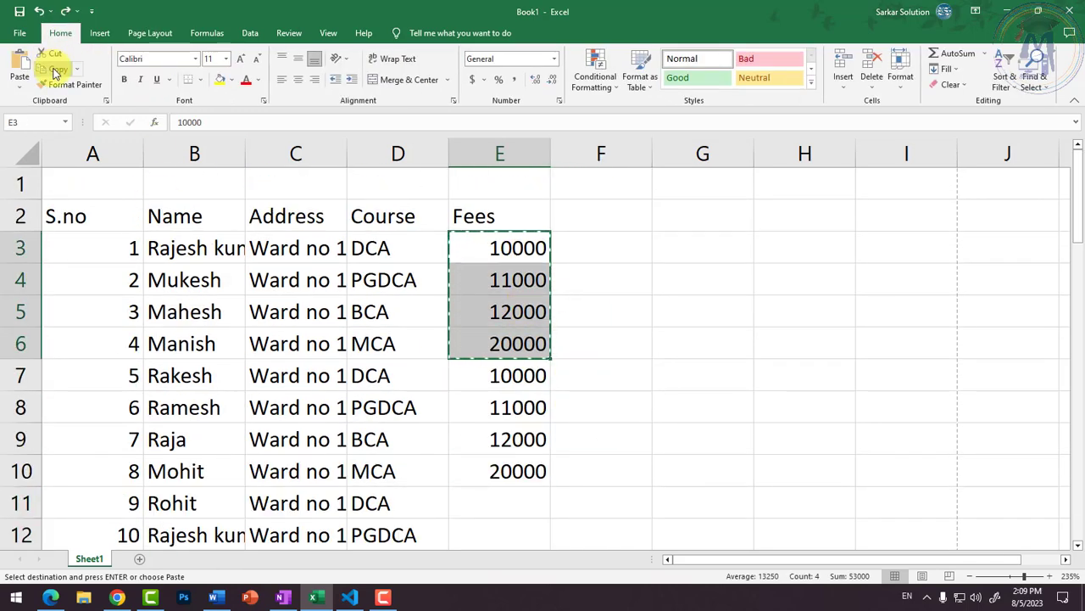
{"action": "left_click", "coordinate": [511, 382]}
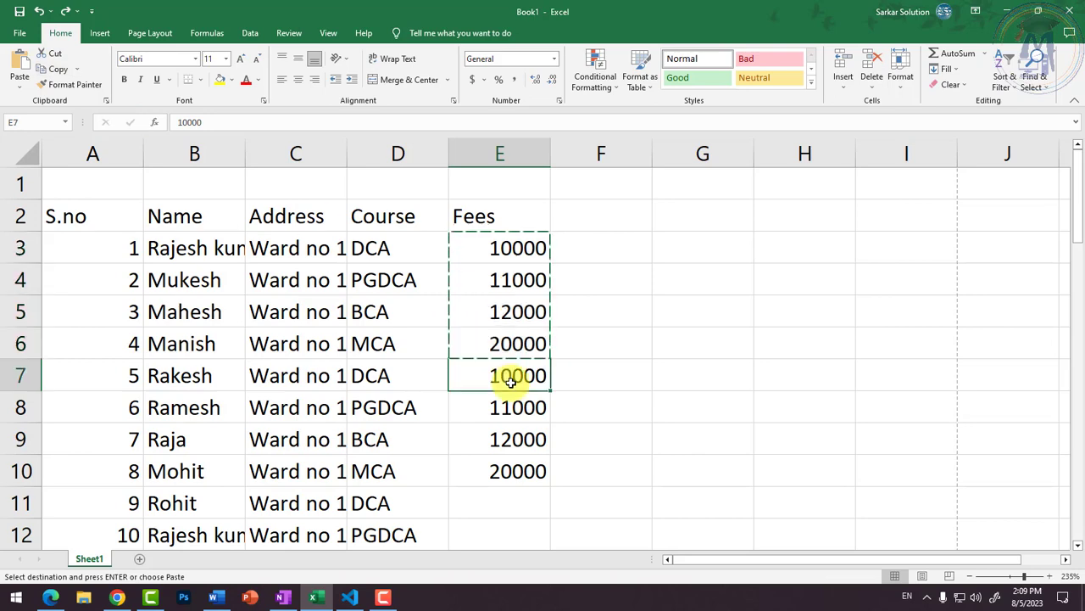
{"action": "left_click", "coordinate": [23, 72]}
{"action": "scroll", "coordinate": [526, 481], "scroll_direction": "down", "scroll_amount": 1}
{"action": "left_click", "coordinate": [511, 412]}
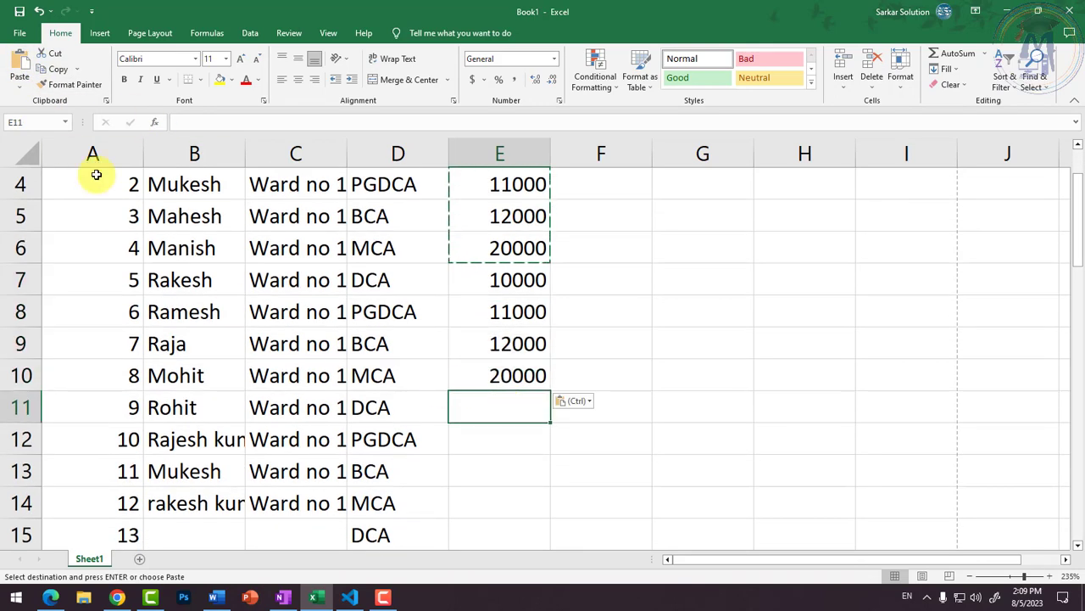
{"action": "left_click", "coordinate": [20, 71]}
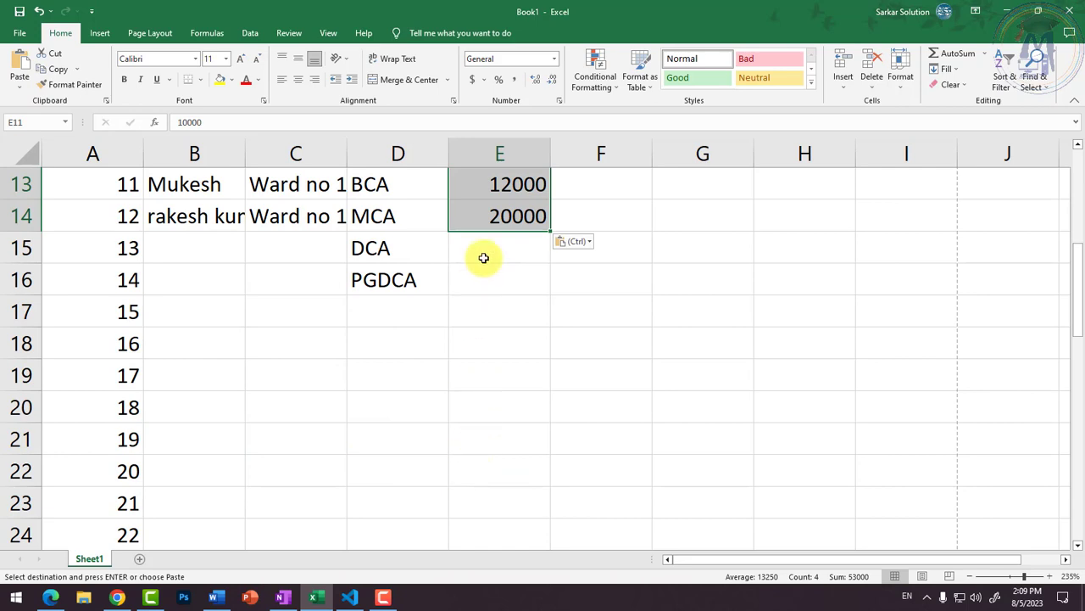
{"action": "left_click", "coordinate": [487, 251]}
{"action": "left_click", "coordinate": [18, 68]}
{"action": "scroll", "coordinate": [374, 334], "scroll_direction": "up", "scroll_amount": 4}
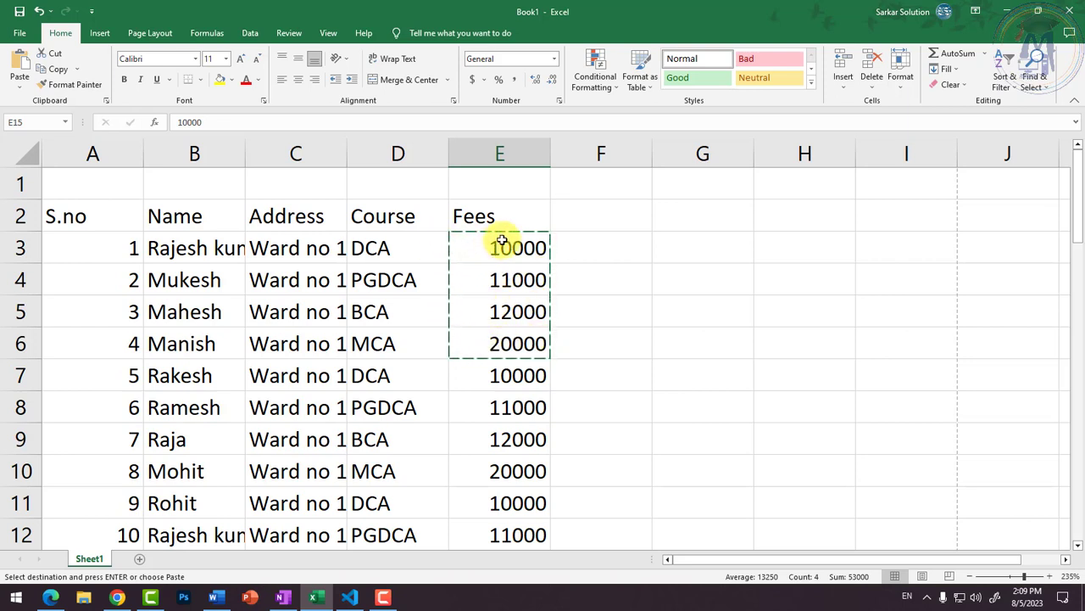
End copy mode and copy the four fees in E3:E6 again
{"action": "double_click", "coordinate": [683, 248]}
{"action": "key", "text": "Return"}
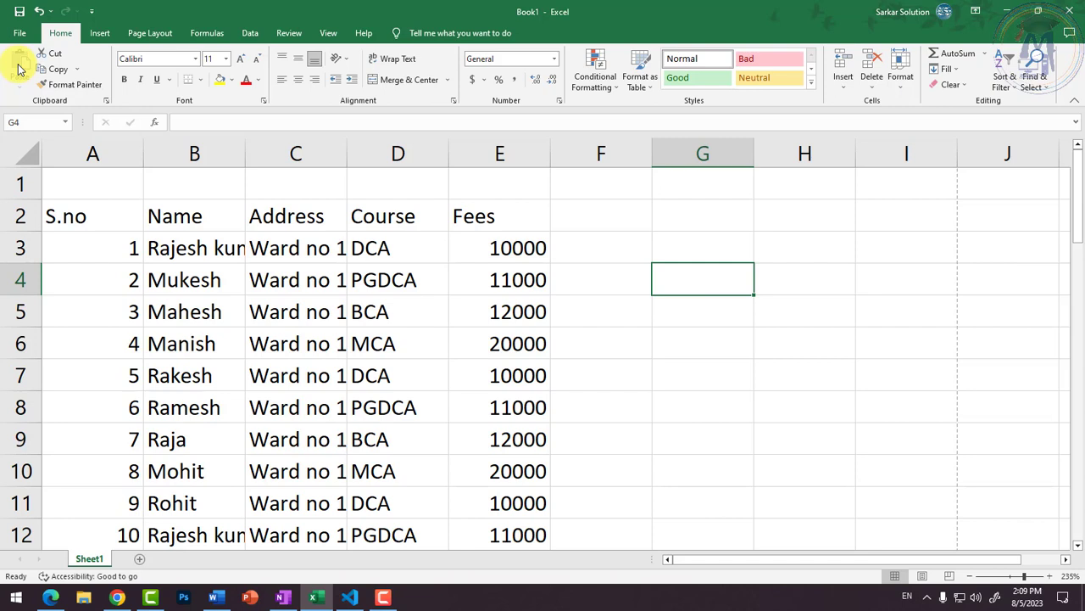
{"action": "left_click", "coordinate": [709, 297]}
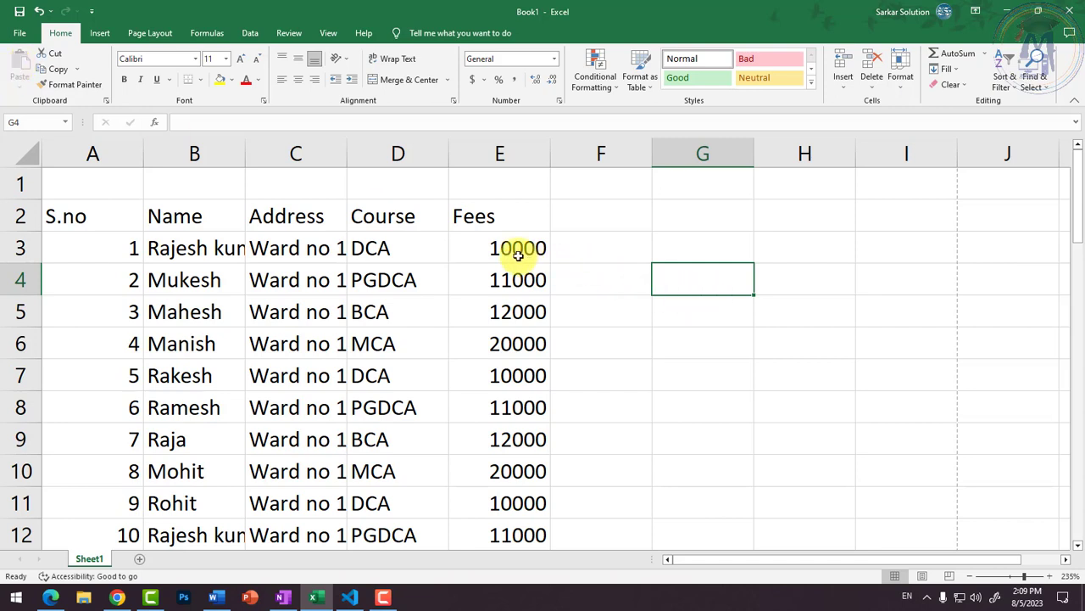
{"action": "left_click_drag", "start_coordinate": [518, 252], "coordinate": [498, 335]}
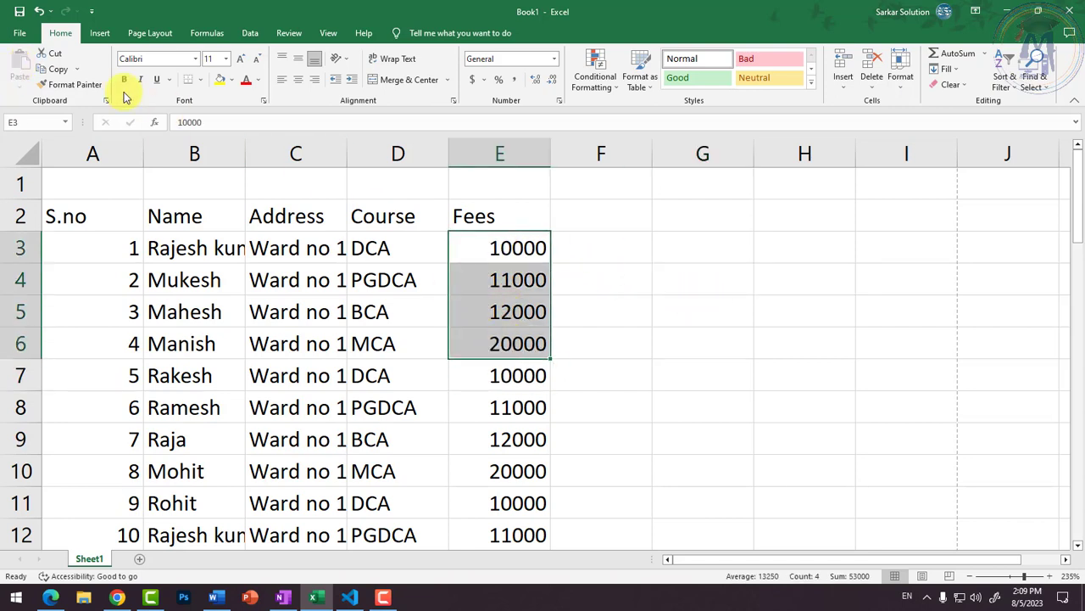
{"action": "left_click", "coordinate": [52, 68]}
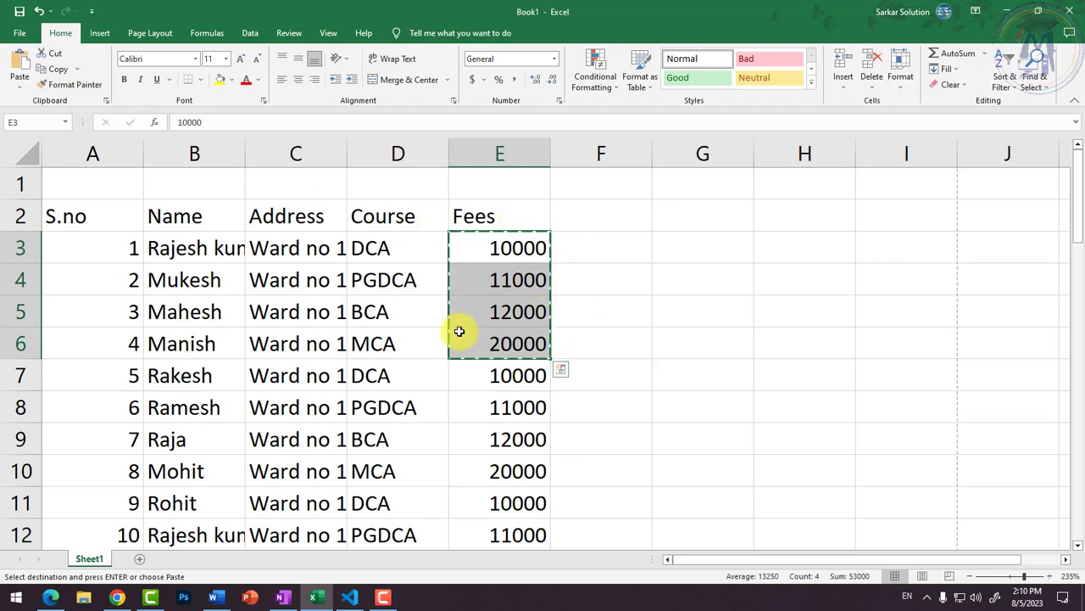
{"action": "double_click", "coordinate": [499, 247]}
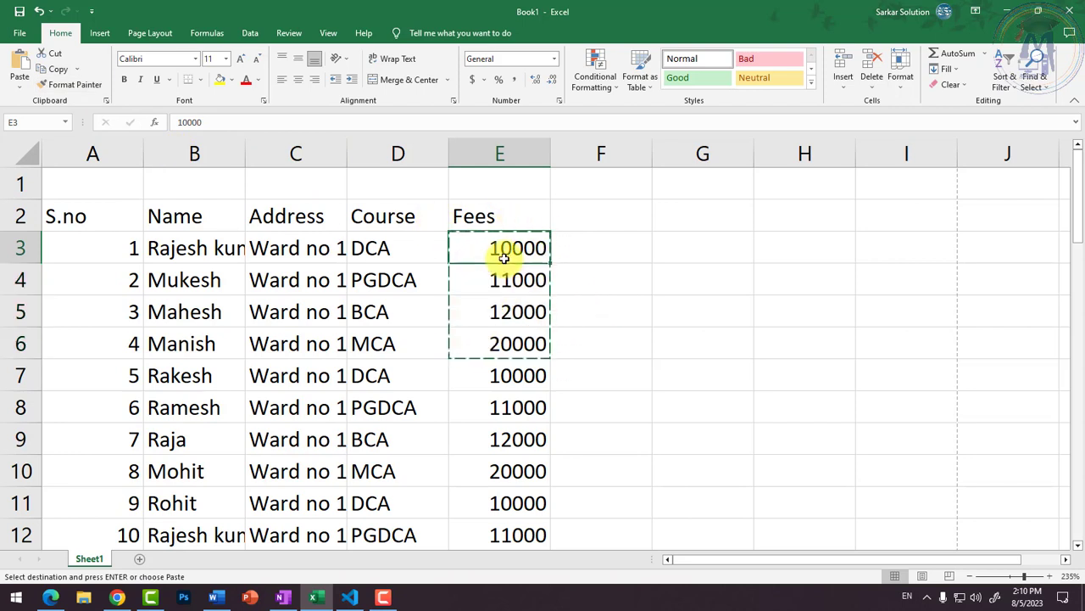
{"action": "left_click", "coordinate": [597, 323]}
Select the leftover rows from row 15 downward and check the last fee in E14
{"action": "scroll", "coordinate": [373, 339], "scroll_direction": "down", "scroll_amount": 3}
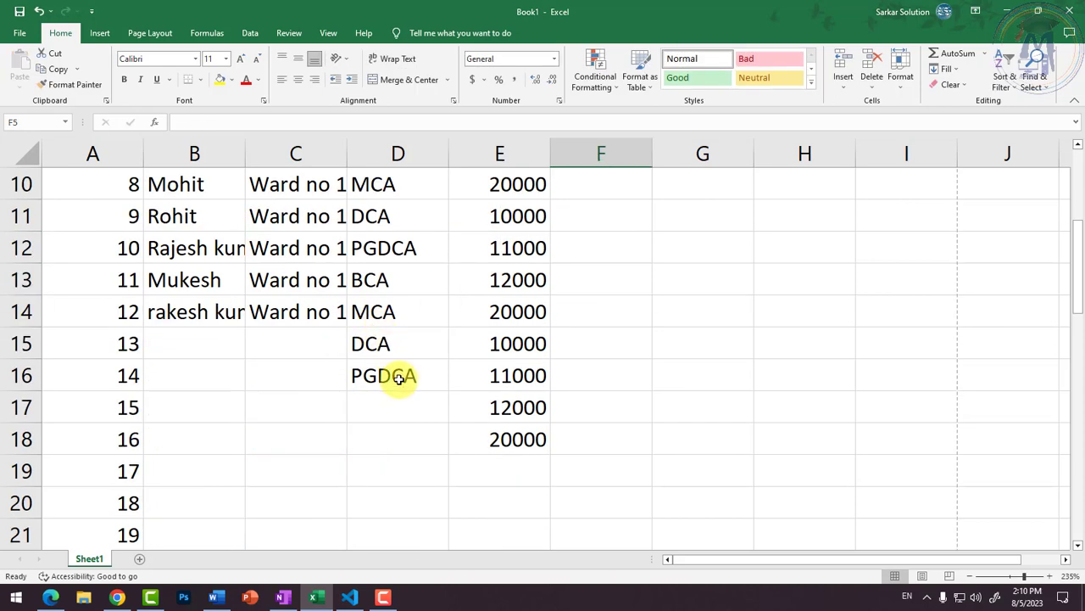
{"action": "left_click_drag", "start_coordinate": [110, 342], "coordinate": [569, 589]}
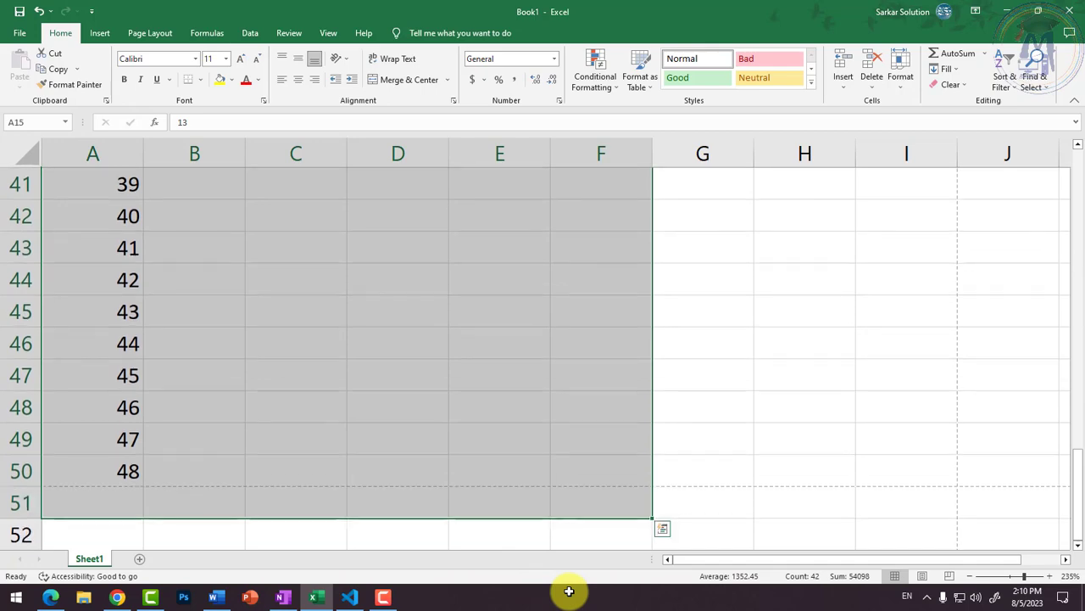
{"action": "scroll", "coordinate": [439, 440], "scroll_direction": "up", "scroll_amount": 13}
{"action": "scroll", "coordinate": [539, 407], "scroll_direction": "down", "scroll_amount": 2}
{"action": "left_click", "coordinate": [508, 407]}
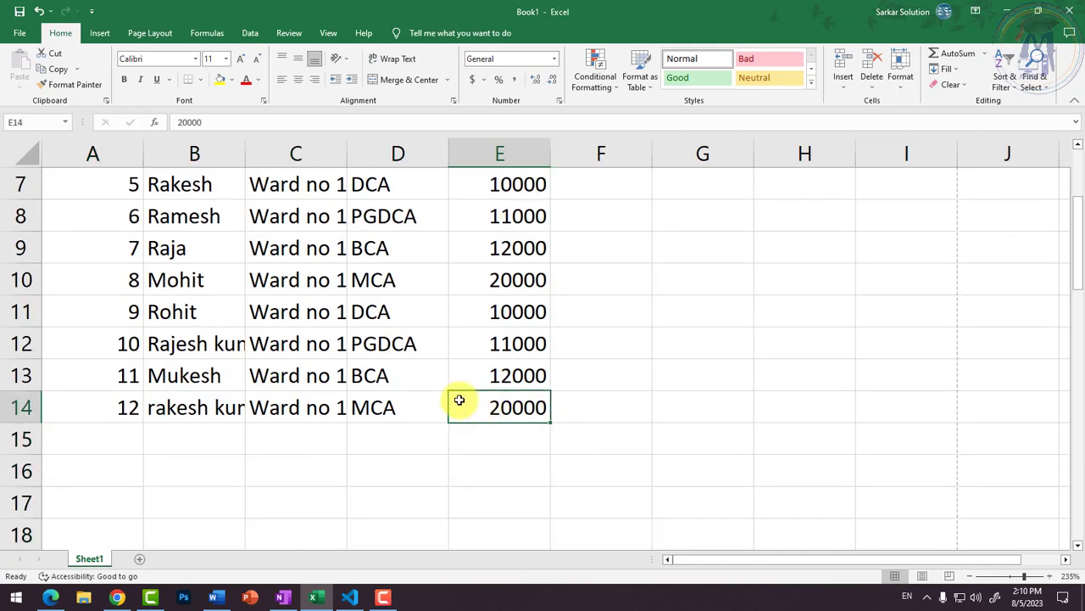
{"action": "scroll", "coordinate": [509, 373], "scroll_direction": "up", "scroll_amount": 2}
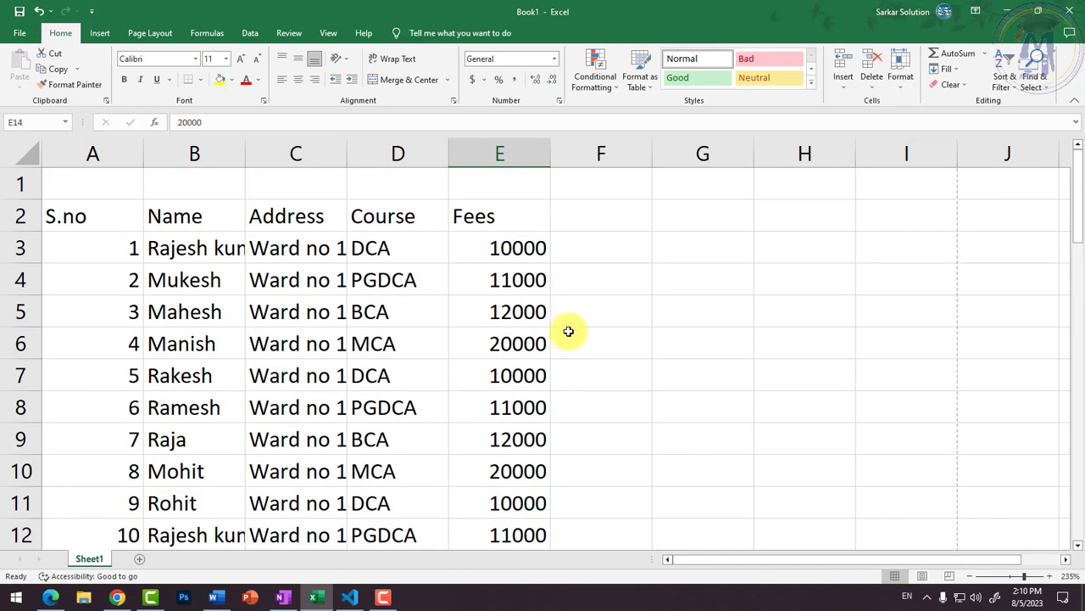
{"action": "left_click", "coordinate": [897, 219]}
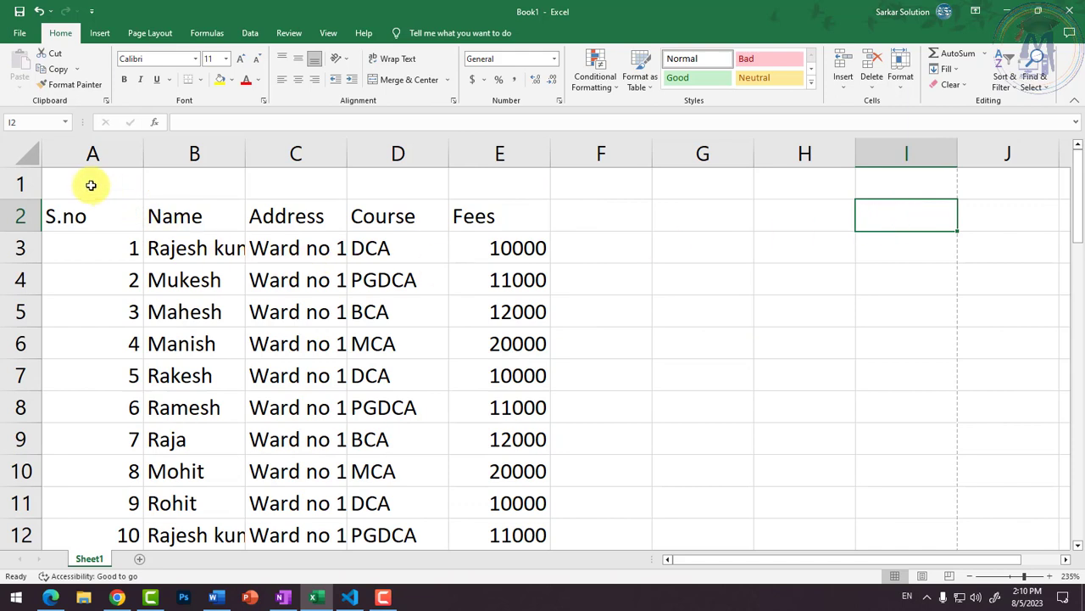
Merge and centre A1:E1 and enter the title 'Student Information'
{"action": "left_click_drag", "start_coordinate": [90, 184], "coordinate": [490, 190]}
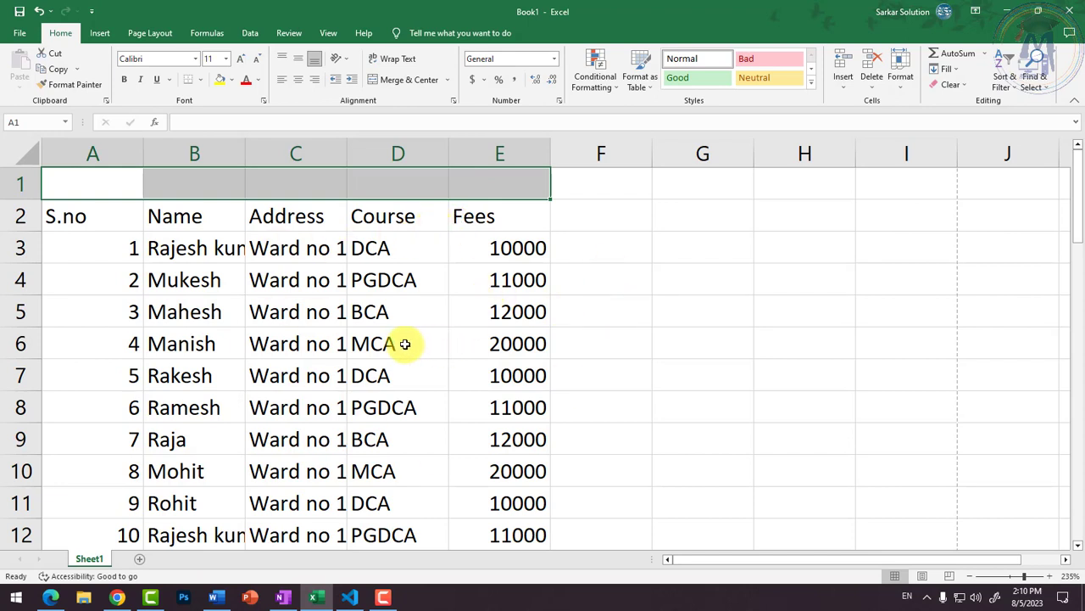
{"action": "left_click", "coordinate": [403, 83]}
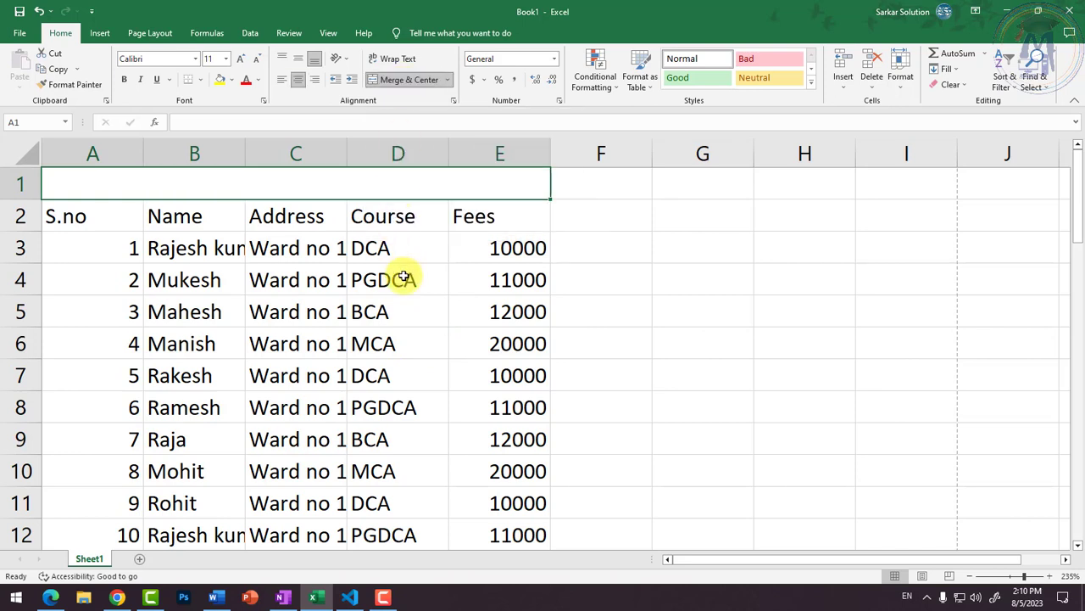
{"action": "type", "text": "SZtu"}
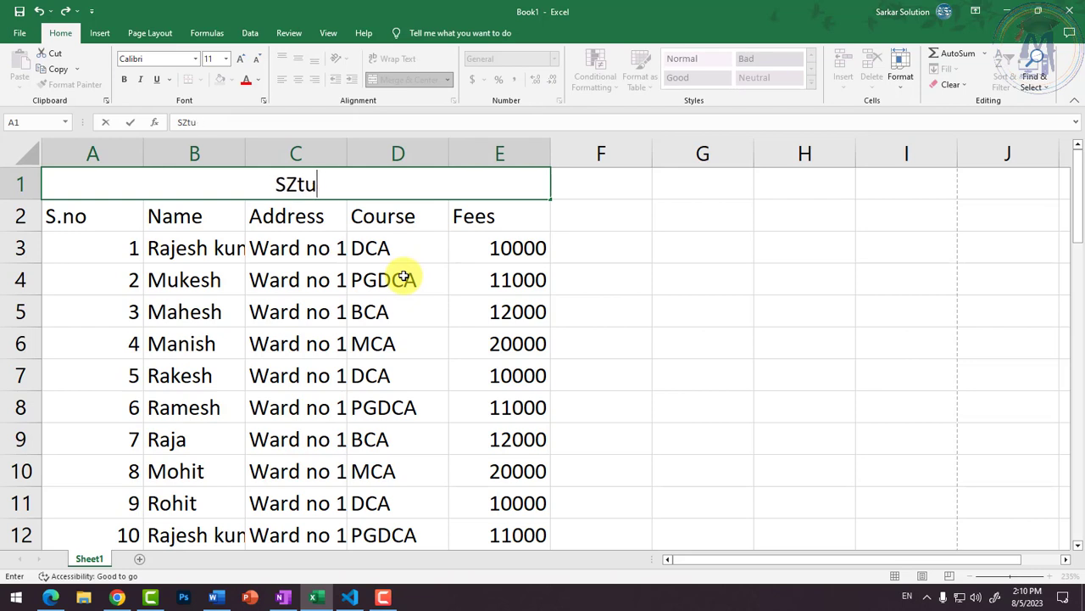
{"action": "type", "text": "dent Information"}
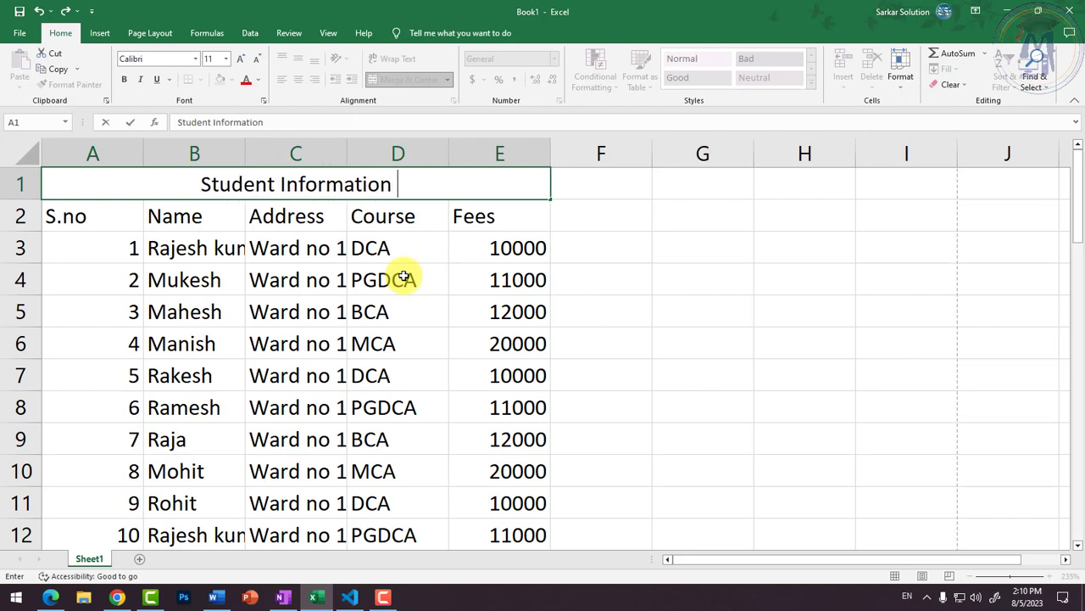
{"action": "key", "text": "Return"}
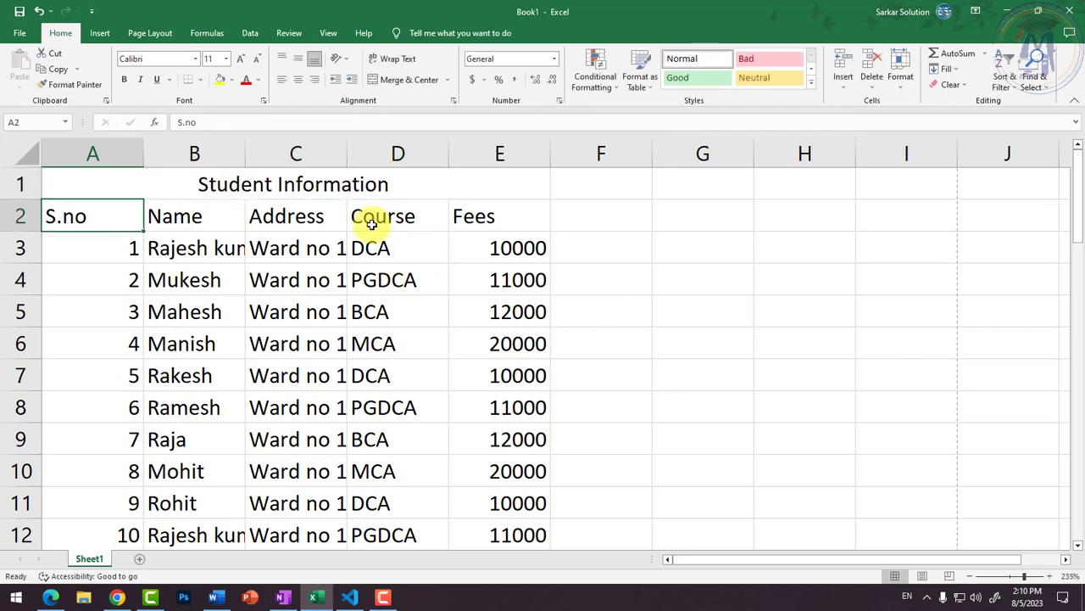
Make the merged Student Information title bold, size 18 and dark red
{"action": "left_click", "coordinate": [351, 184]}
{"action": "left_click", "coordinate": [127, 80]}
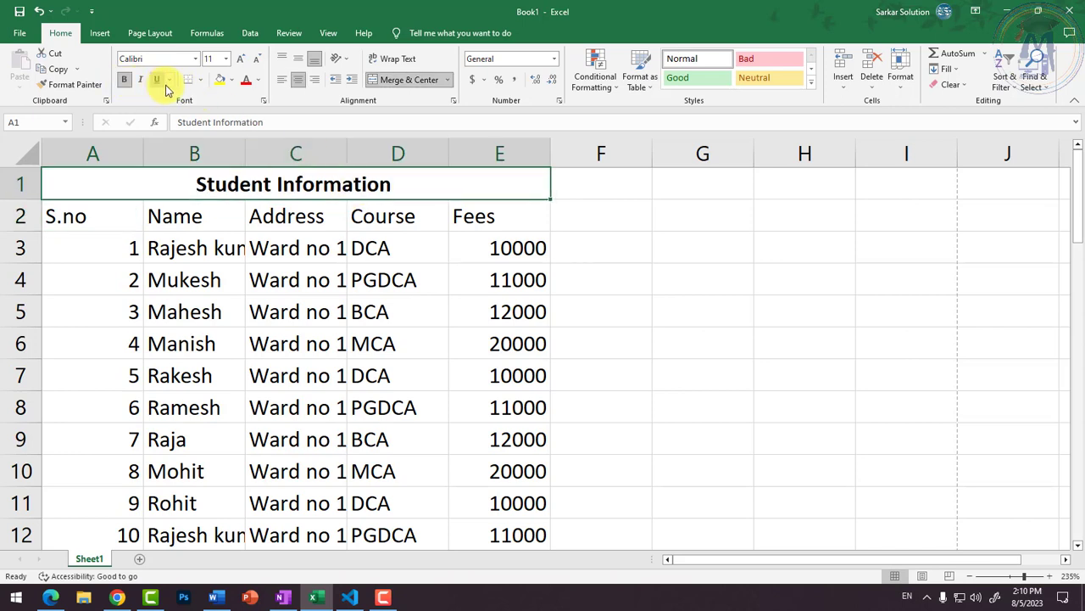
{"action": "left_click", "coordinate": [240, 59]}
{"action": "left_click", "coordinate": [240, 60]}
{"action": "left_click", "coordinate": [240, 59]}
{"action": "left_click", "coordinate": [240, 60]}
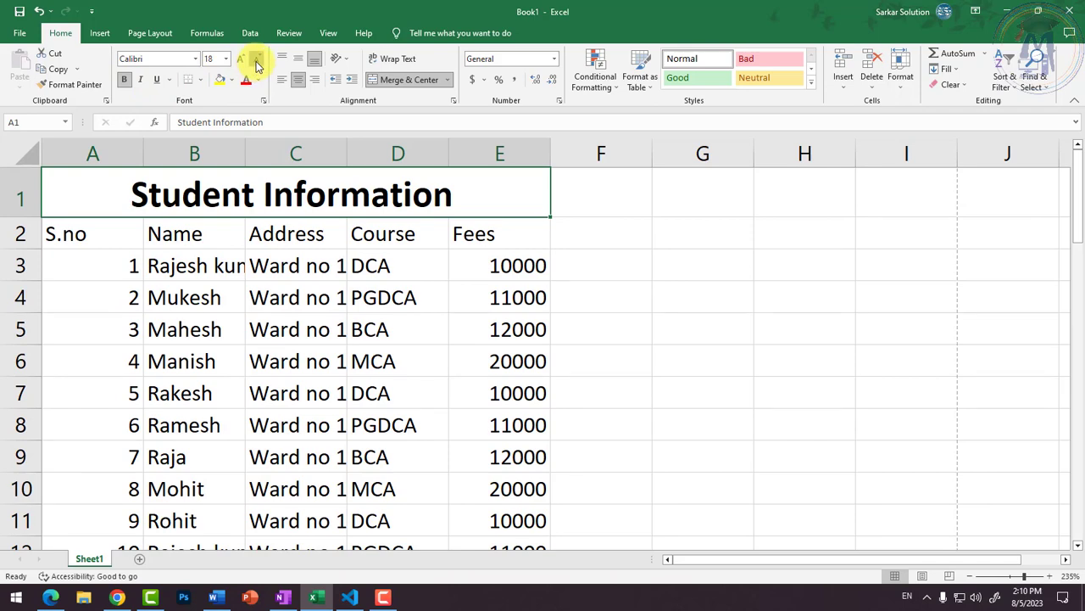
{"action": "left_click", "coordinate": [256, 63]}
{"action": "left_click", "coordinate": [256, 63]}
{"action": "left_click", "coordinate": [256, 63]}
{"action": "left_click", "coordinate": [257, 62]}
{"action": "left_click", "coordinate": [236, 64]}
{"action": "left_click", "coordinate": [236, 65]}
{"action": "left_click", "coordinate": [235, 64]}
{"action": "double_click", "coordinate": [236, 65]}
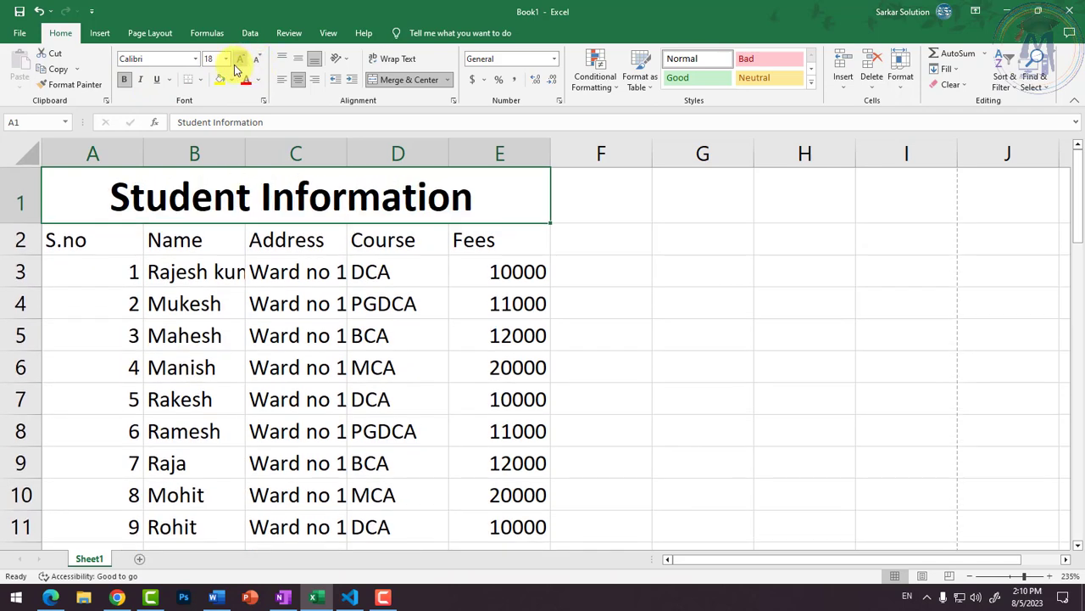
{"action": "left_click", "coordinate": [255, 61]}
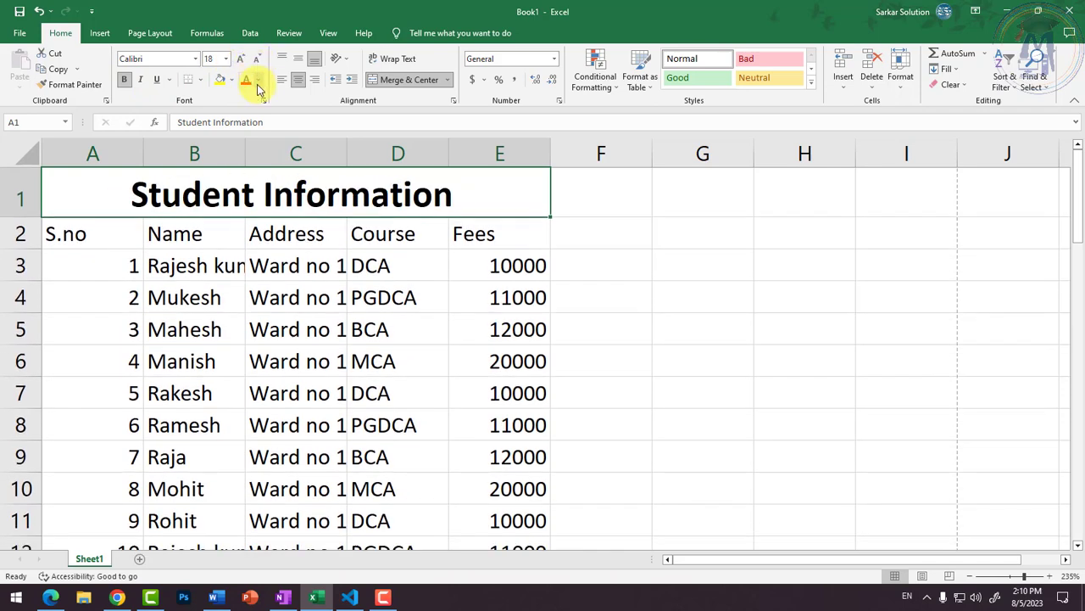
{"action": "left_click", "coordinate": [258, 82]}
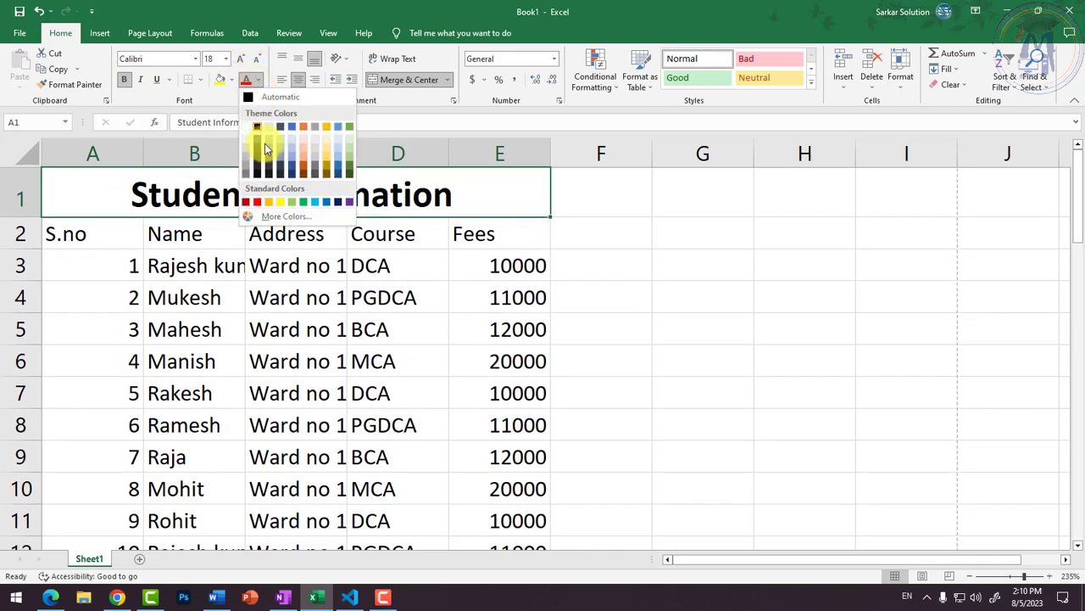
{"action": "left_click", "coordinate": [248, 203]}
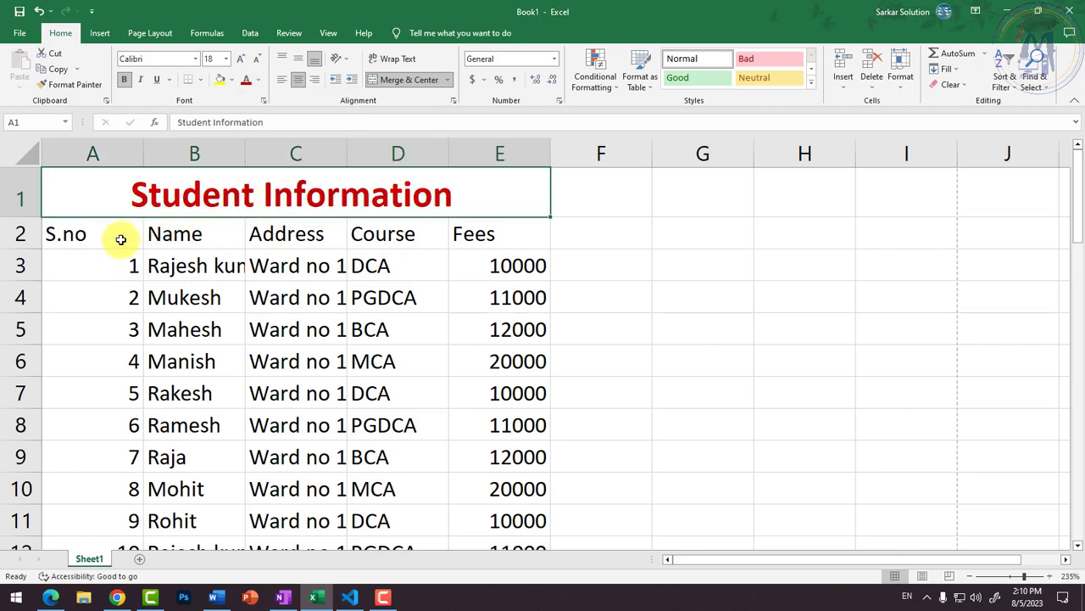
Raise the text in table columns A–E to size 14
{"action": "left_click_drag", "start_coordinate": [119, 235], "coordinate": [479, 235]}
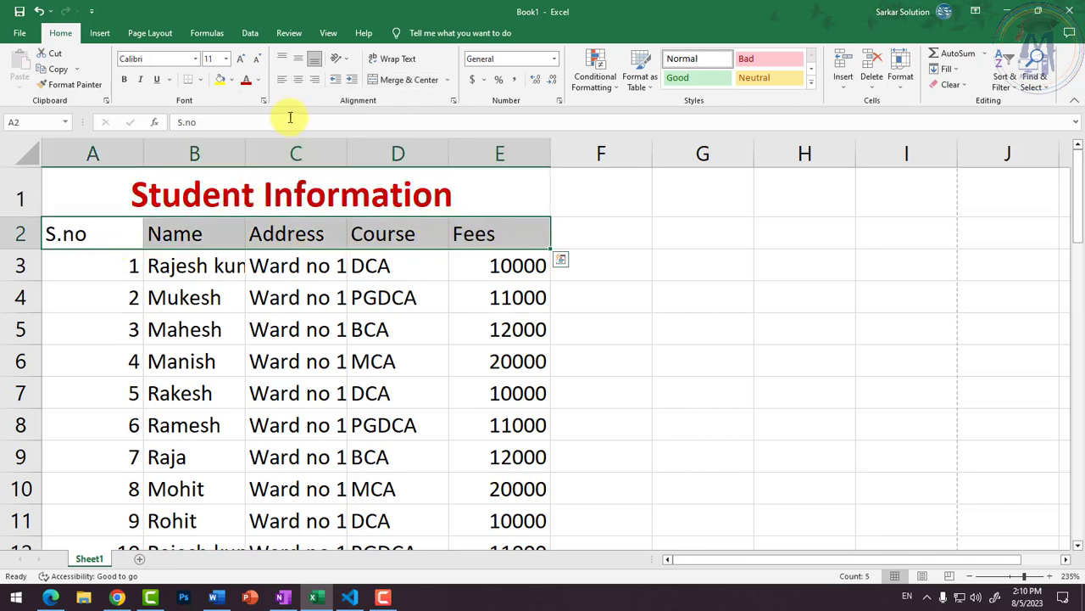
{"action": "left_click", "coordinate": [326, 265]}
{"action": "left_click_drag", "start_coordinate": [89, 159], "coordinate": [517, 191]}
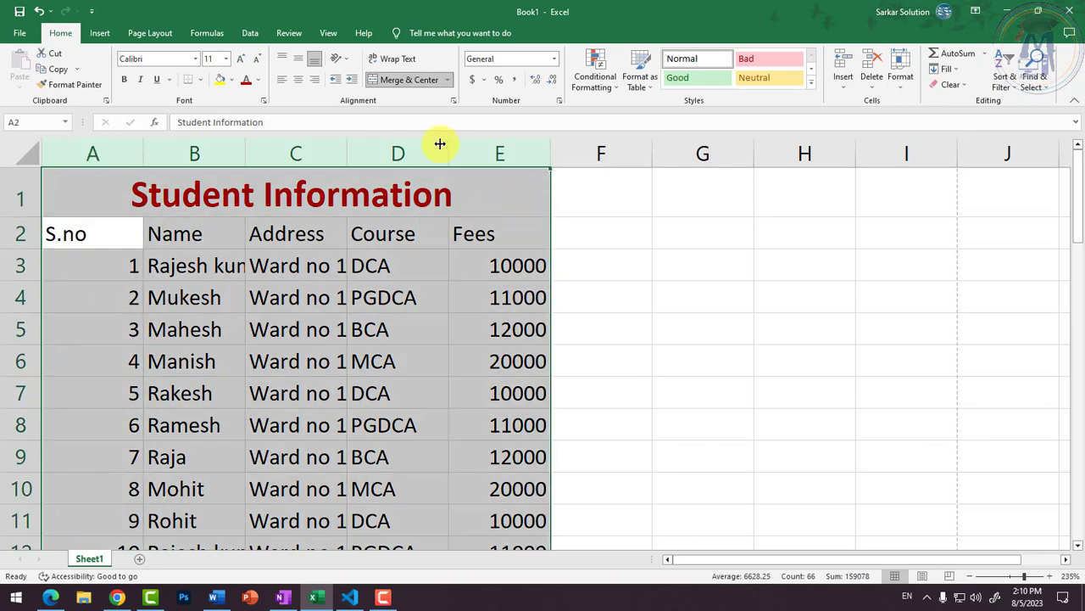
{"action": "left_click", "coordinate": [243, 60]}
{"action": "left_click", "coordinate": [243, 61]}
{"action": "left_click", "coordinate": [439, 290]}
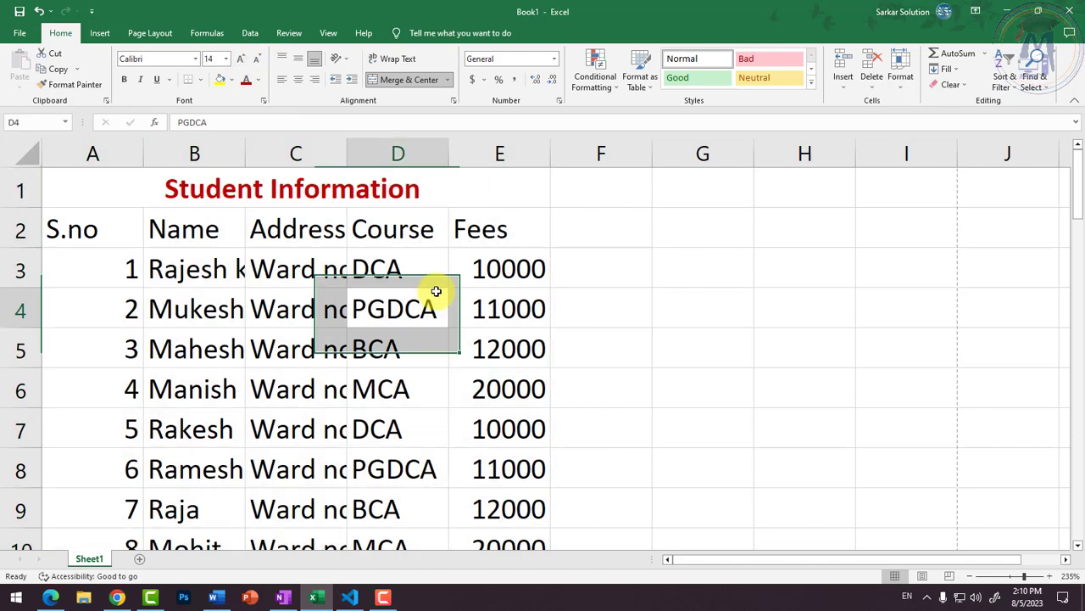
Enlarge the Student Information title two more sizes to 20
{"action": "left_click", "coordinate": [280, 174]}
{"action": "left_click", "coordinate": [242, 60]}
{"action": "left_click", "coordinate": [243, 60]}
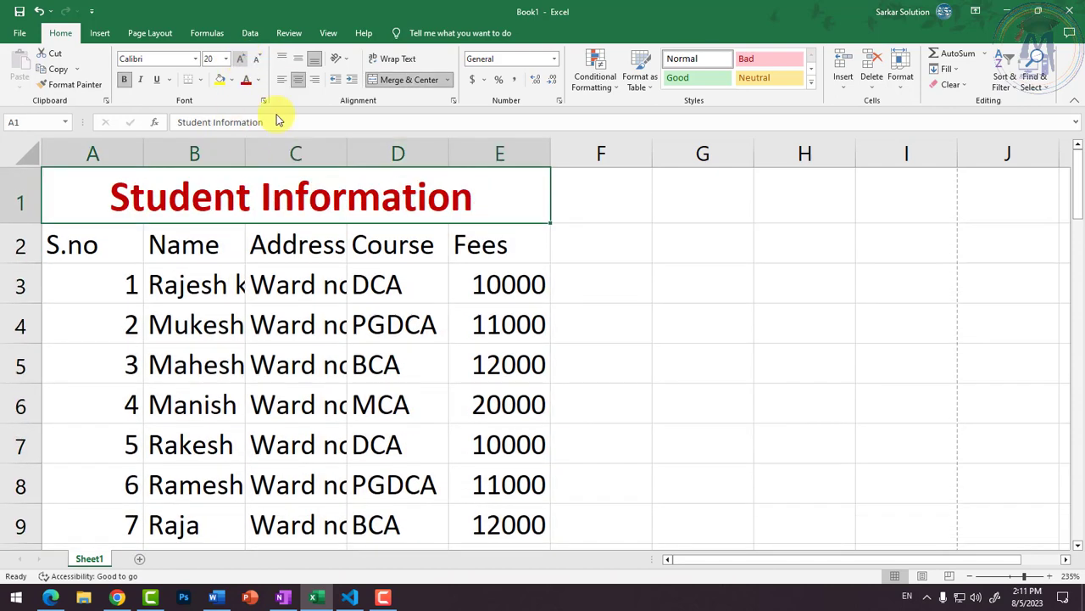
{"action": "left_click", "coordinate": [235, 246]}
{"action": "left_click", "coordinate": [123, 241]}
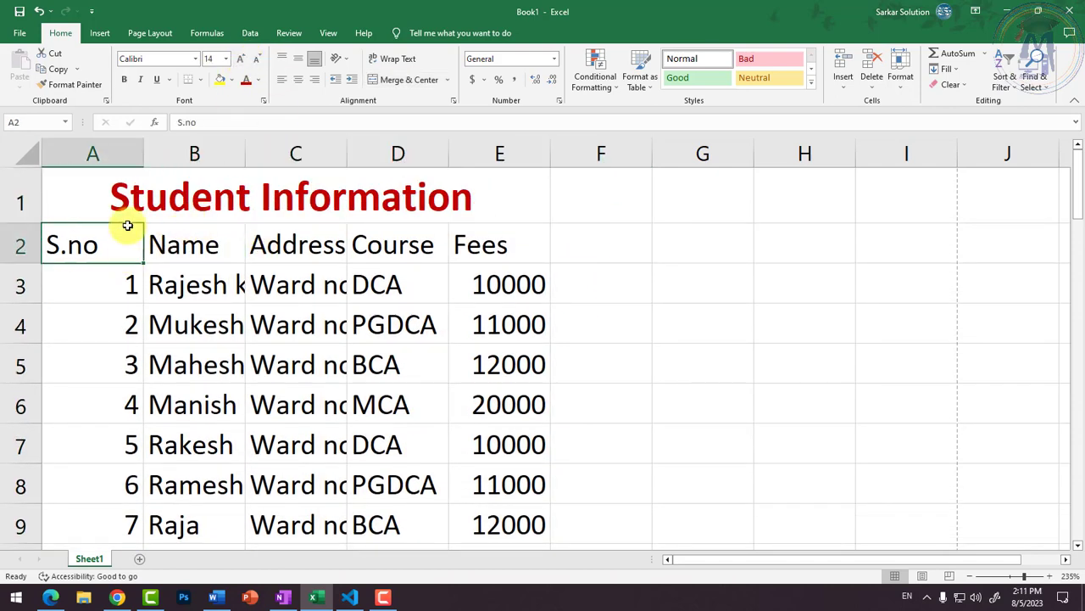
Narrow column A to fit S.no and widen the Name, Address, Course and Fees columns
{"action": "left_click_drag", "start_coordinate": [142, 154], "coordinate": [104, 161]}
{"action": "left_click", "coordinate": [175, 242]}
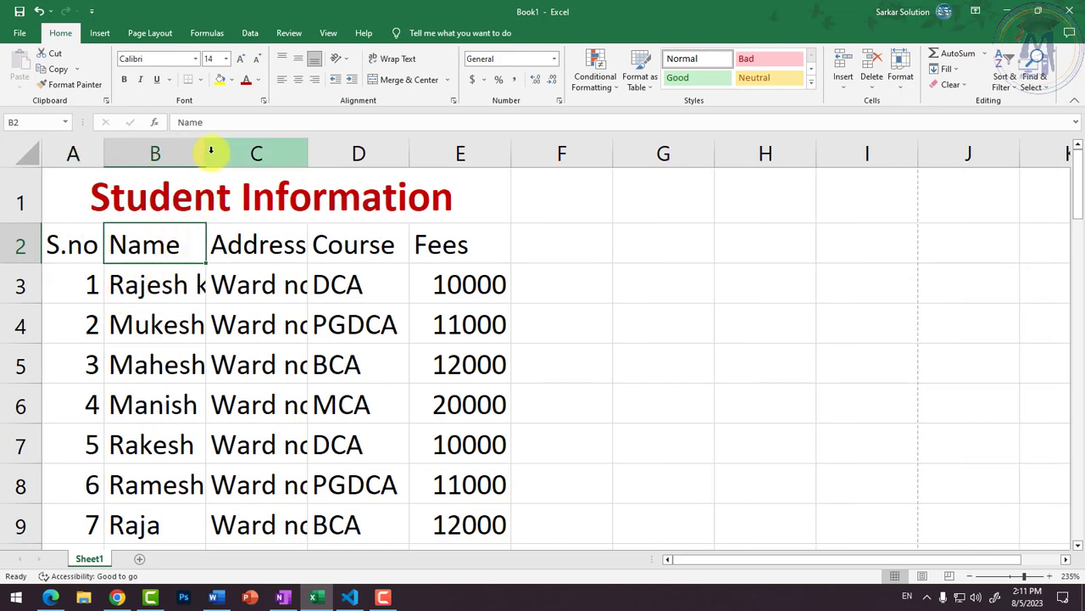
{"action": "left_click_drag", "start_coordinate": [208, 154], "coordinate": [255, 158]}
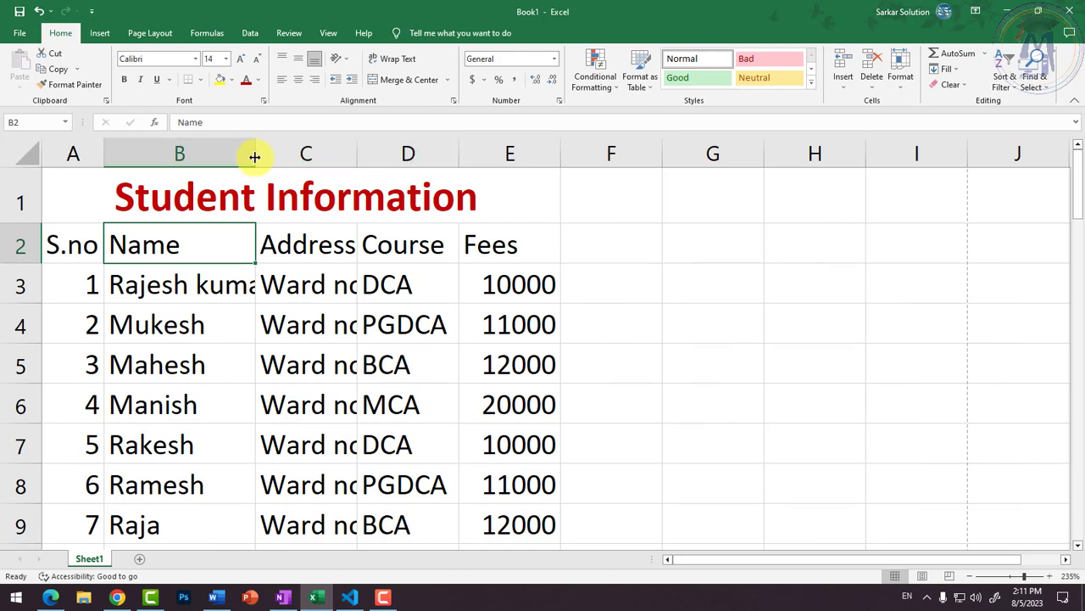
{"action": "left_click_drag", "start_coordinate": [257, 154], "coordinate": [301, 154]}
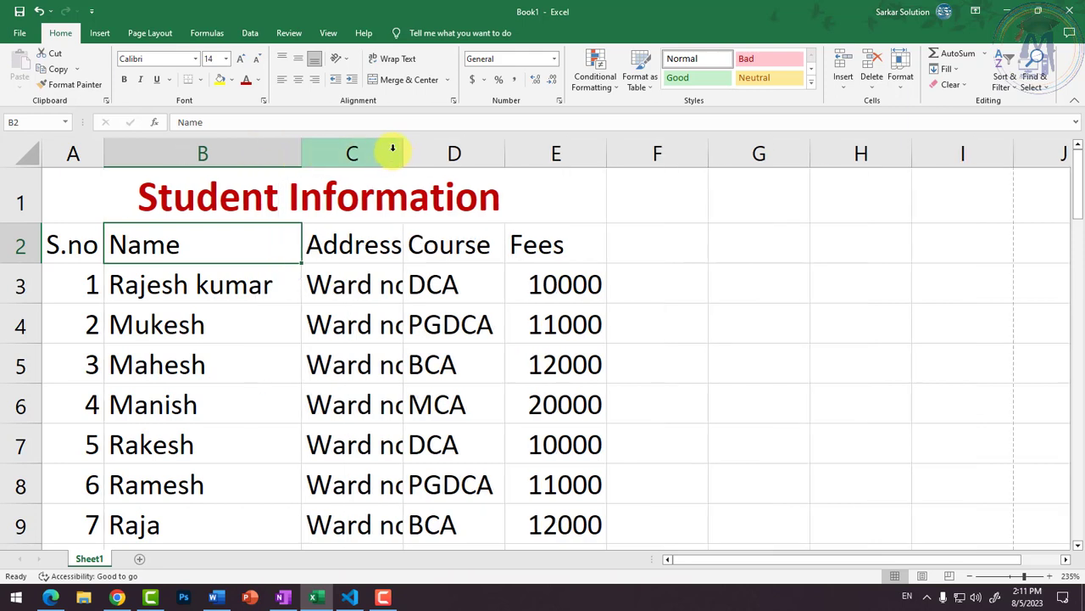
{"action": "left_click_drag", "start_coordinate": [402, 152], "coordinate": [540, 175]}
{"action": "left_click", "coordinate": [633, 152]}
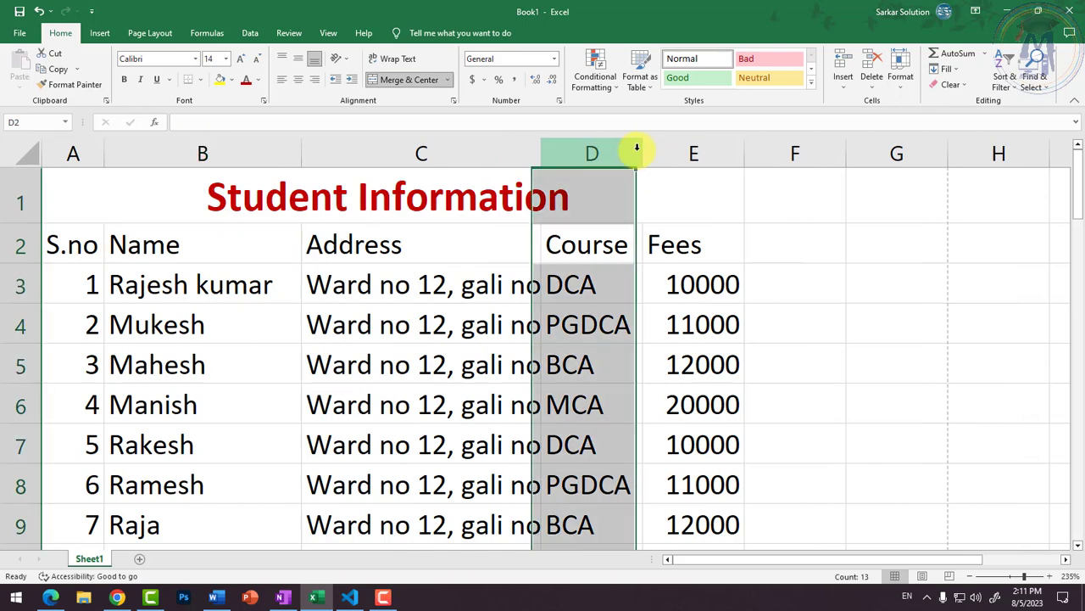
{"action": "left_click_drag", "start_coordinate": [637, 153], "coordinate": [688, 153]}
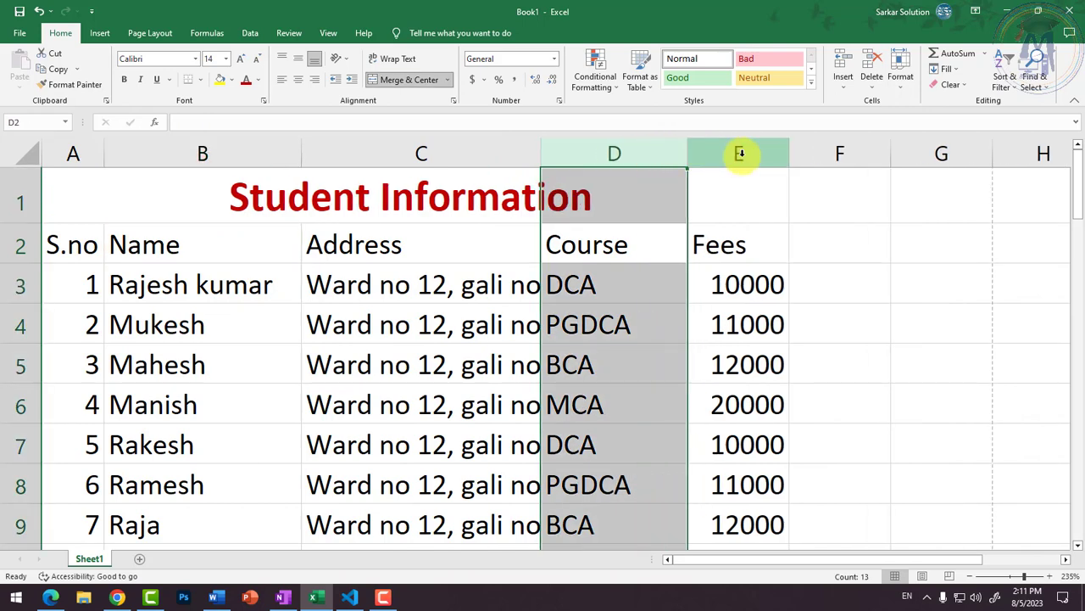
{"action": "left_click_drag", "start_coordinate": [789, 153], "coordinate": [826, 147]}
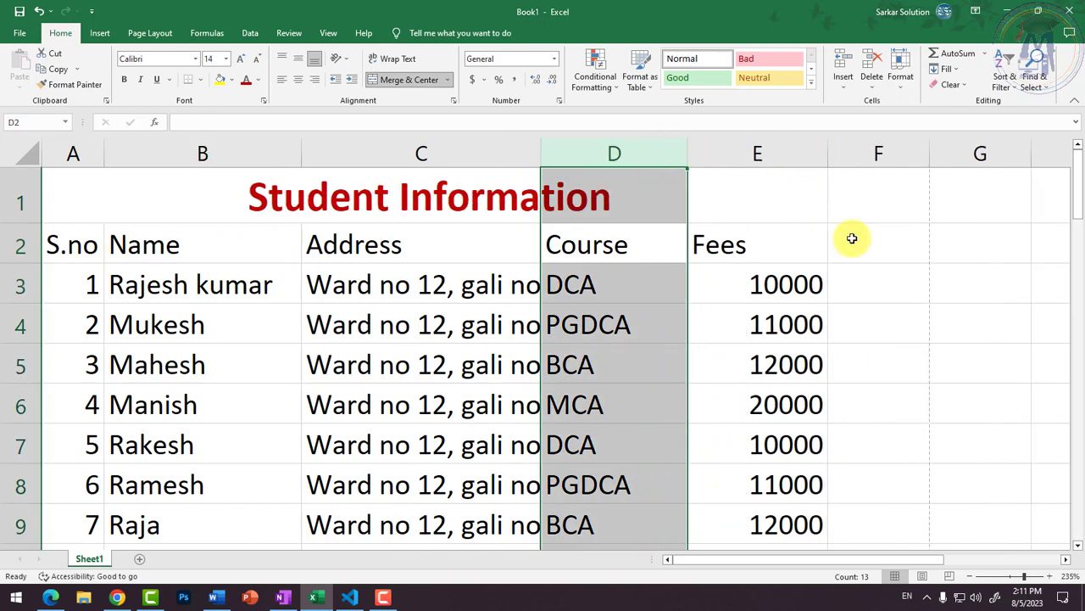
{"action": "left_click", "coordinate": [853, 238]}
{"action": "left_click", "coordinate": [873, 286]}
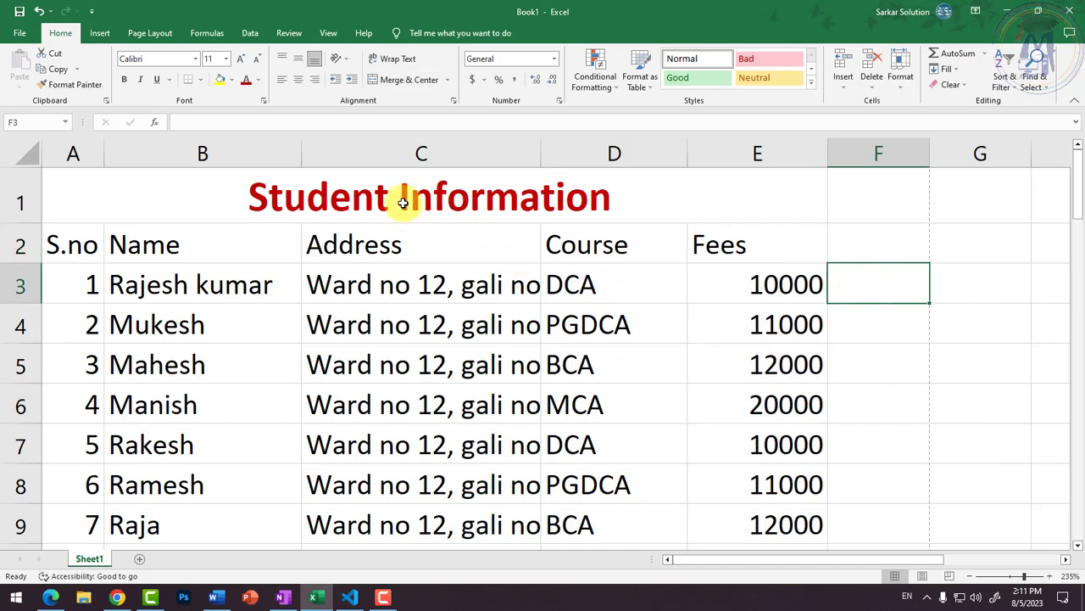
Widen the Name and Address columns a bit further so entries fit
{"action": "left_click_drag", "start_coordinate": [302, 151], "coordinate": [322, 154]}
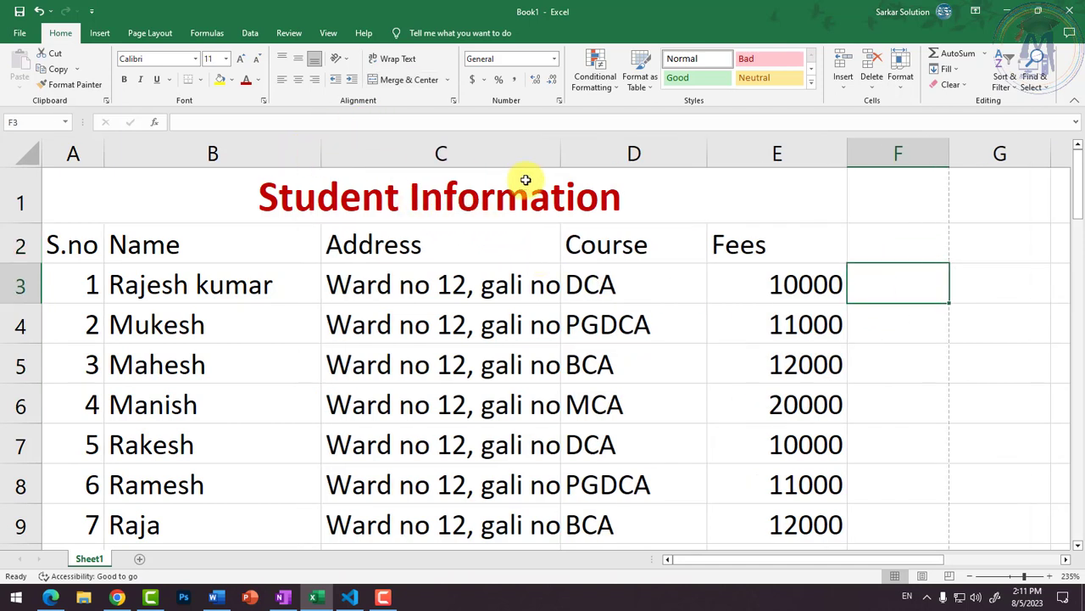
{"action": "left_click_drag", "start_coordinate": [557, 156], "coordinate": [643, 165]}
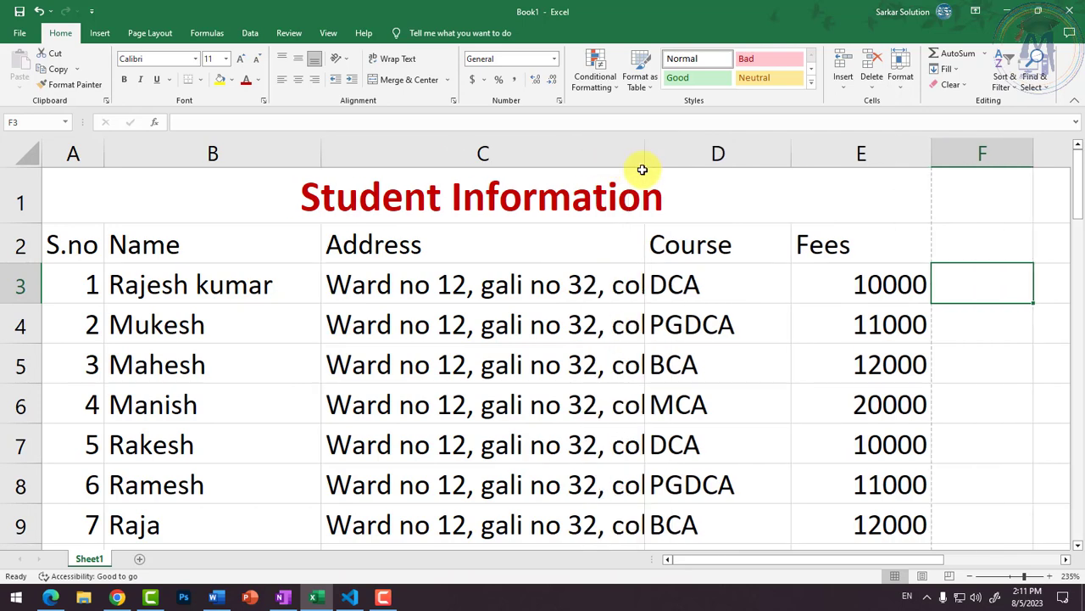
{"action": "left_click", "coordinate": [588, 322]}
{"action": "left_click", "coordinate": [566, 281]}
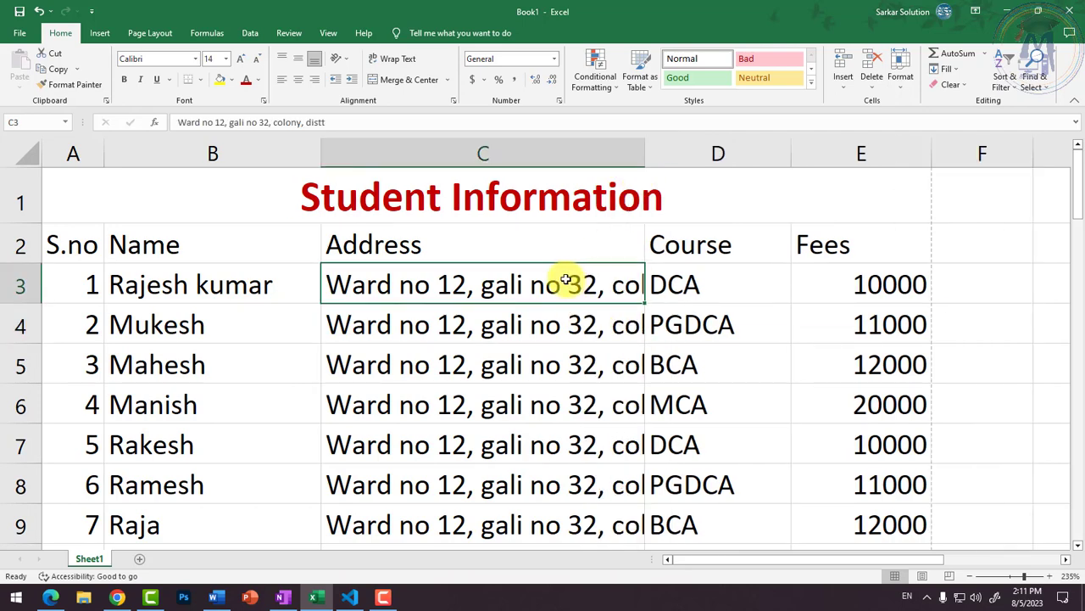
{"action": "left_click", "coordinate": [525, 251]}
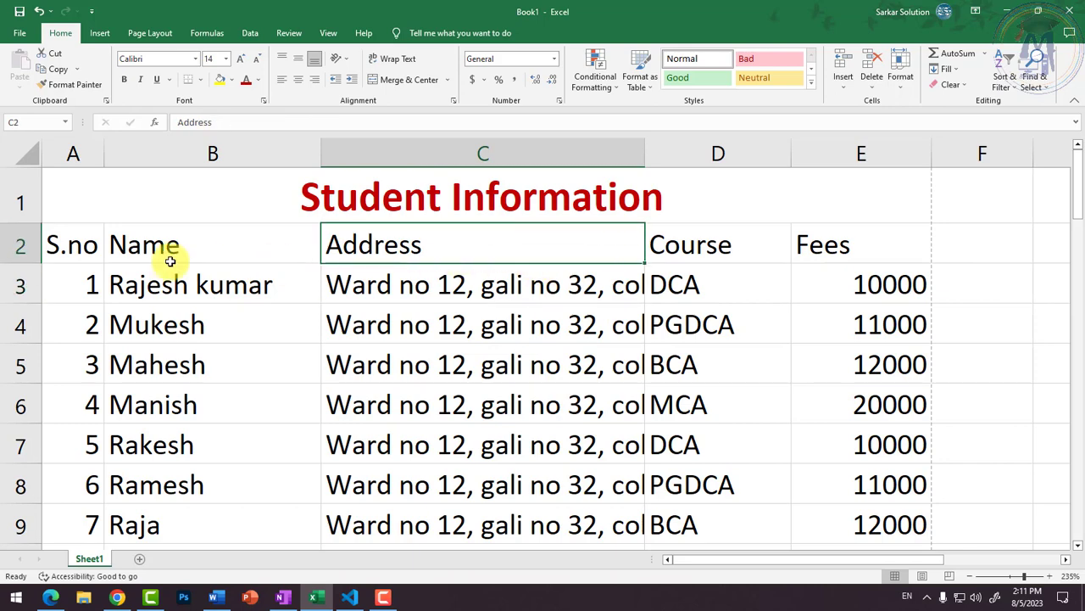
{"action": "left_click_drag", "start_coordinate": [94, 249], "coordinate": [854, 249]}
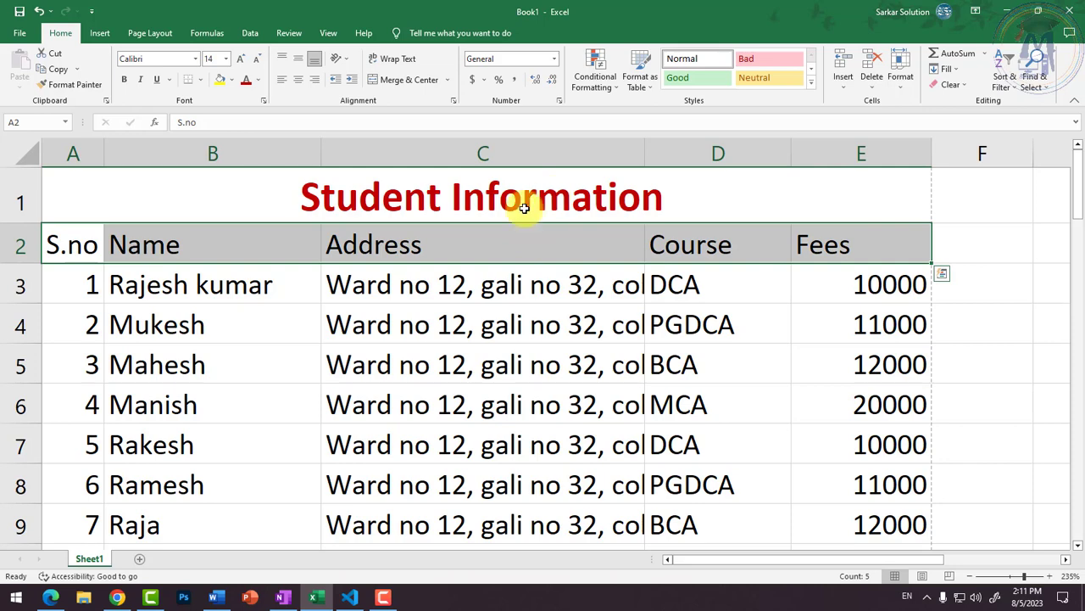
{"action": "left_click", "coordinate": [456, 284]}
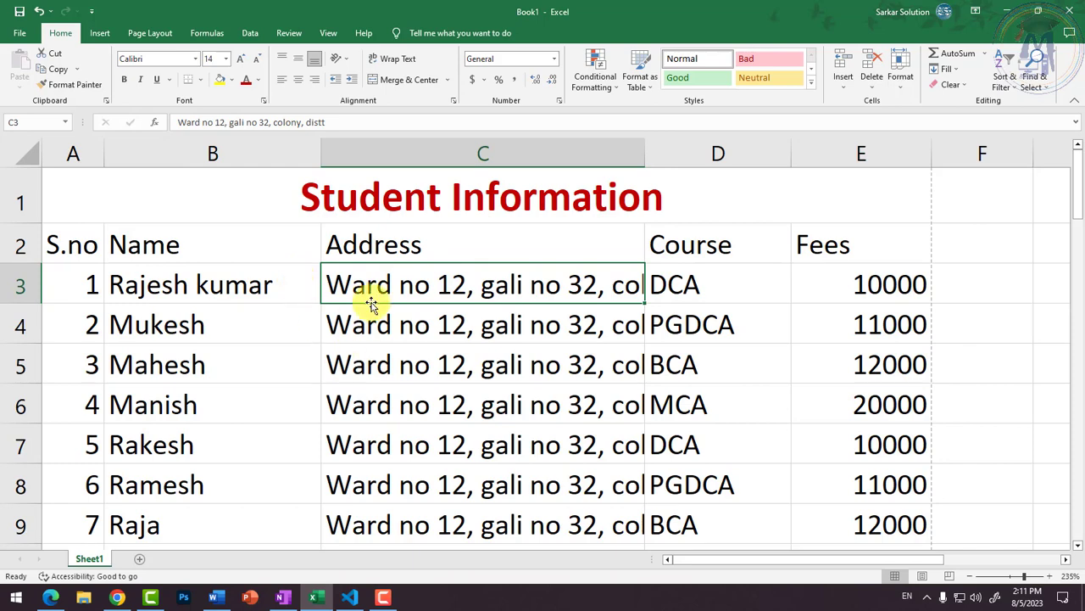
{"action": "left_click_drag", "start_coordinate": [373, 279], "coordinate": [444, 487]}
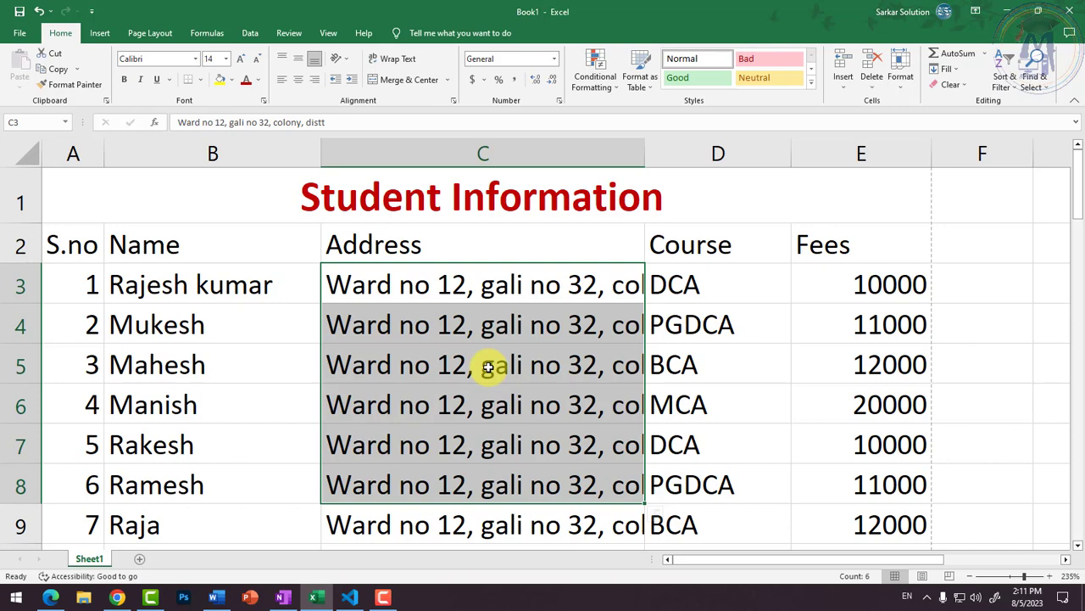
{"action": "left_click", "coordinate": [482, 287]}
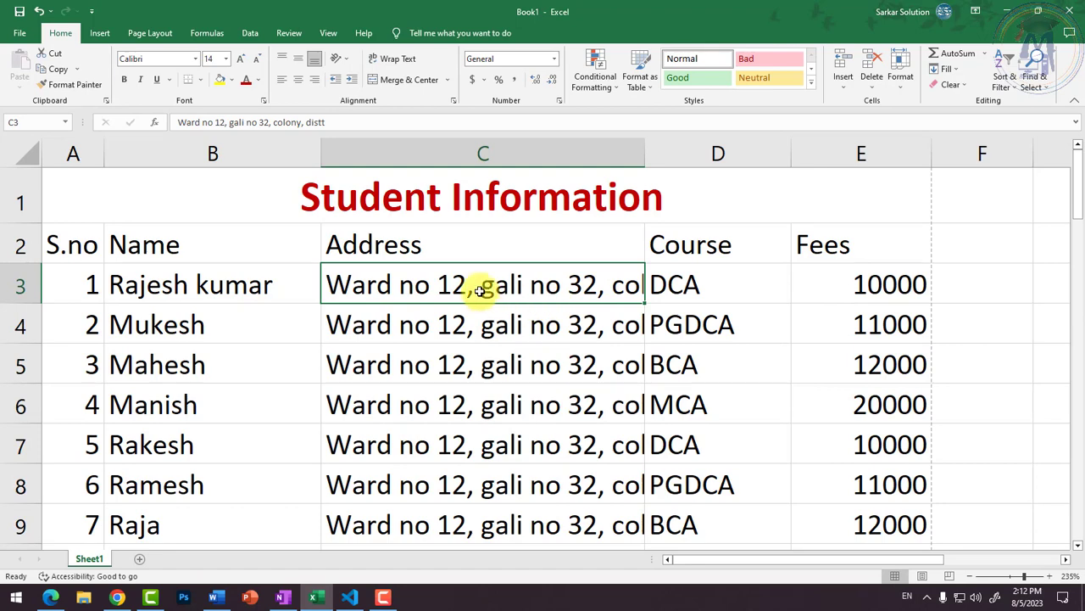
{"action": "scroll", "coordinate": [483, 444], "scroll_direction": "down", "scroll_amount": 2}
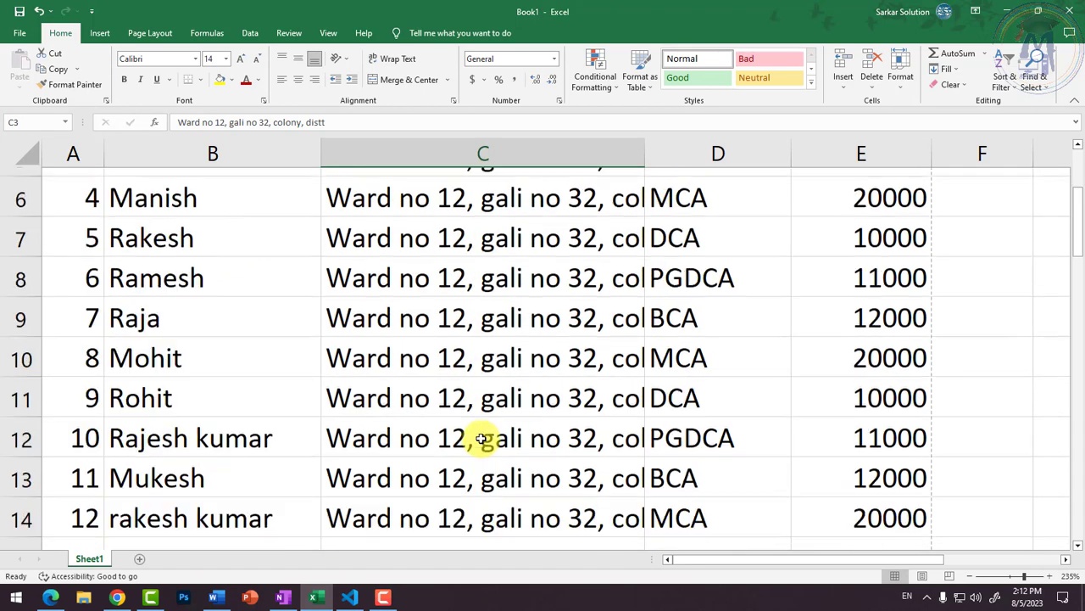
{"action": "scroll", "coordinate": [482, 444], "scroll_direction": "up", "scroll_amount": 2}
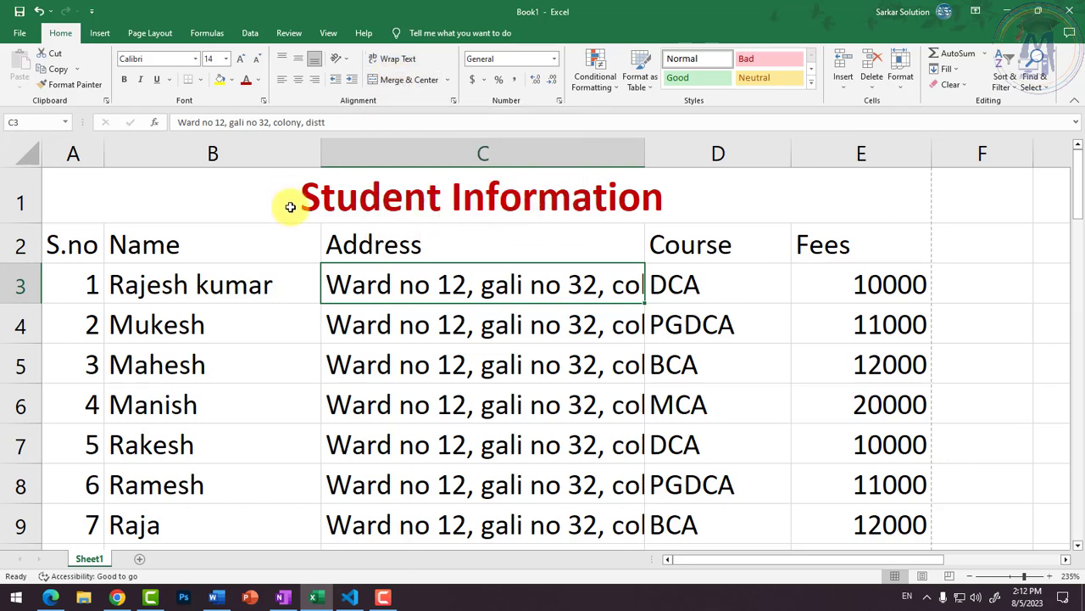
{"action": "left_click", "coordinate": [218, 206]}
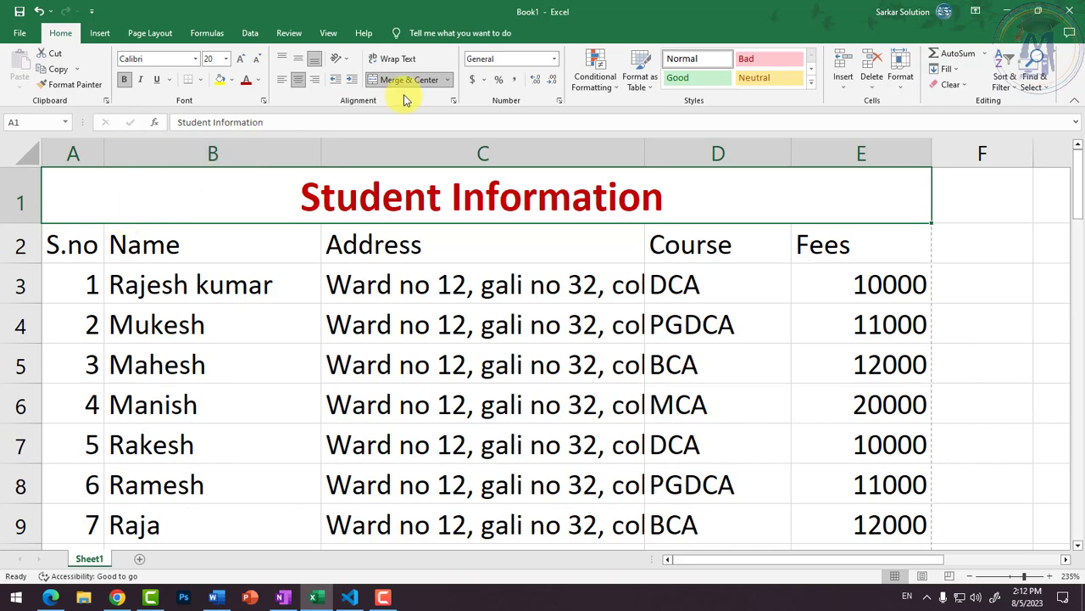
{"action": "left_click_drag", "start_coordinate": [431, 285], "coordinate": [484, 461]}
{"action": "scroll", "coordinate": [485, 459], "scroll_direction": "up", "scroll_amount": 2}
{"action": "left_click", "coordinate": [489, 295]}
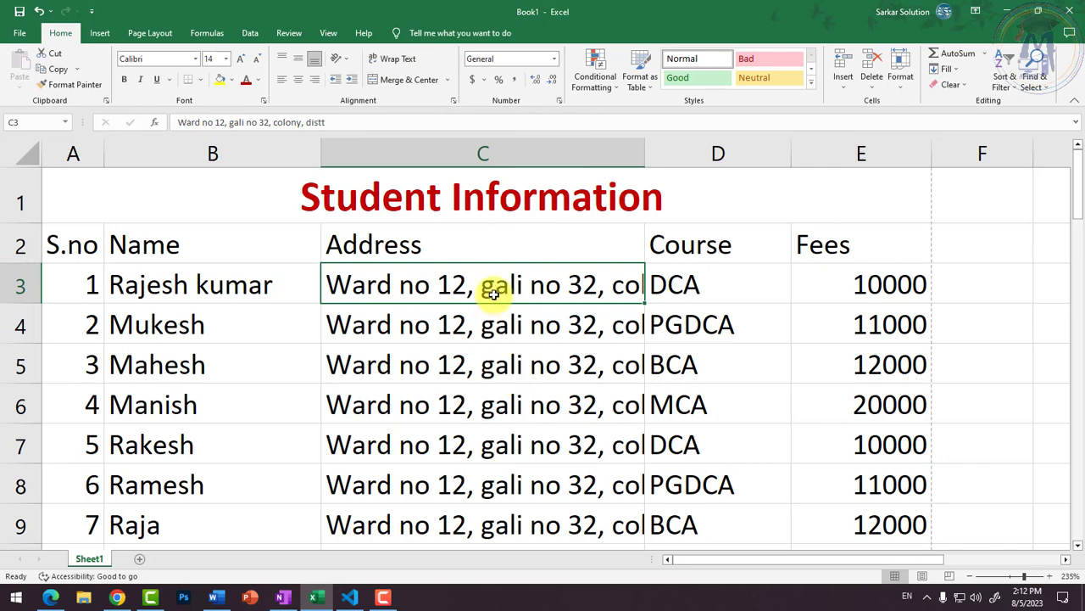
Apply Wrap Text to addresses C3:C14 so each shows on two lines
{"action": "left_click_drag", "start_coordinate": [494, 287], "coordinate": [507, 502]}
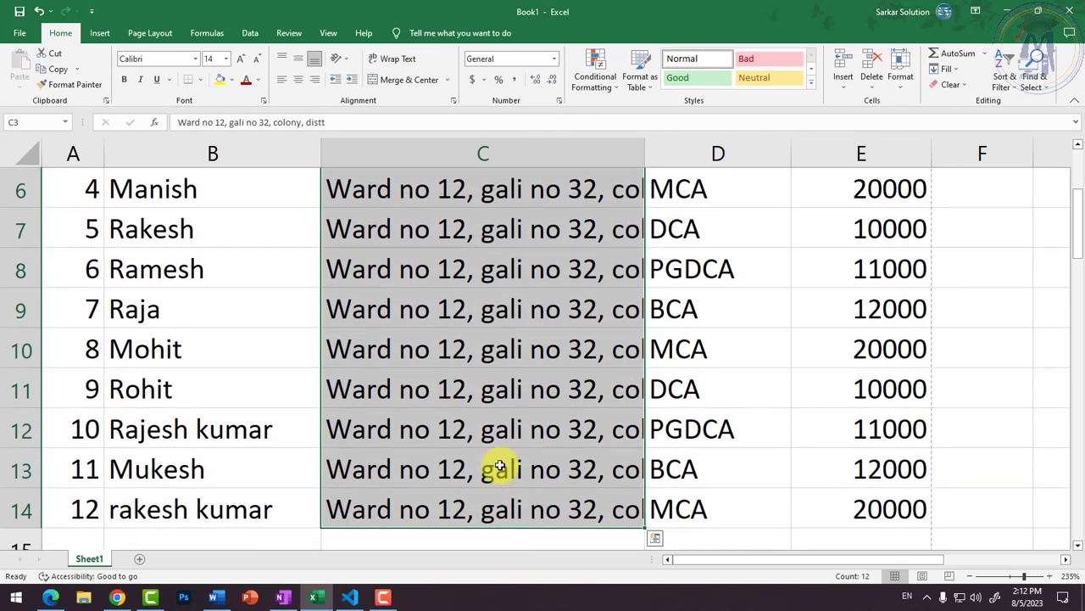
{"action": "left_click", "coordinate": [394, 59]}
{"action": "scroll", "coordinate": [534, 397], "scroll_direction": "up", "scroll_amount": 2}
{"action": "scroll", "coordinate": [533, 397], "scroll_direction": "down", "scroll_amount": 4}
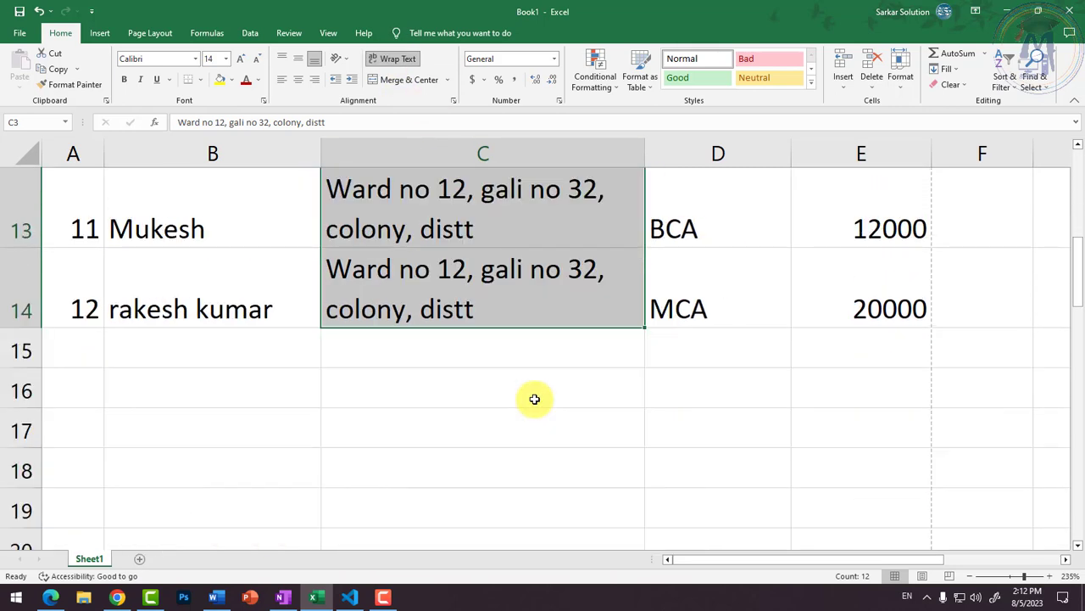
{"action": "scroll", "coordinate": [534, 390], "scroll_direction": "up", "scroll_amount": 3}
{"action": "scroll", "coordinate": [534, 389], "scroll_direction": "up", "scroll_amount": 3}
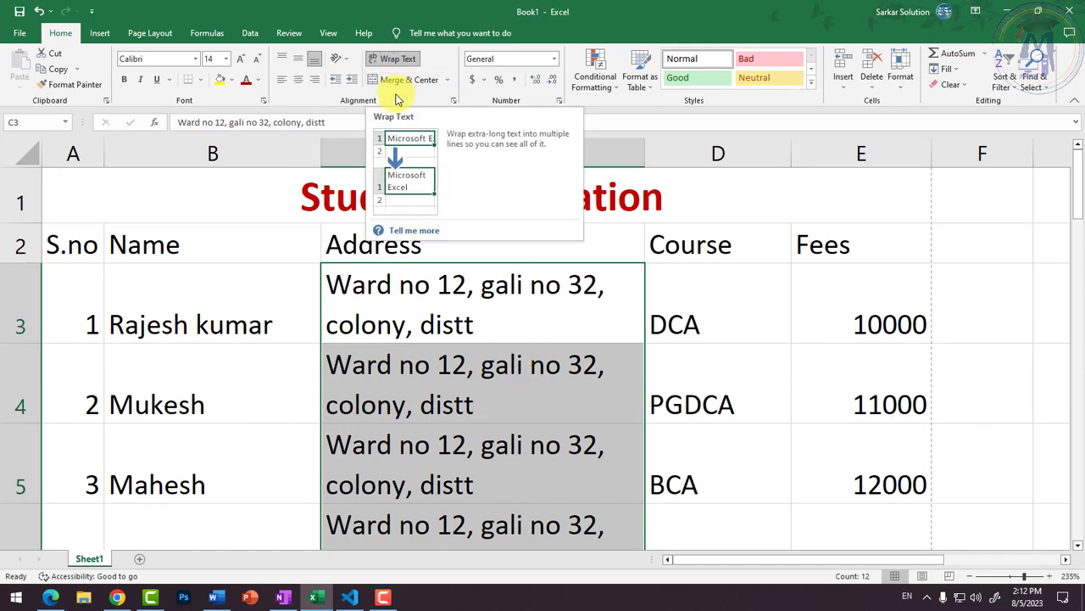
{"action": "left_click", "coordinate": [419, 334]}
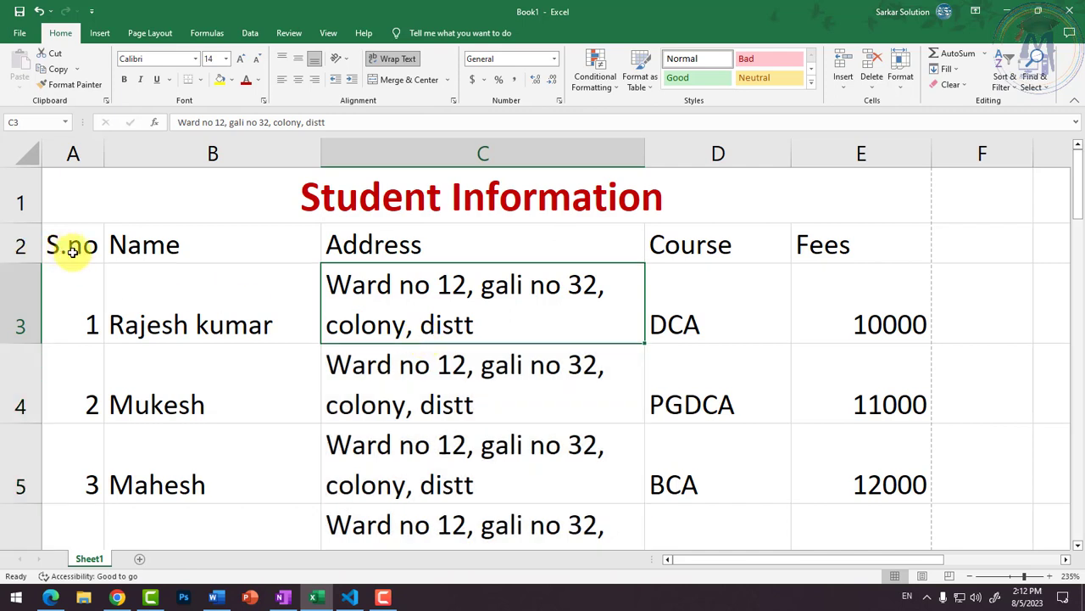
{"action": "left_click_drag", "start_coordinate": [73, 244], "coordinate": [805, 233]}
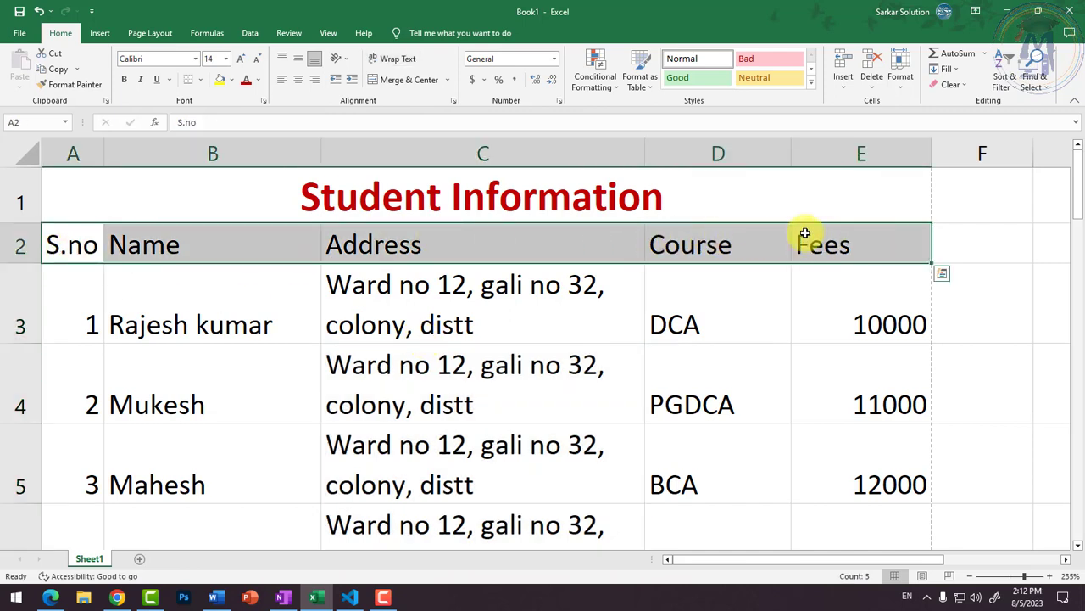
Make headers A2:E2 centred, bold, dark blue at size 16 on a yellow fill
{"action": "left_click", "coordinate": [299, 81]}
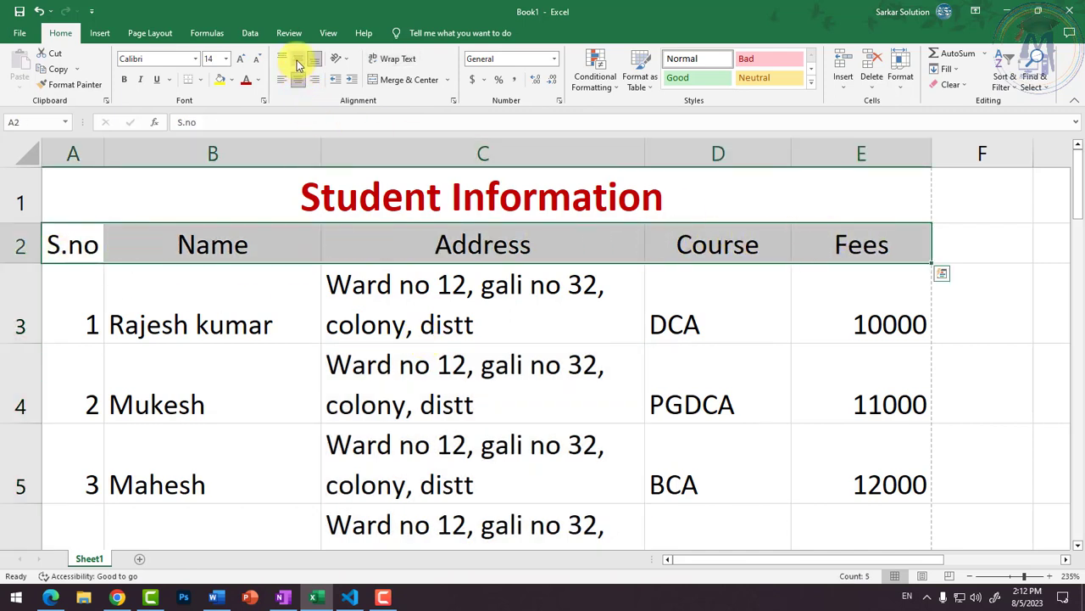
{"action": "left_click", "coordinate": [124, 79]}
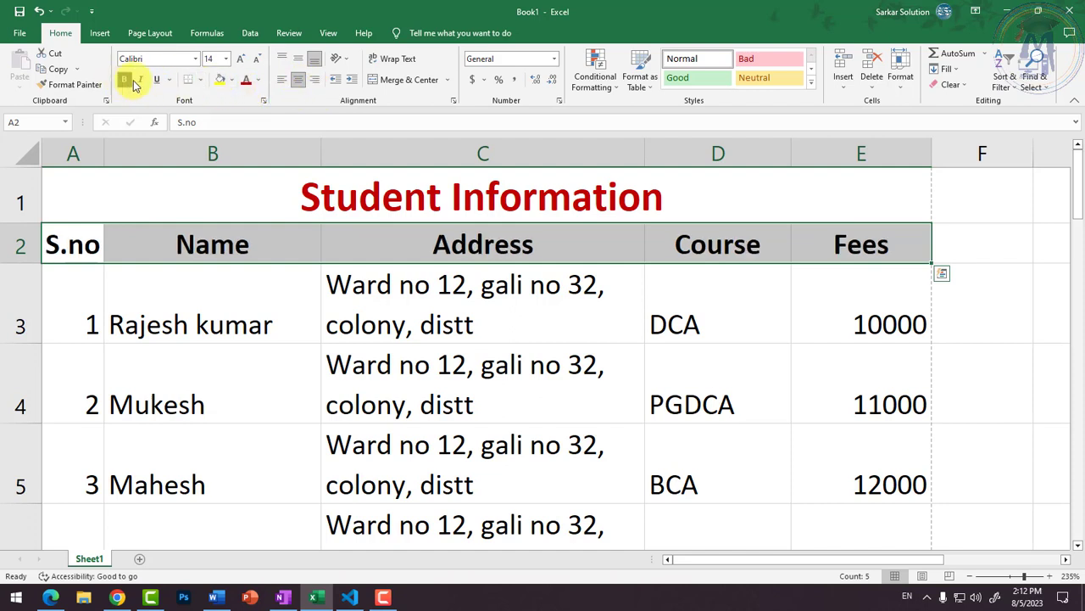
{"action": "left_click", "coordinate": [259, 82]}
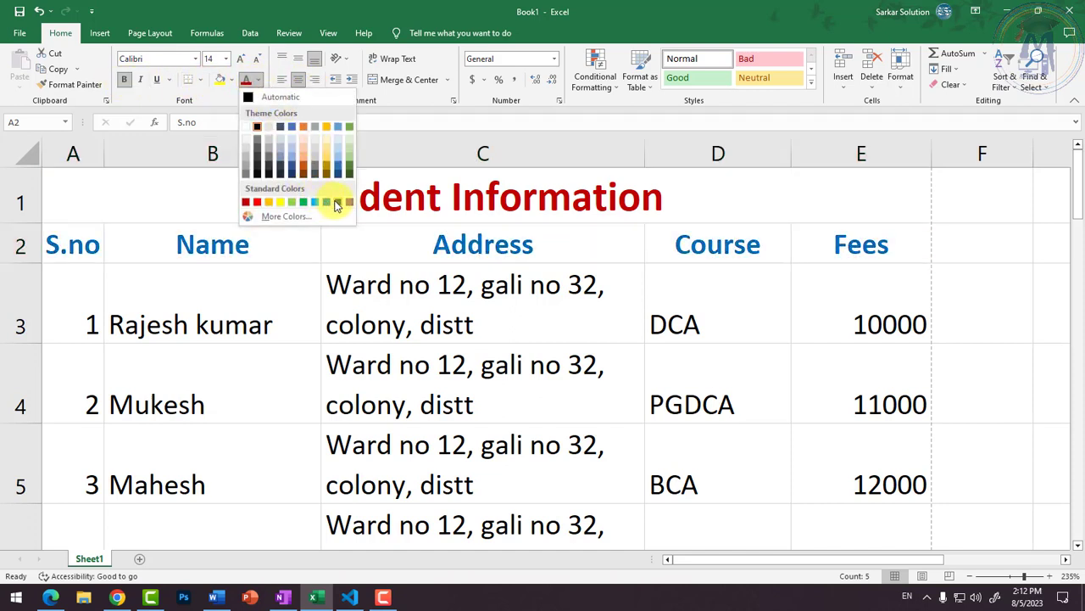
{"action": "left_click", "coordinate": [337, 202]}
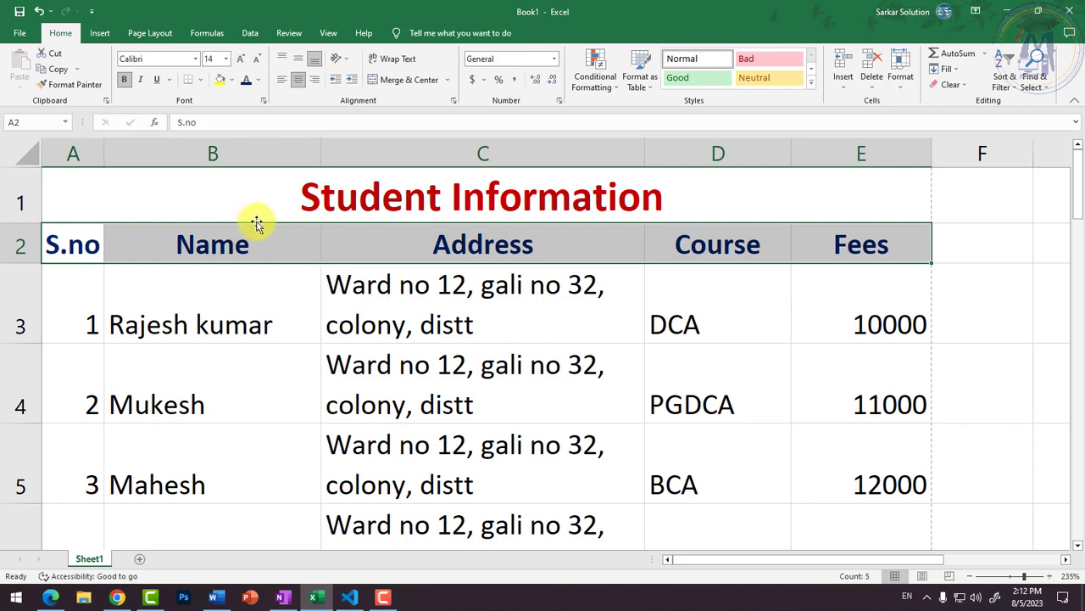
{"action": "left_click", "coordinate": [241, 63]}
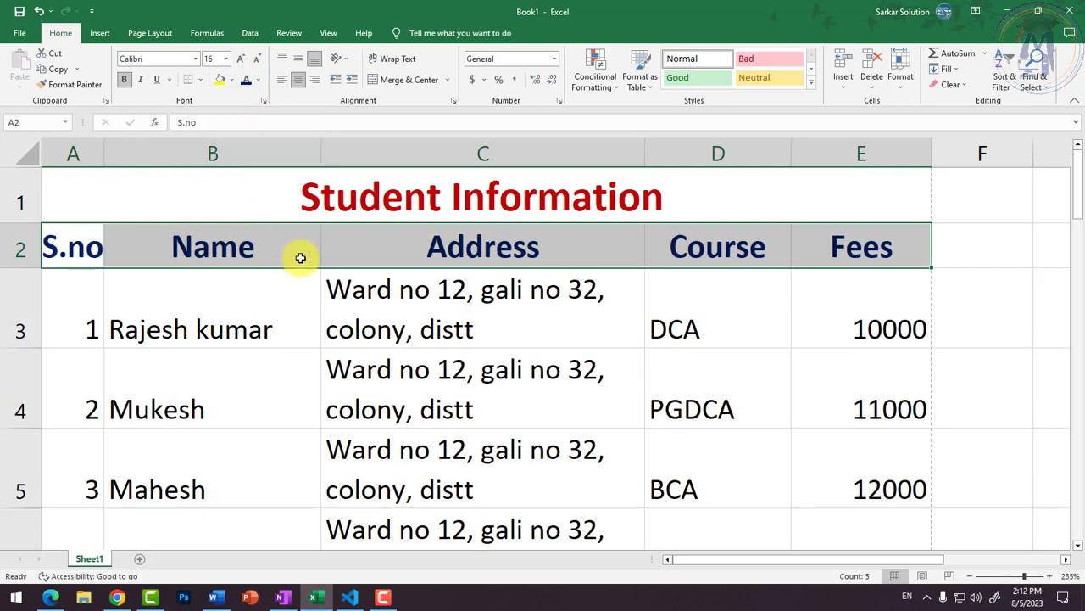
{"action": "left_click", "coordinate": [229, 80]}
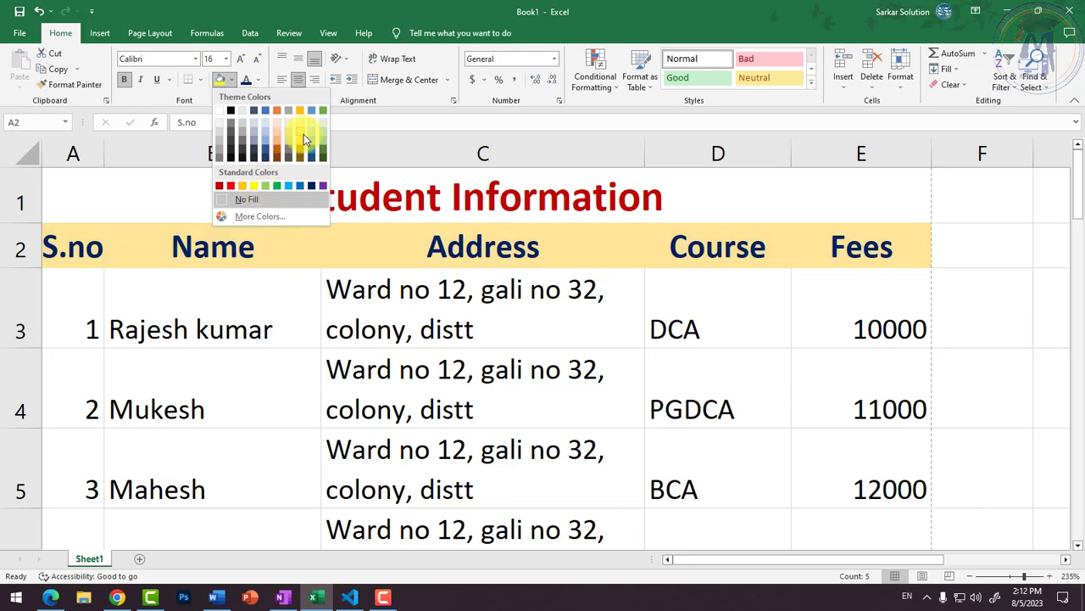
{"action": "left_click", "coordinate": [303, 134]}
{"action": "left_click", "coordinate": [368, 390]}
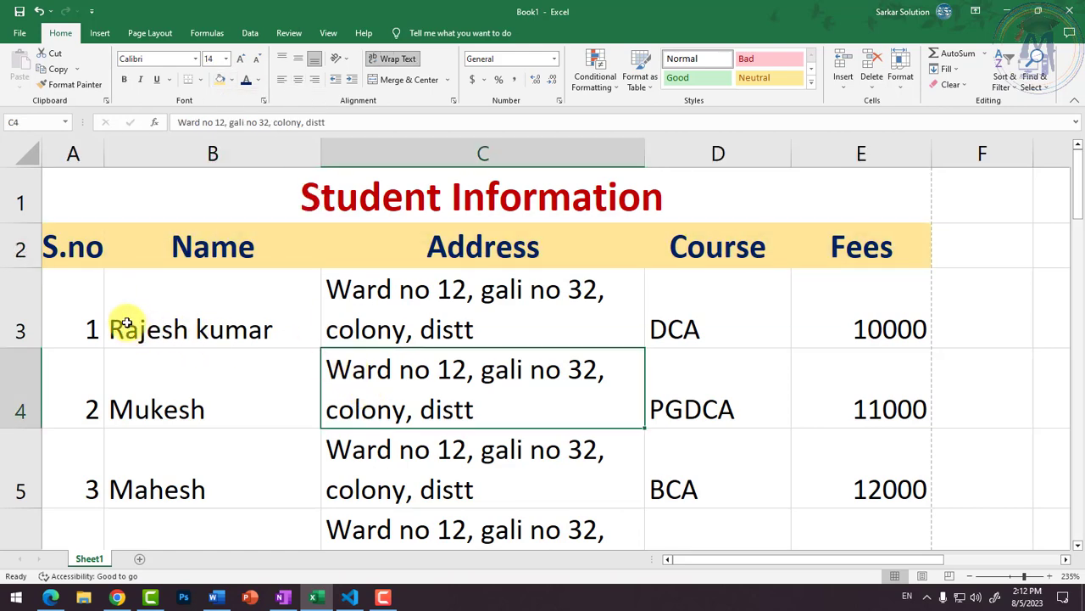
{"action": "scroll", "coordinate": [88, 296], "scroll_direction": "down", "scroll_amount": 1}
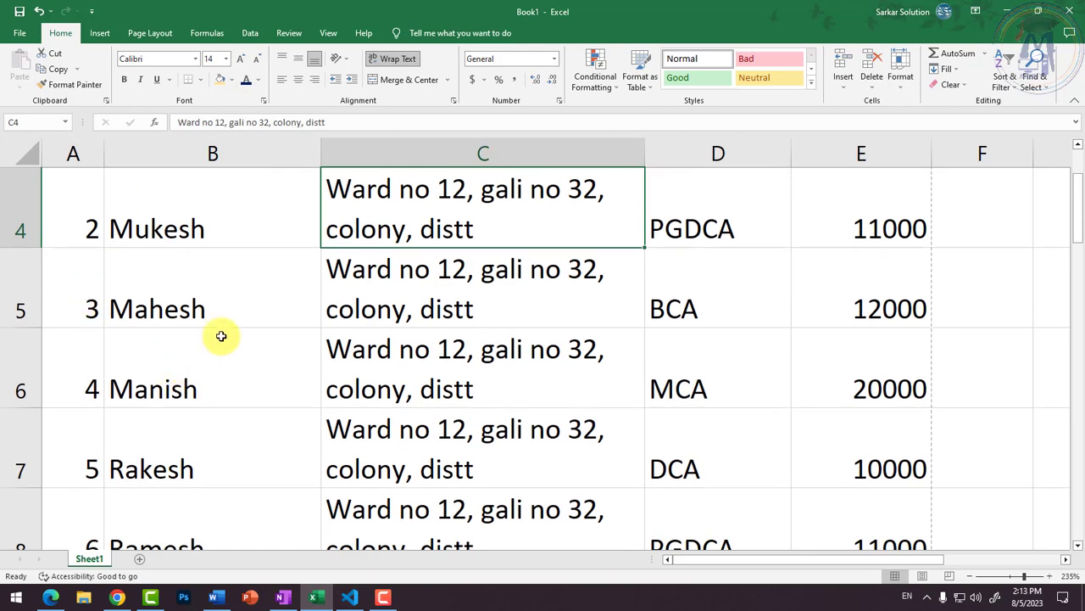
{"action": "scroll", "coordinate": [220, 337], "scroll_direction": "down", "scroll_amount": 3, "text": "ctrl"}
{"action": "scroll", "coordinate": [223, 335], "scroll_direction": "up", "scroll_amount": 1}
{"action": "scroll", "coordinate": [223, 335], "scroll_direction": "down", "scroll_amount": 3, "text": "ctrl"}
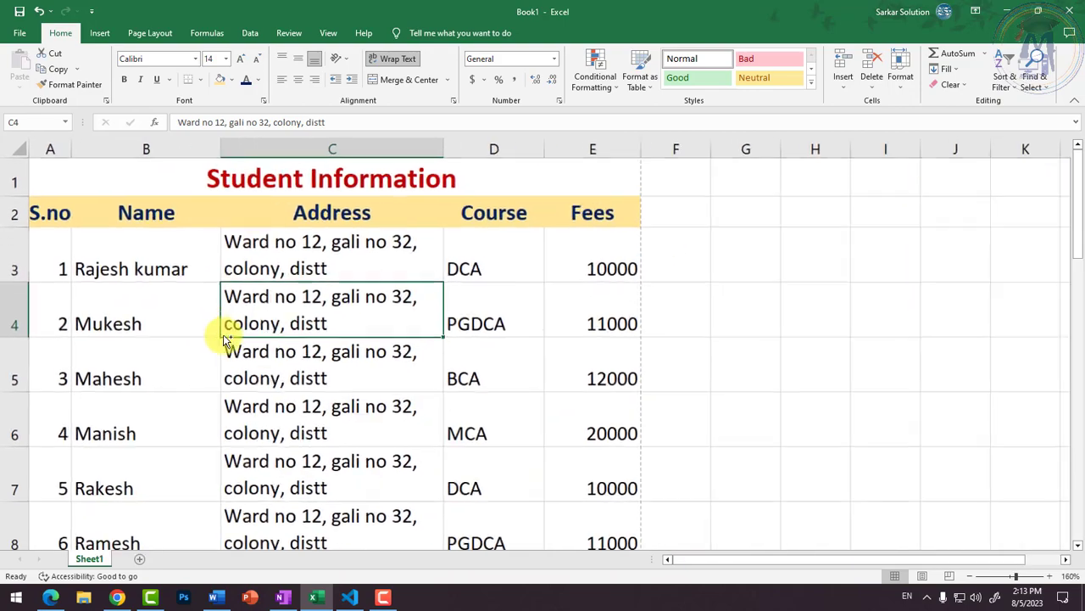
{"action": "left_click", "coordinate": [50, 254]}
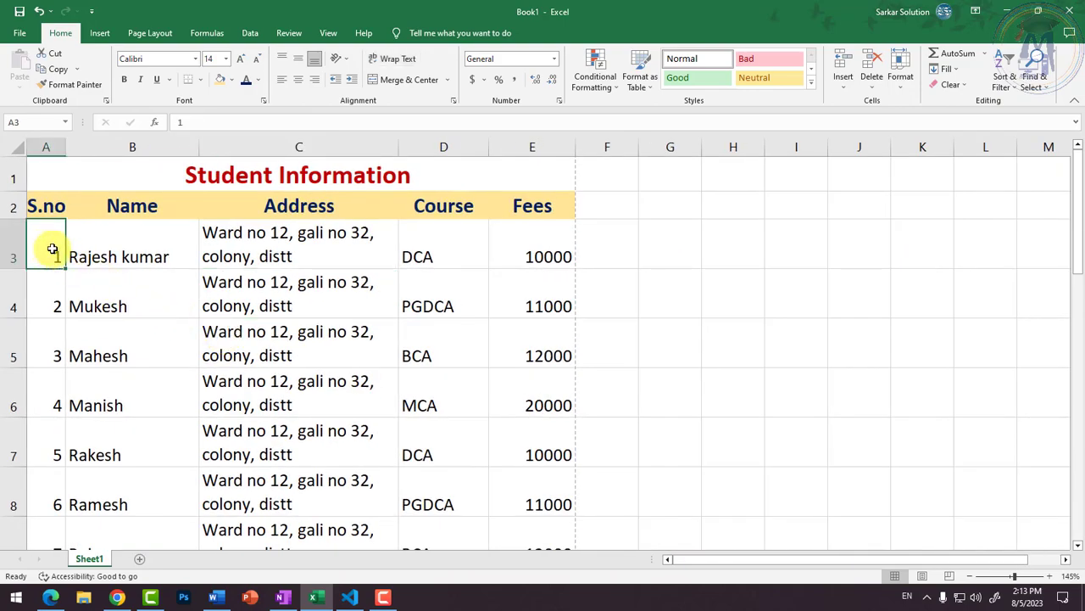
{"action": "scroll", "coordinate": [51, 261], "scroll_direction": "up", "scroll_amount": 2, "text": "ctrl"}
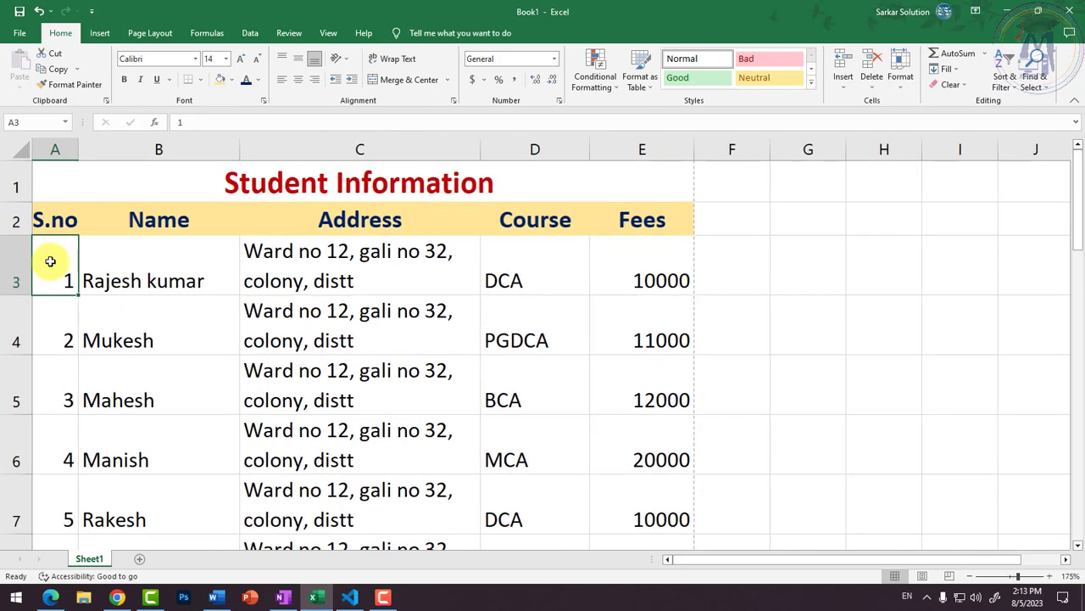
{"action": "scroll", "coordinate": [50, 261], "scroll_direction": "up", "scroll_amount": 3, "text": "ctrl"}
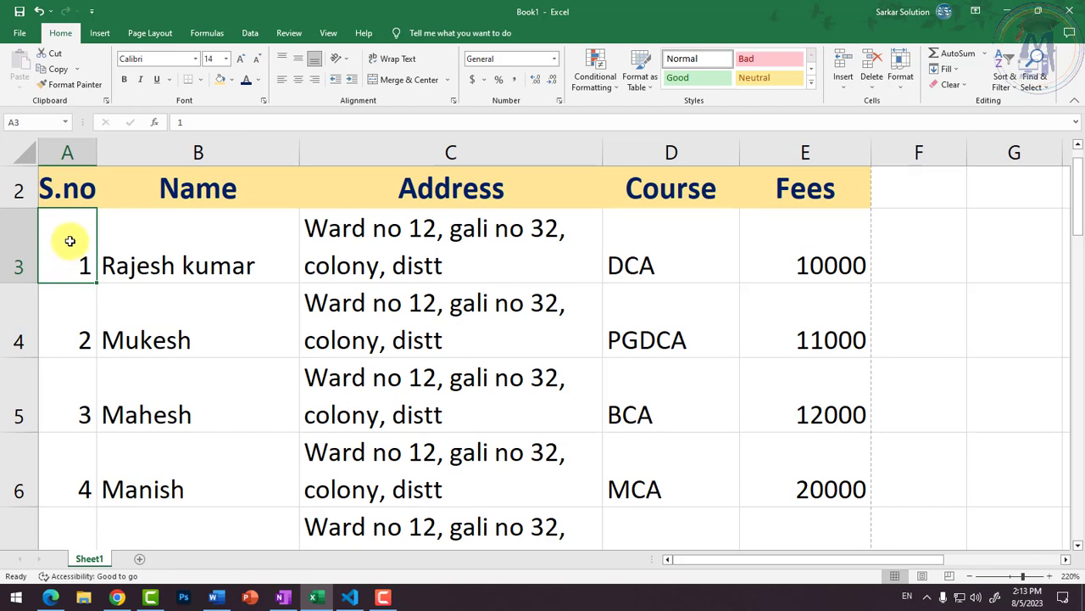
{"action": "left_click", "coordinate": [186, 217]}
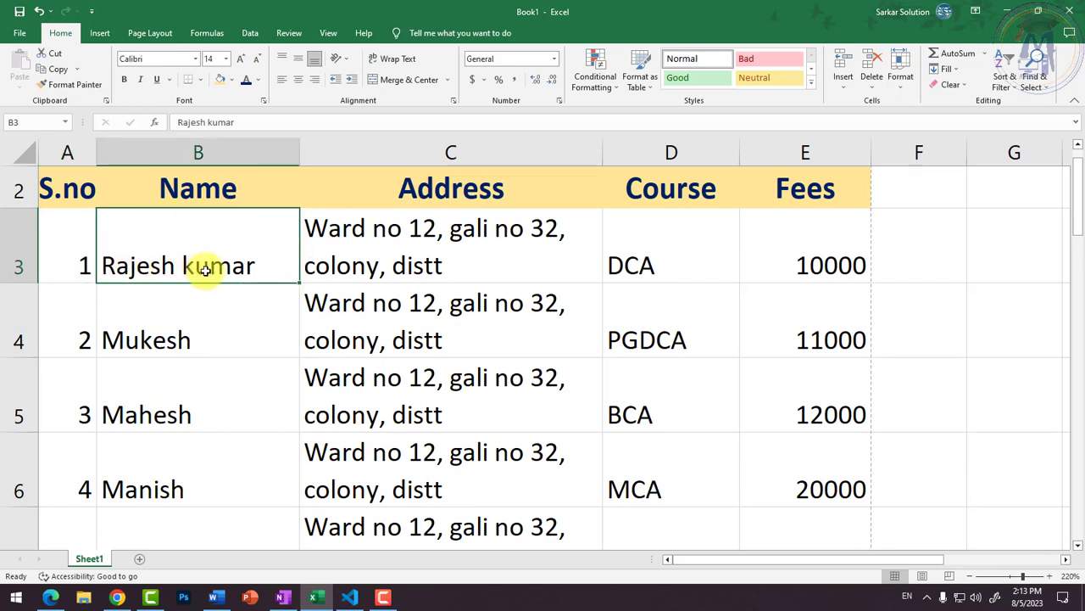
{"action": "left_click", "coordinate": [351, 236]}
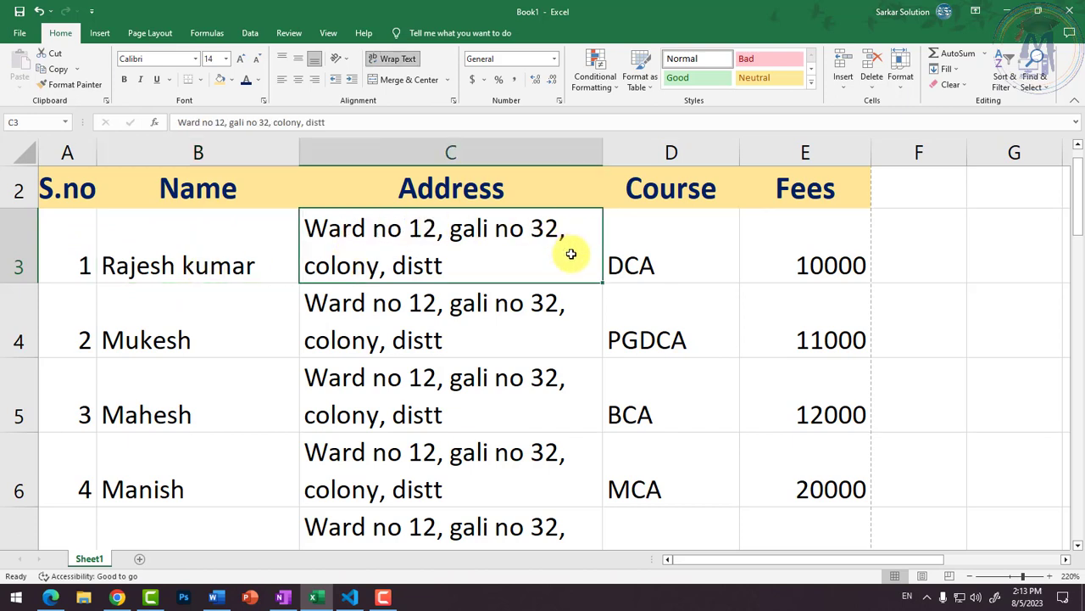
{"action": "left_click", "coordinate": [655, 254]}
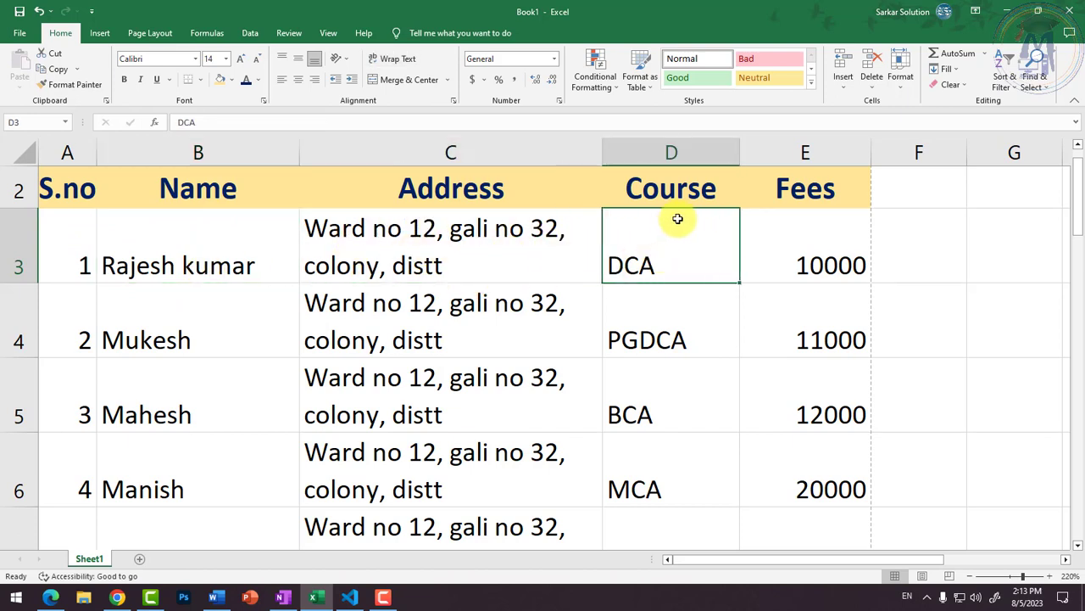
{"action": "left_click", "coordinate": [819, 257]}
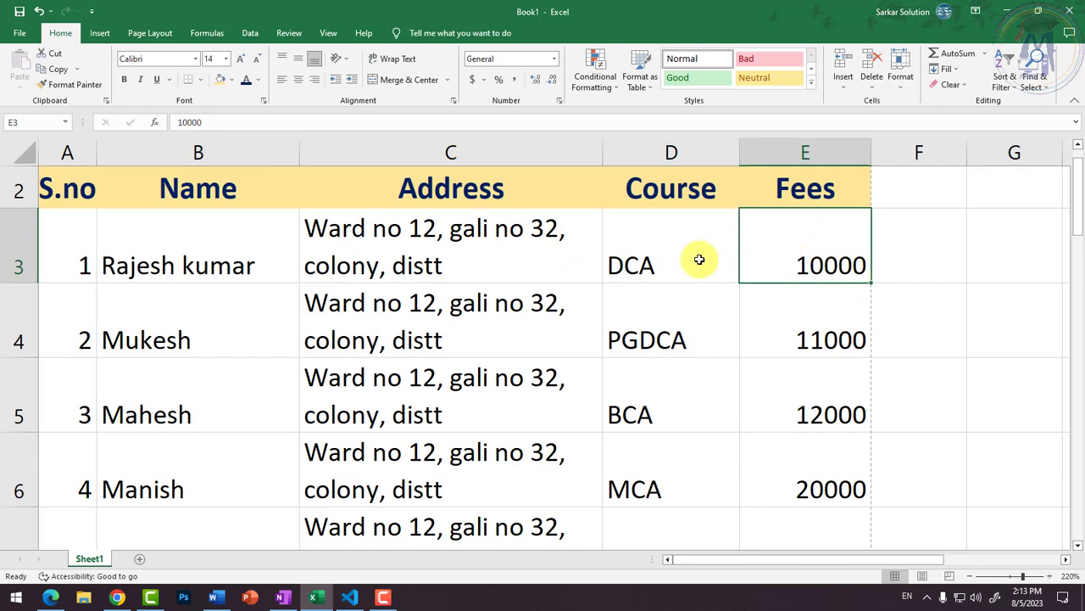
{"action": "left_click", "coordinate": [87, 251]}
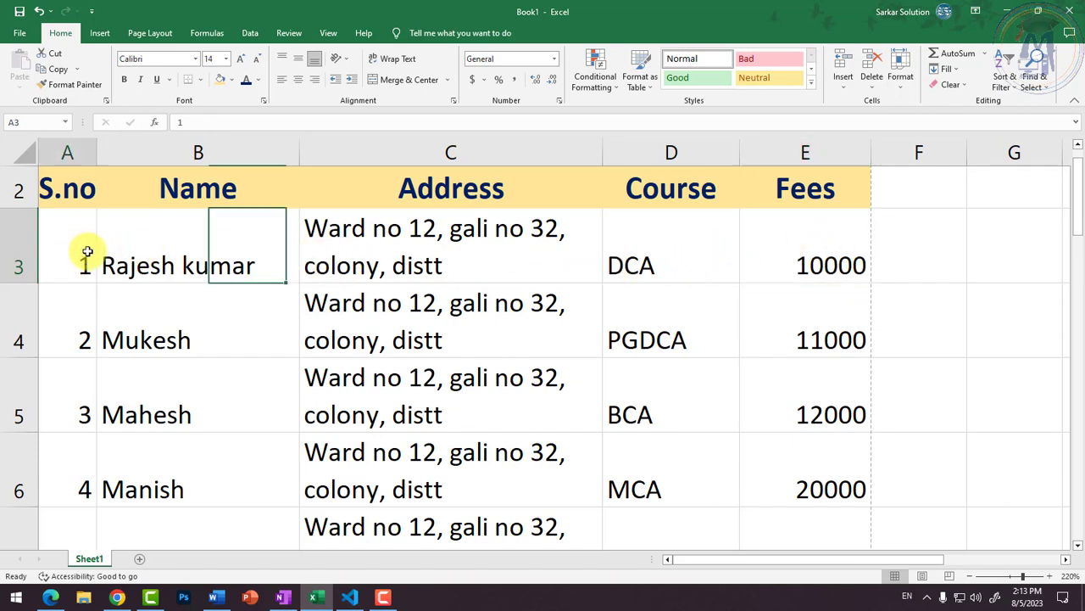
Set the data in A3:E14 to Center and Middle Align after trying other alignments
{"action": "left_click_drag", "start_coordinate": [87, 251], "coordinate": [751, 453]}
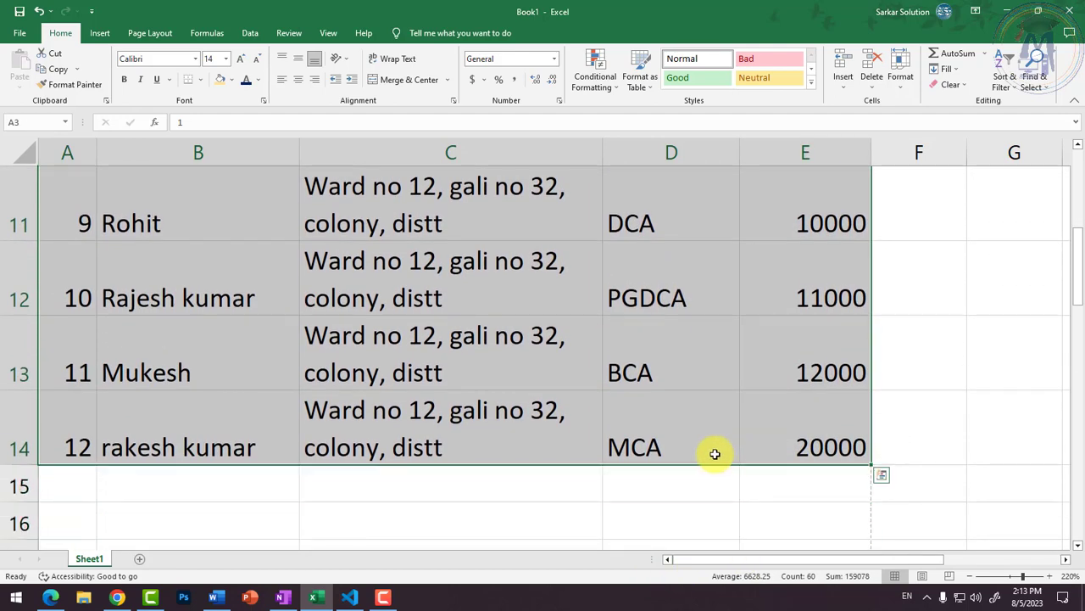
{"action": "left_click", "coordinate": [283, 80]}
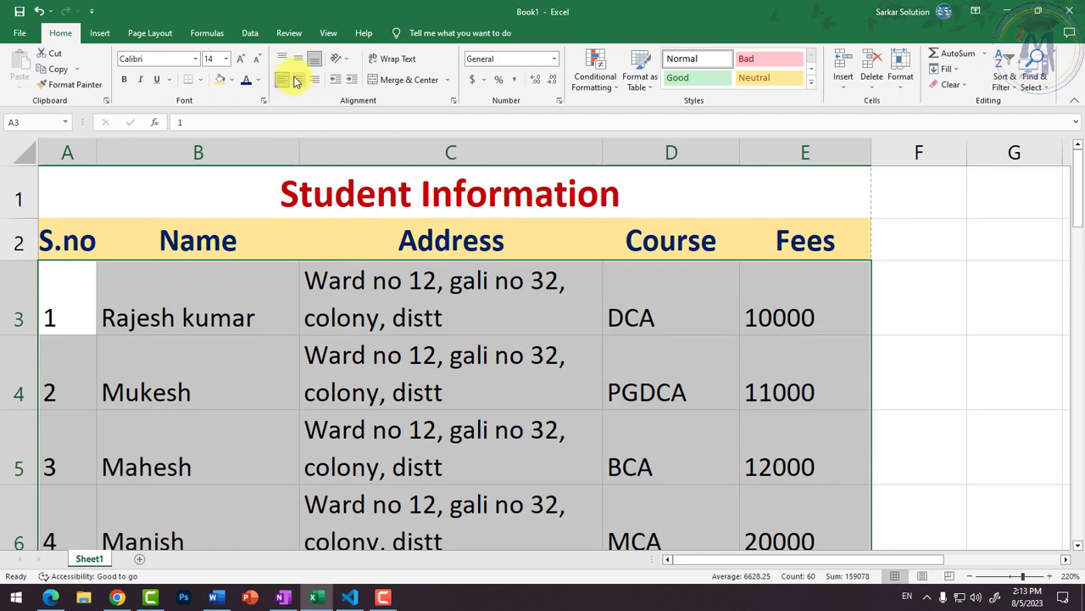
{"action": "left_click", "coordinate": [297, 80]}
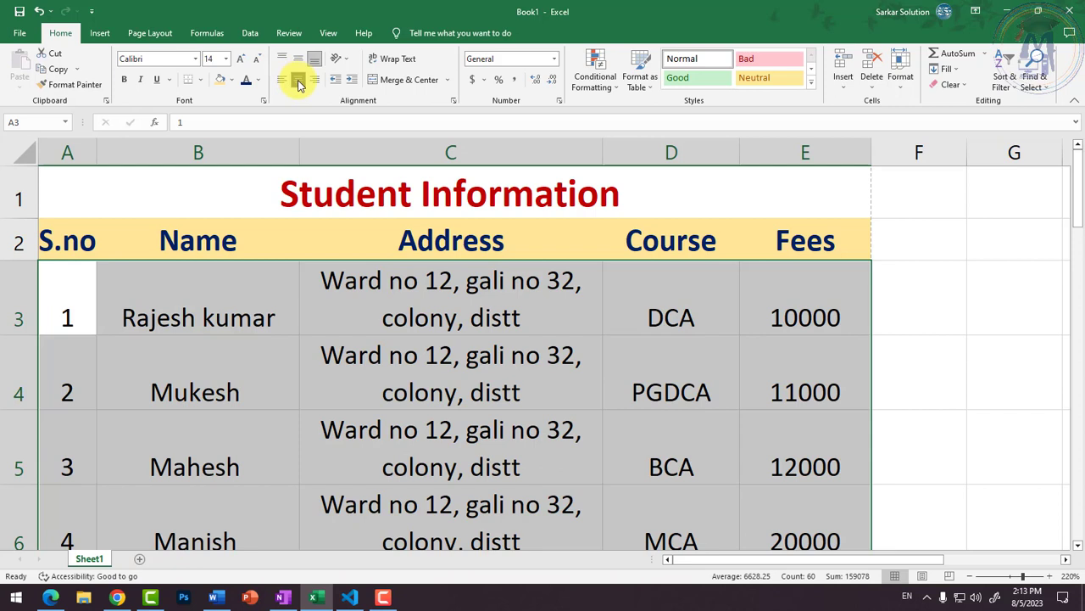
{"action": "left_click", "coordinate": [316, 82]}
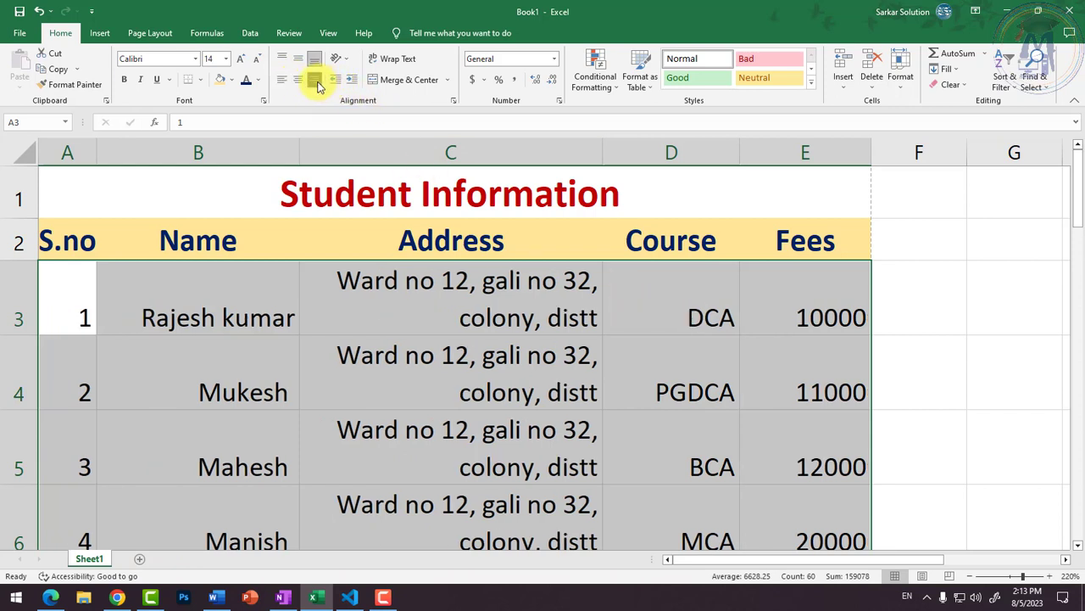
{"action": "left_click", "coordinate": [297, 80]}
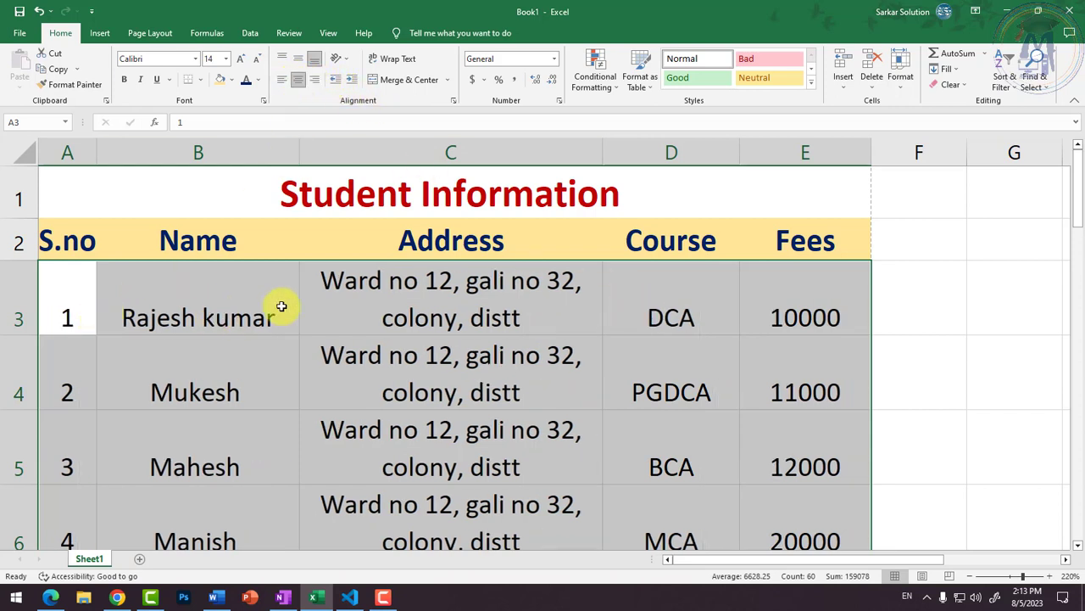
{"action": "left_click", "coordinate": [283, 59]}
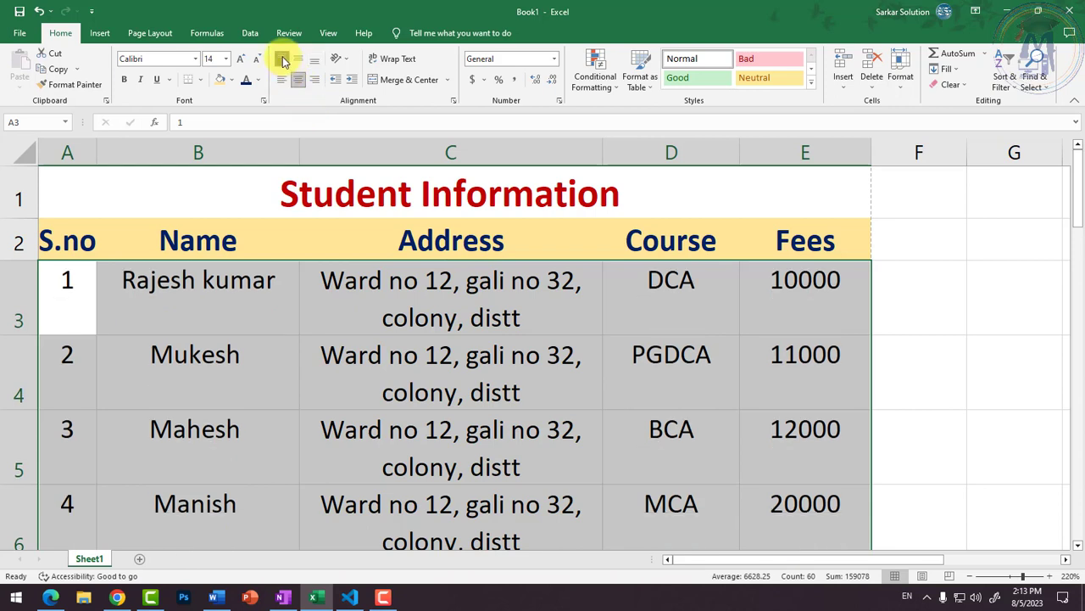
{"action": "left_click", "coordinate": [299, 61]}
{"action": "left_click", "coordinate": [312, 64]}
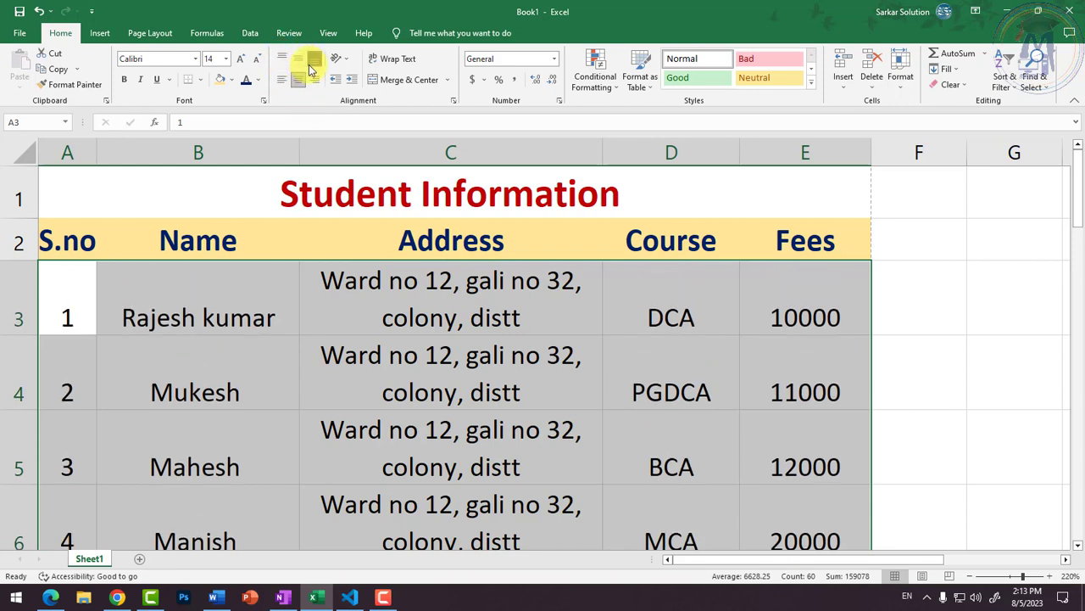
{"action": "left_click", "coordinate": [298, 61]}
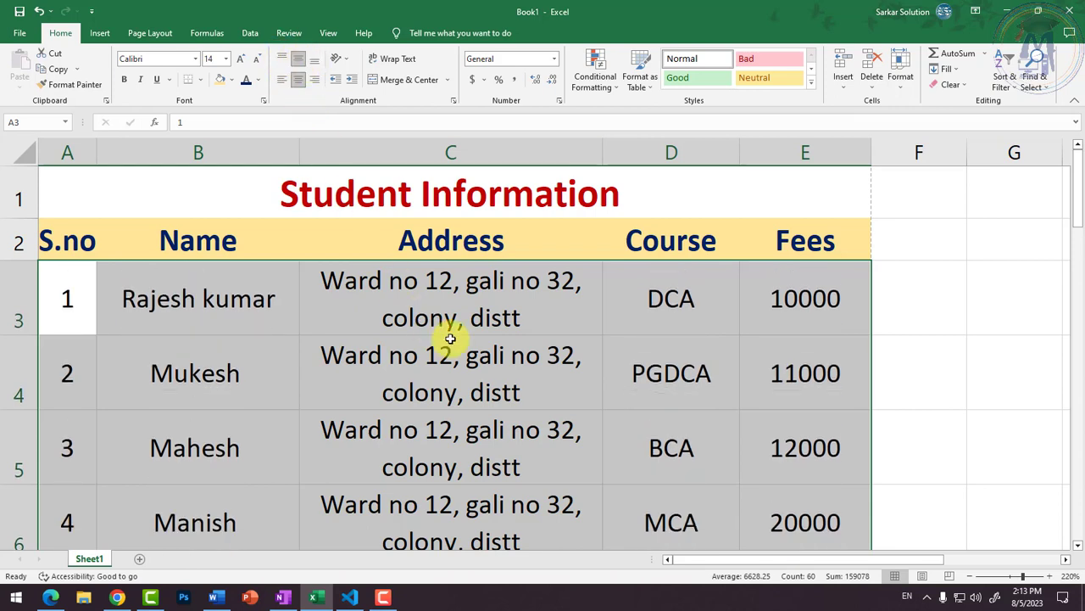
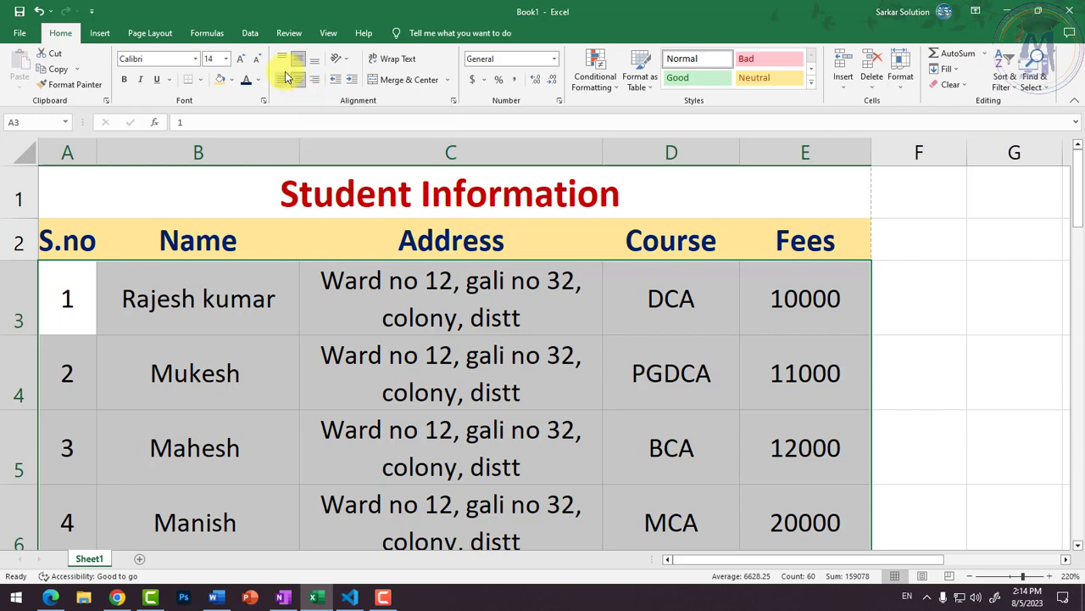
Try top, bottom, left and right alignments on the student data, ending centred both ways
{"action": "left_click", "coordinate": [283, 59]}
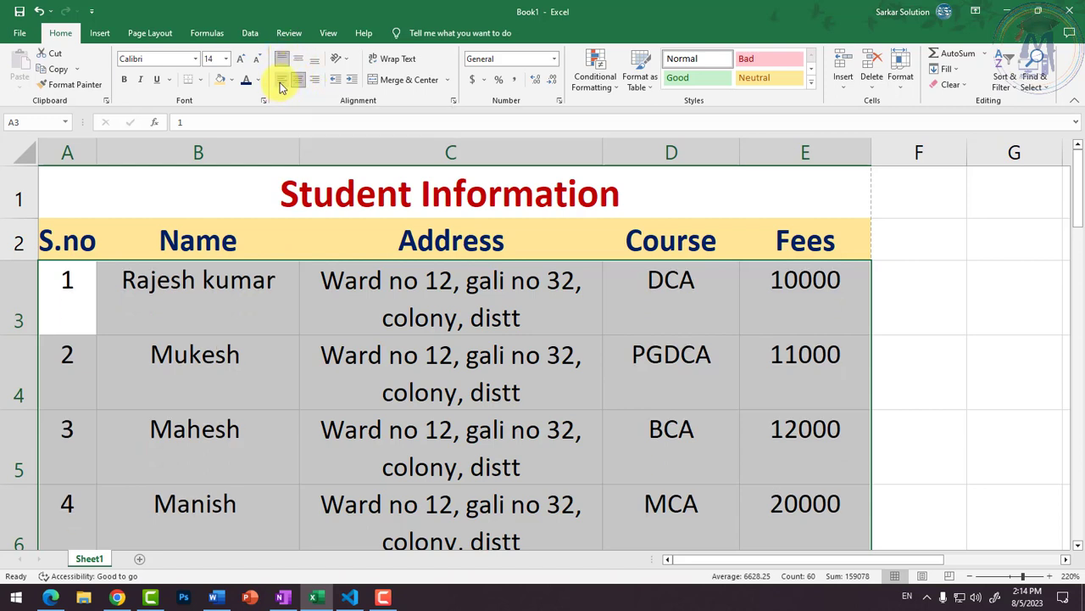
{"action": "left_click", "coordinate": [282, 84]}
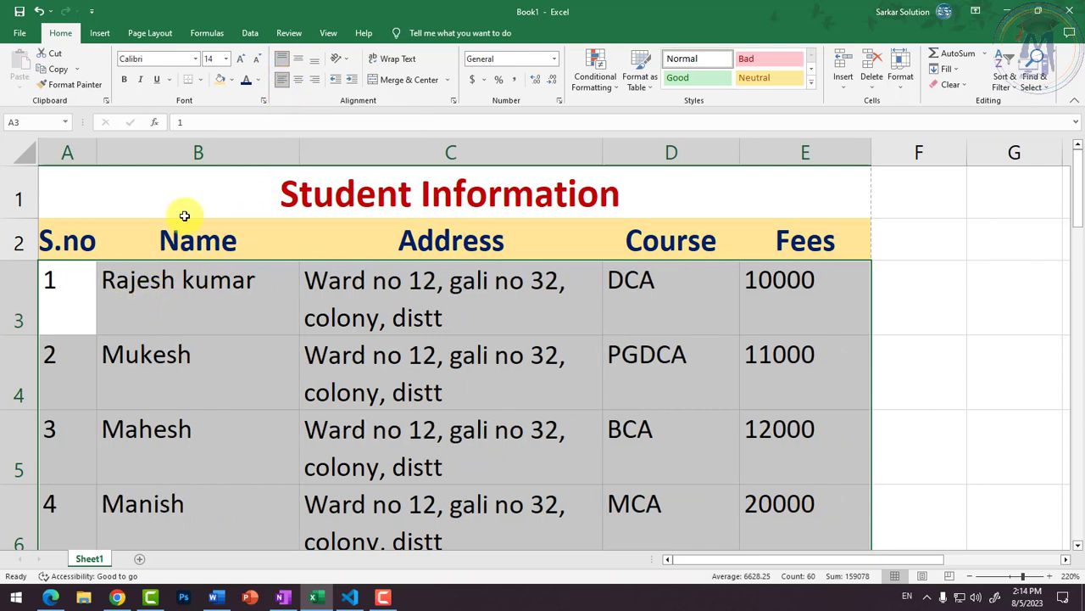
{"action": "left_click", "coordinate": [299, 61]}
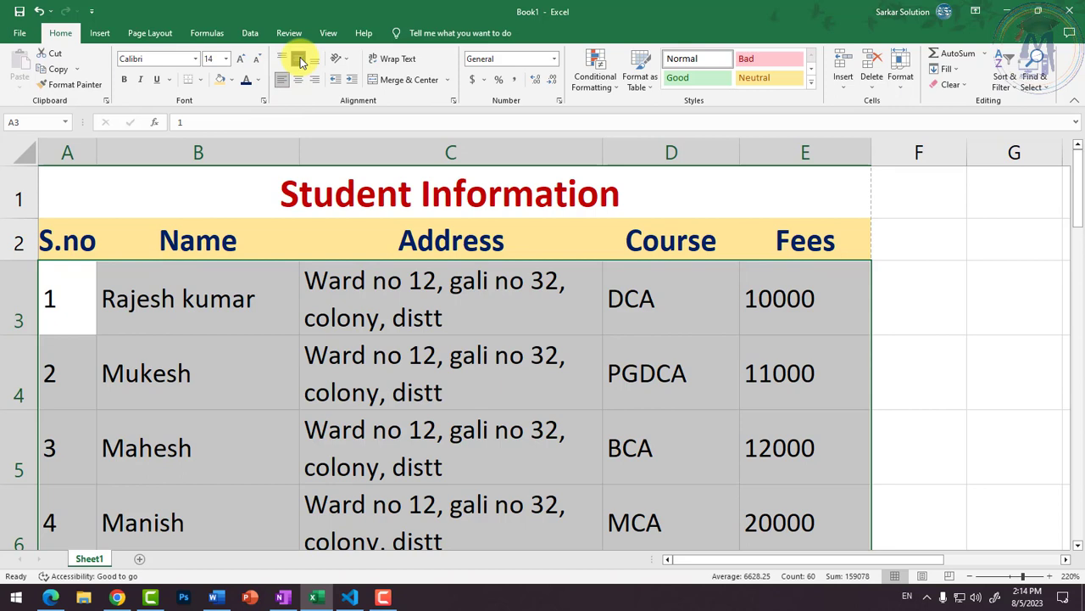
{"action": "left_click", "coordinate": [315, 60]}
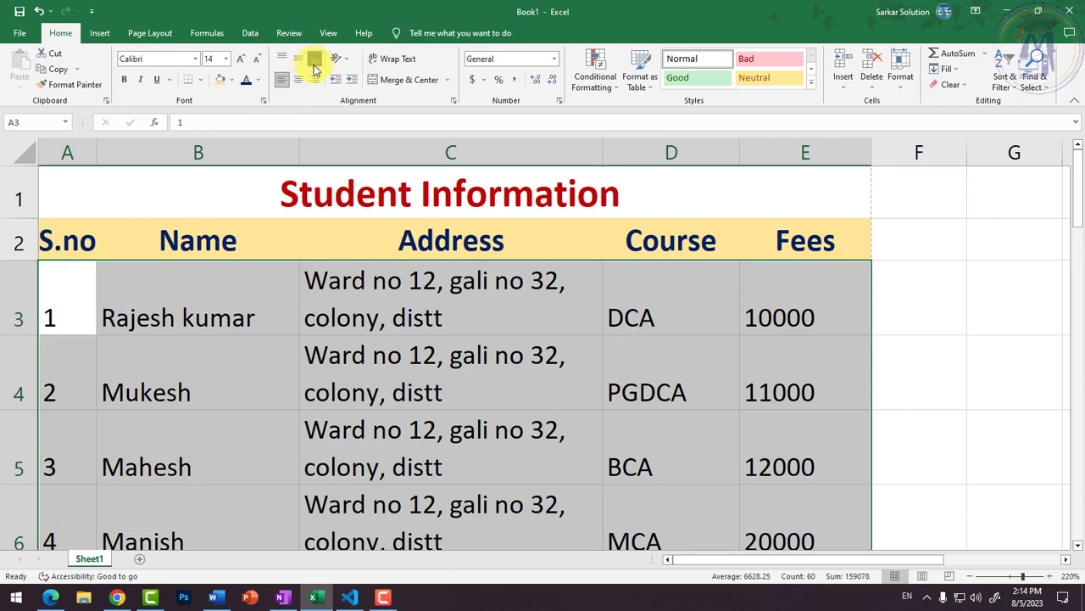
{"action": "left_click", "coordinate": [299, 80]}
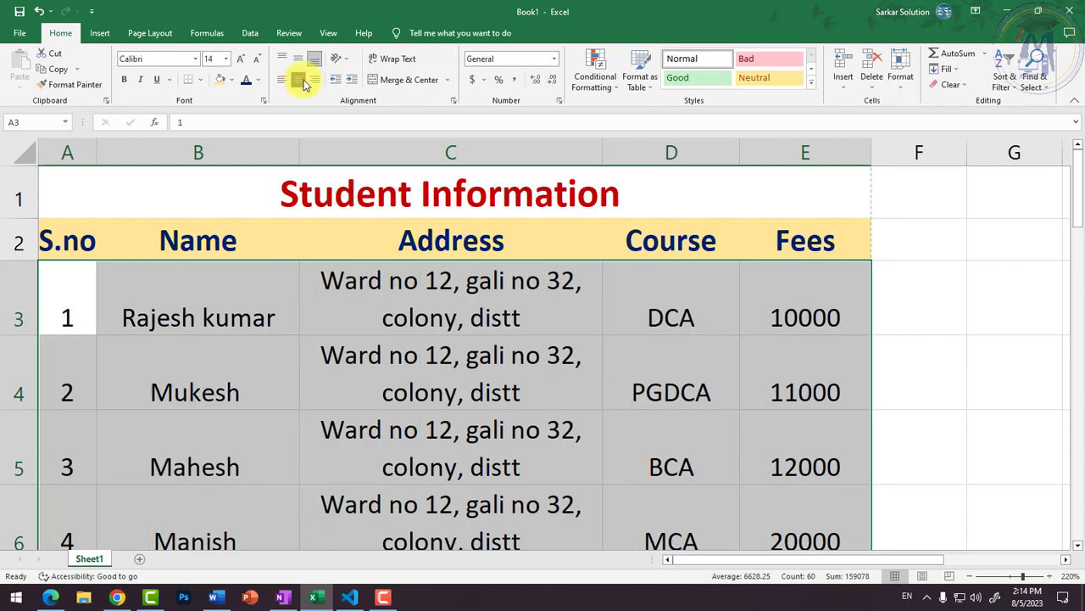
{"action": "left_click", "coordinate": [300, 61]}
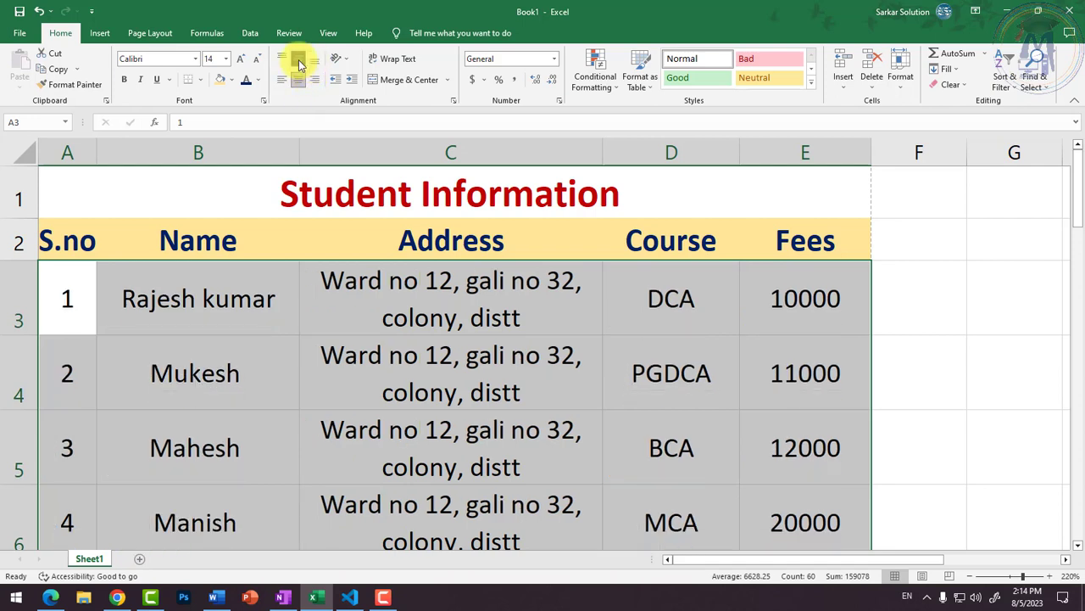
{"action": "left_click", "coordinate": [284, 59]}
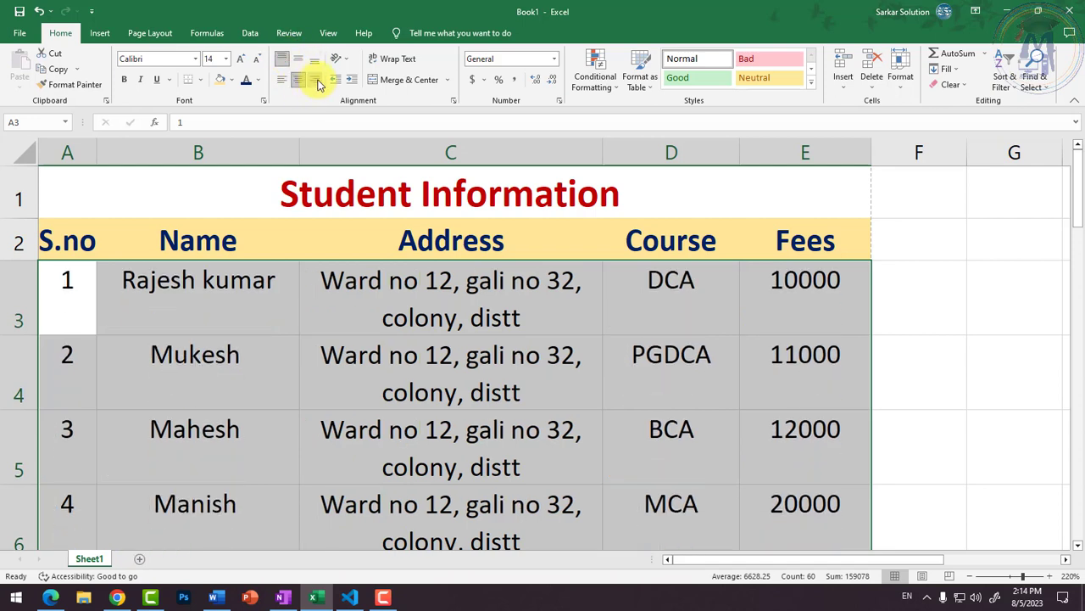
{"action": "left_click", "coordinate": [316, 81]}
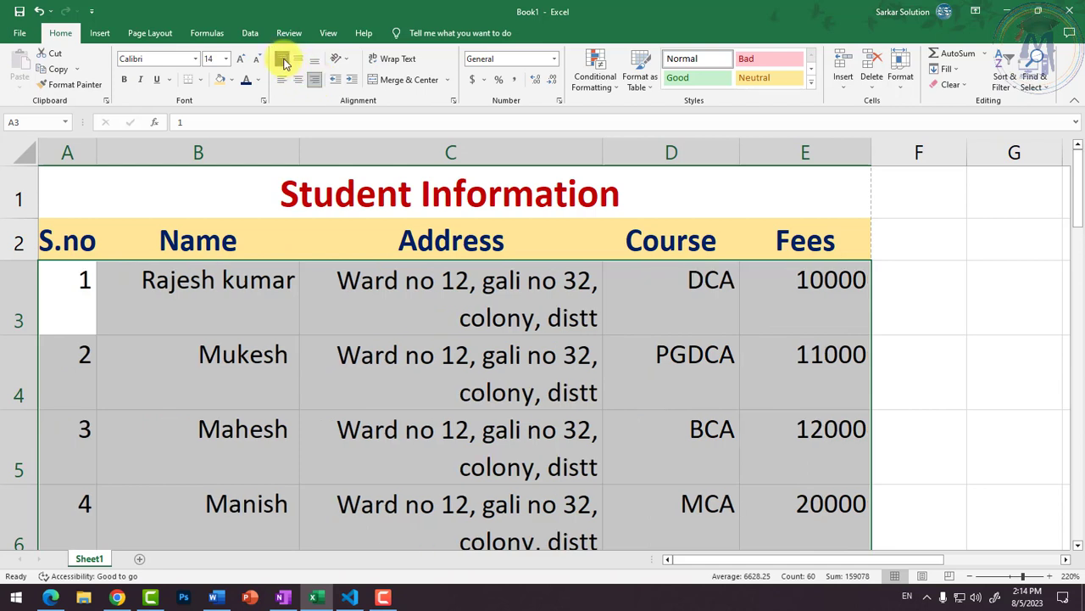
{"action": "left_click", "coordinate": [299, 59]}
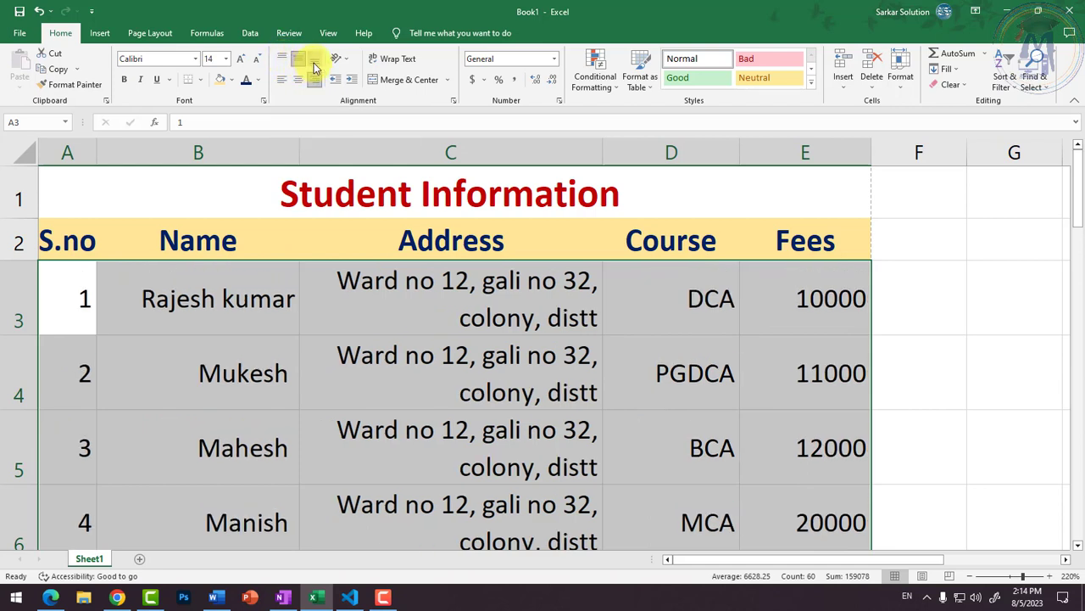
{"action": "left_click", "coordinate": [315, 60]}
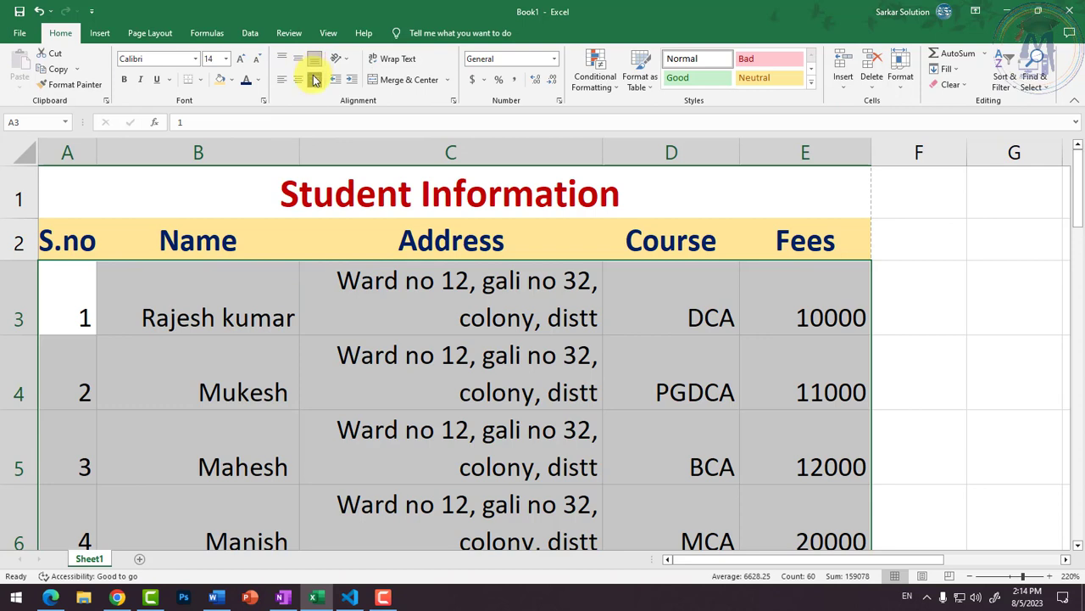
{"action": "left_click", "coordinate": [297, 80]}
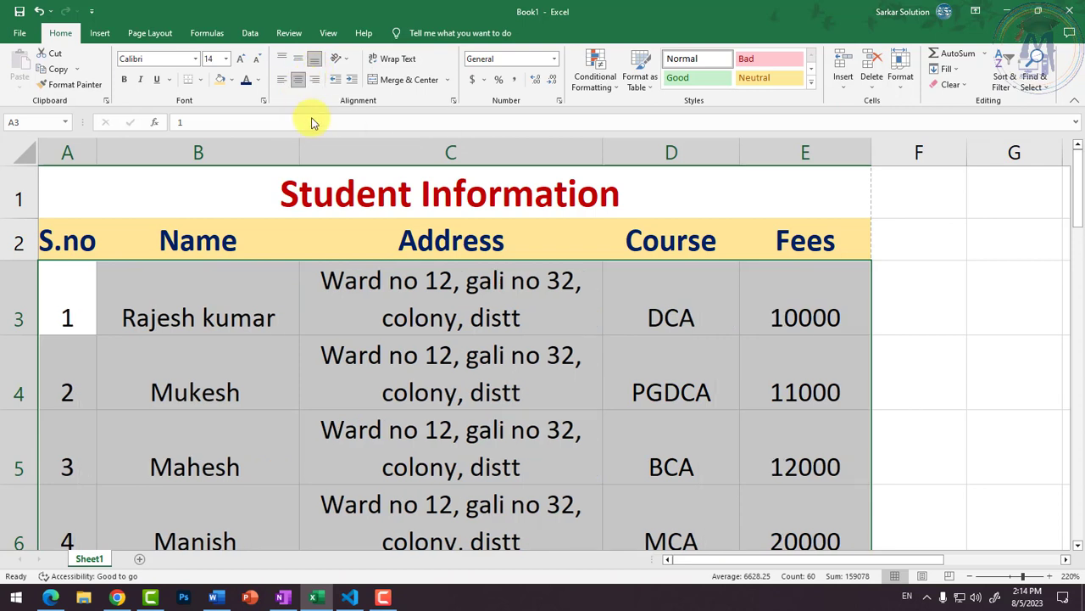
{"action": "left_click", "coordinate": [295, 59]}
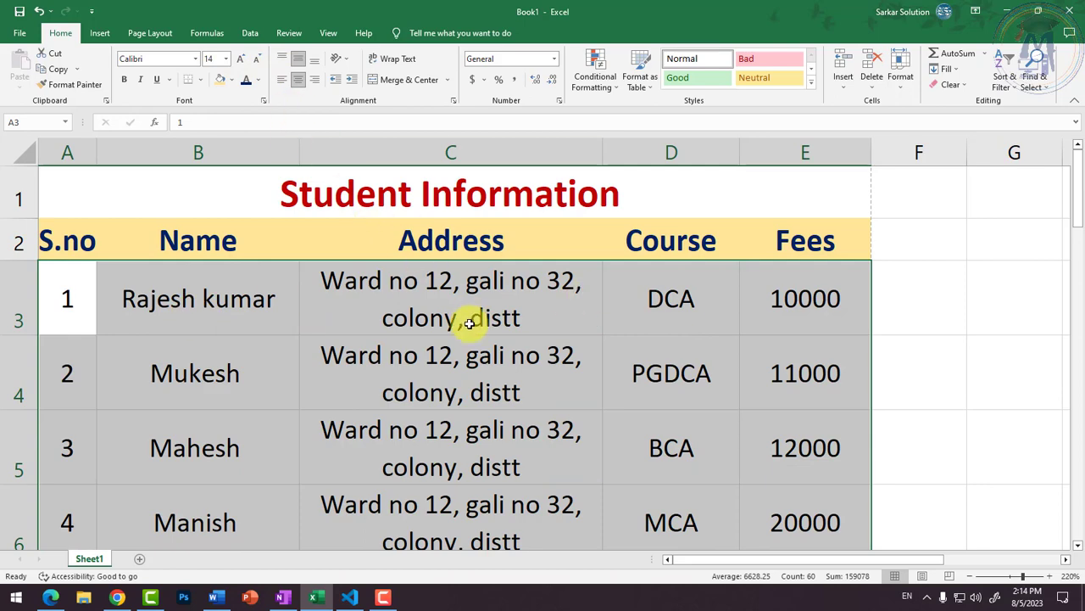
Zoom the sheet out and back in to about 175%, then open the File backstage
{"action": "scroll", "coordinate": [649, 368], "scroll_direction": "down", "scroll_amount": 5}
{"action": "scroll", "coordinate": [650, 368], "scroll_direction": "up", "scroll_amount": 5}
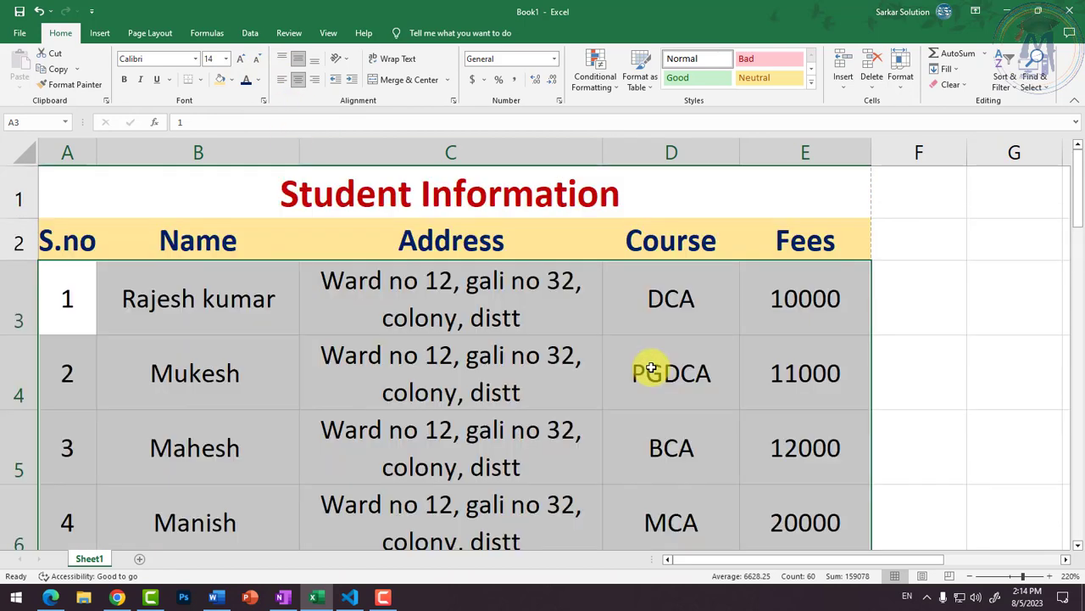
{"action": "scroll", "coordinate": [590, 274], "scroll_direction": "down", "scroll_amount": 7}
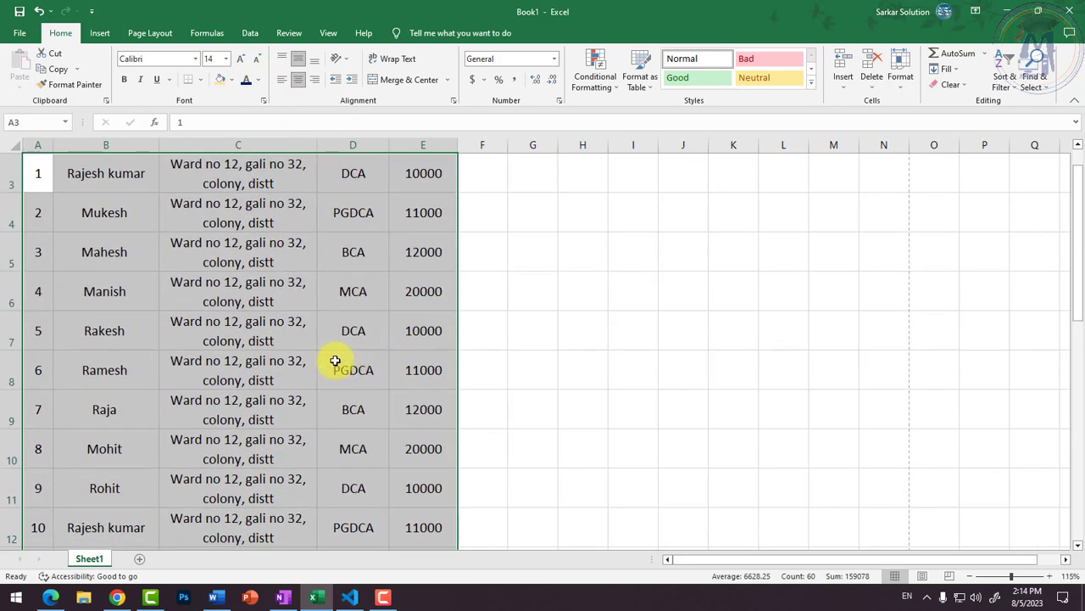
{"action": "scroll", "coordinate": [167, 200], "scroll_direction": "up", "scroll_amount": 4, "text": "ctrl"}
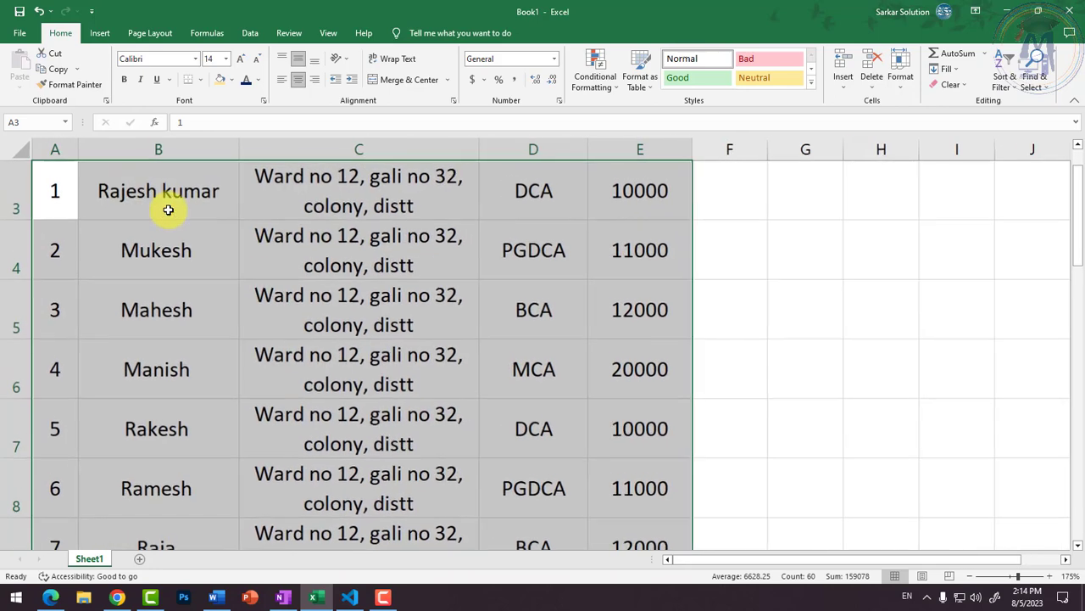
{"action": "scroll", "coordinate": [255, 234], "scroll_direction": "up", "scroll_amount": 1}
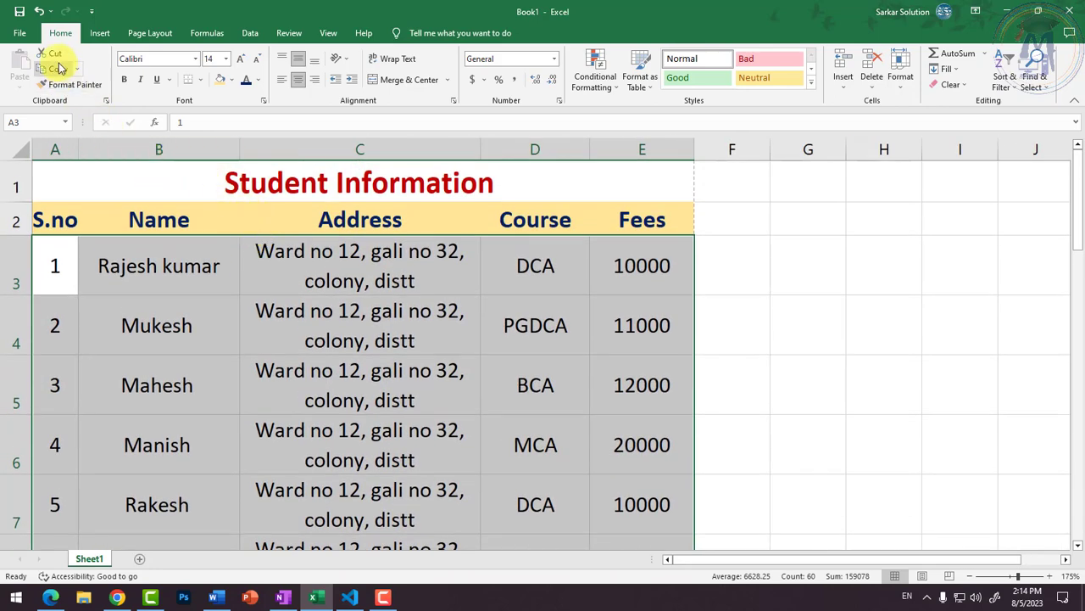
{"action": "left_click", "coordinate": [20, 38]}
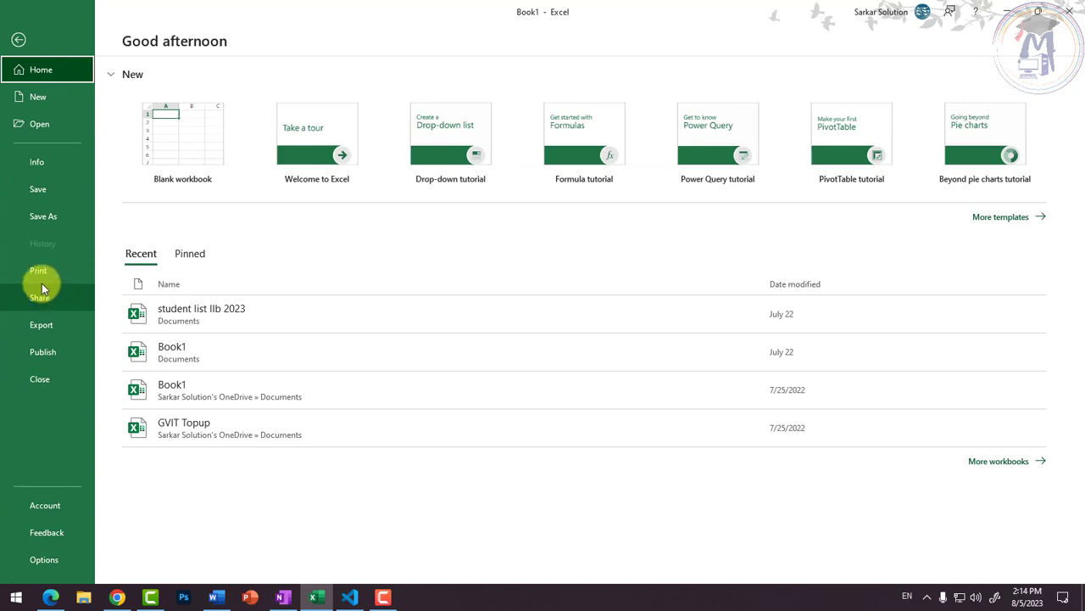
{"action": "left_click", "coordinate": [40, 274]}
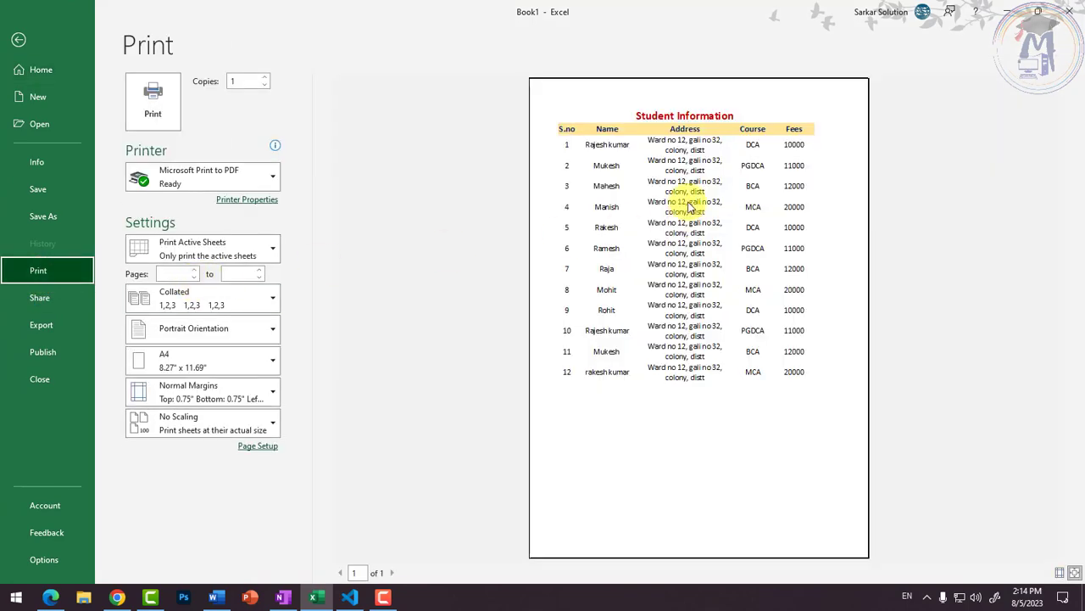
{"action": "left_click", "coordinate": [711, 172]}
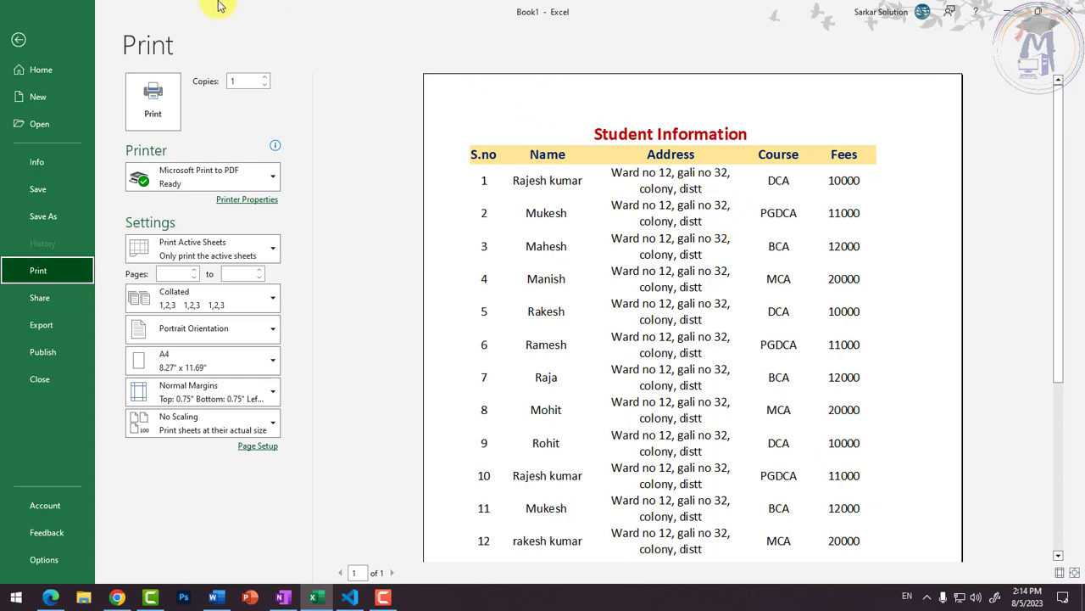
{"action": "left_click", "coordinate": [18, 40]}
{"action": "left_click_drag", "start_coordinate": [62, 266], "coordinate": [330, 338]}
{"action": "left_click_drag", "start_coordinate": [66, 213], "coordinate": [618, 490]}
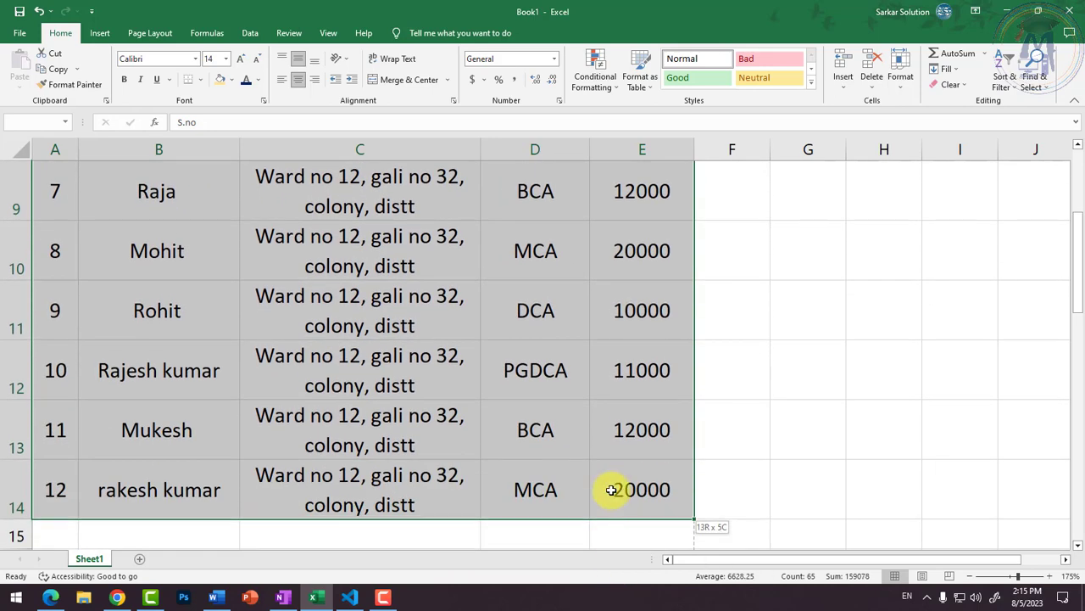
Apply All Borders to every cell of the student table
{"action": "left_click", "coordinate": [200, 80]}
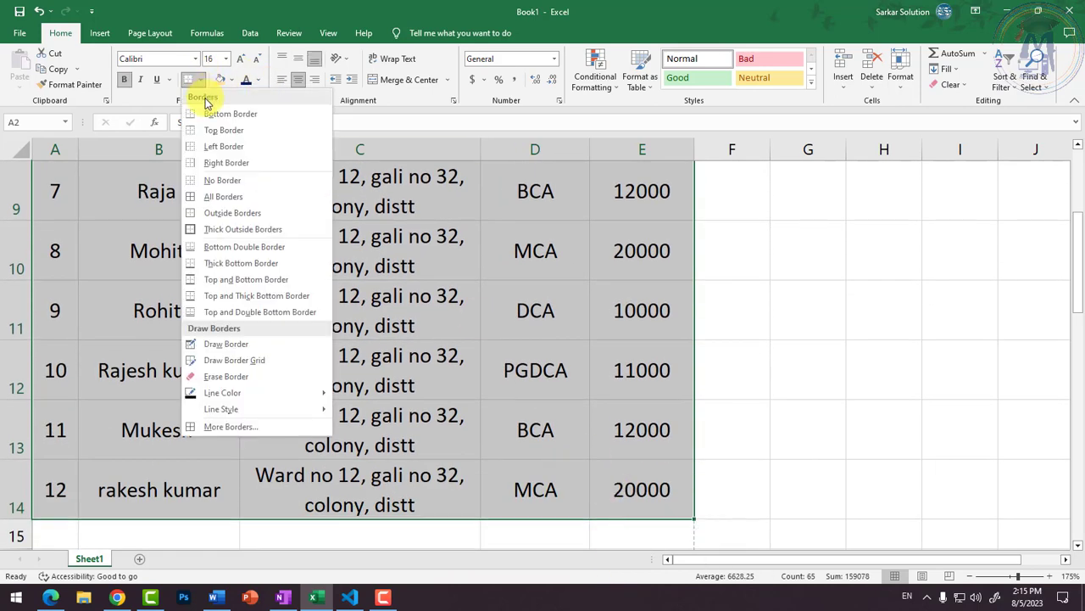
{"action": "left_click", "coordinate": [212, 196]}
{"action": "scroll", "coordinate": [252, 221], "scroll_direction": "up", "scroll_amount": 3}
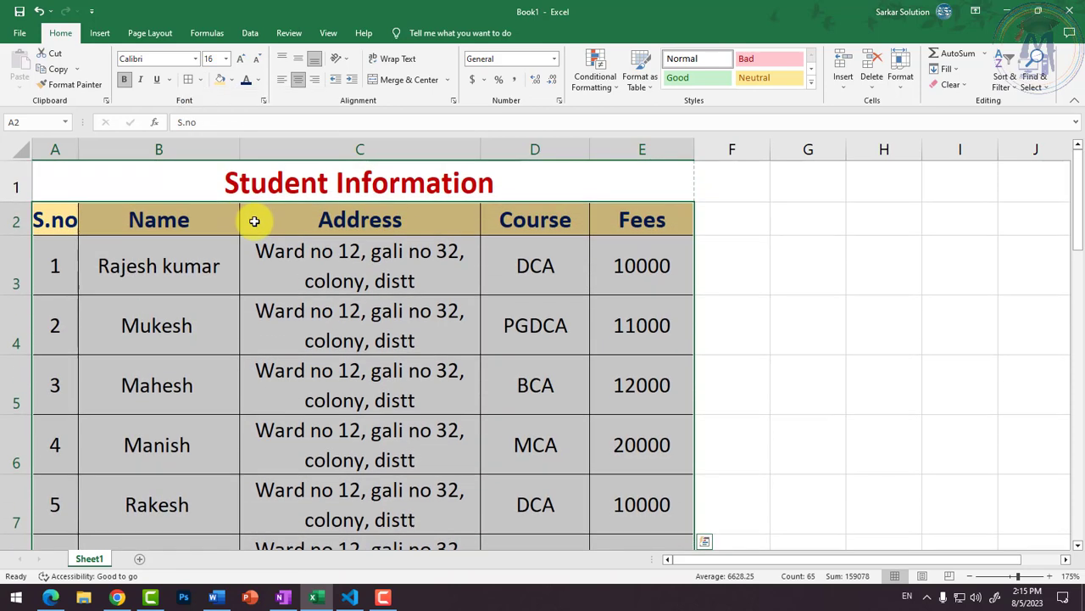
Check the bordered table in the one-page print preview, then return to the worksheet
{"action": "left_click", "coordinate": [19, 33]}
{"action": "left_click", "coordinate": [58, 276]}
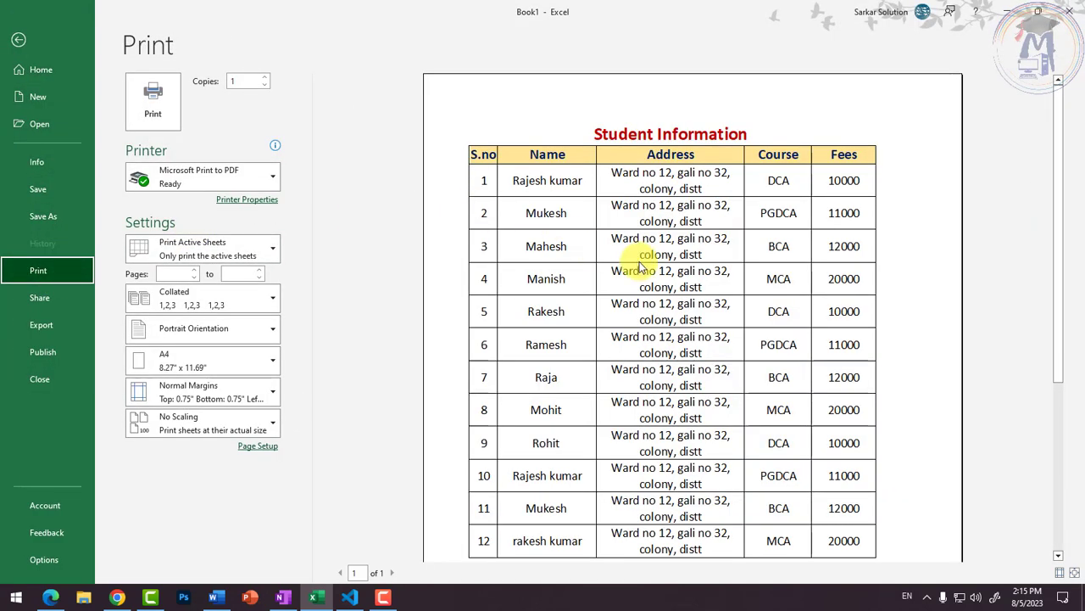
{"action": "scroll", "coordinate": [640, 268], "scroll_direction": "down", "scroll_amount": 3}
{"action": "scroll", "coordinate": [640, 262], "scroll_direction": "up", "scroll_amount": 3}
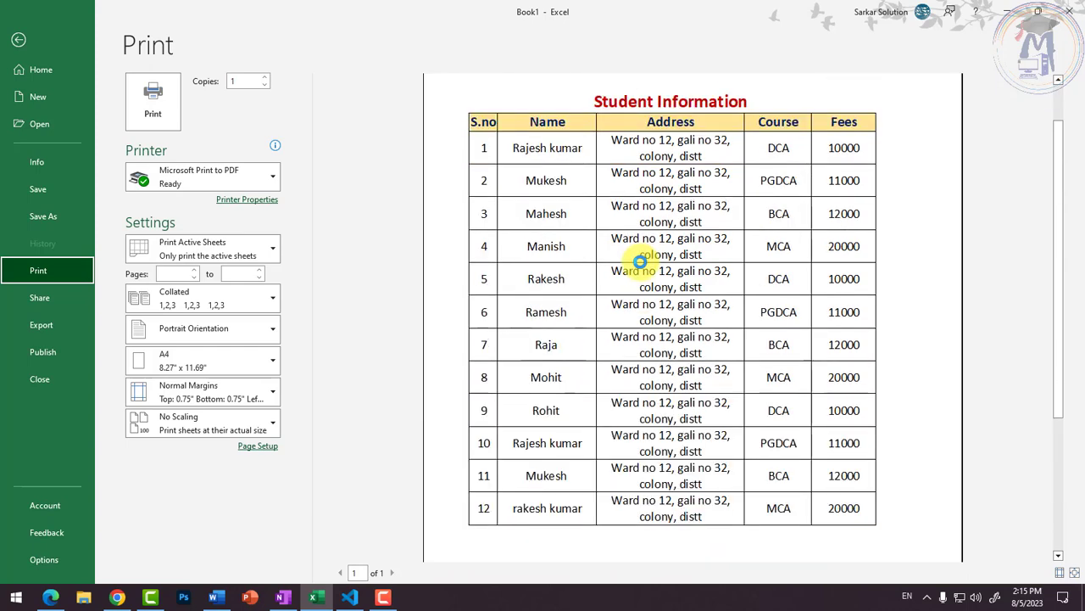
{"action": "left_click", "coordinate": [18, 39]}
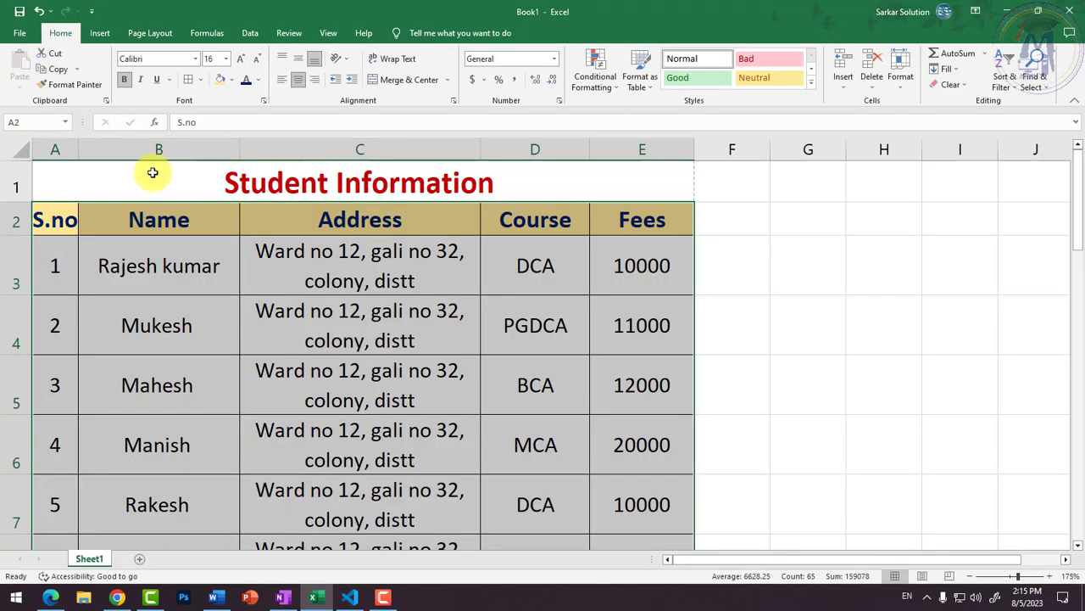
Enter Autofill in C19 and Auto Complete in C20 below the table
{"action": "left_click", "coordinate": [819, 255]}
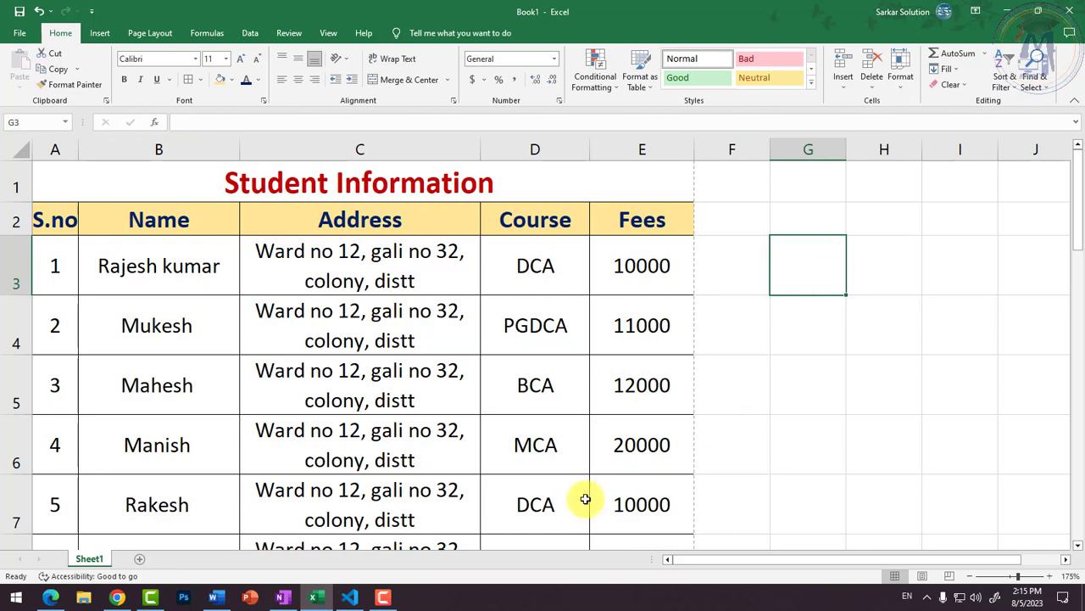
{"action": "scroll", "coordinate": [472, 475], "scroll_direction": "down", "scroll_amount": 4}
{"action": "scroll", "coordinate": [473, 475], "scroll_direction": "down", "scroll_amount": 3}
{"action": "scroll", "coordinate": [348, 475], "scroll_direction": "up", "scroll_amount": 2}
{"action": "left_click", "coordinate": [296, 267]}
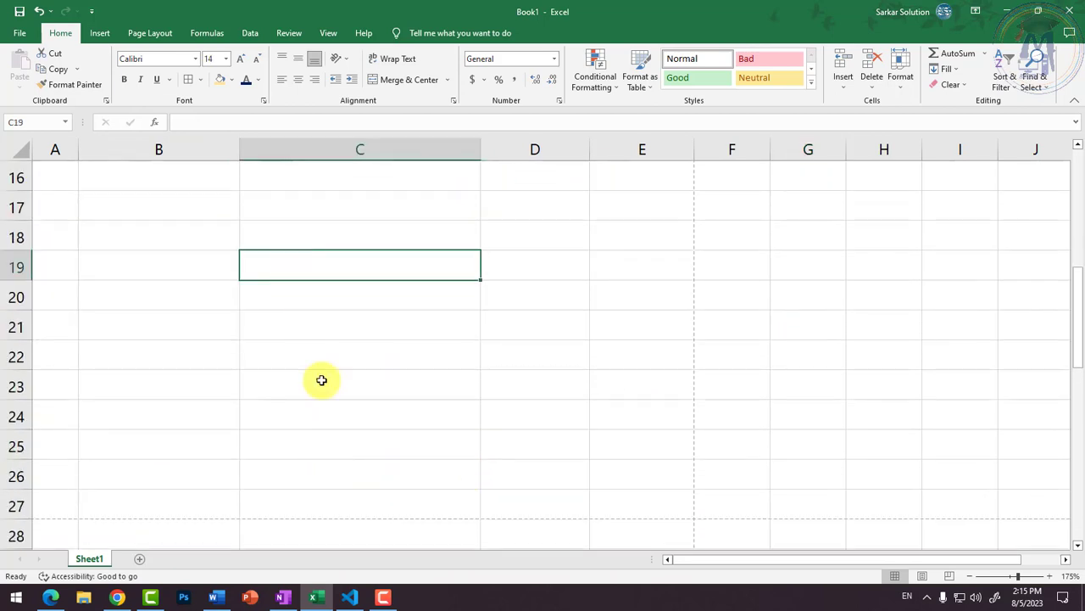
{"action": "scroll", "coordinate": [254, 317], "scroll_direction": "up", "scroll_amount": 3}
{"action": "scroll", "coordinate": [255, 316], "scroll_direction": "up", "scroll_amount": 2}
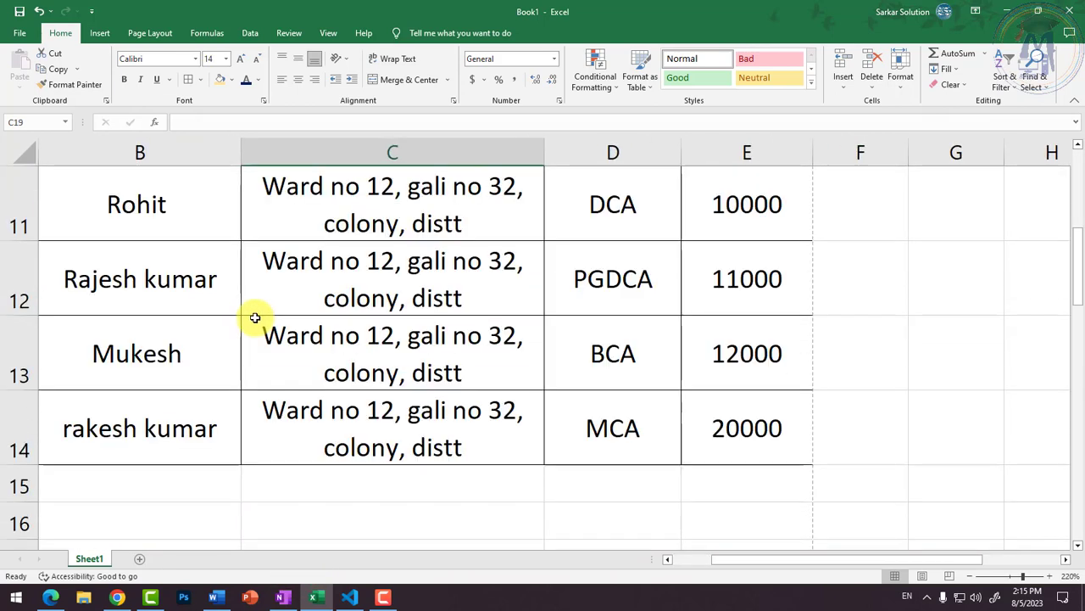
{"action": "type", "text": "A"}
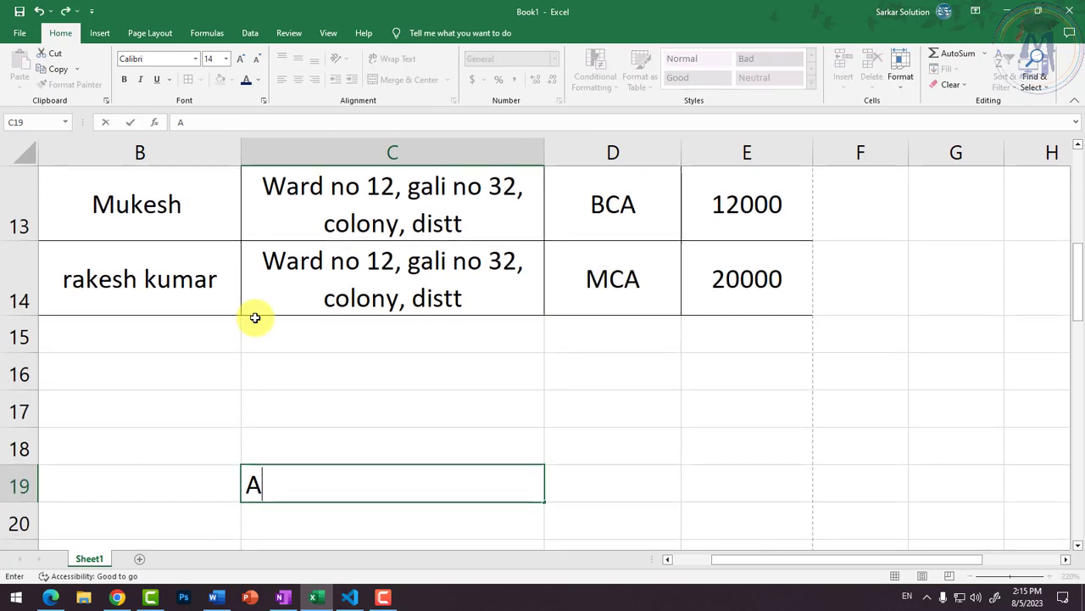
{"action": "type", "text": "utofill"}
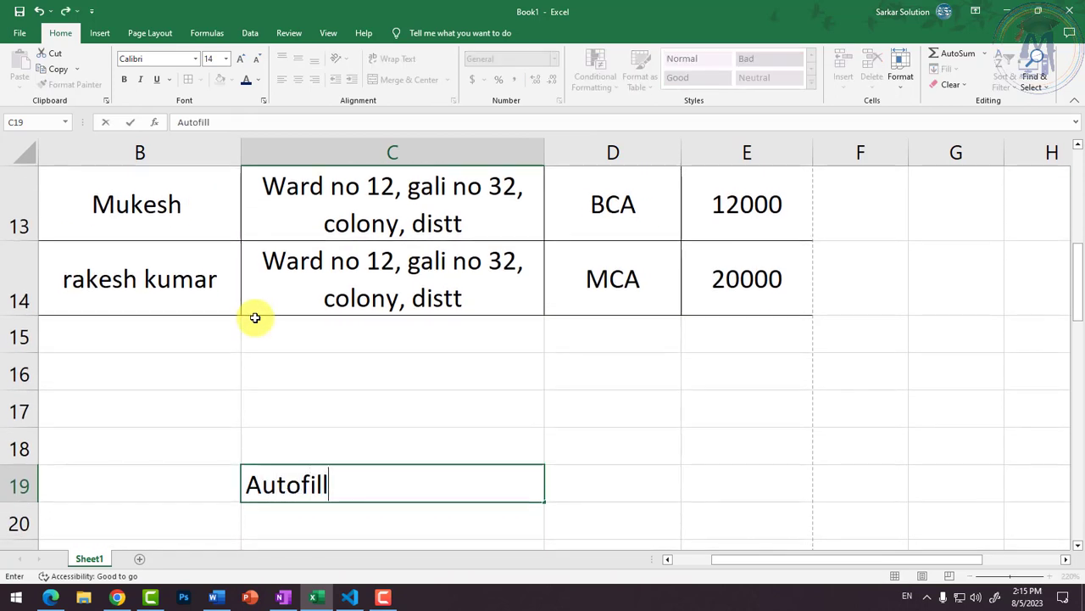
{"action": "key", "text": "Return"}
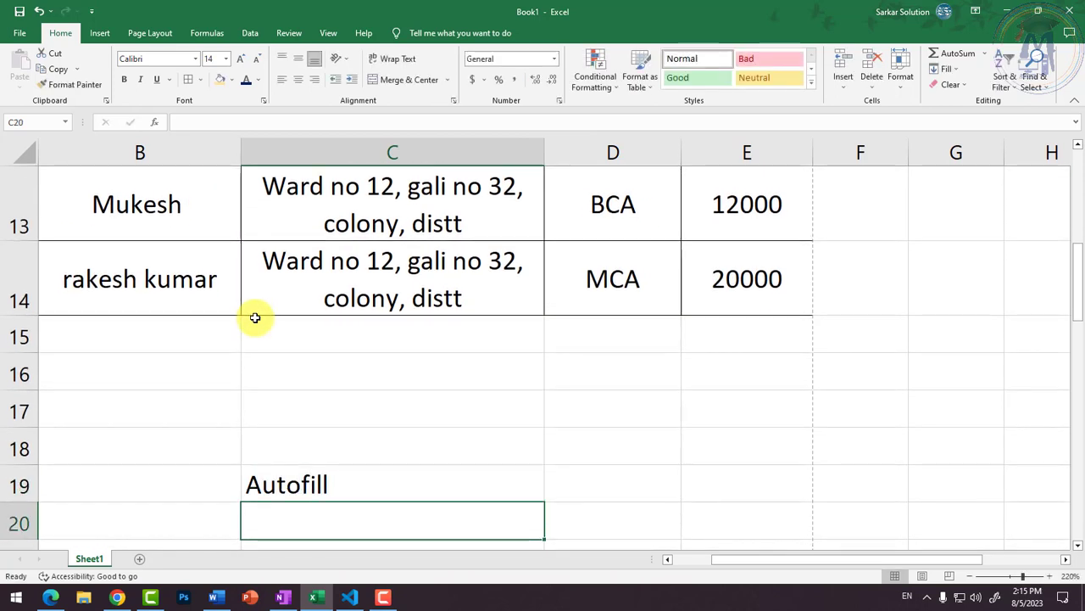
{"action": "type", "text": "AUtoCom"}
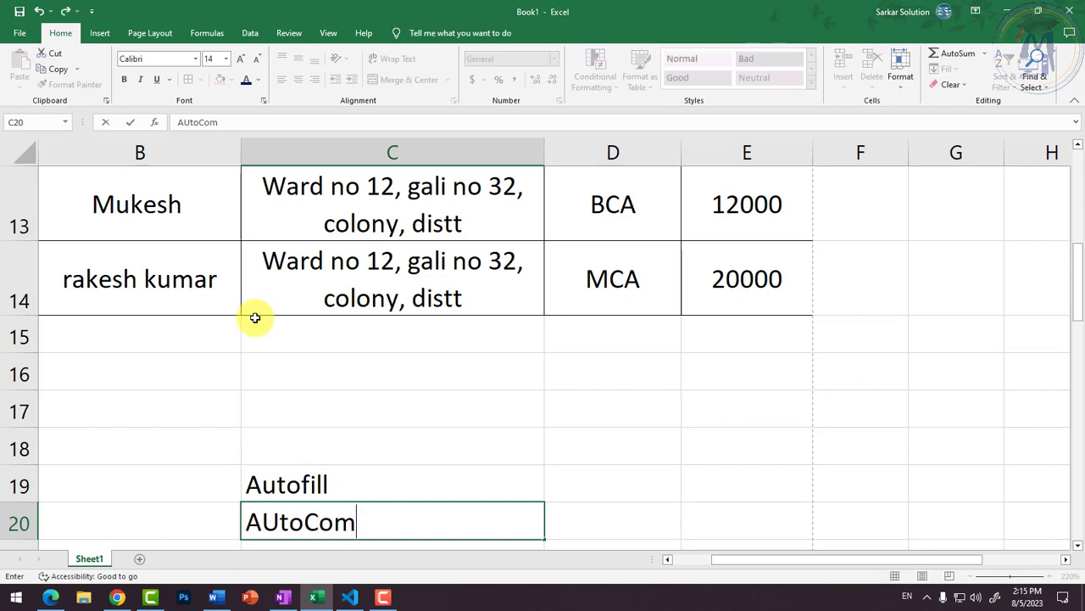
{"action": "type", "text": " Co"}
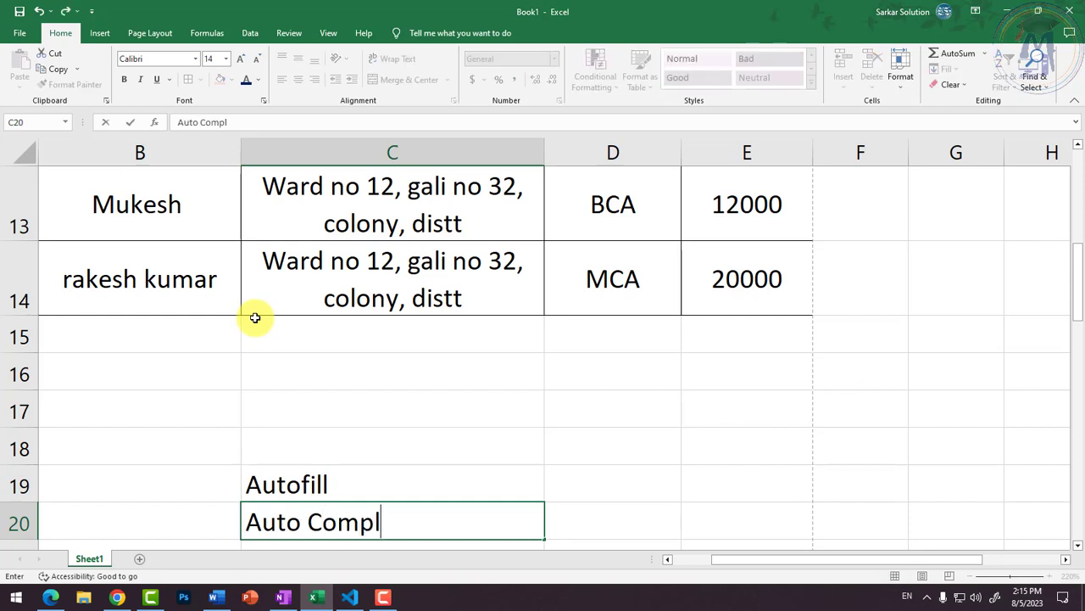
{"action": "key", "text": "Return"}
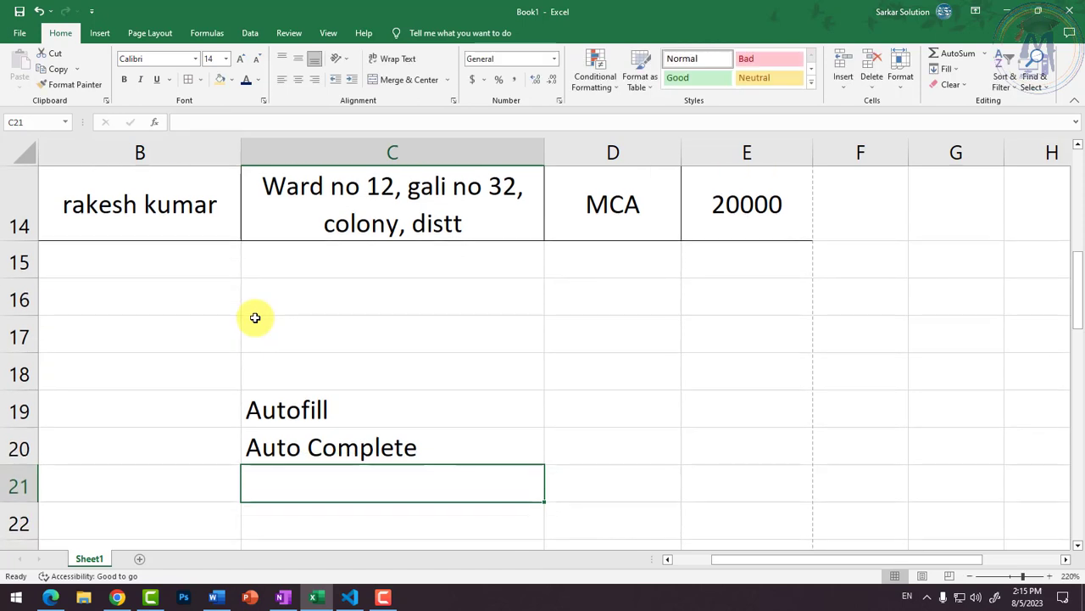
Add Row and Cols in C21:C22, correcting Row to Rows
{"action": "scroll", "coordinate": [255, 317], "scroll_direction": "down", "scroll_amount": 1}
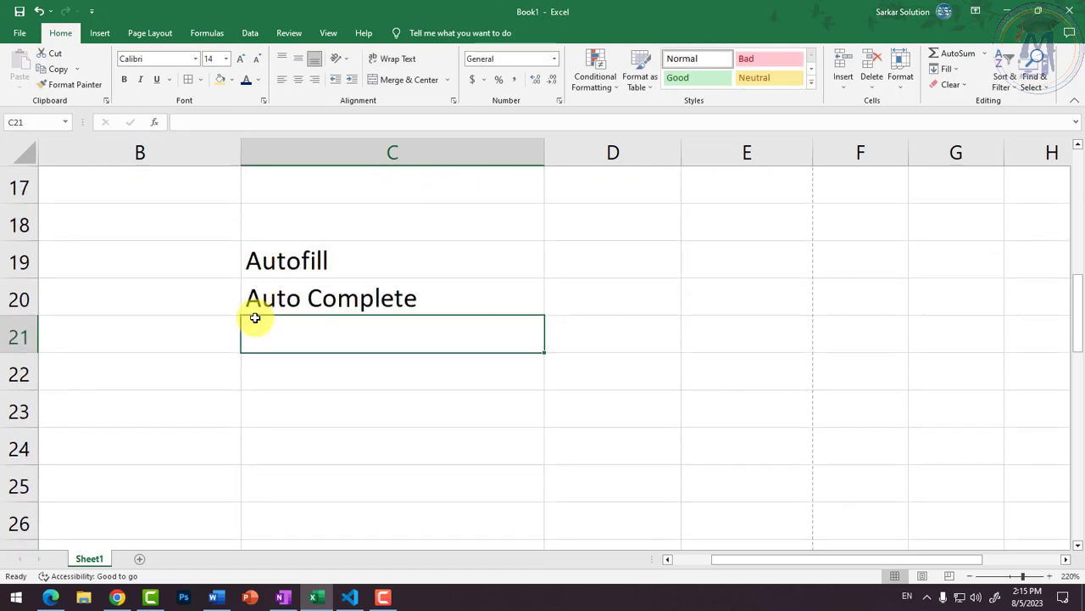
{"action": "type", "text": "R"}
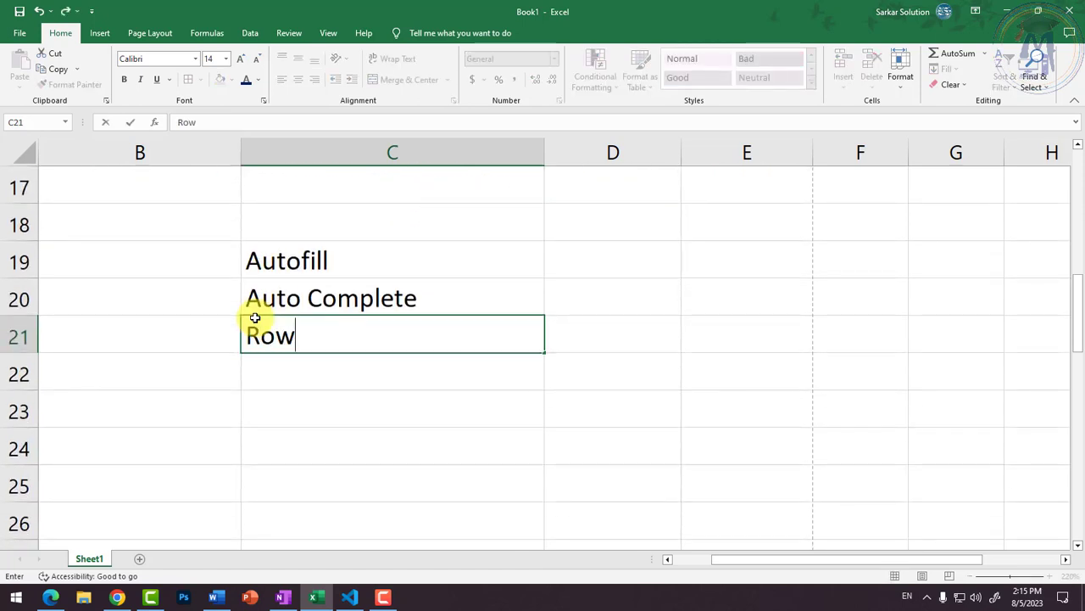
{"action": "type", "text": "ow"}
{"action": "key", "text": "Return"}
{"action": "type", "text": "Co"}
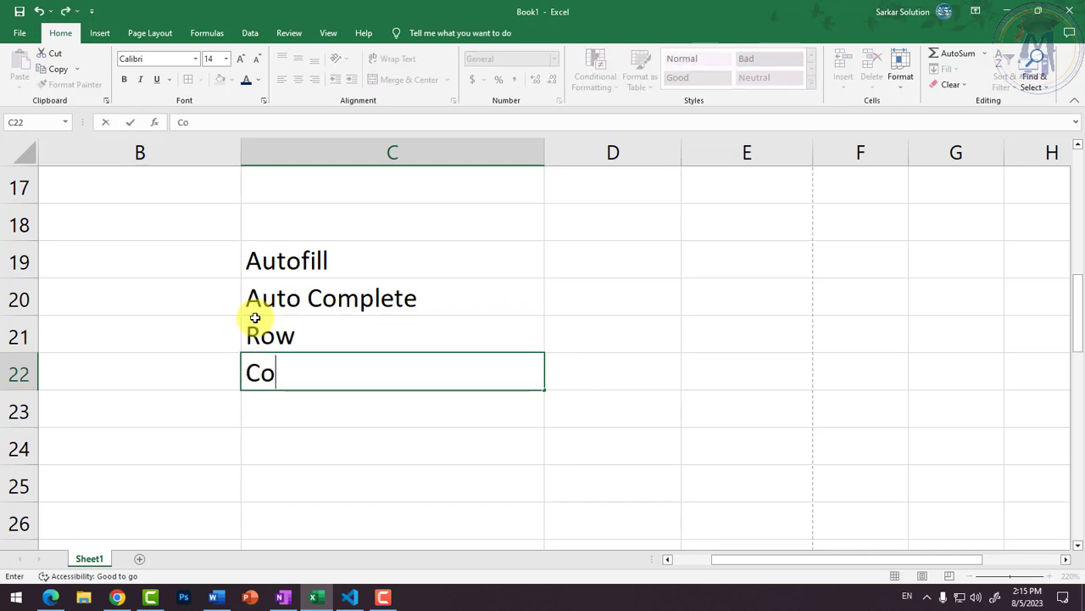
{"action": "type", "text": "ls"}
{"action": "left_click", "coordinate": [256, 317]}
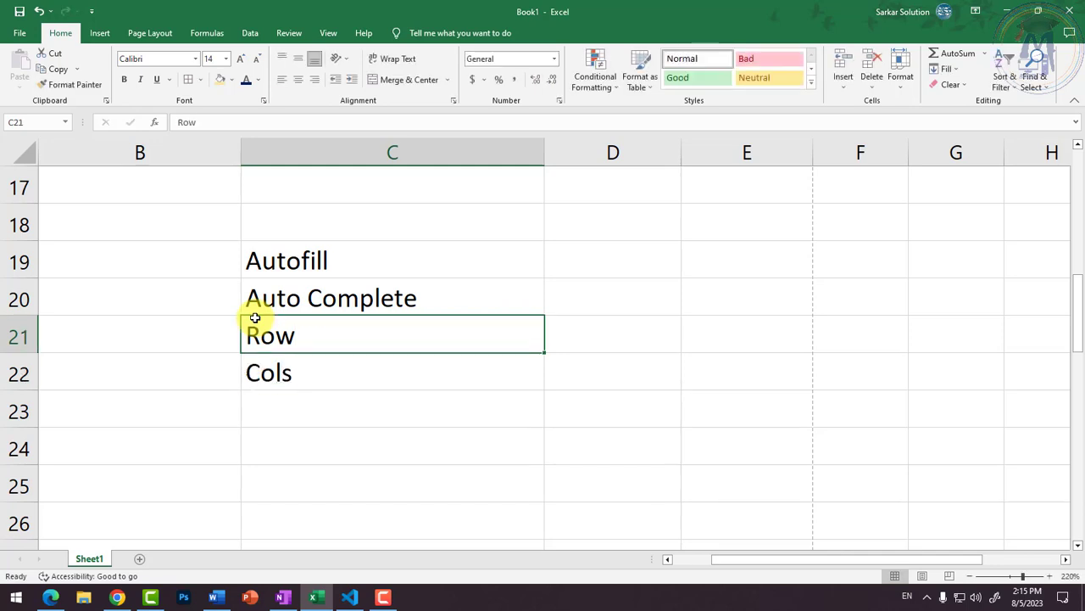
{"action": "double_click", "coordinate": [311, 344]}
{"action": "type", "text": "s"}
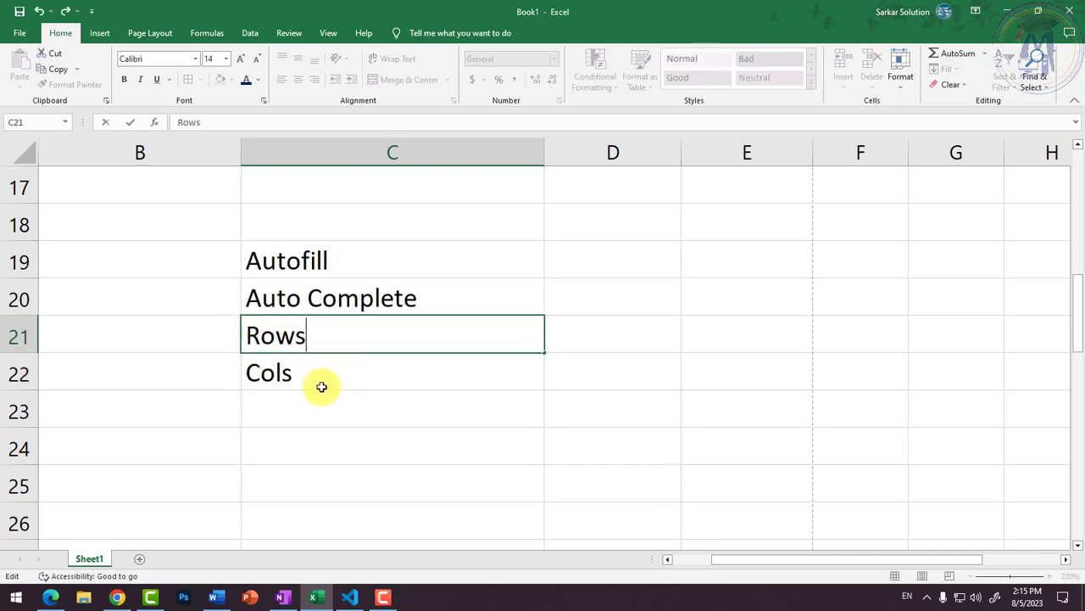
{"action": "left_click", "coordinate": [322, 387]}
Enter Cells and Sheet in C23:C24 and add a blank Sheet2
{"action": "left_click", "coordinate": [322, 410]}
{"action": "type", "text": "Cel"}
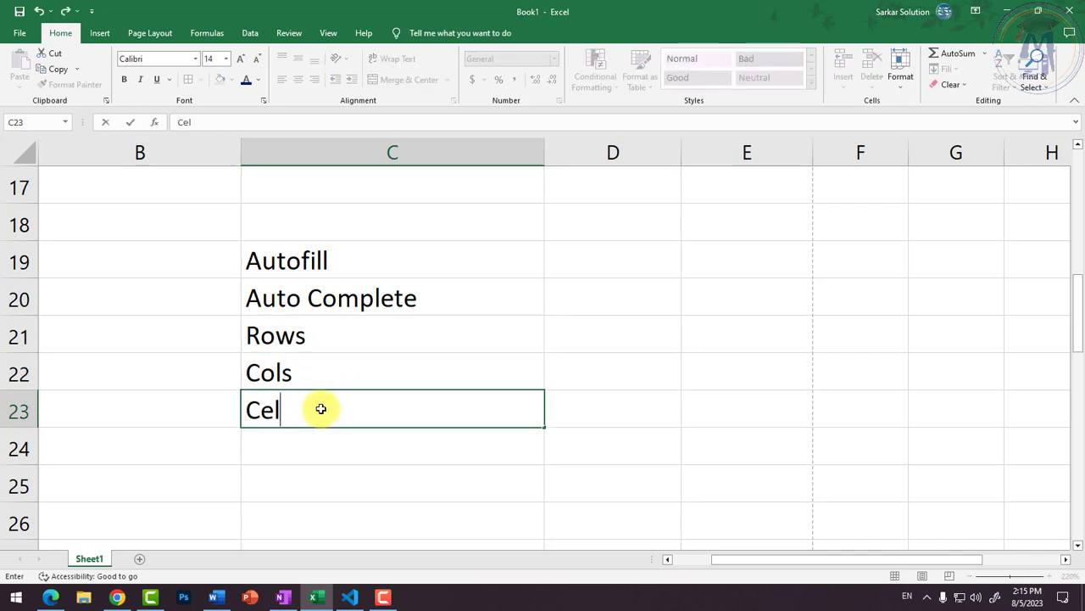
{"action": "type", "text": "ls"}
{"action": "key", "text": "Return"}
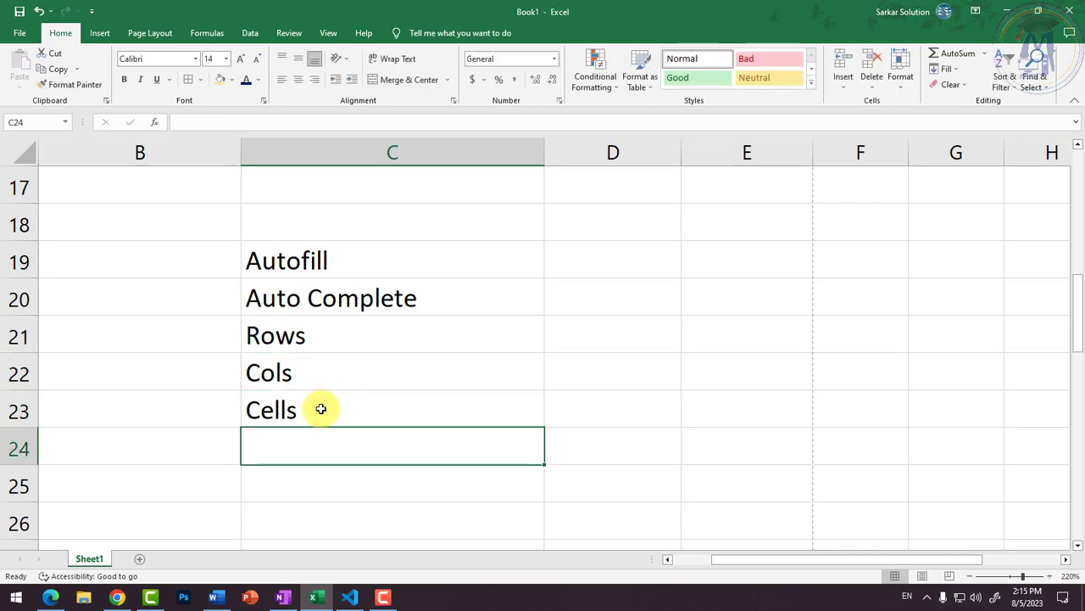
{"action": "type", "text": "Sheet"}
{"action": "key", "text": "Return"}
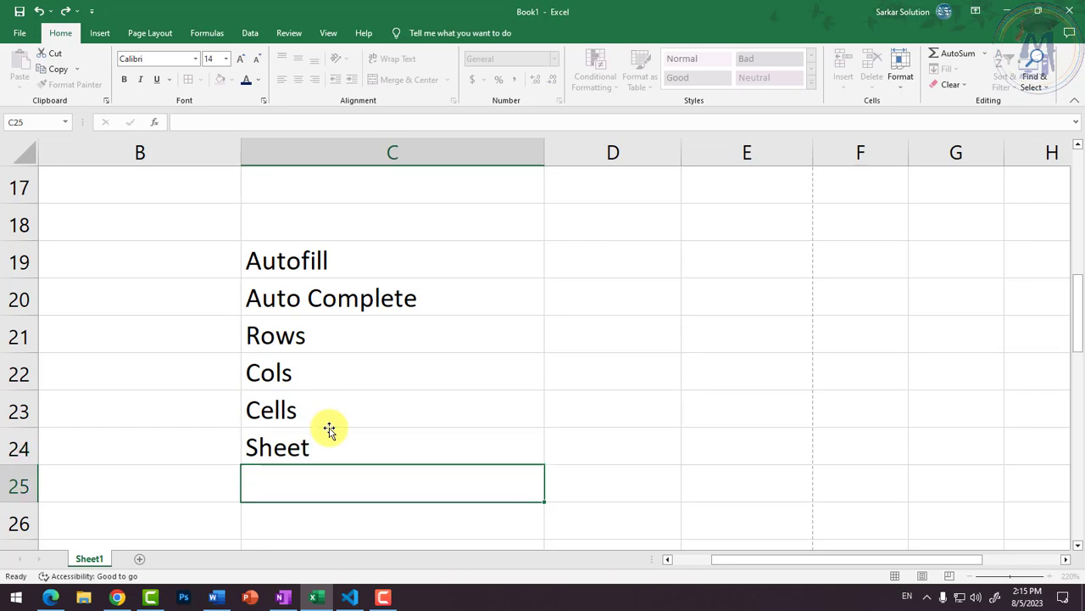
{"action": "left_click", "coordinate": [140, 559]}
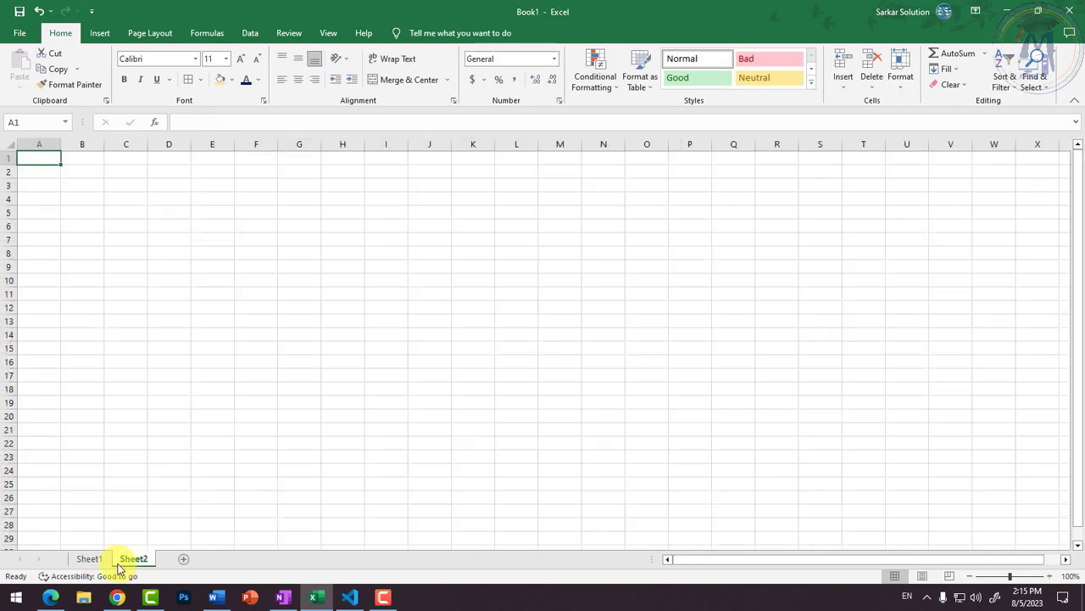
Go back to Sheet1 and start typing Plus in D19 beside Autofill
{"action": "left_click", "coordinate": [93, 558]}
{"action": "left_click", "coordinate": [616, 254]}
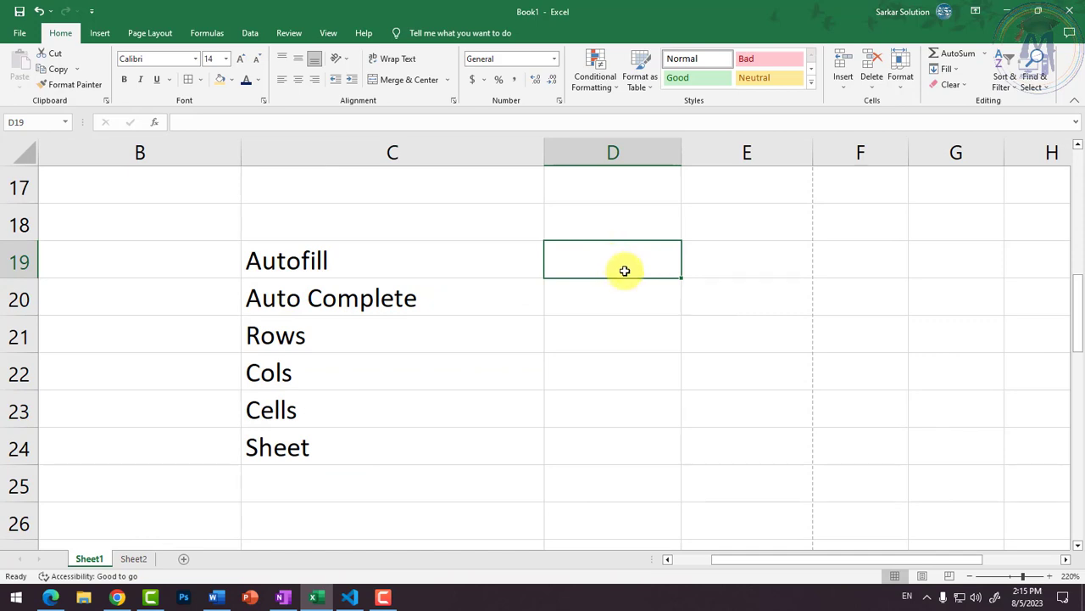
{"action": "type", "text": "Plus"}
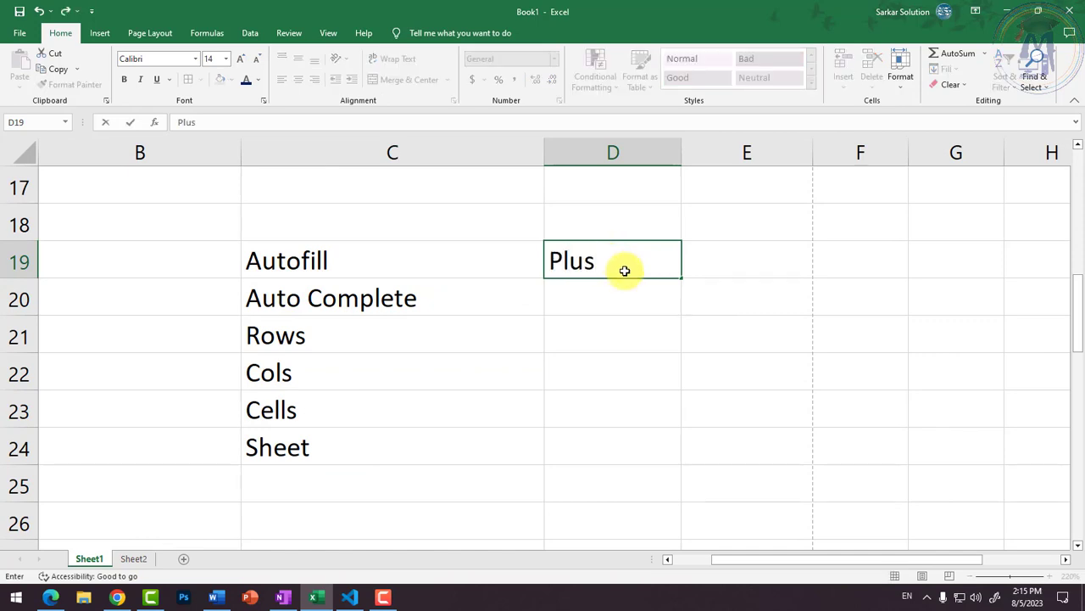
{"action": "scroll", "coordinate": [424, 339], "scroll_direction": "up", "scroll_amount": 5}
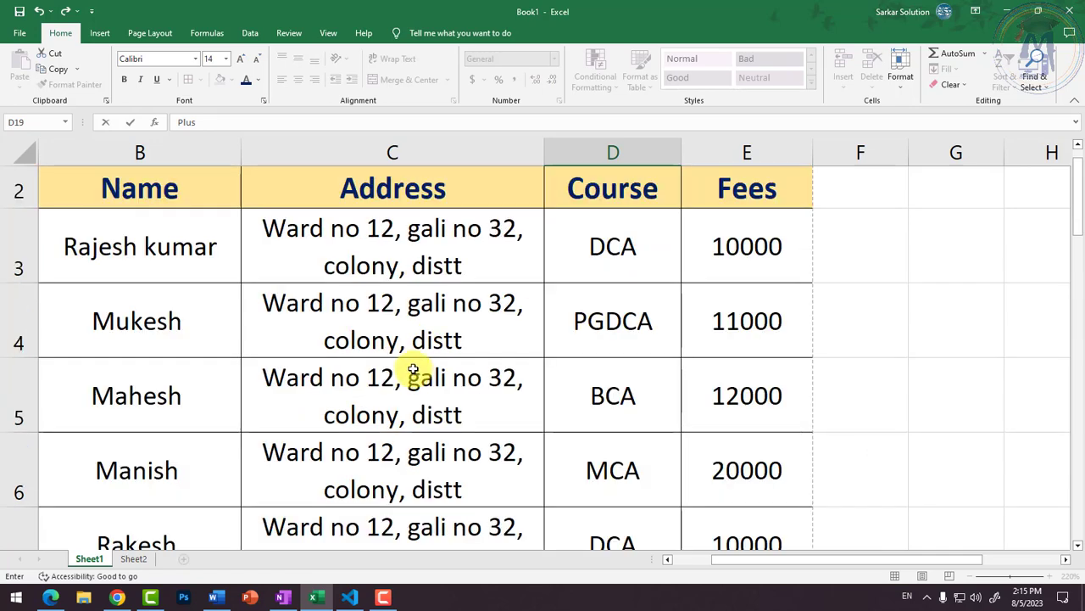
Confirm Plus in D19 and enter the row count 1048576 in D21
{"action": "scroll", "coordinate": [365, 331], "scroll_direction": "down", "scroll_amount": 4}
{"action": "left_click", "coordinate": [453, 242]}
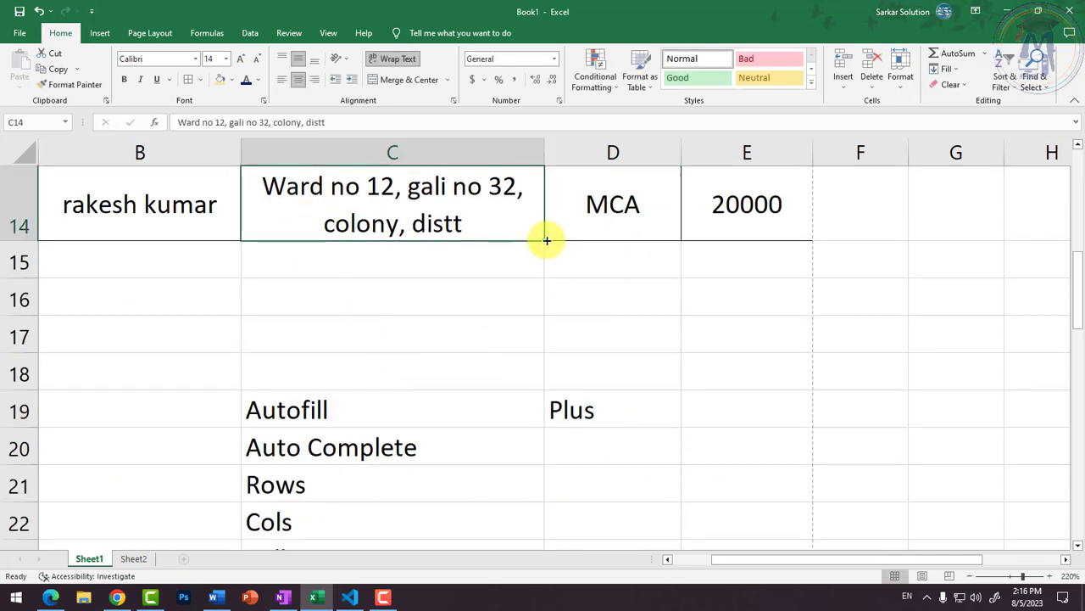
{"action": "left_click", "coordinate": [484, 453]}
{"action": "left_click", "coordinate": [574, 439]}
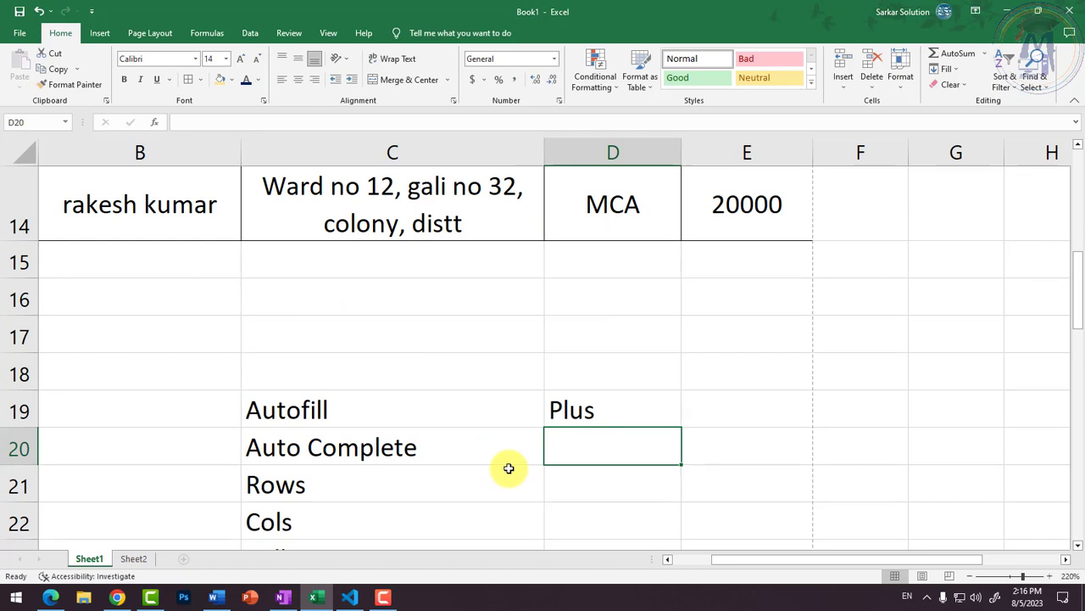
{"action": "scroll", "coordinate": [508, 468], "scroll_direction": "down", "scroll_amount": 1}
{"action": "left_click", "coordinate": [456, 330]}
{"action": "left_click", "coordinate": [598, 332]}
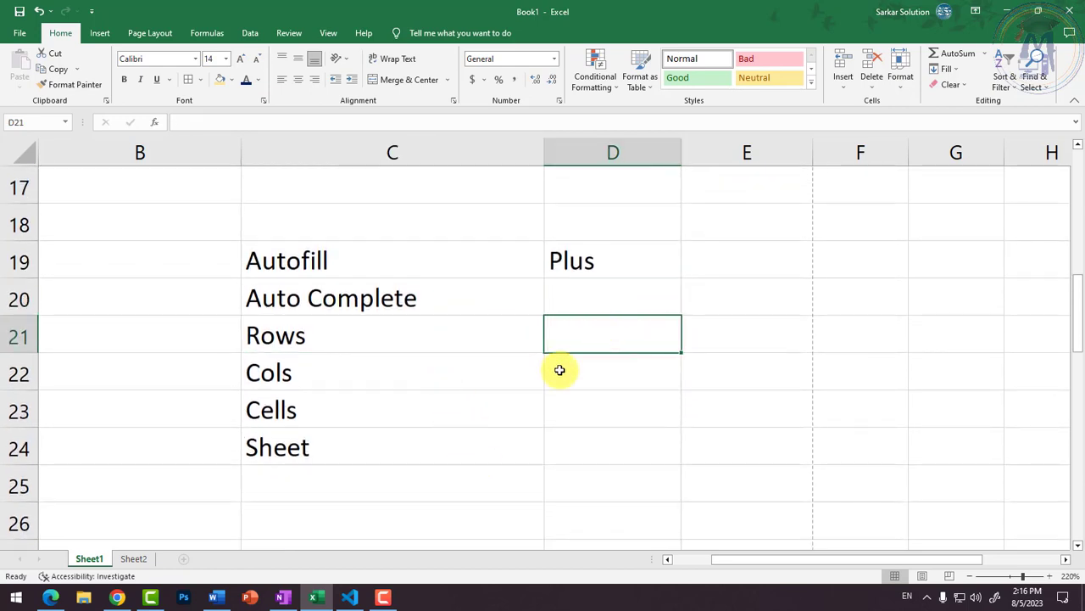
{"action": "type", "text": "1048576"}
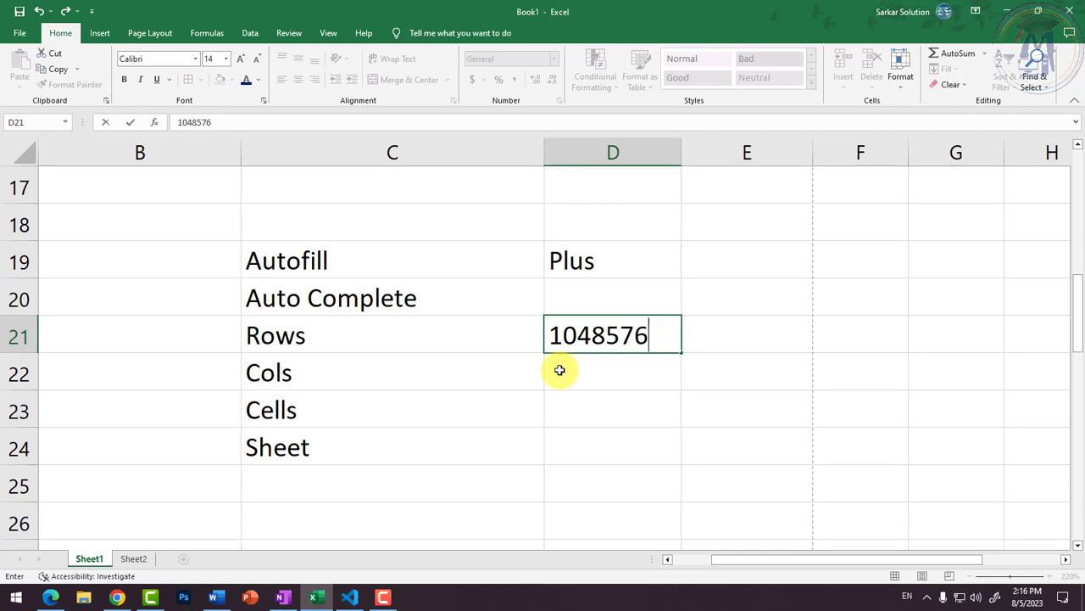
{"action": "left_click", "coordinate": [560, 369]}
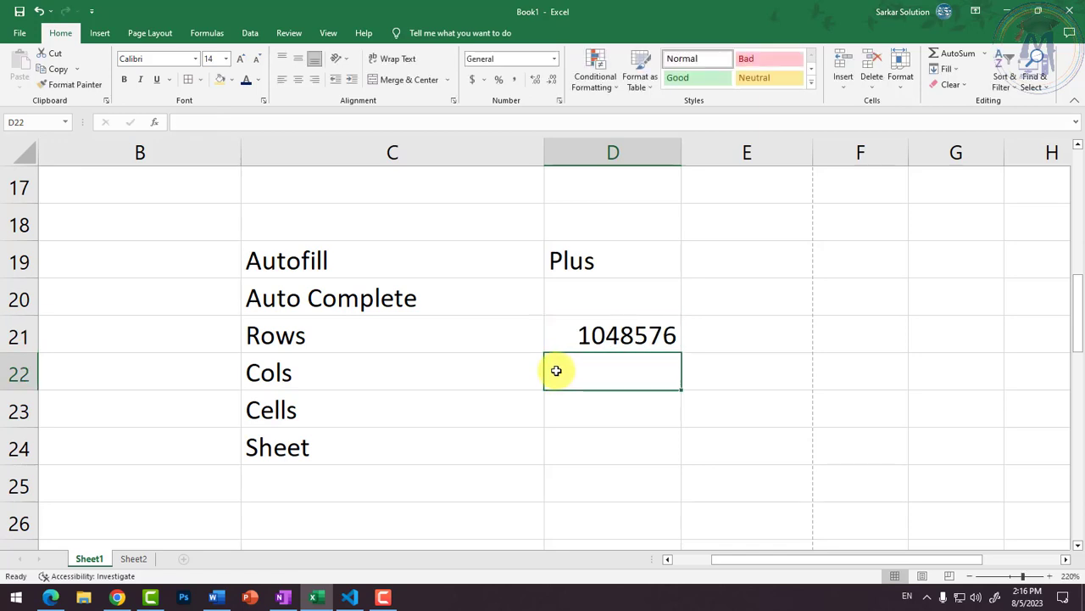
{"action": "scroll", "coordinate": [7, 259], "scroll_direction": "up", "scroll_amount": 5}
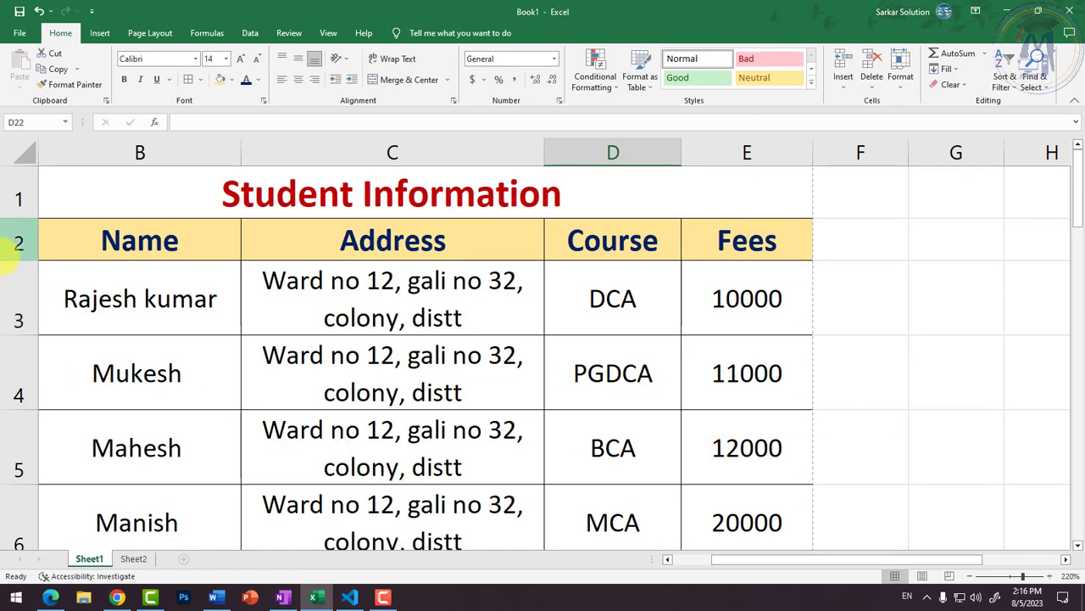
{"action": "left_click", "coordinate": [20, 202]}
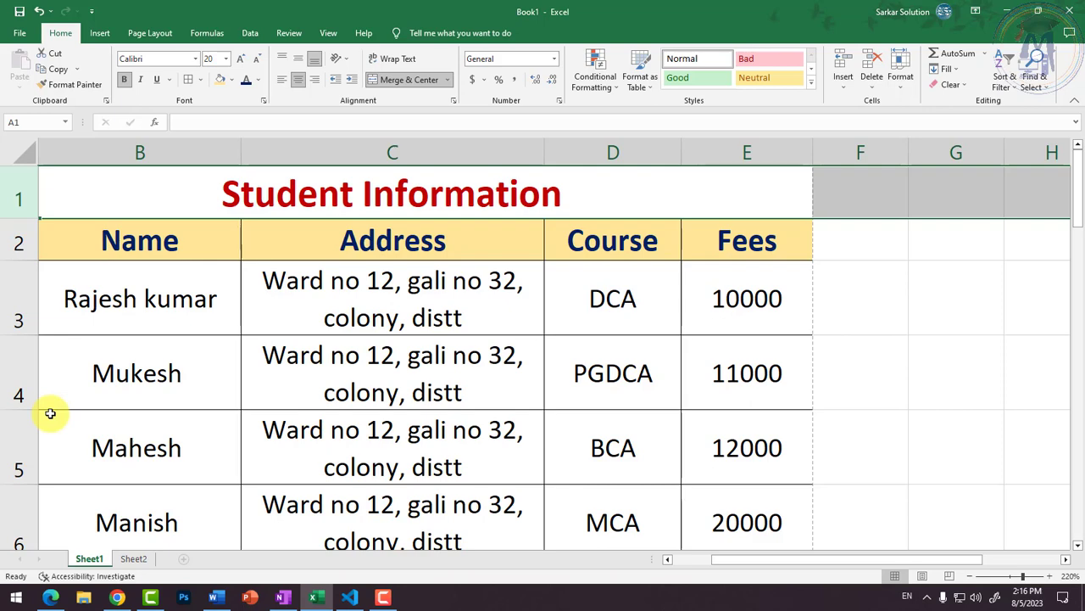
{"action": "key", "text": "ctrl+Down"}
{"action": "key", "text": "ctrl+Down"}
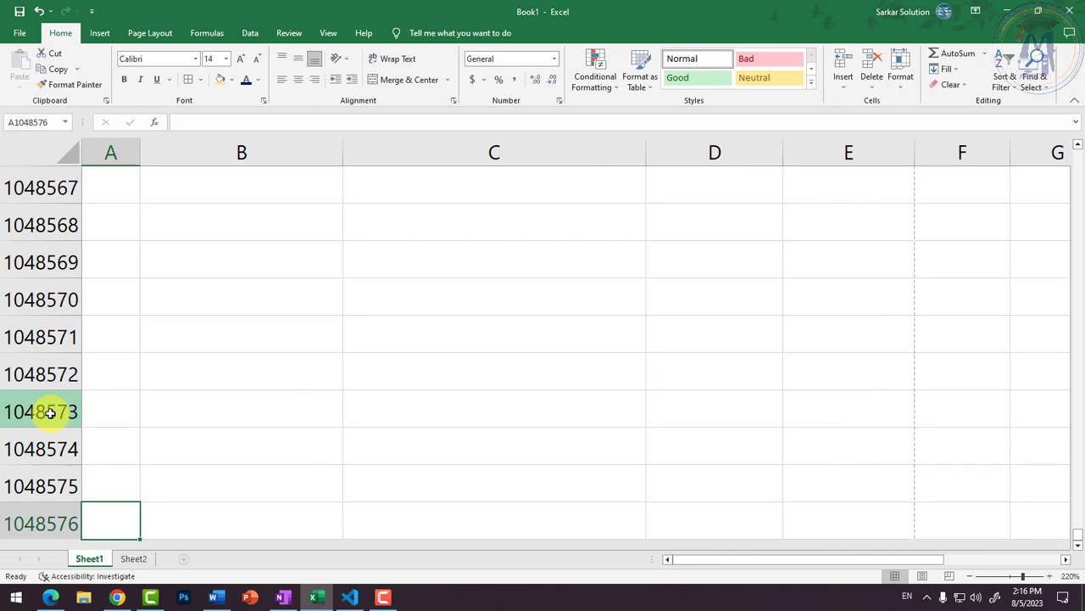
{"action": "key", "text": "ctrl+Up"}
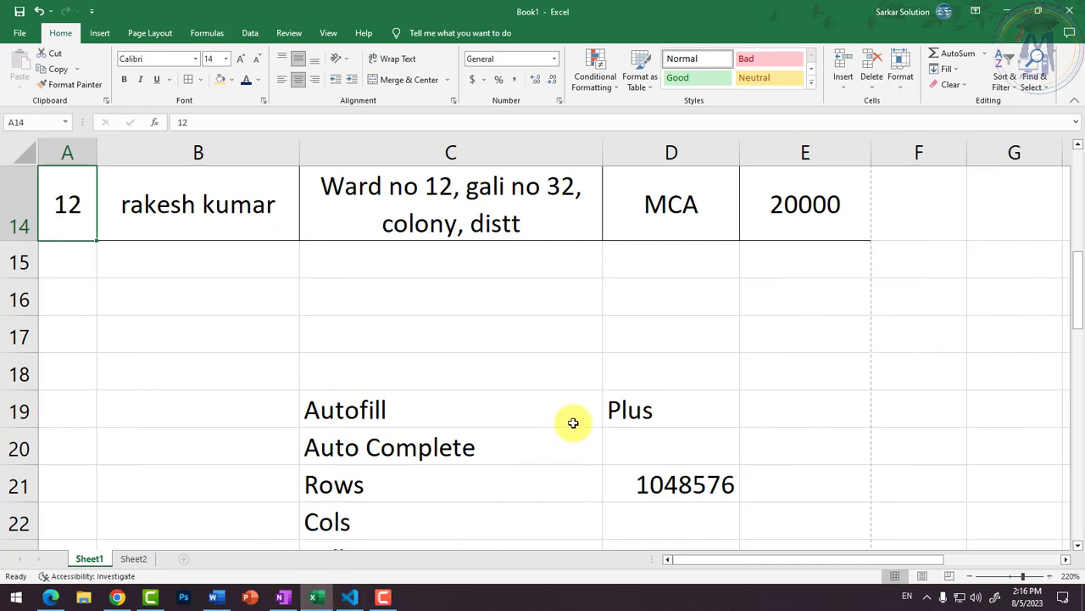
Enter 16384 as the column count in D22, then jump back to A1
{"action": "scroll", "coordinate": [628, 407], "scroll_direction": "down", "scroll_amount": 1}
{"action": "left_click", "coordinate": [673, 385]}
{"action": "type", "text": "16384"}
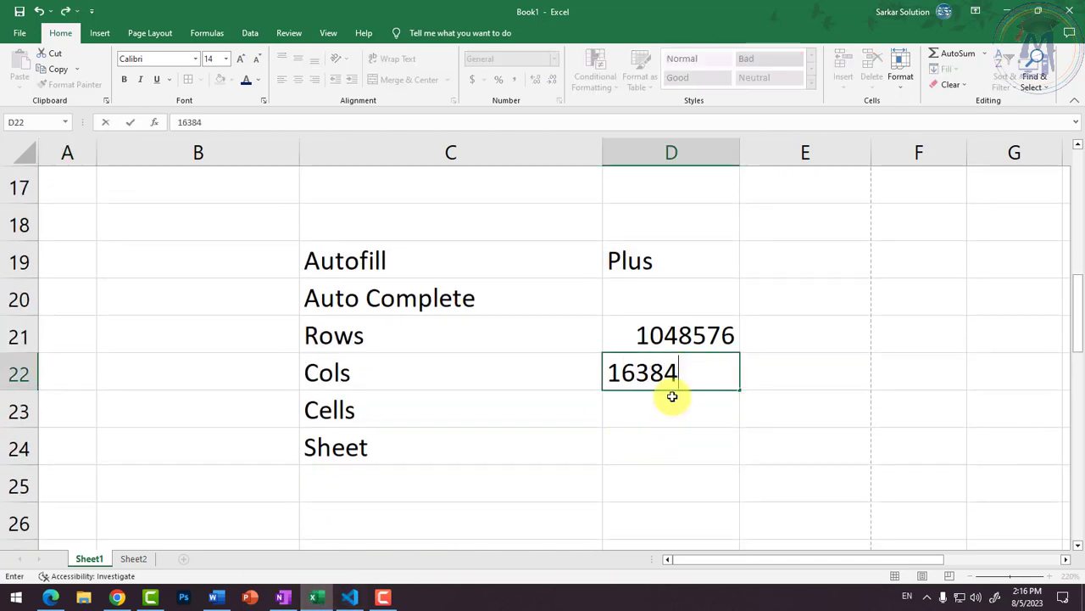
{"action": "key", "text": "Return"}
{"action": "key", "text": "Up"}
{"action": "key", "text": "Up"}
{"action": "key", "text": "ctrl+Up"}
{"action": "key", "text": "ctrl+Up"}
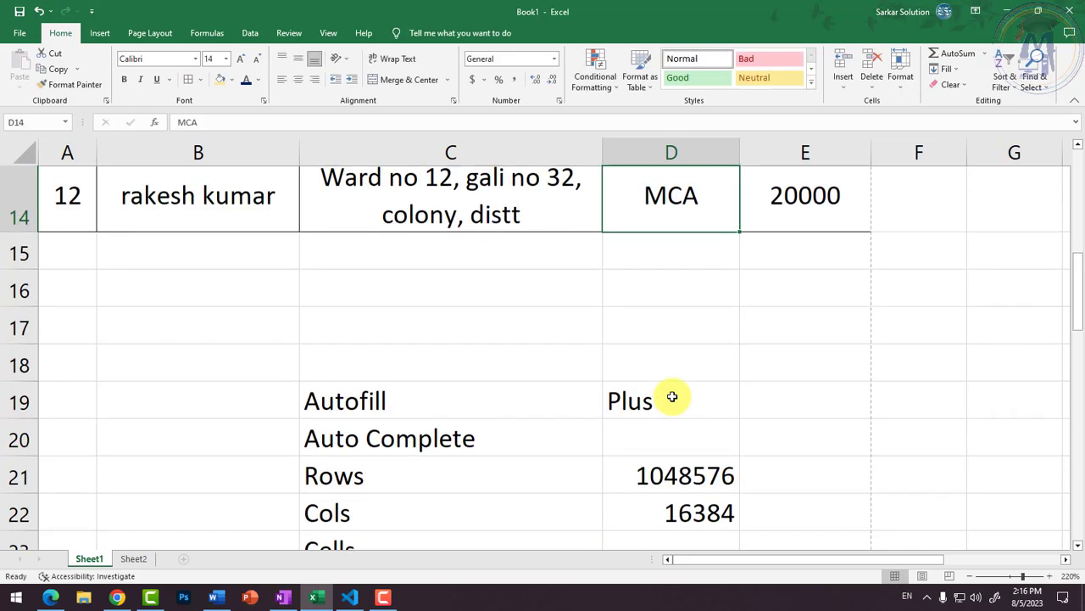
{"action": "key", "text": "ctrl+Home"}
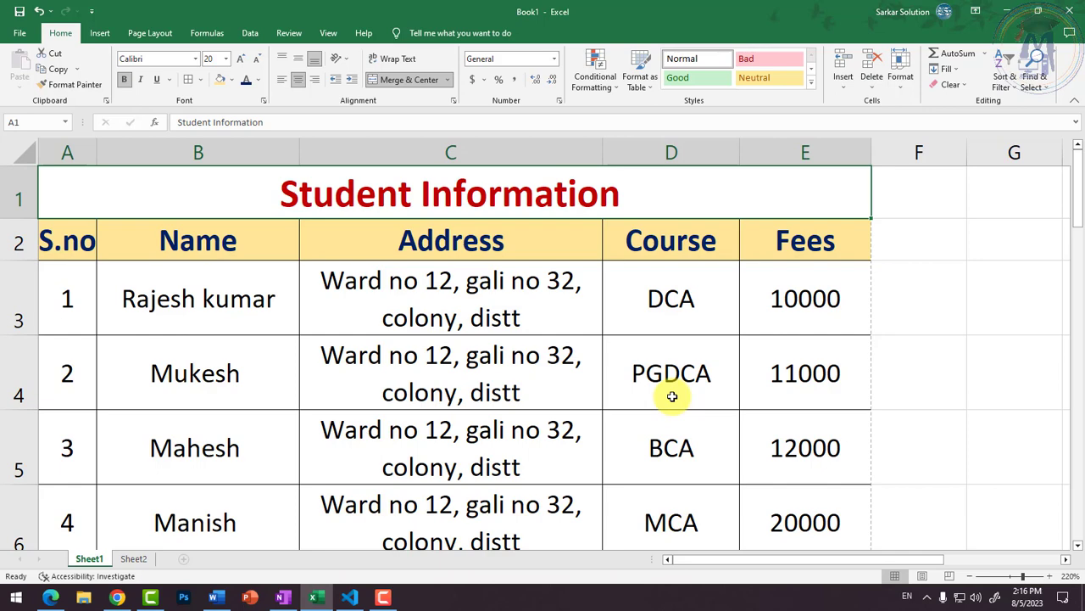
{"action": "key", "text": "ctrl+Right"}
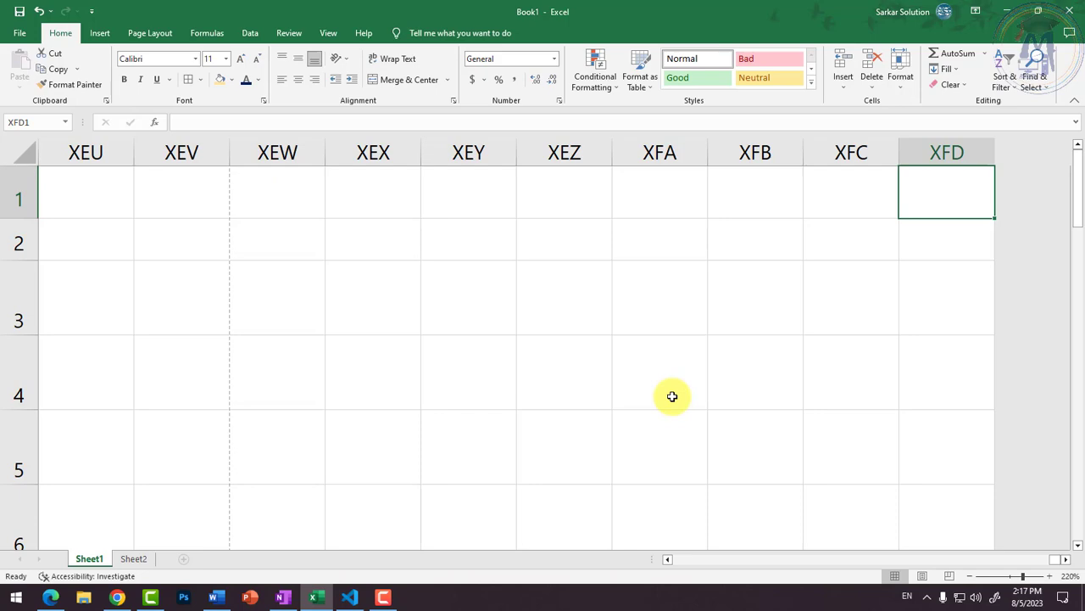
{"action": "key", "text": "ctrl+Left"}
{"action": "key", "text": "ctrl+Down"}
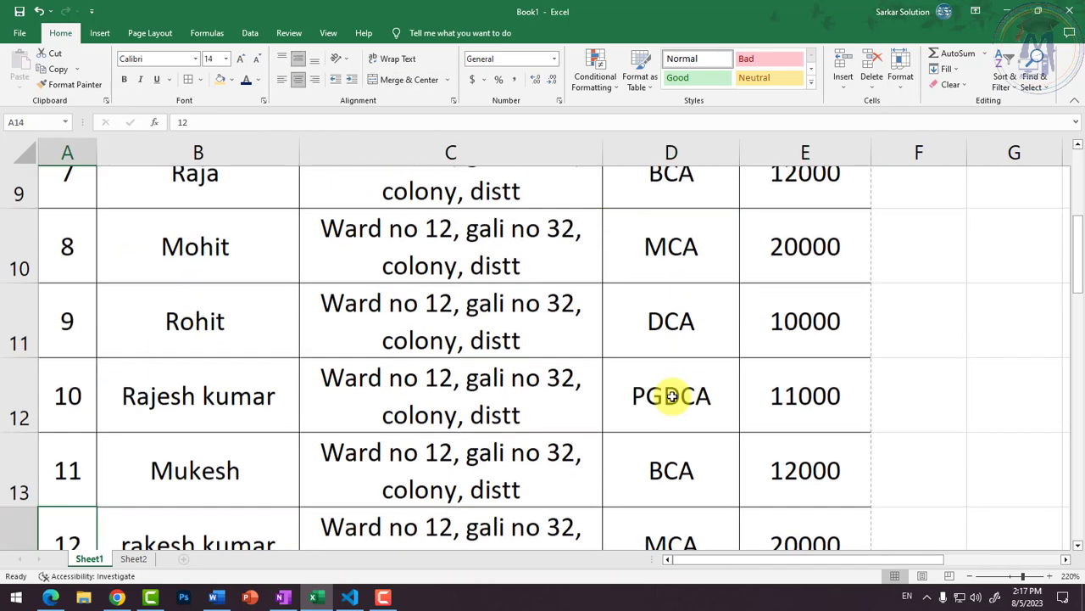
{"action": "key", "text": "ctrl+Down"}
{"action": "key", "text": "ctrl+Up"}
{"action": "scroll", "coordinate": [662, 392], "scroll_direction": "down", "scroll_amount": 2}
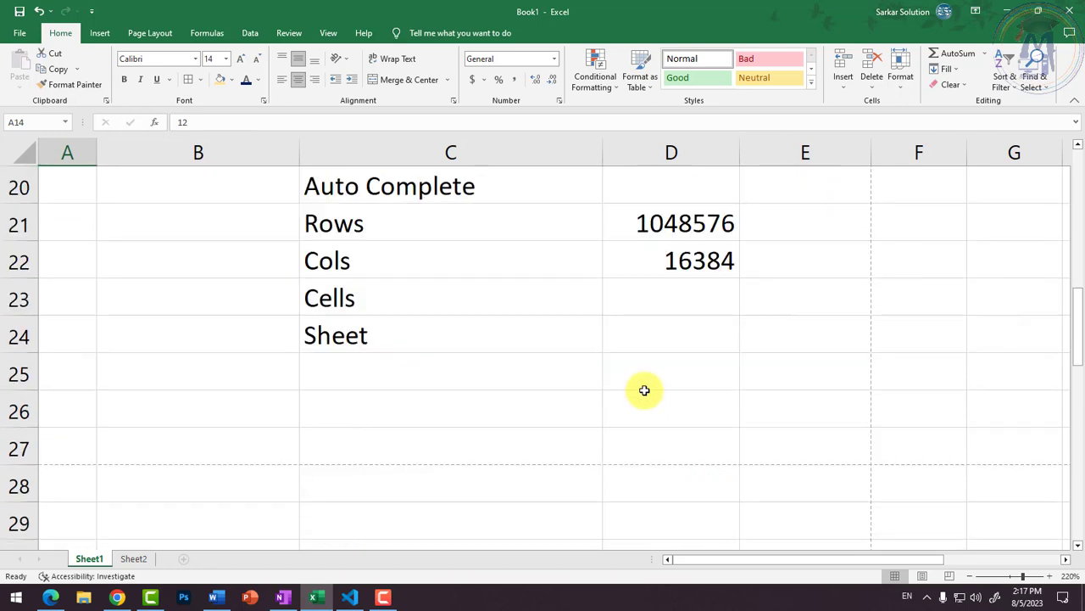
{"action": "left_click", "coordinate": [676, 299]}
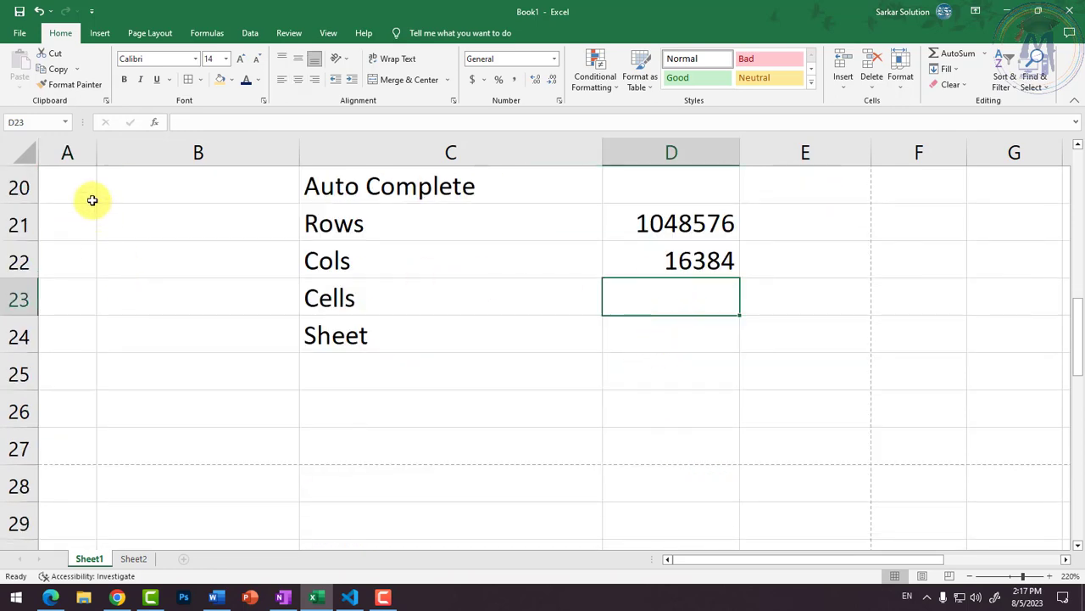
{"action": "left_click", "coordinate": [198, 151]}
{"action": "left_click", "coordinate": [25, 299]}
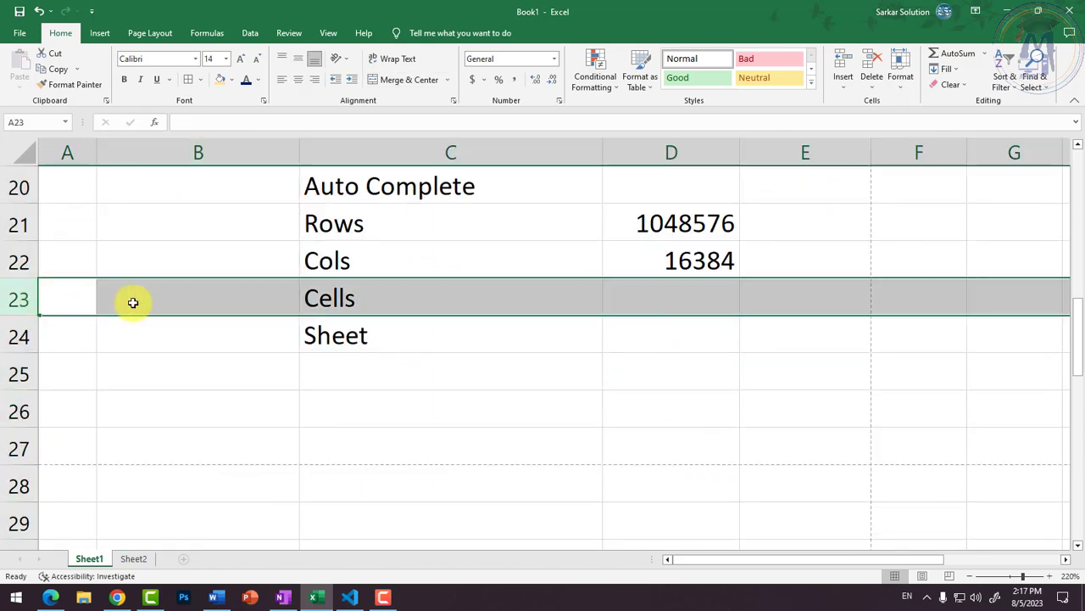
{"action": "left_click", "coordinate": [157, 301]}
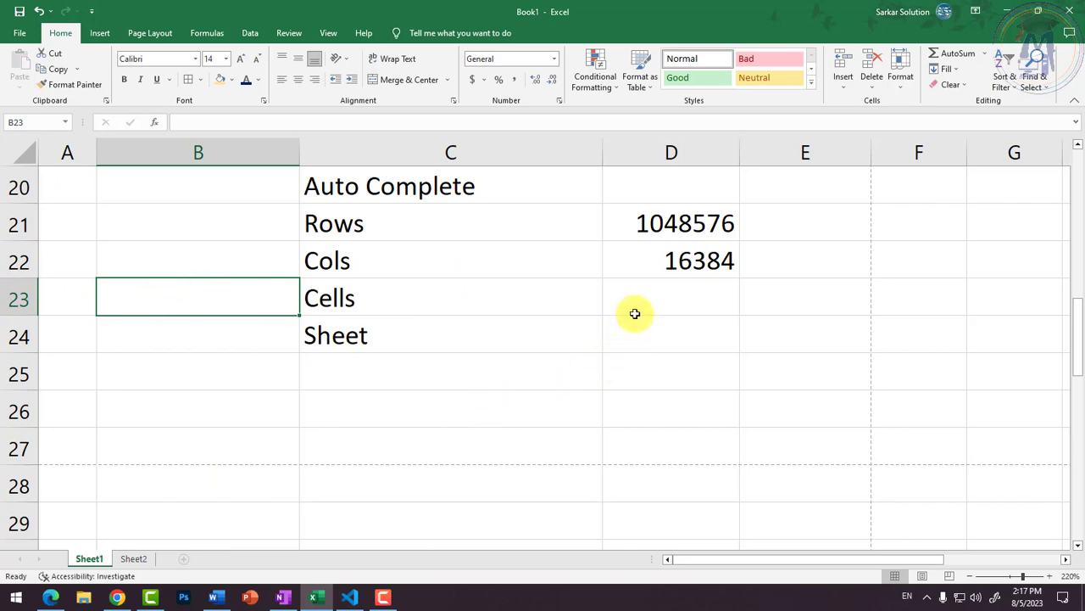
{"action": "left_click", "coordinate": [685, 225]}
{"action": "left_click", "coordinate": [693, 259]}
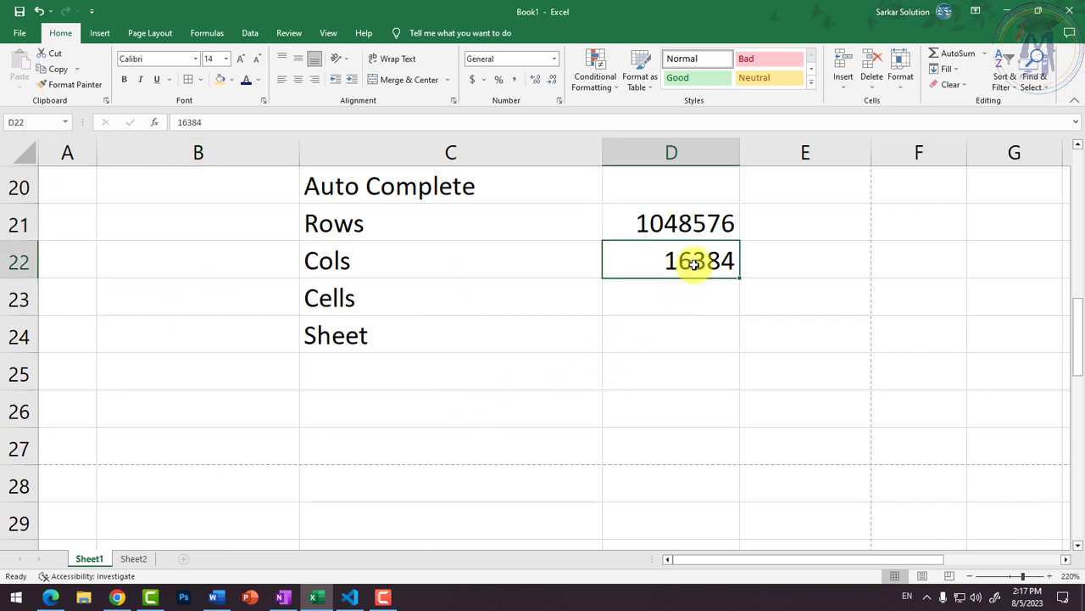
{"action": "left_click", "coordinate": [689, 301]}
Enter =D21*D22 in D23 so the Cells note shows 1.718E+10
{"action": "left_click", "coordinate": [412, 310]}
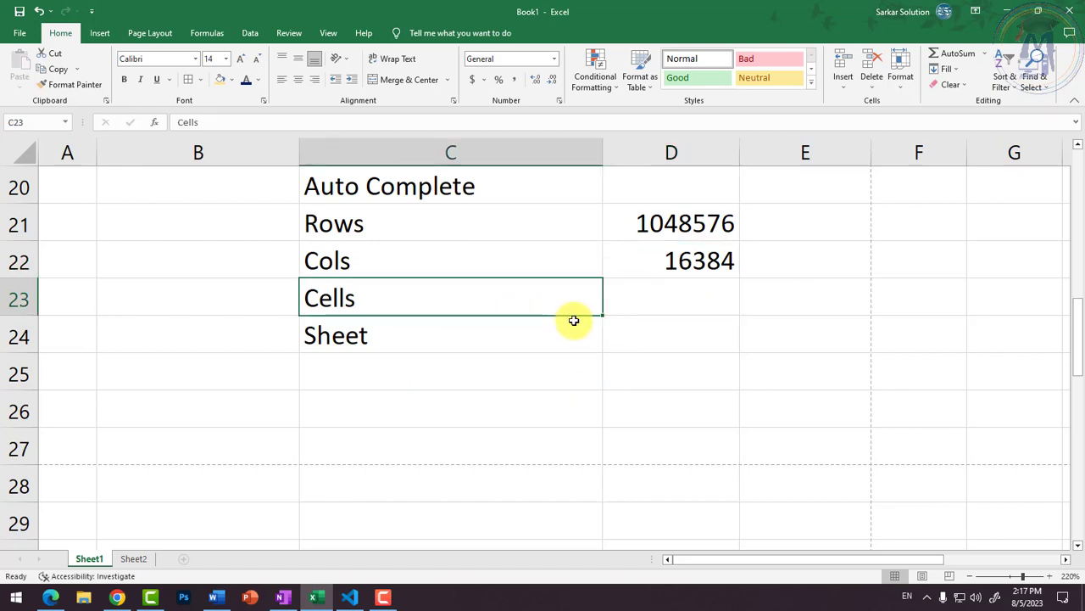
{"action": "left_click", "coordinate": [611, 310]}
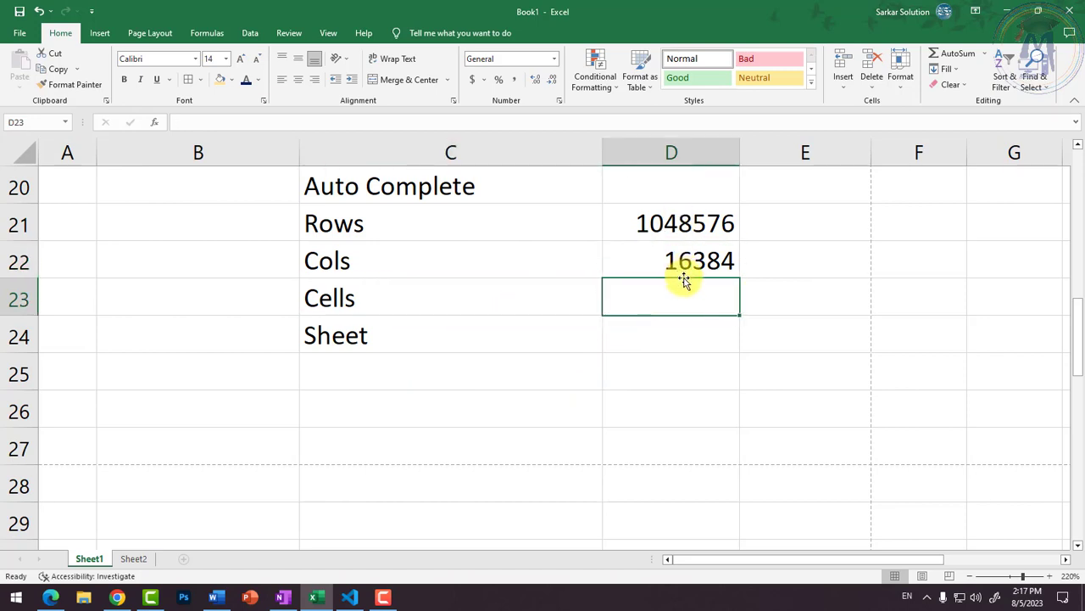
{"action": "type", "text": "="}
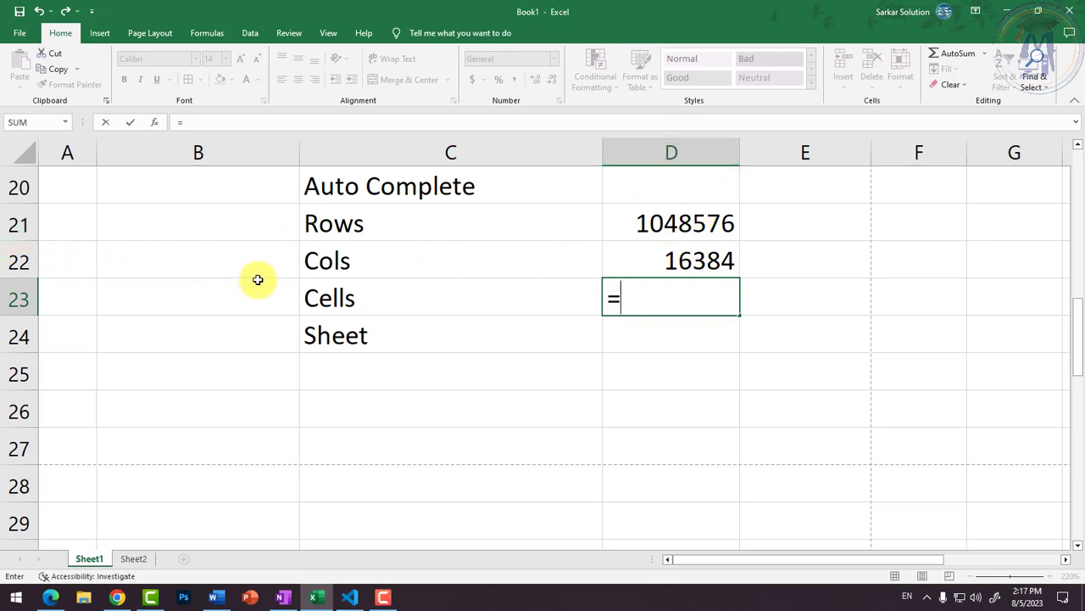
{"action": "type", "text": "d21"}
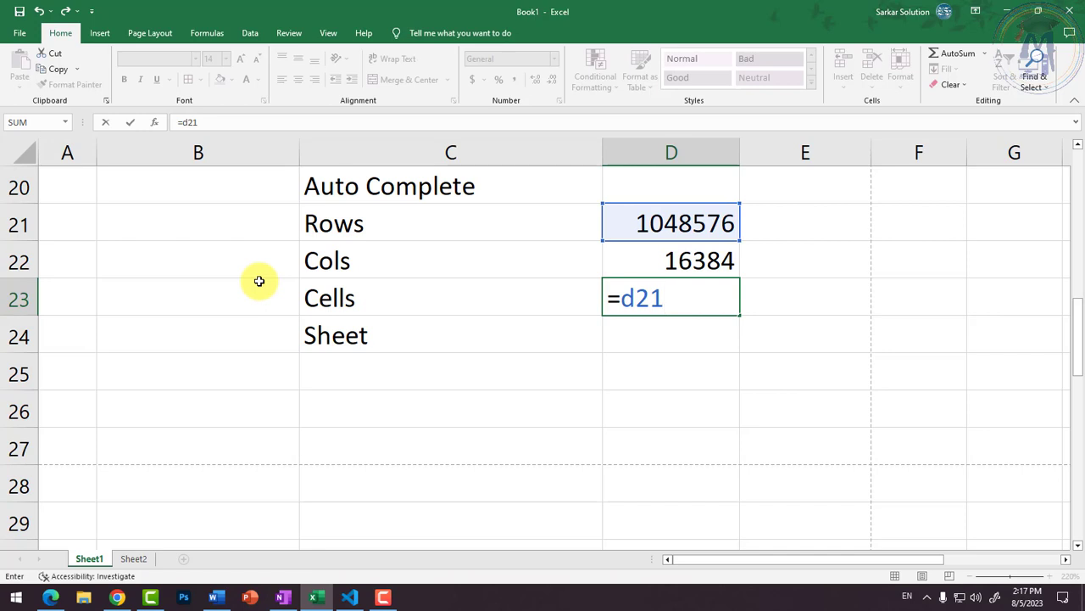
{"action": "type", "text": "*d22"}
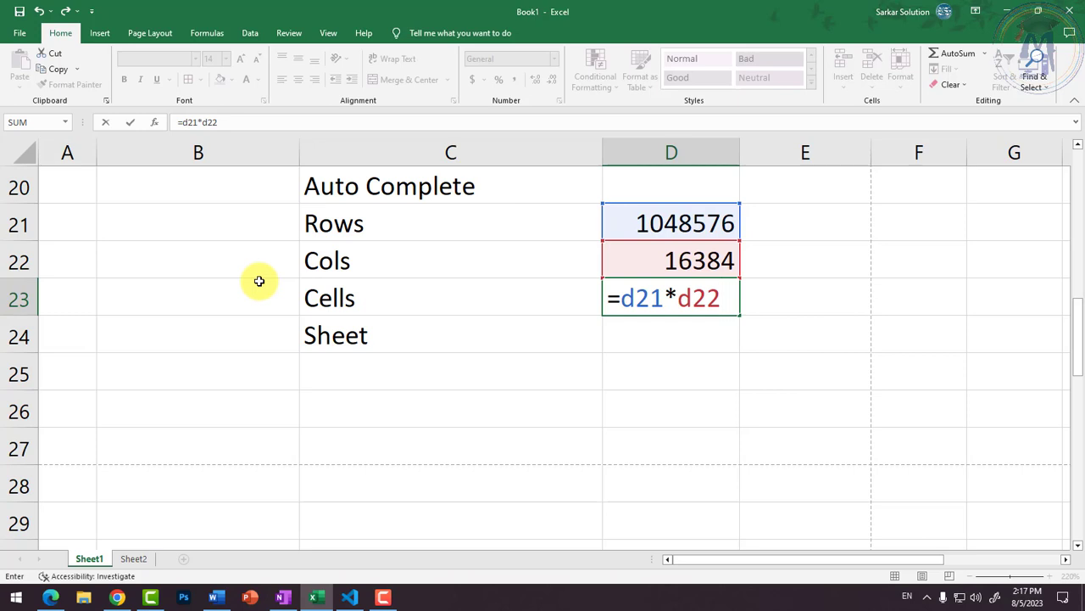
{"action": "key", "text": "Return"}
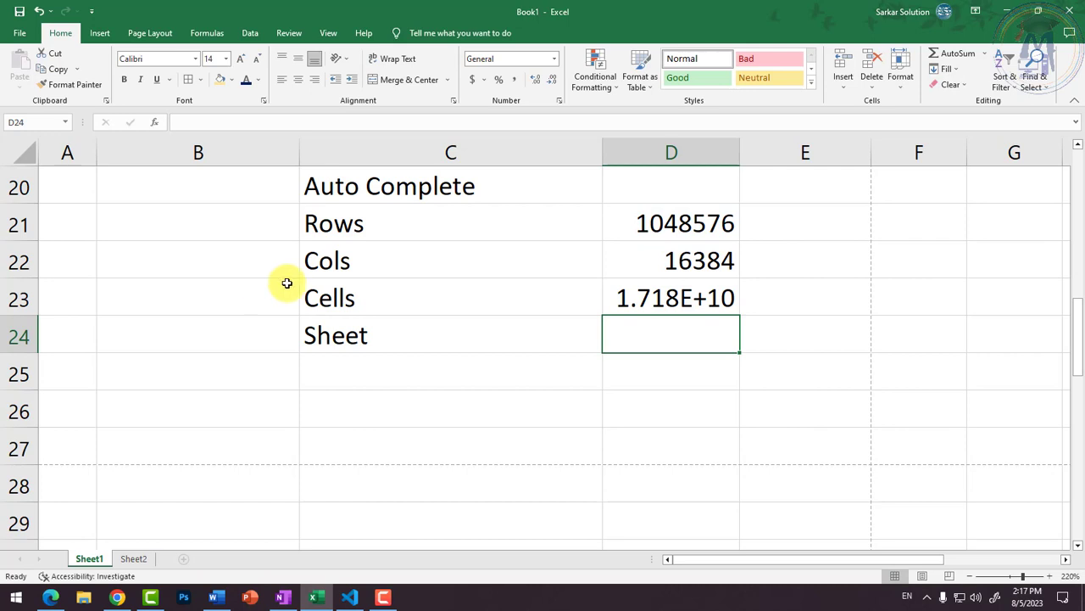
{"action": "left_click", "coordinate": [695, 295]}
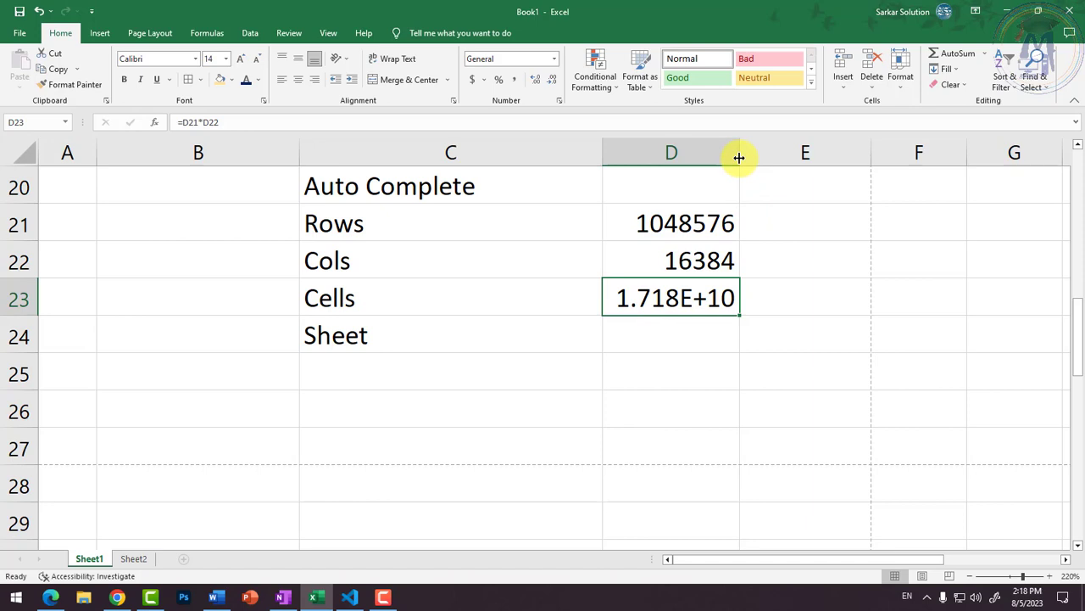
{"action": "left_click_drag", "start_coordinate": [740, 157], "coordinate": [843, 159]}
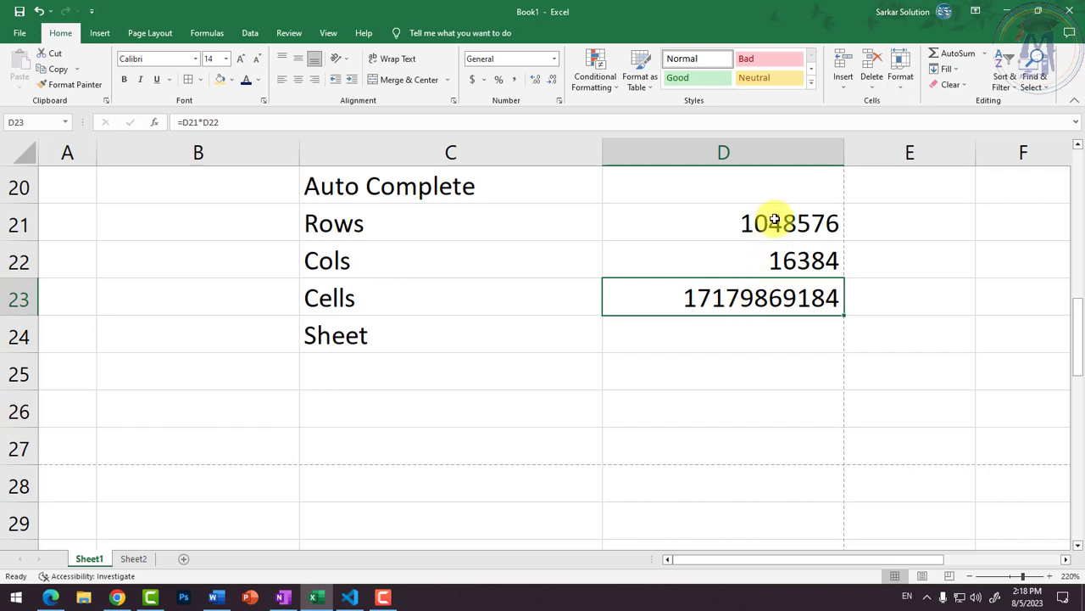
{"action": "left_click_drag", "start_coordinate": [771, 223], "coordinate": [780, 257]}
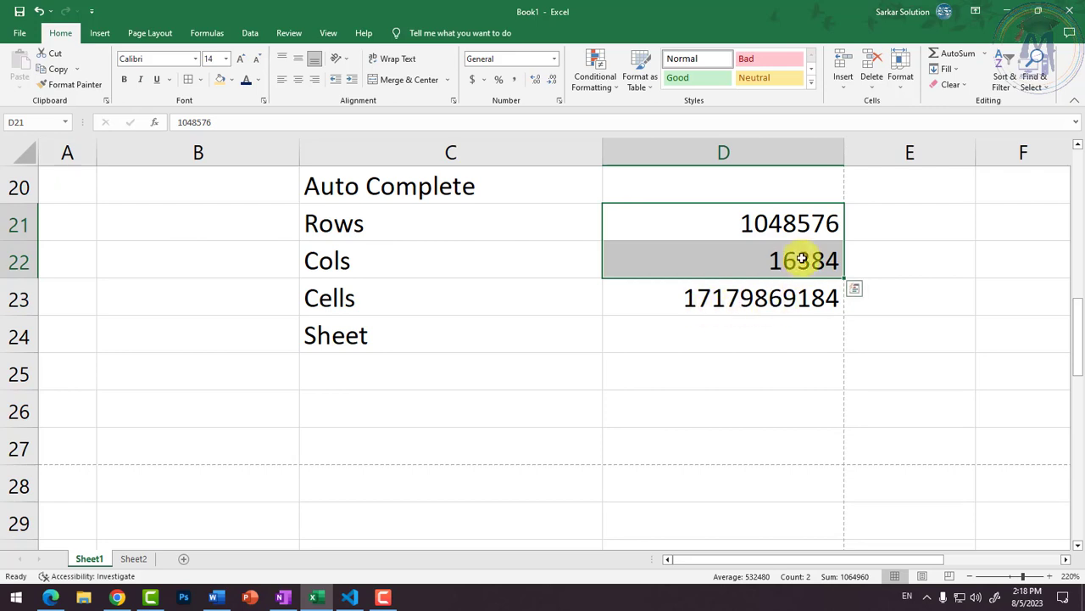
{"action": "left_click", "coordinate": [829, 262]}
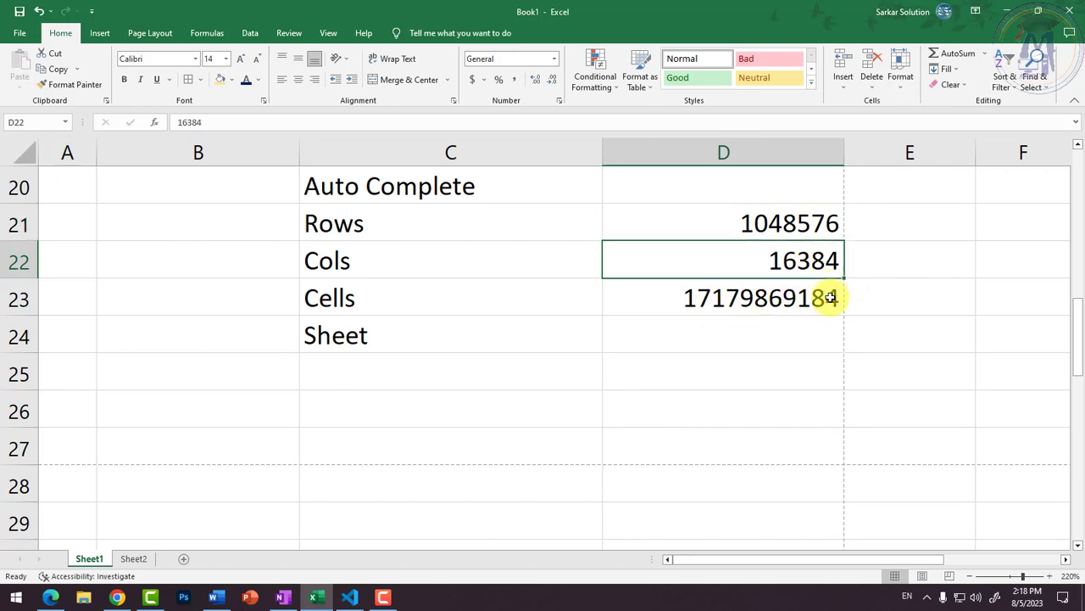
{"action": "left_click", "coordinate": [820, 297]}
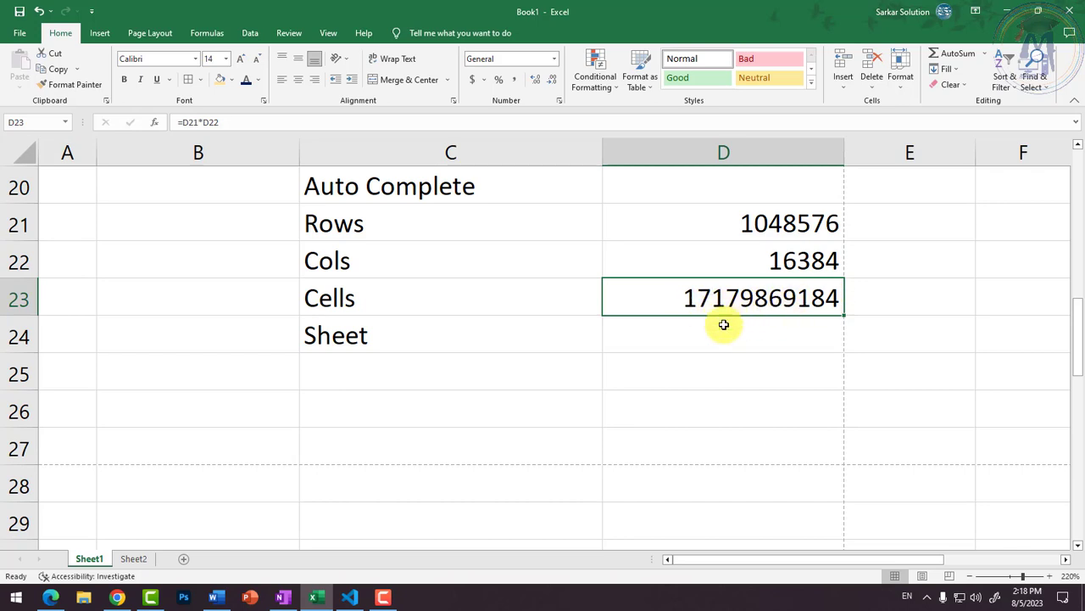
{"action": "left_click", "coordinate": [401, 442]}
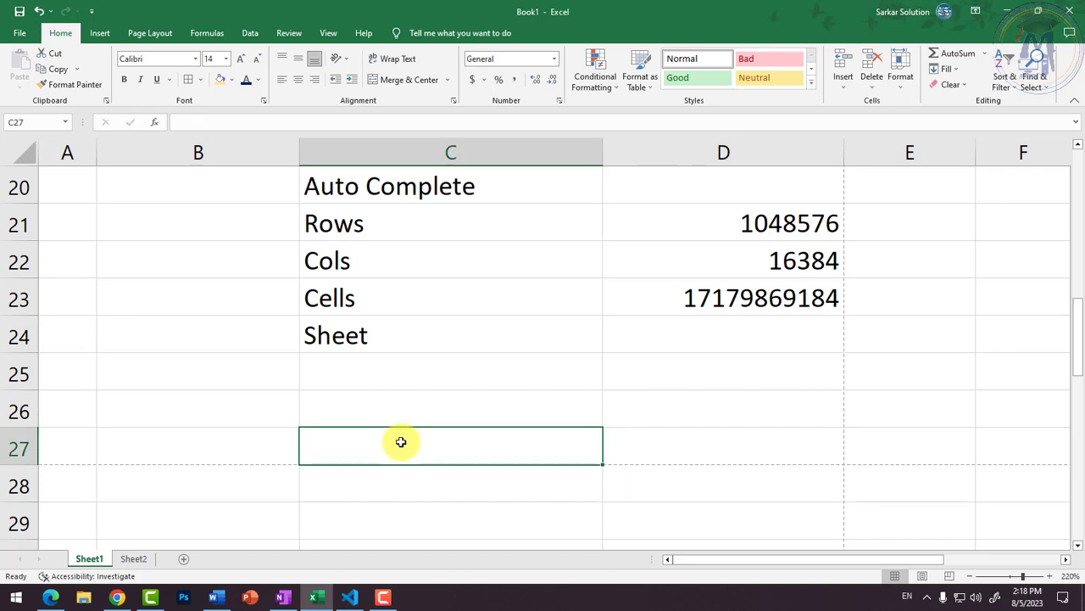
Type PAN in C27 and Aaddhar in C28, fixing typos along the way
{"action": "type", "text": "PAND"}
{"action": "key", "text": "BackSpace"}
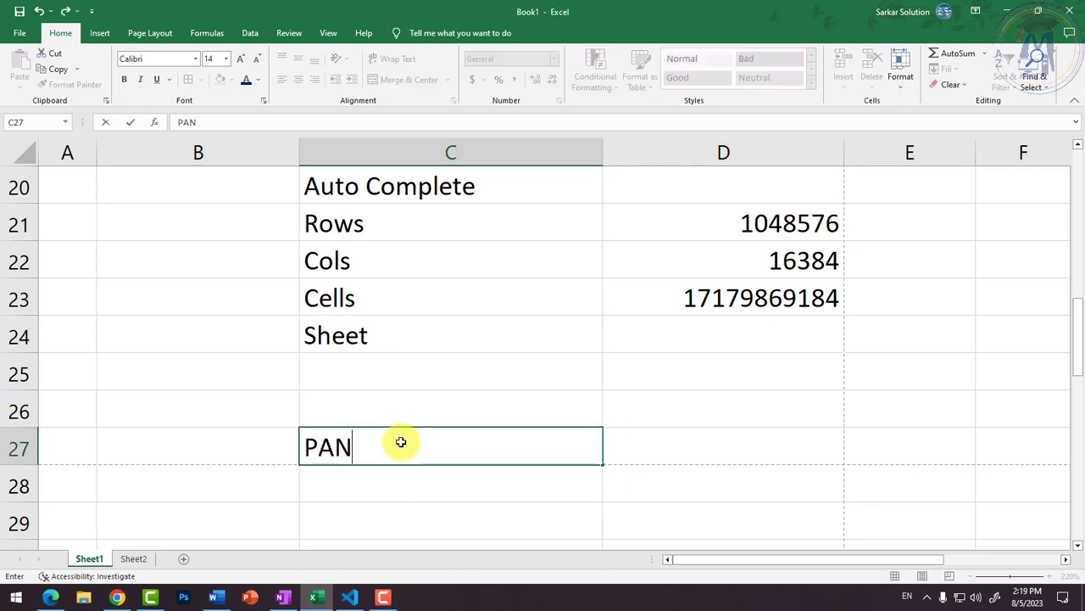
{"action": "key", "text": "Return"}
{"action": "type", "text": "Aaddha"}
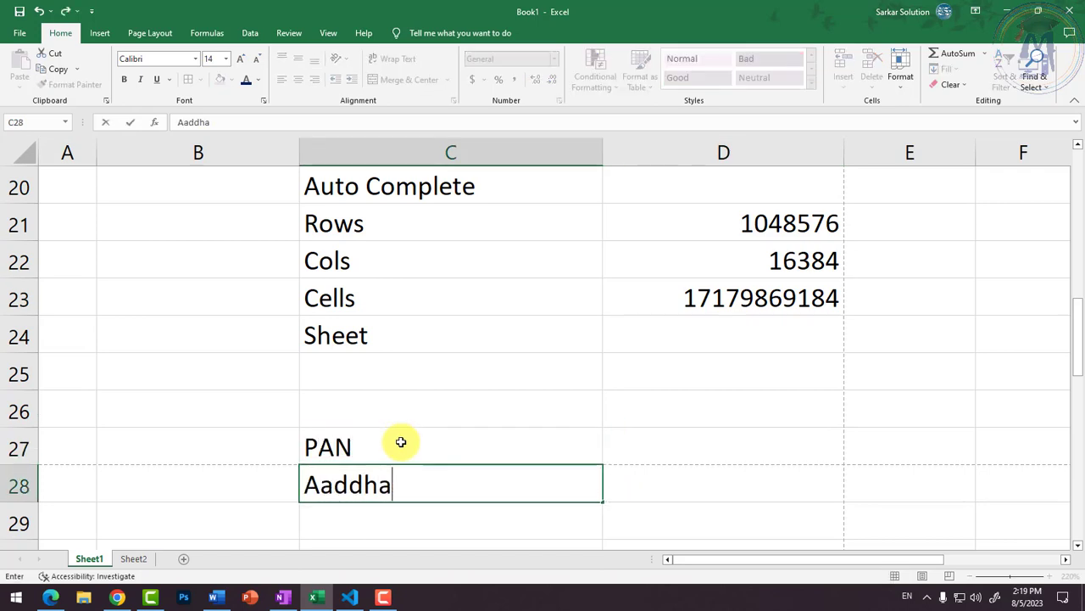
{"action": "key", "text": "BackSpace"}
{"action": "key", "text": "BackSpace"}
{"action": "type", "text": "aar"}
{"action": "key", "text": "BackSpace"}
{"action": "key", "text": "BackSpace"}
{"action": "key", "text": "BackSpace"}
{"action": "type", "text": "har"}
{"action": "key", "text": "Return"}
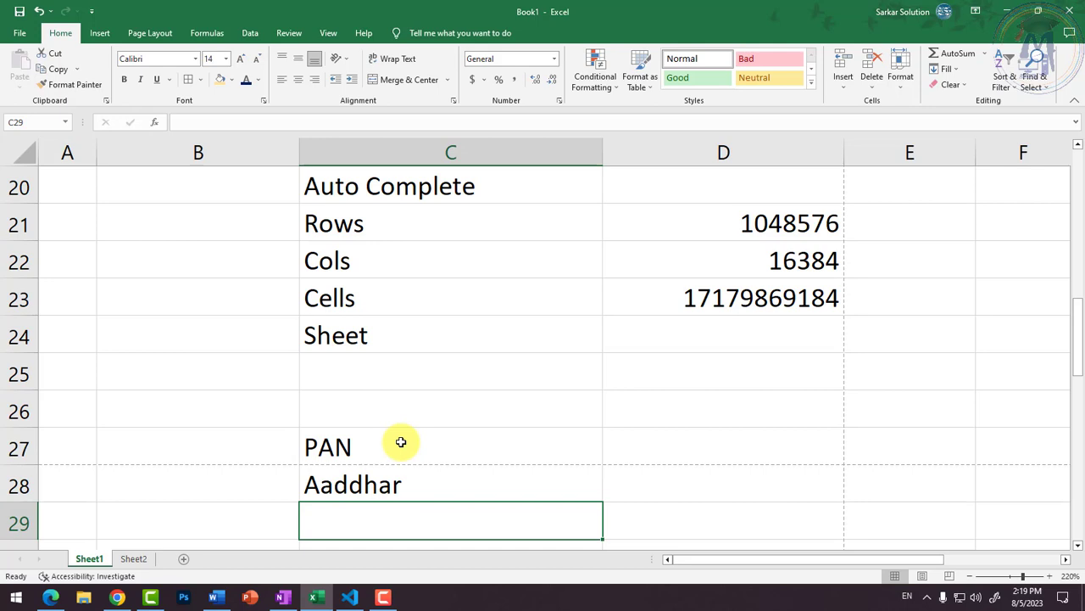
Select the PAN and Aaddhar entries and review the cell count in D23
{"action": "left_click_drag", "start_coordinate": [382, 447], "coordinate": [383, 482]}
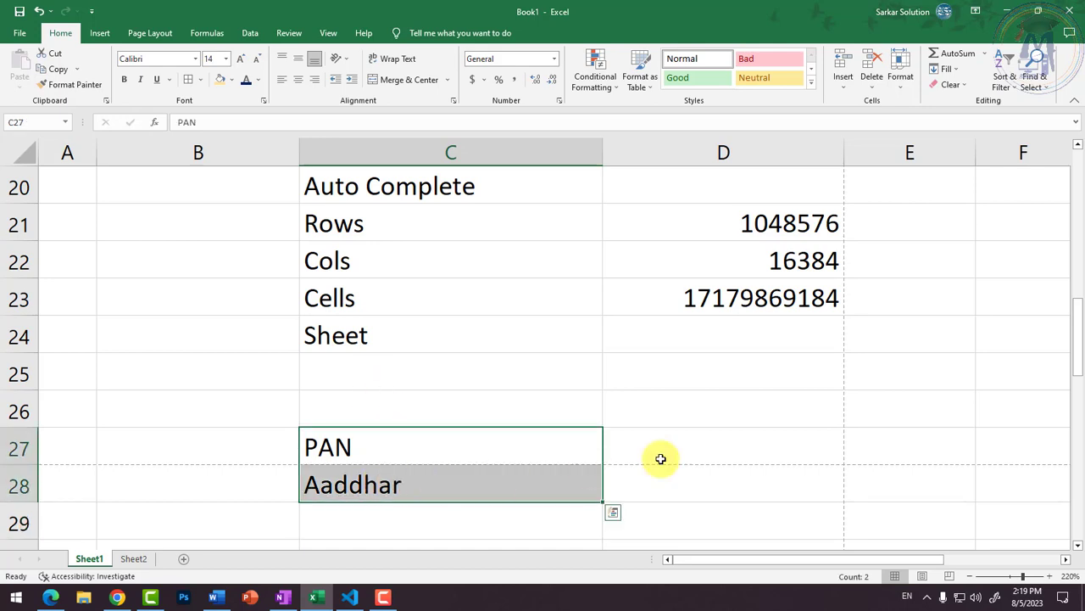
{"action": "scroll", "coordinate": [739, 424], "scroll_direction": "up", "scroll_amount": 1}
{"action": "scroll", "coordinate": [739, 419], "scroll_direction": "down", "scroll_amount": 1}
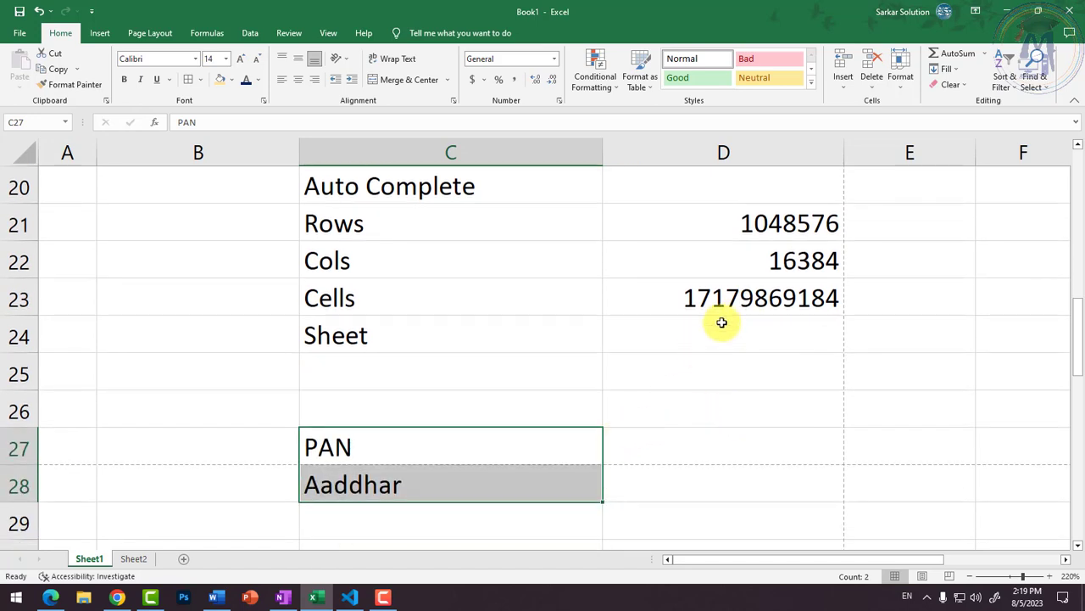
{"action": "left_click", "coordinate": [721, 303]}
{"action": "left_click_drag", "start_coordinate": [411, 449], "coordinate": [397, 477]}
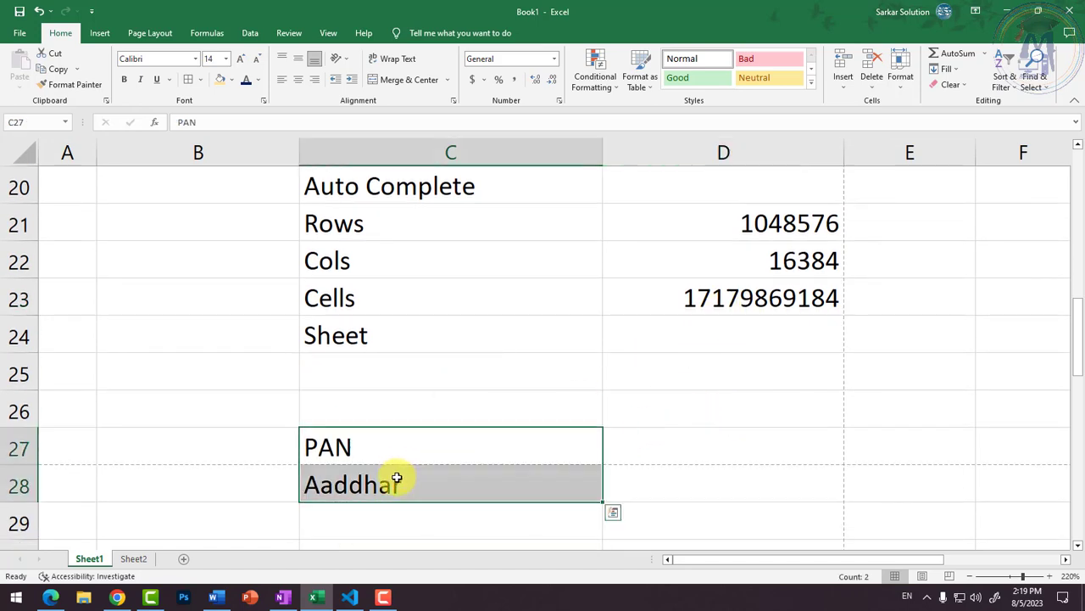
{"action": "scroll", "coordinate": [397, 424], "scroll_direction": "down", "scroll_amount": 2}
Enter 5 Mobile in C29 beneath Aaddhar
{"action": "left_click", "coordinate": [407, 303]}
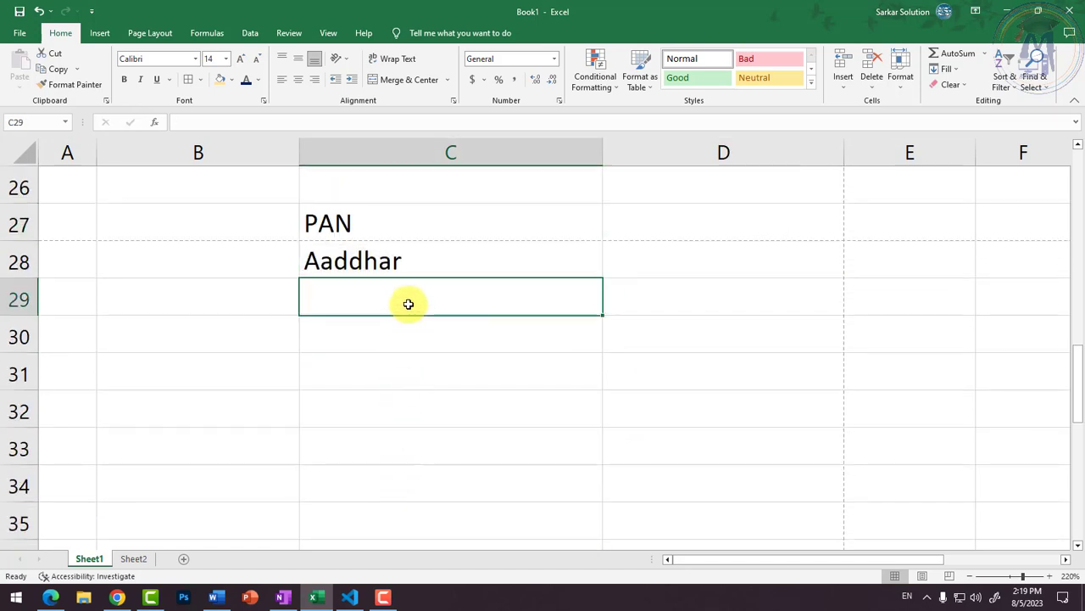
{"action": "type", "text": "5"}
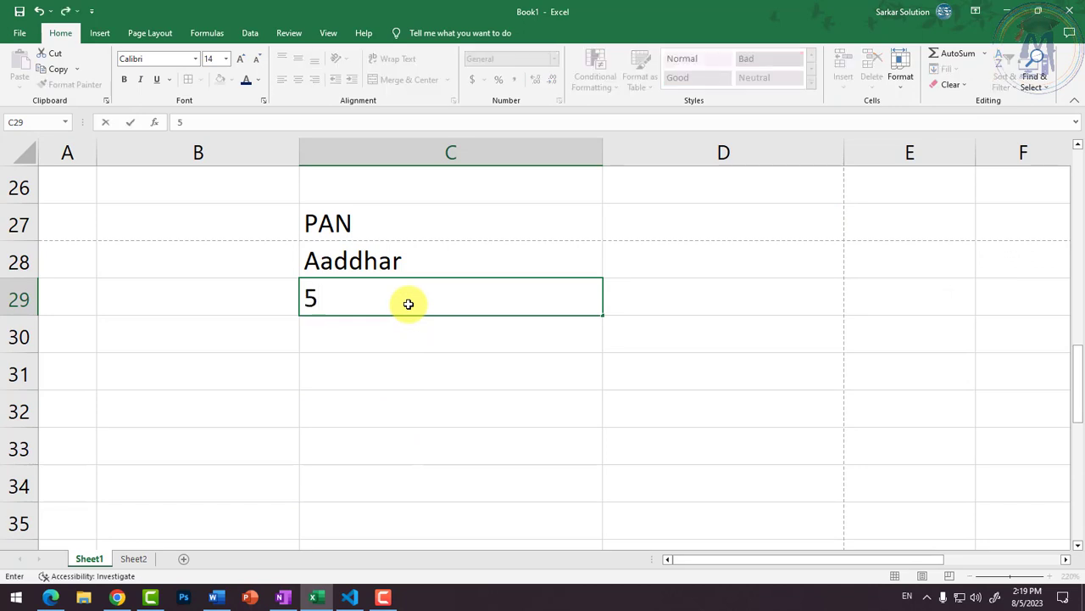
{"action": "type", "text": " Mobile"}
{"action": "key", "text": "Return"}
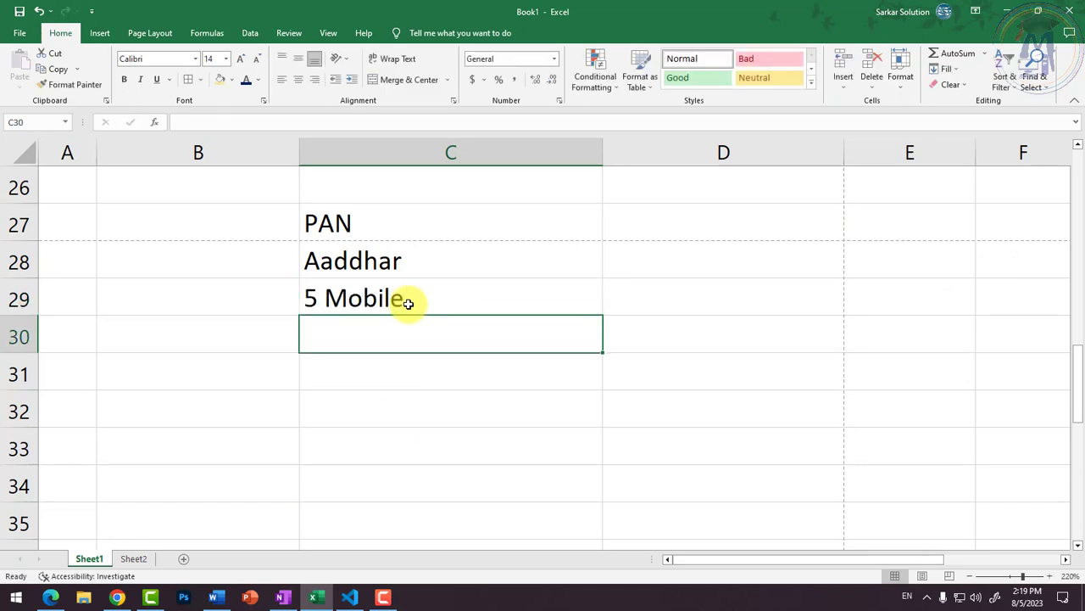
{"action": "left_click", "coordinate": [408, 303]}
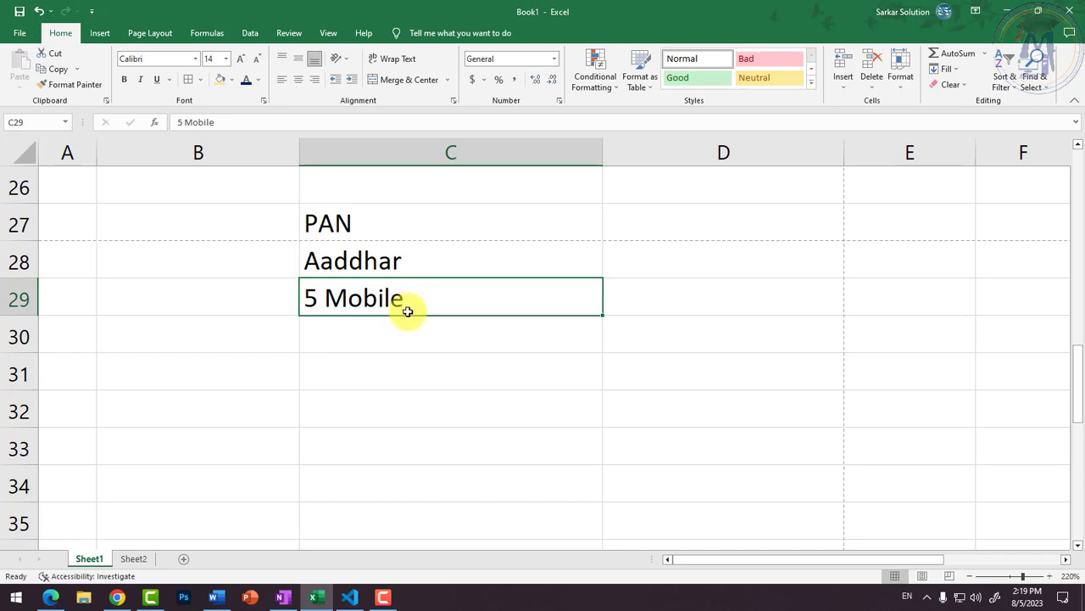
{"action": "scroll", "coordinate": [408, 315], "scroll_direction": "up", "scroll_amount": 4}
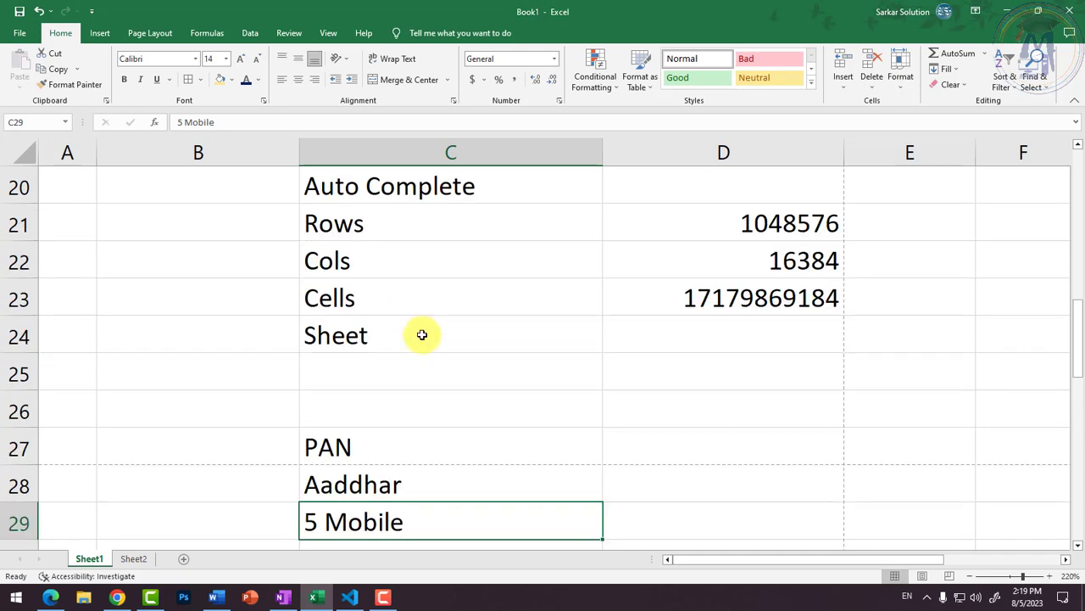
{"action": "scroll", "coordinate": [630, 407], "scroll_direction": "down", "scroll_amount": 2}
{"action": "left_click", "coordinate": [765, 312]}
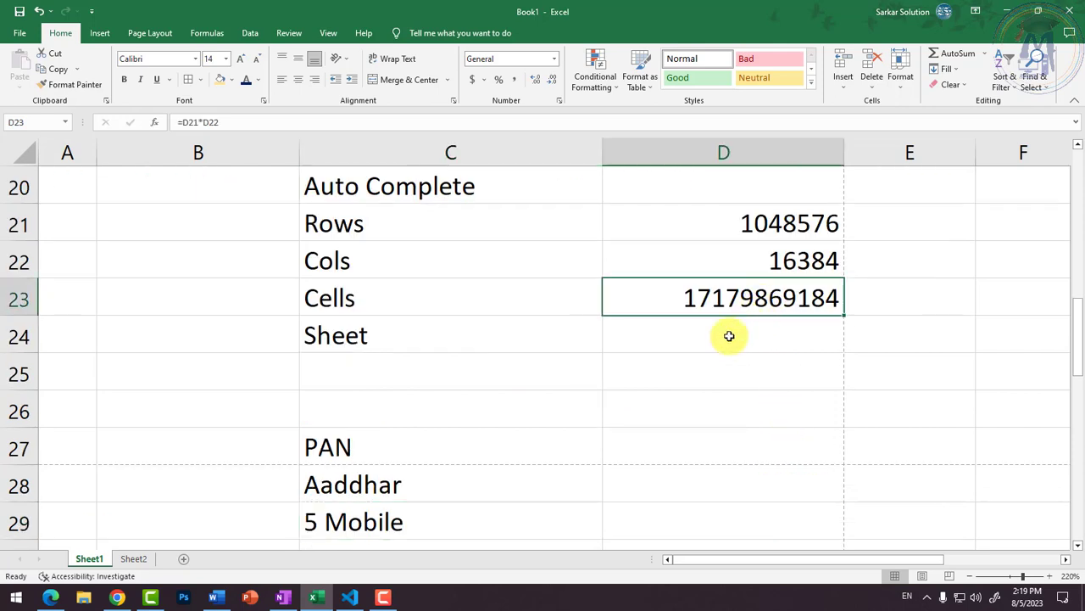
{"action": "left_click", "coordinate": [457, 528]}
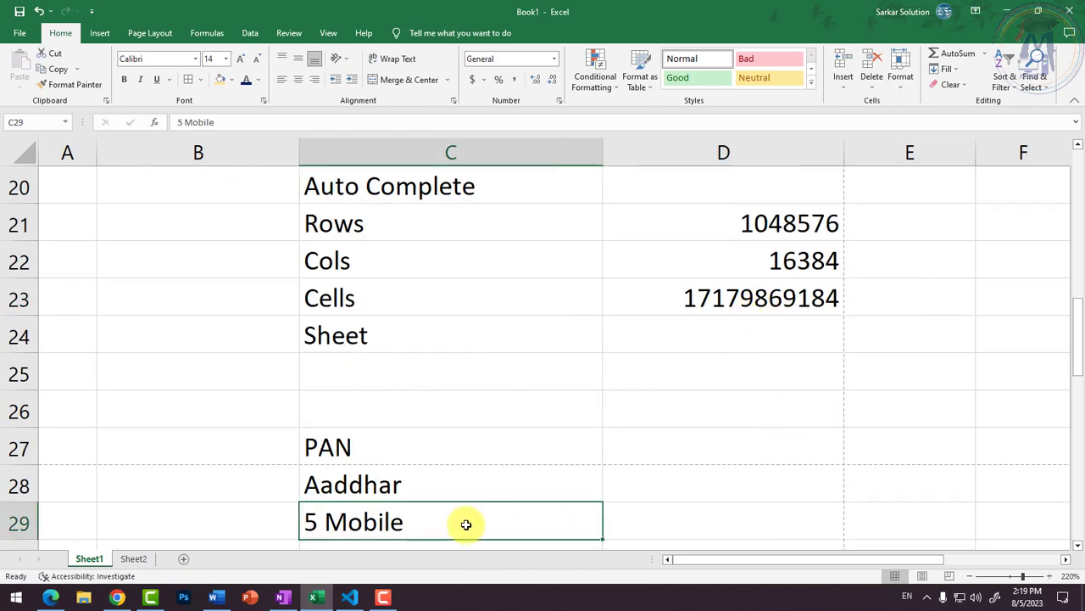
{"action": "scroll", "coordinate": [473, 520], "scroll_direction": "up", "scroll_amount": 2}
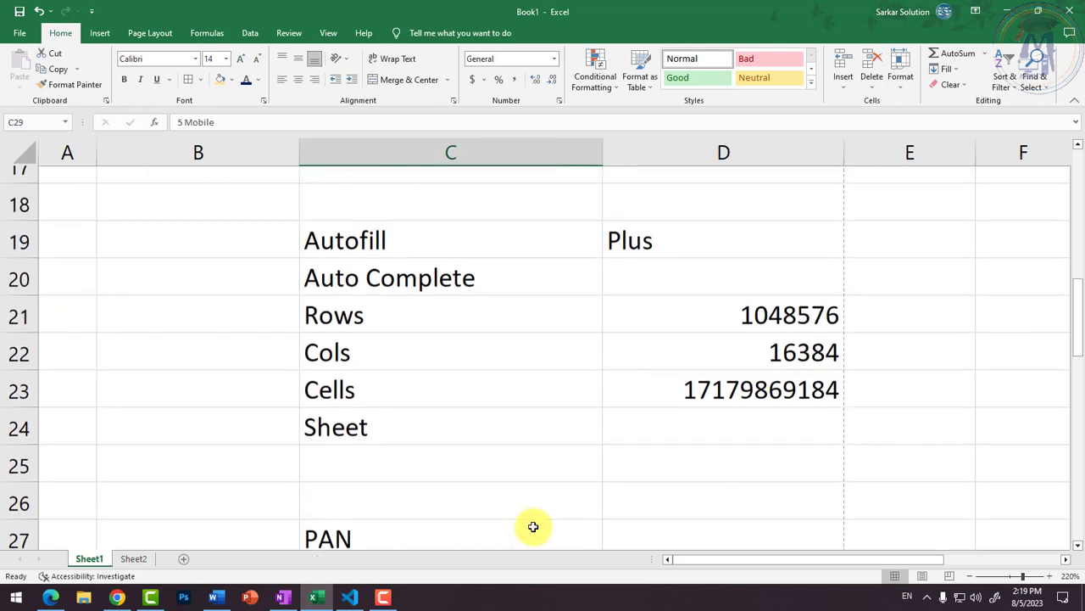
{"action": "scroll", "coordinate": [519, 447], "scroll_direction": "down", "scroll_amount": 1}
{"action": "scroll", "coordinate": [519, 446], "scroll_direction": "up", "scroll_amount": 6}
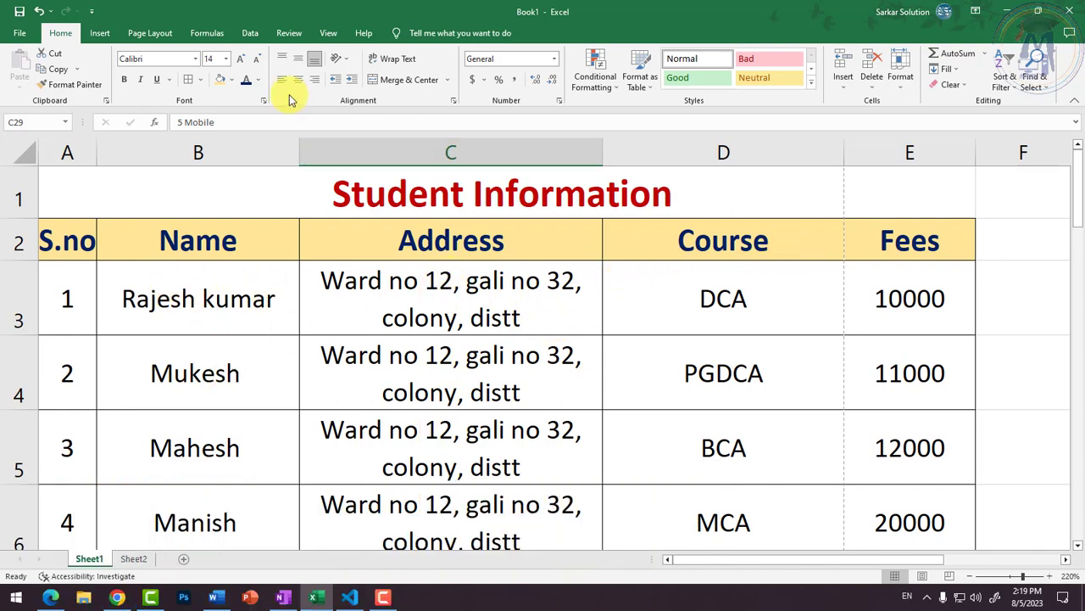
{"action": "left_click", "coordinate": [165, 33]}
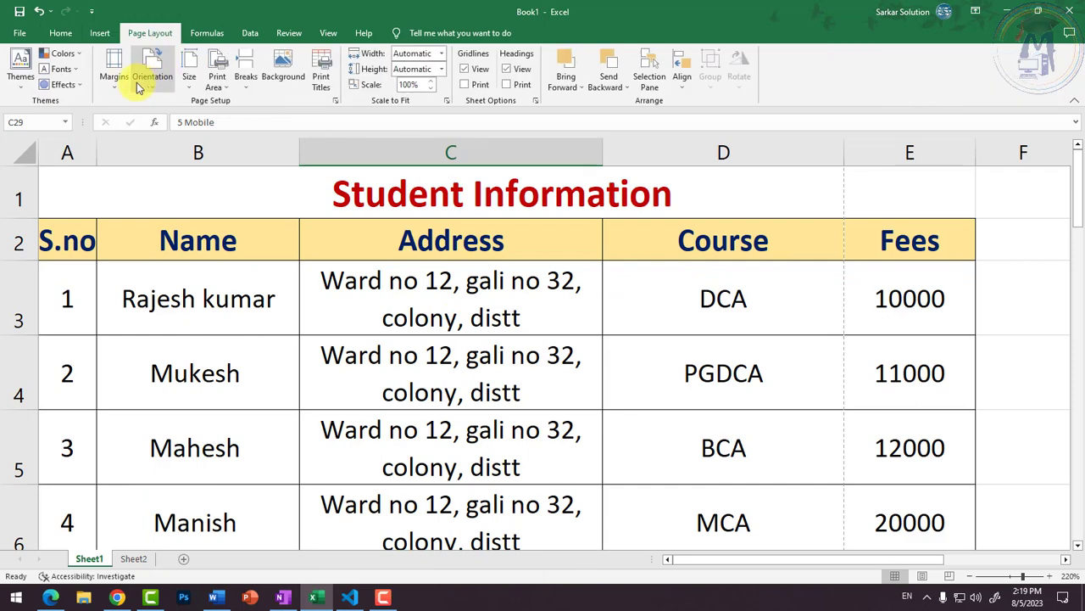
{"action": "left_click", "coordinate": [307, 352]}
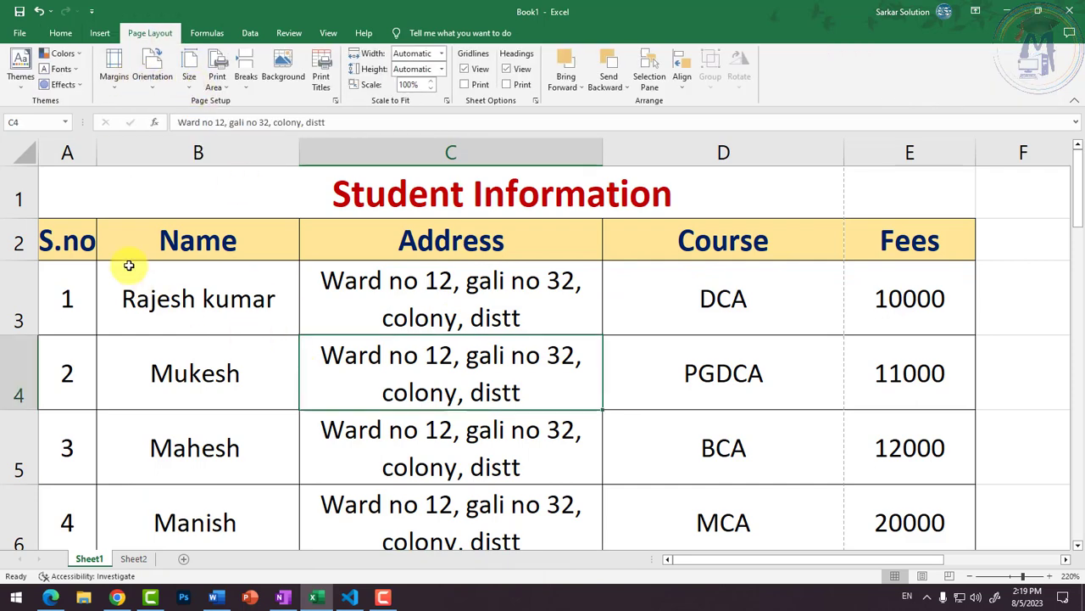
{"action": "left_click", "coordinate": [278, 244]}
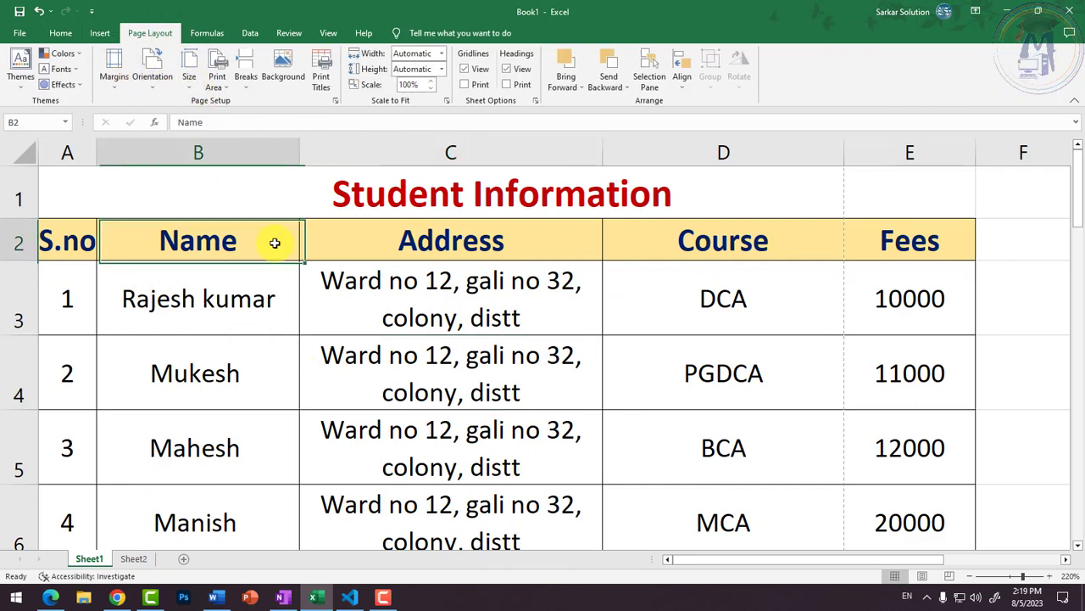
{"action": "left_click", "coordinate": [61, 33]}
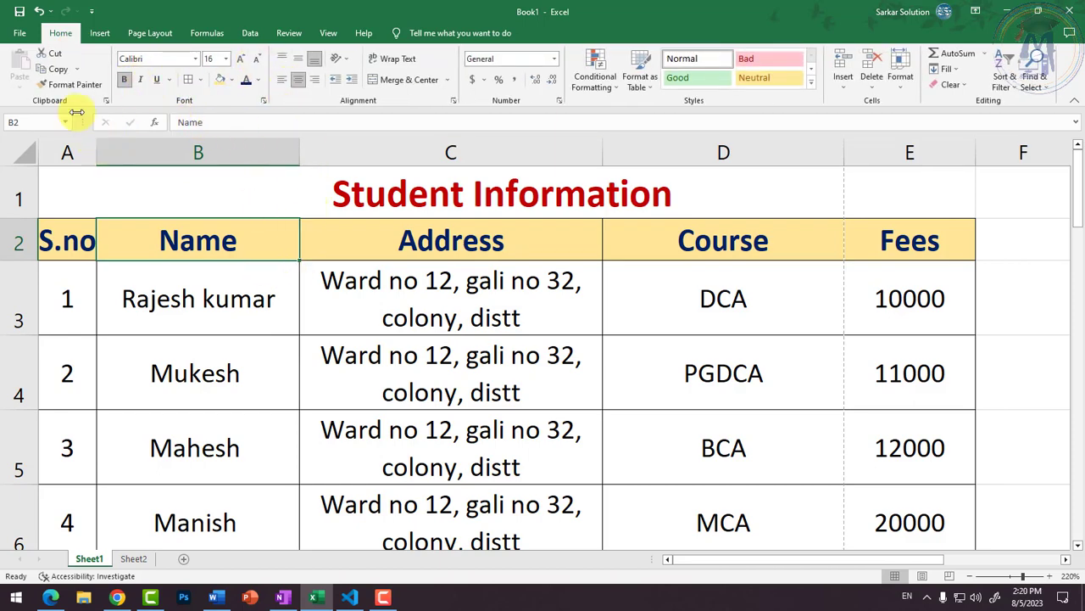
{"action": "left_click", "coordinate": [20, 34]}
{"action": "left_click", "coordinate": [47, 272]}
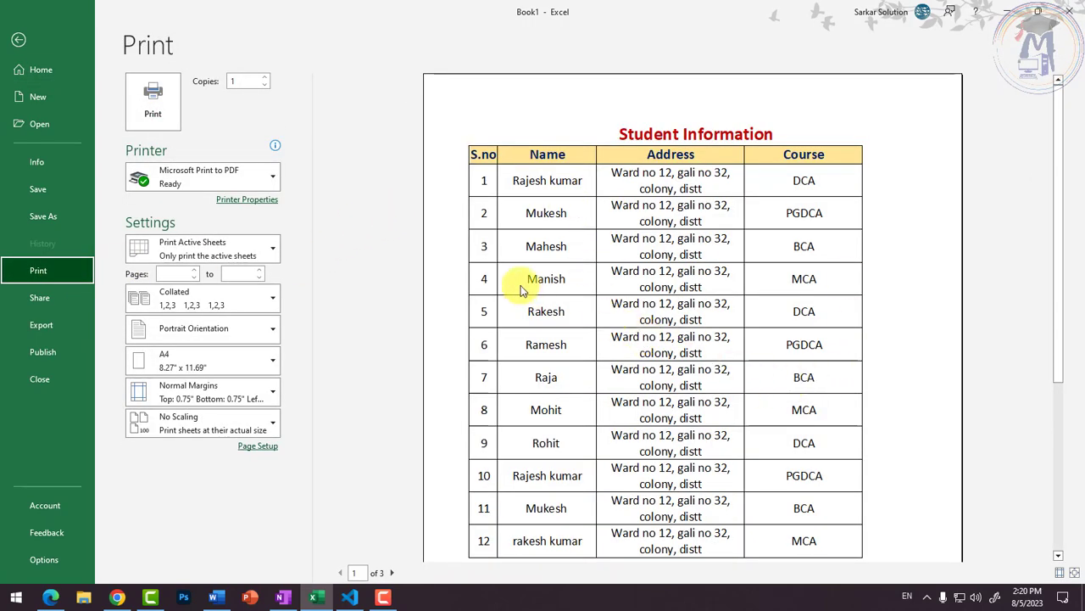
{"action": "left_click", "coordinate": [20, 39]}
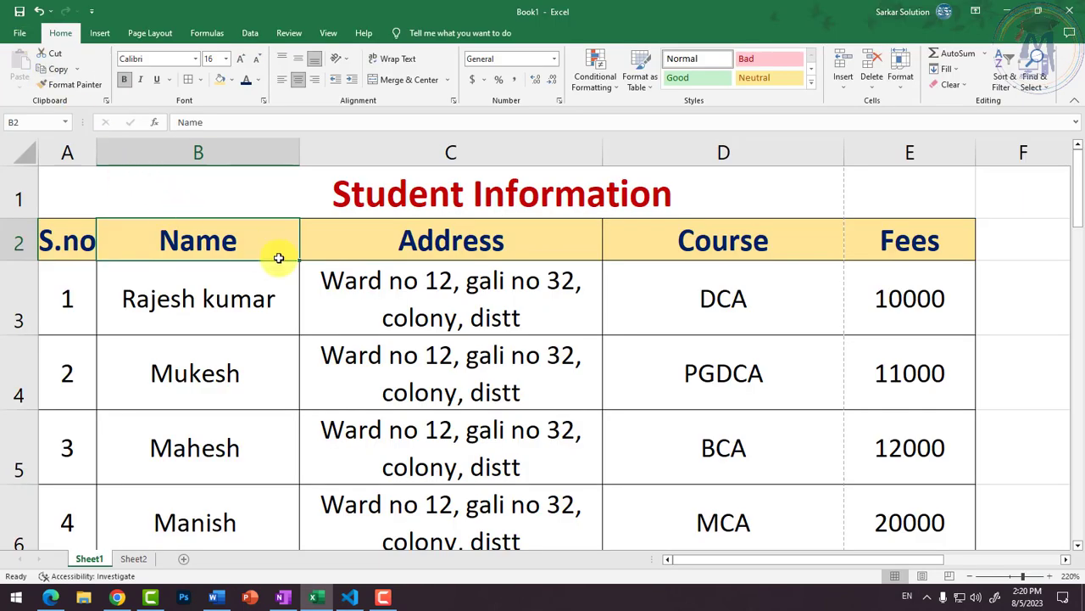